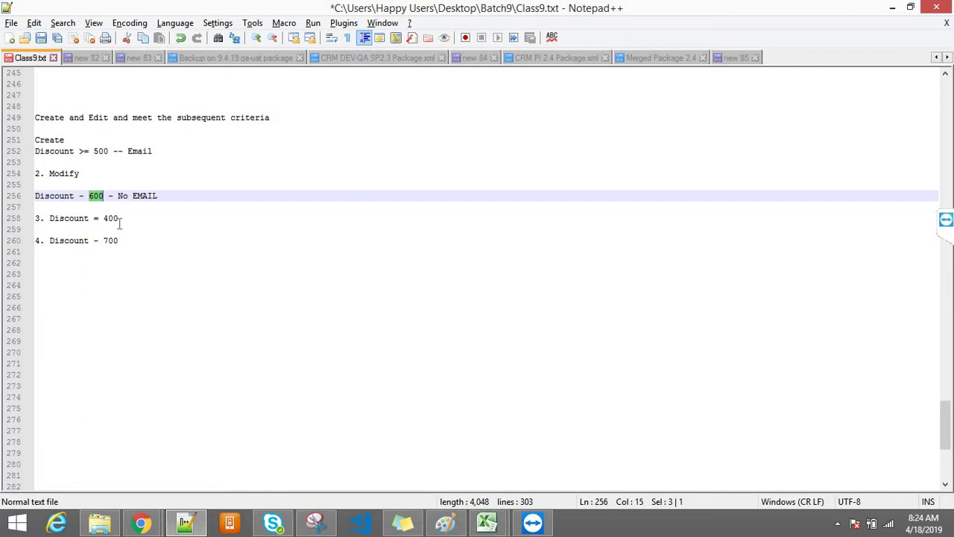
Annotate the 400 example with ' - No Email' and the 700 example with ' - Email will be sent'
left_click(146, 222)
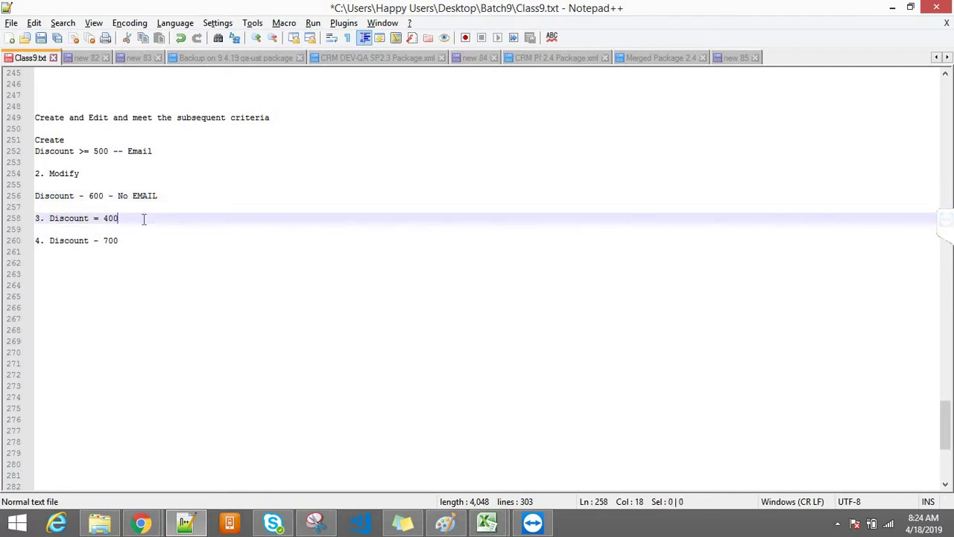
type("- No Email")
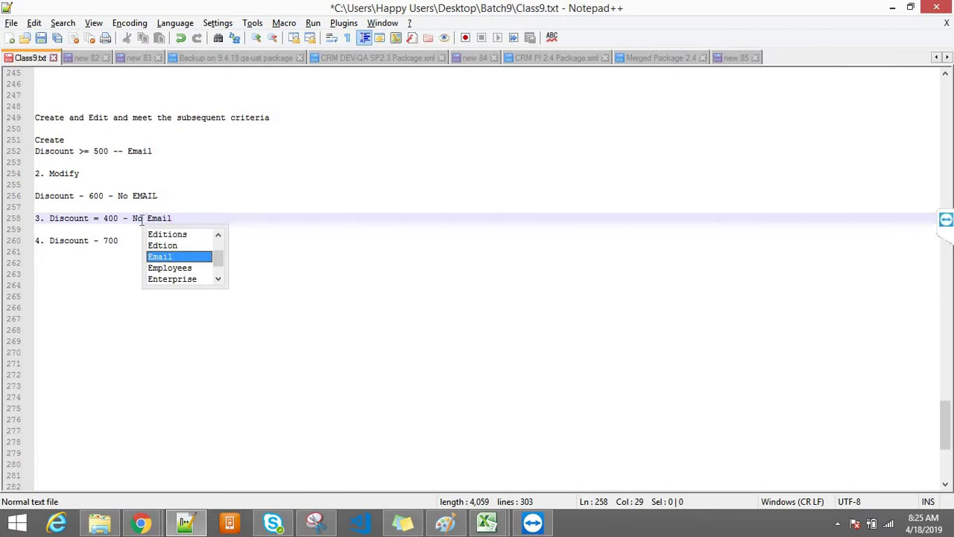
left_click(136, 245)
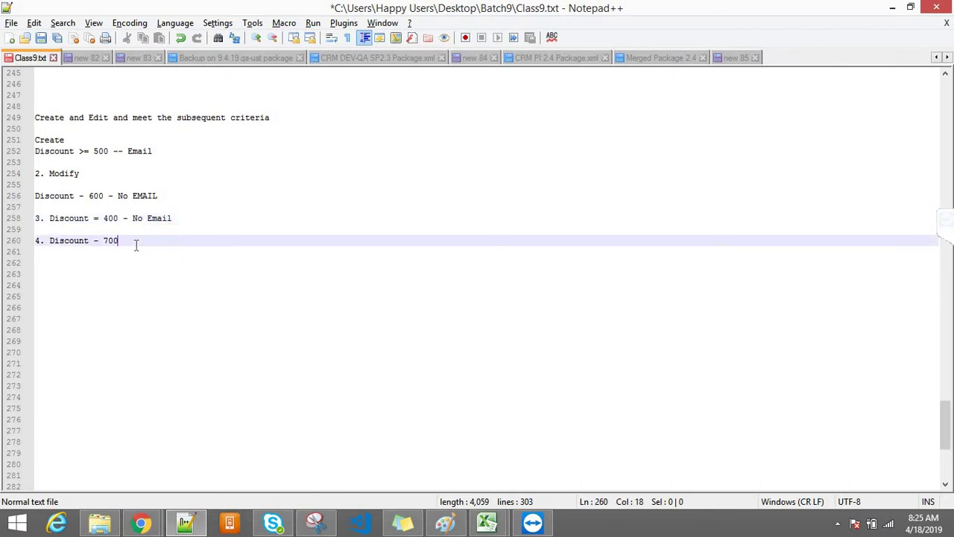
type("-")
double_click(109, 240)
double_click(111, 241)
left_click(144, 245)
left_click_drag(113, 152, 35, 143)
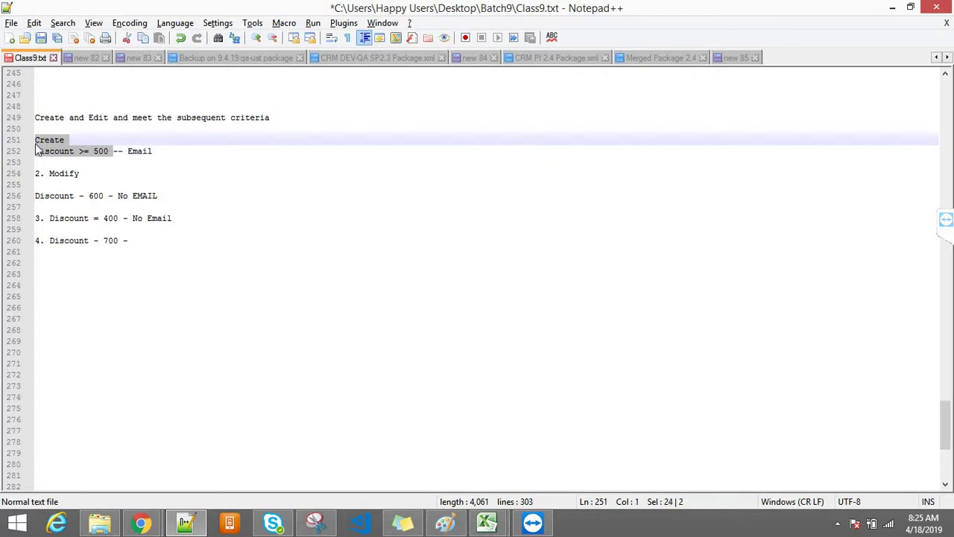
left_click(135, 241)
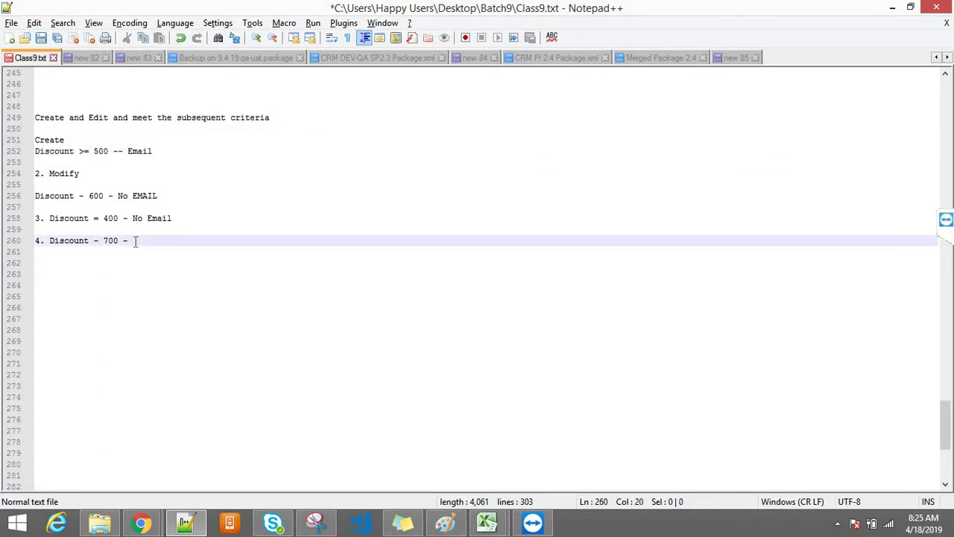
type("Emai")
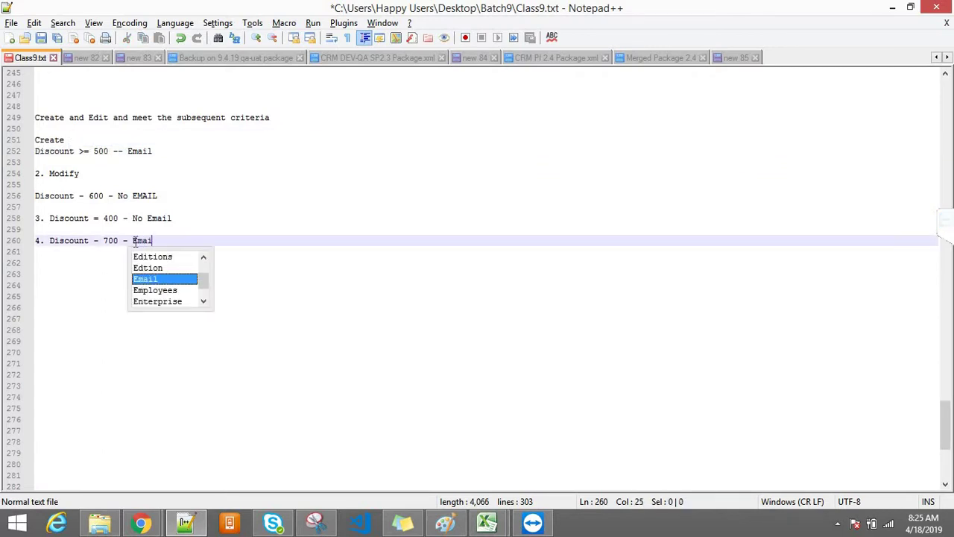
type("l will be sent")
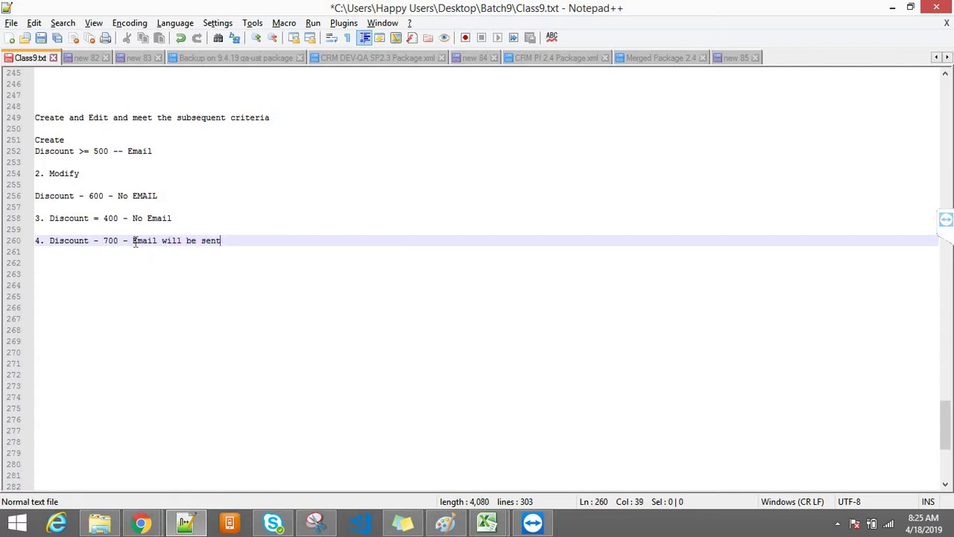
Select the four discount example lines
left_click_drag(227, 239, 39, 140)
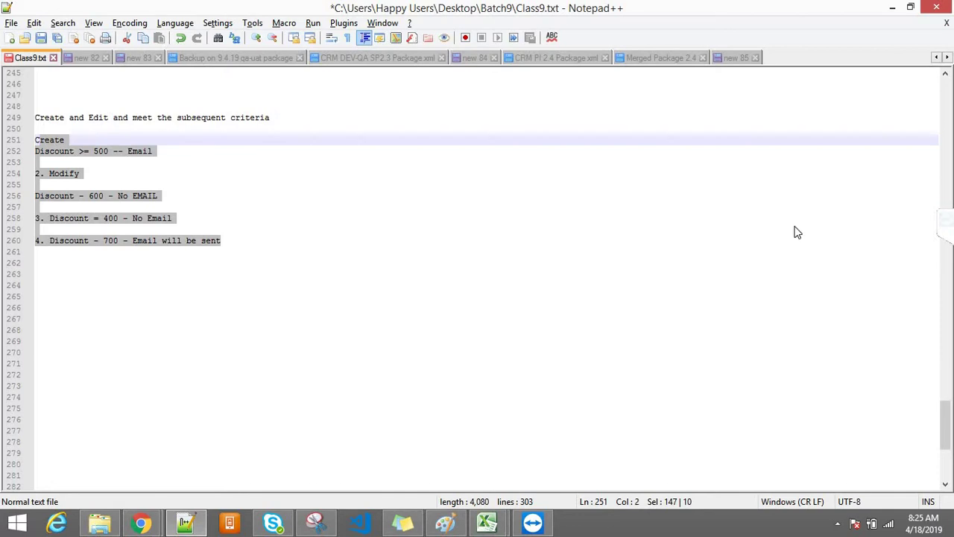
left_click_drag(946, 436, 945, 396)
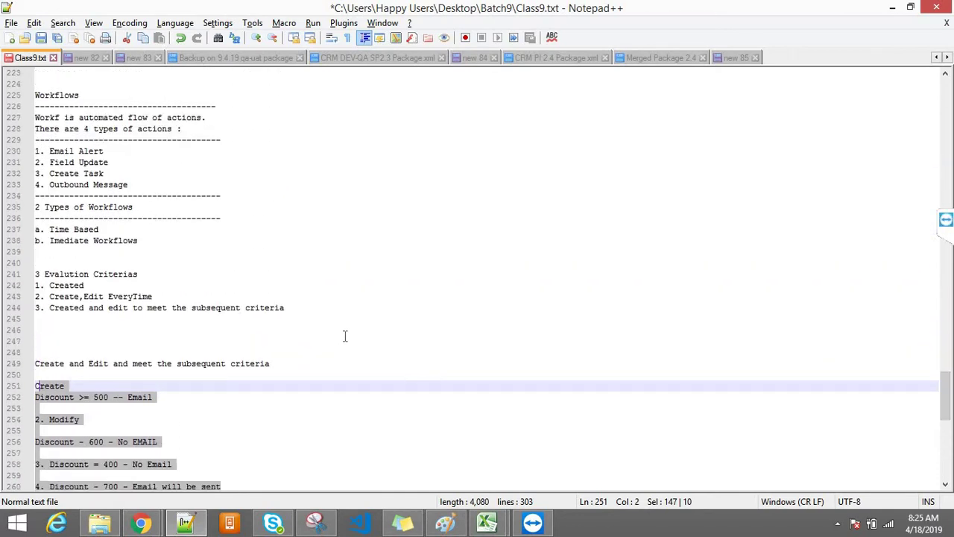
left_click_drag(320, 306, 29, 267)
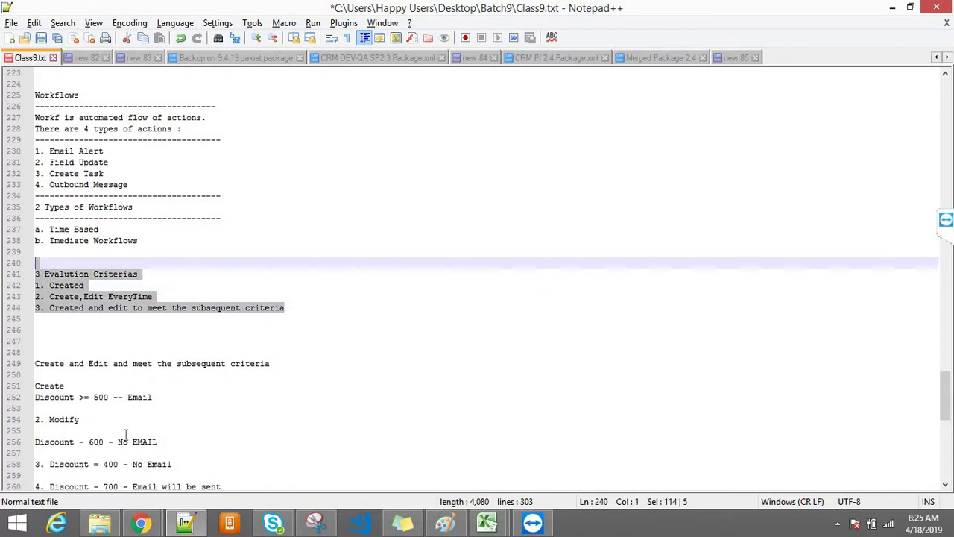
Bring Salesforce Setup Home forward with Quick Find focused, then switch to the Paint access diagram
mouse_move(144, 526)
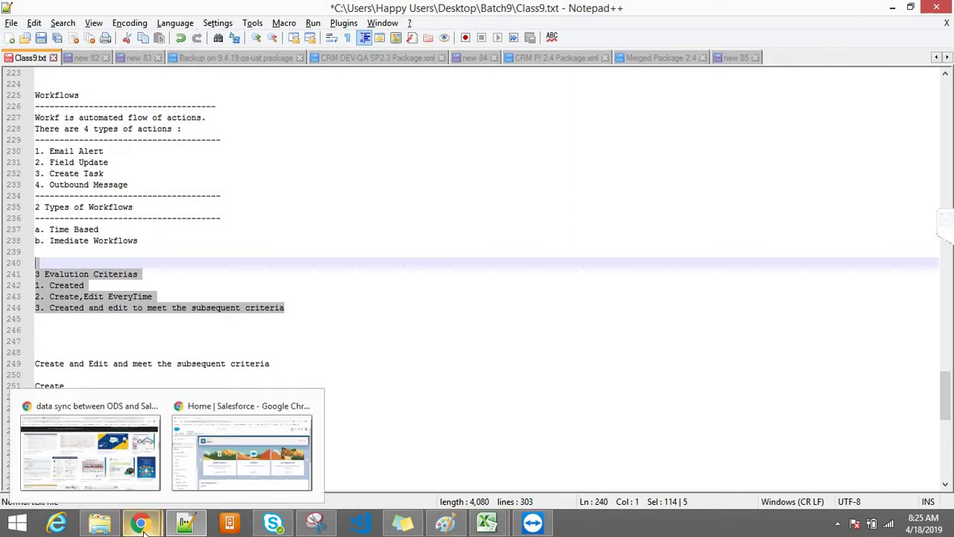
left_click(228, 458)
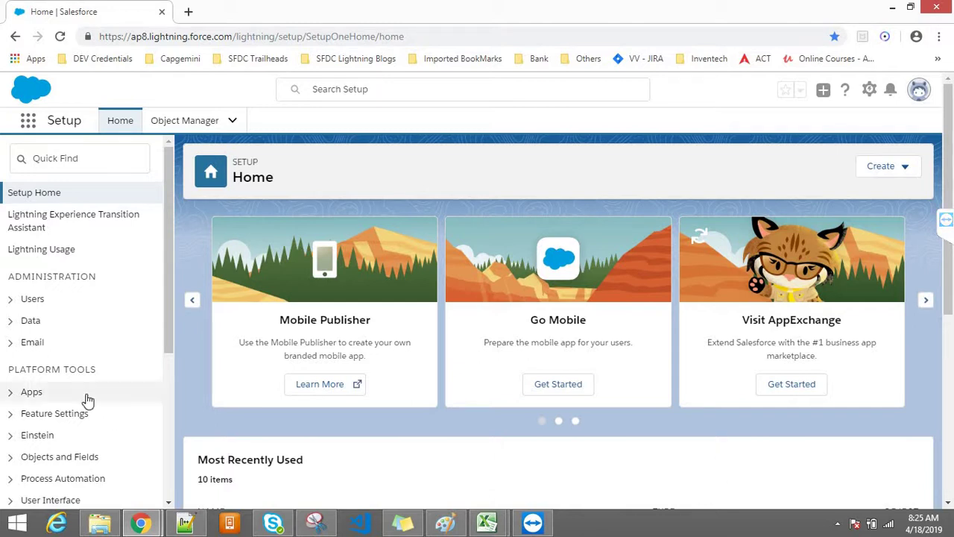
left_click(51, 156)
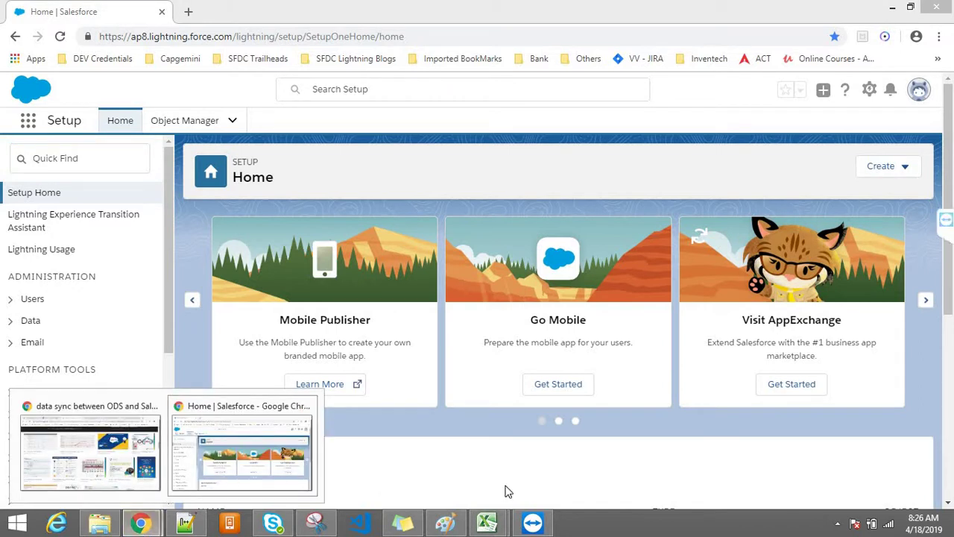
left_click(149, 526)
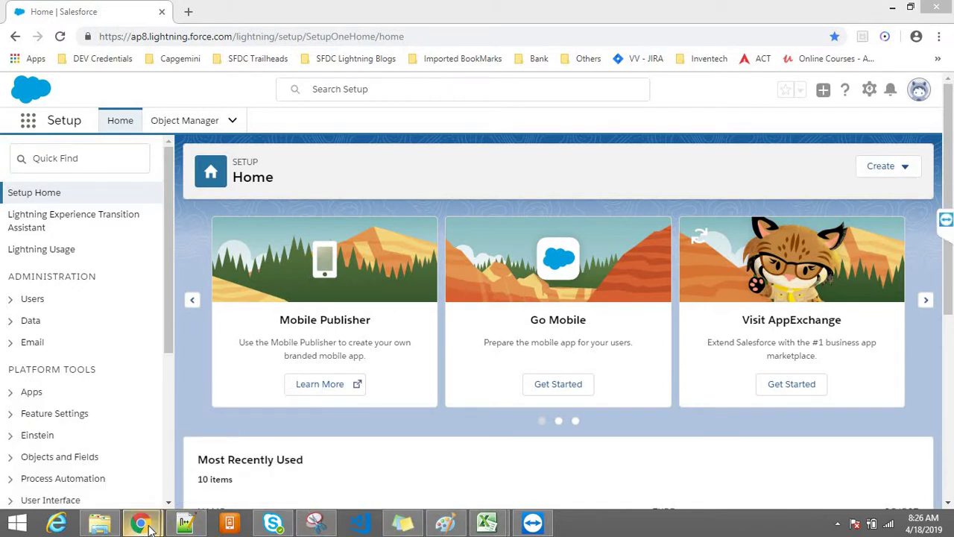
left_click(446, 523)
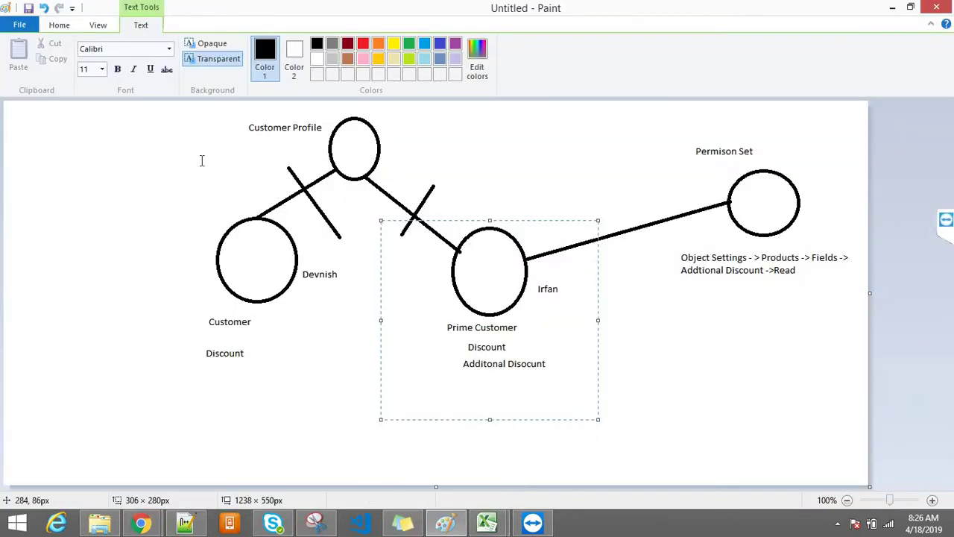
Discard the old diagram and draw an oval labelled 'Admin / Developer' on a blank canvas
key("alt+F4")
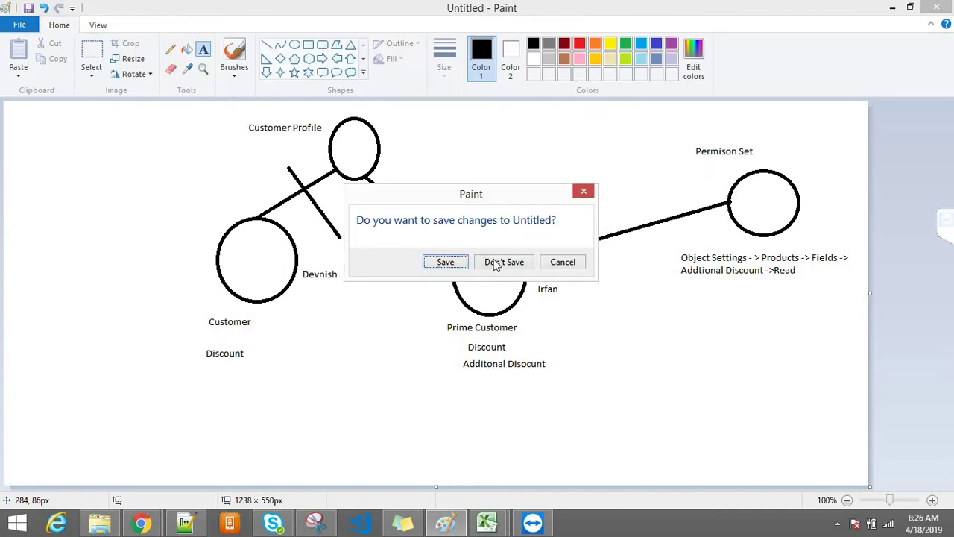
left_click(489, 263)
left_click(295, 44)
left_click_drag(155, 142, 199, 191)
left_click_drag(220, 222, 222, 222)
left_click(203, 49)
left_click_drag(161, 128, 268, 163)
type("A")
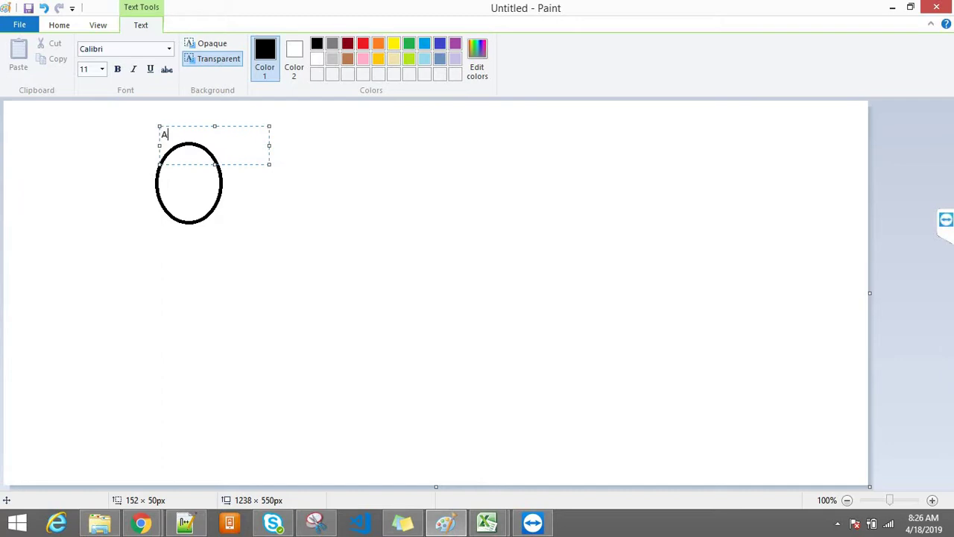
type("dmin / Develper")
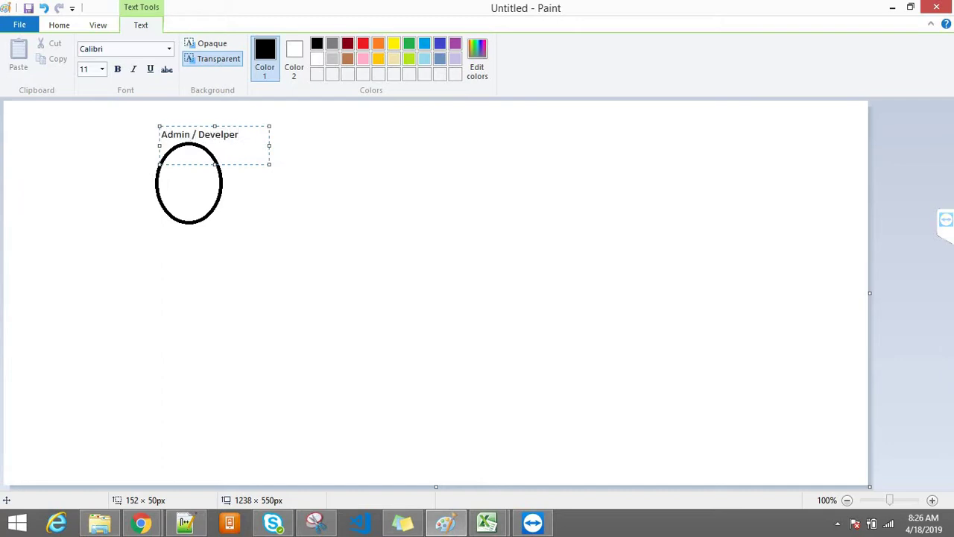
key("BackSpace")
key("BackSpace")
type("oper")
left_click(417, 216)
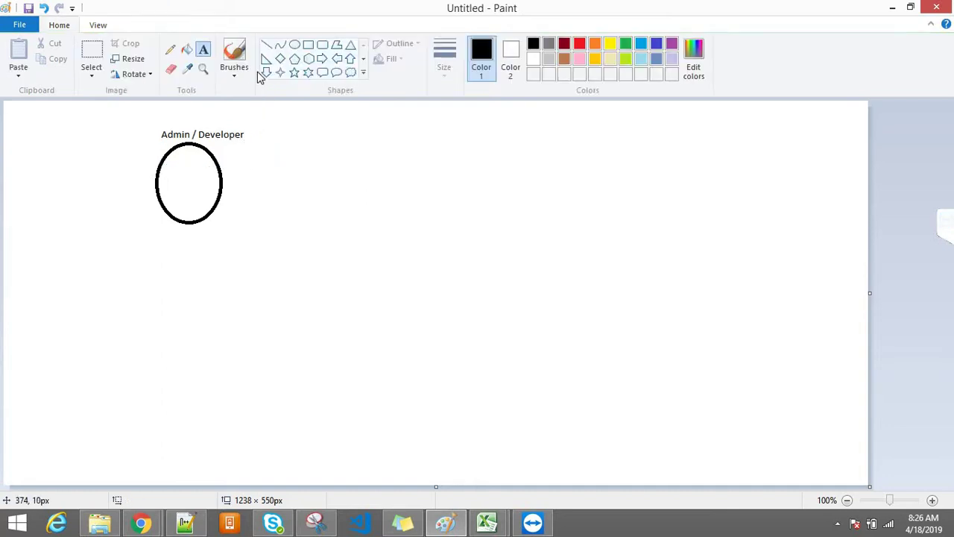
Draw two ovals on the right and label them 'Customers'
left_click(294, 44)
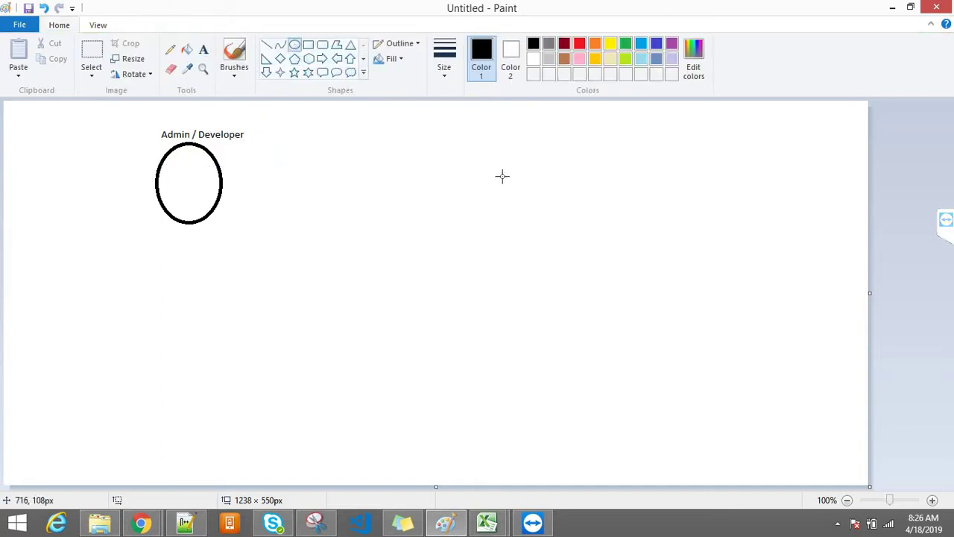
left_click_drag(489, 163, 556, 221)
left_click_drag(542, 261, 556, 267)
left_click_drag(578, 167, 644, 275)
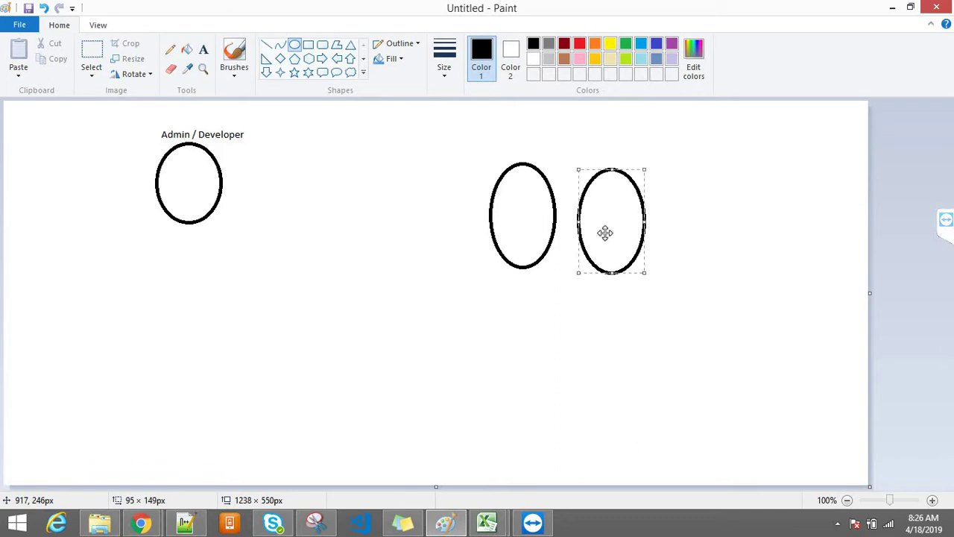
left_click(203, 49)
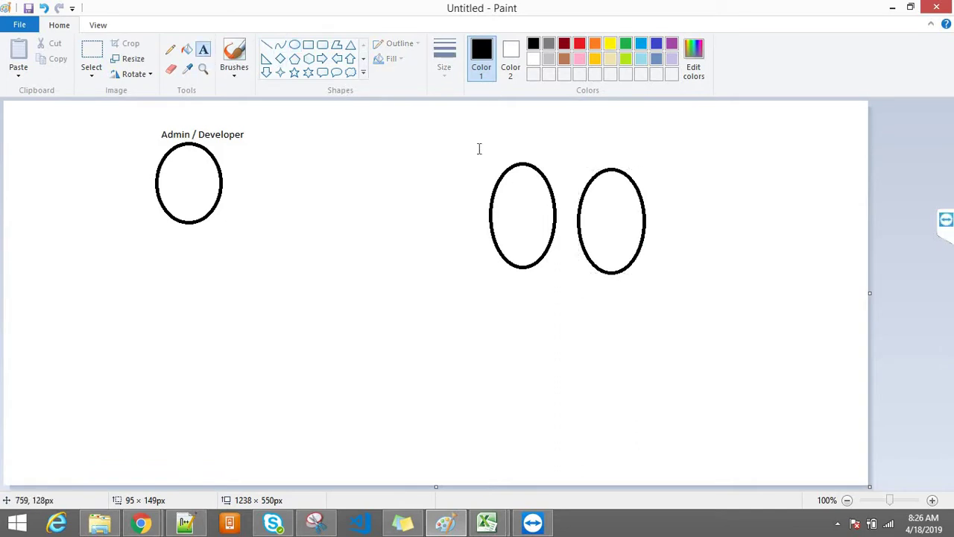
left_click_drag(469, 133, 602, 158)
type("Customers")
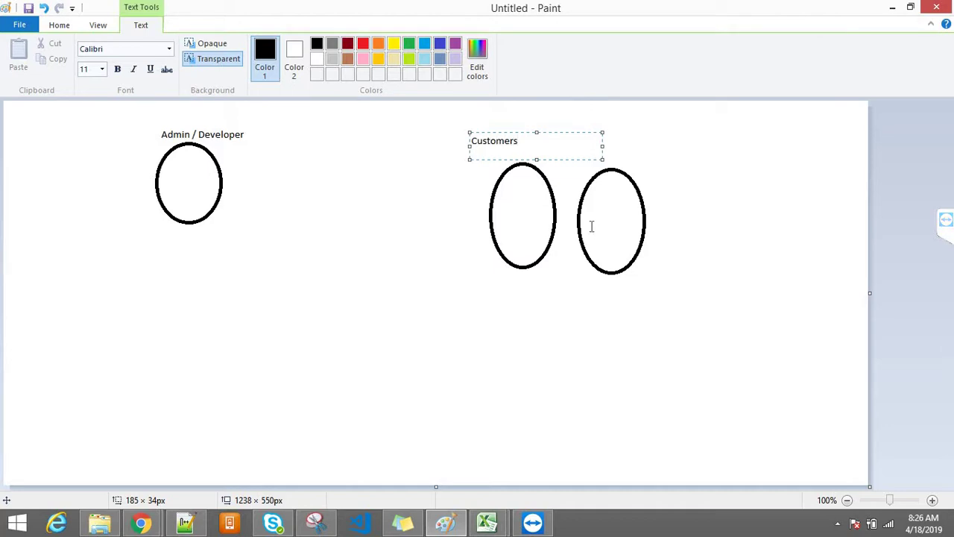
left_click(565, 297)
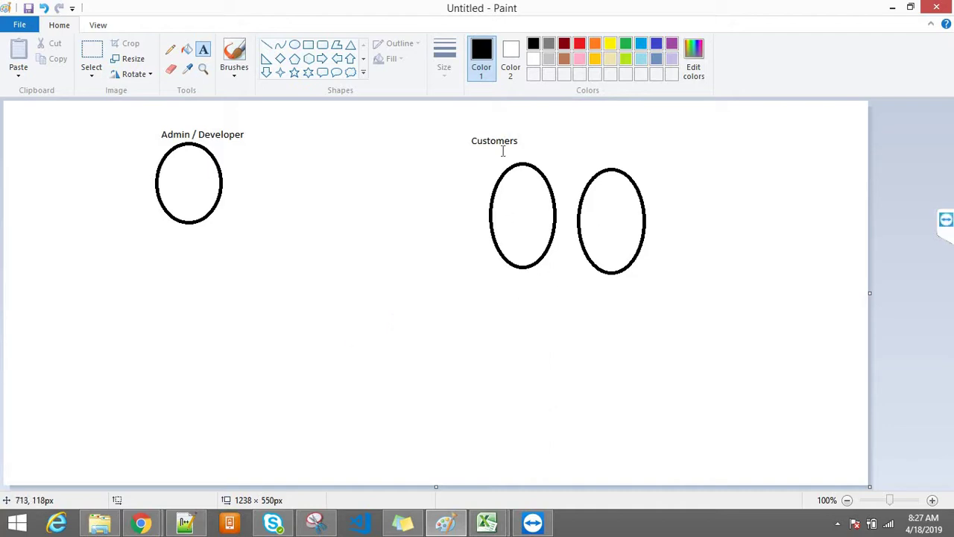
left_click_drag(447, 146, 598, 216)
left_click_drag(701, 273, 742, 338)
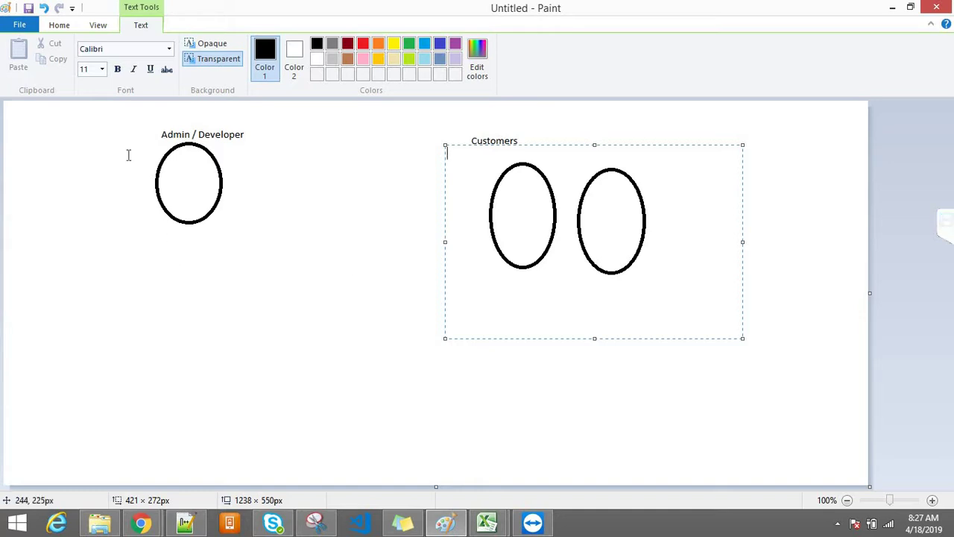
left_click_drag(119, 114, 307, 303)
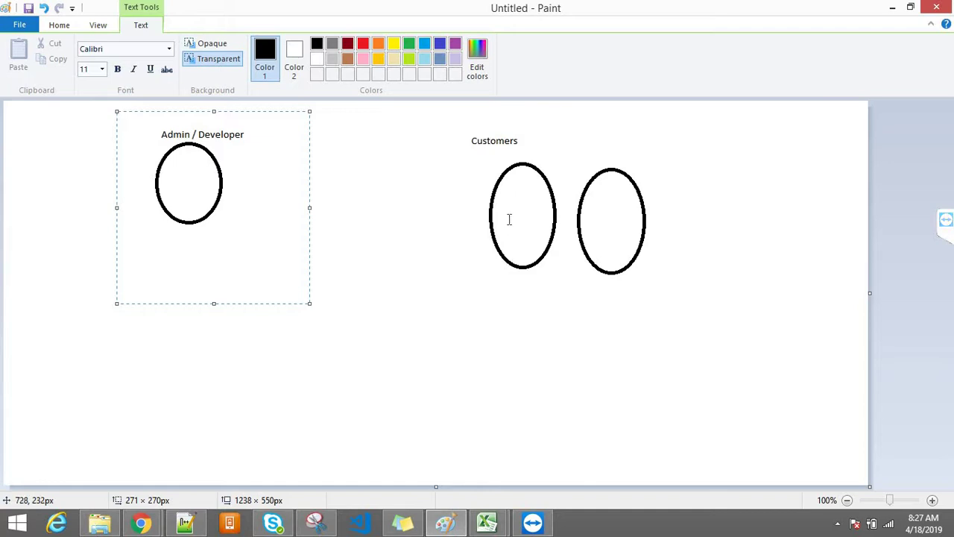
left_click_drag(472, 141, 692, 312)
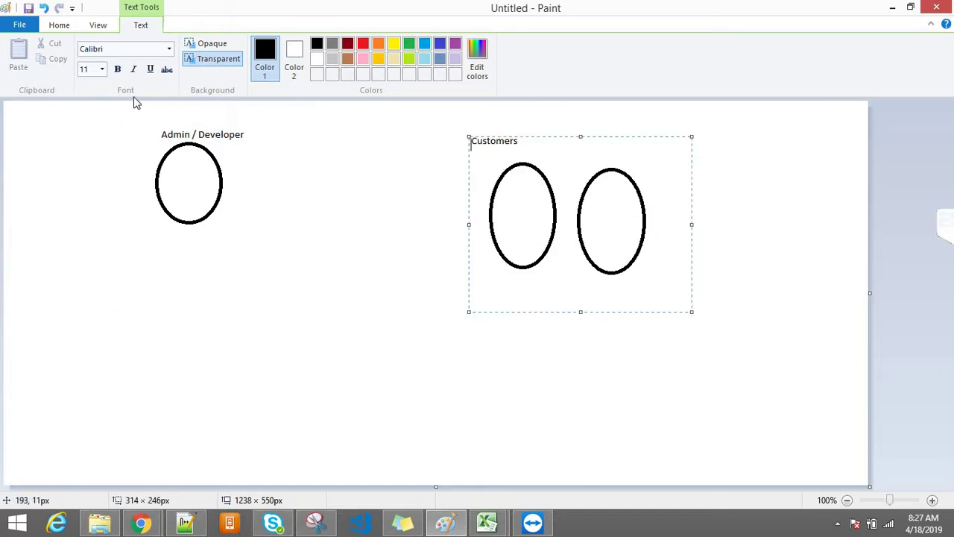
left_click_drag(113, 118, 255, 183)
left_click_drag(290, 349, 293, 353)
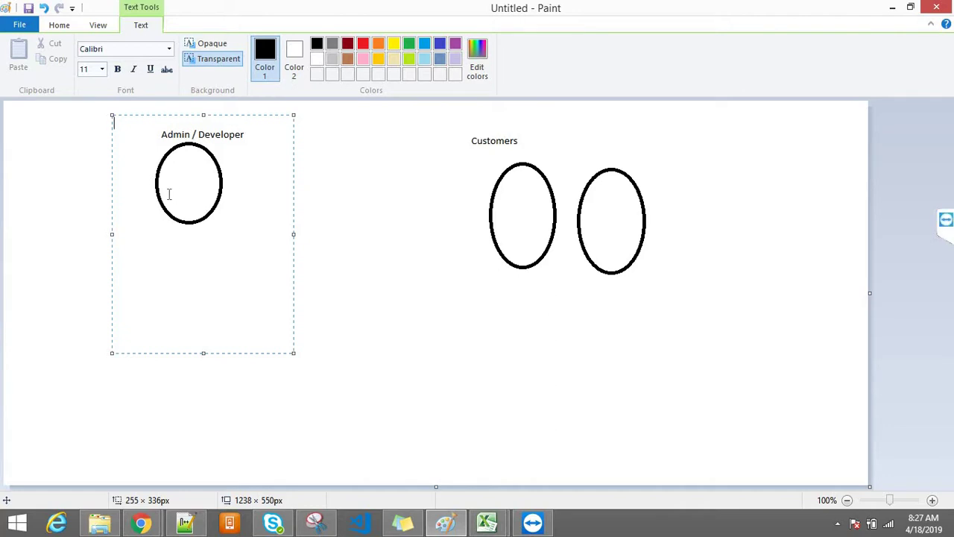
left_click_drag(452, 121, 729, 336)
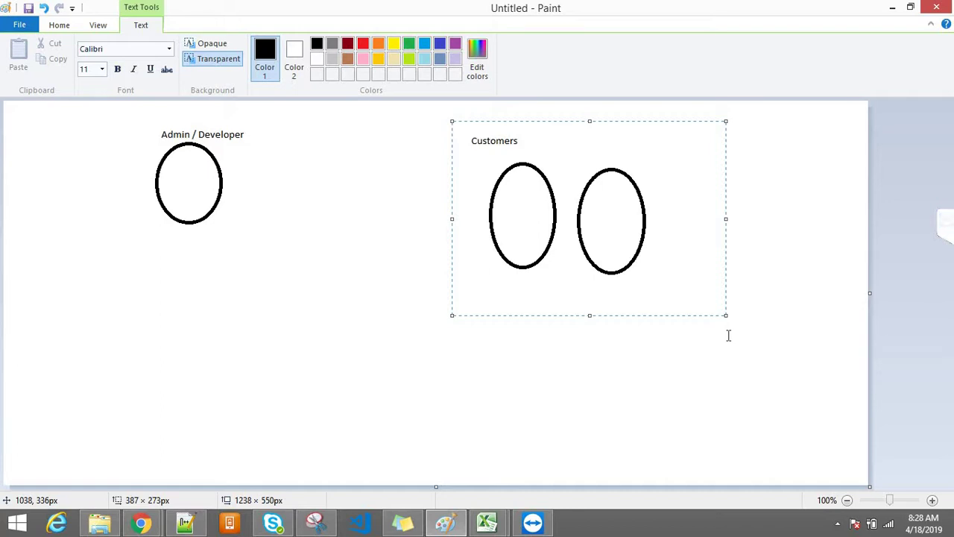
left_click(578, 381)
left_click_drag(436, 130, 715, 362)
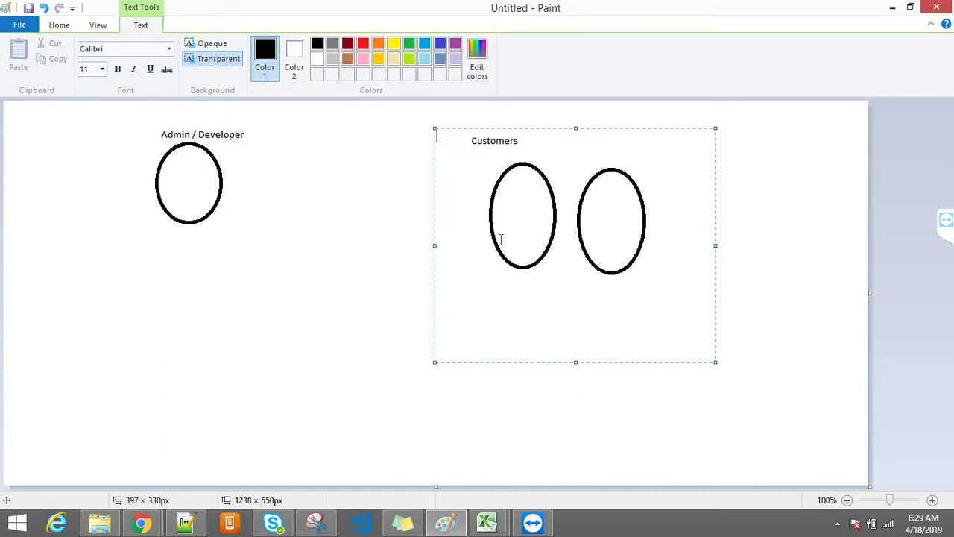
left_click(159, 250)
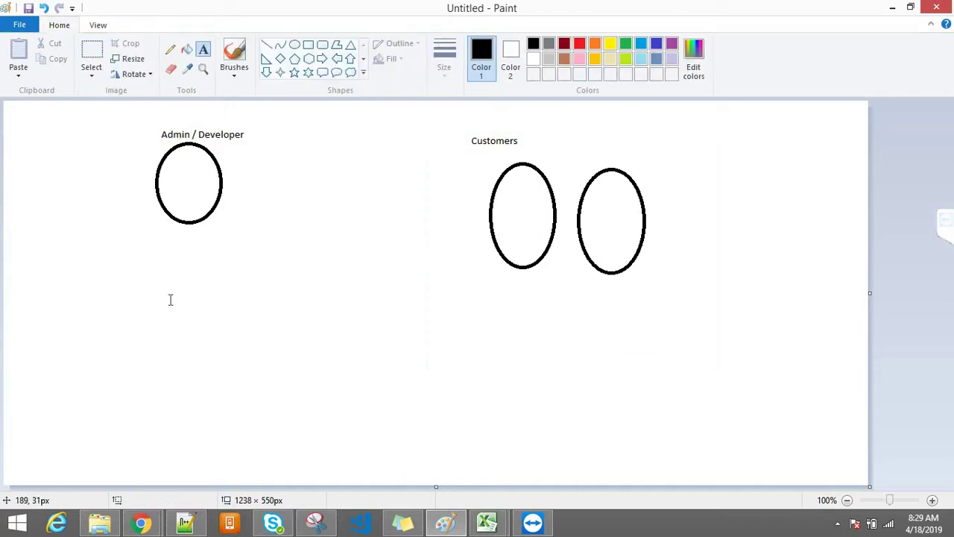
In the Salesforce Setup window, search Quick Find for 'workflow' and open Workflow Rules
left_click(143, 524)
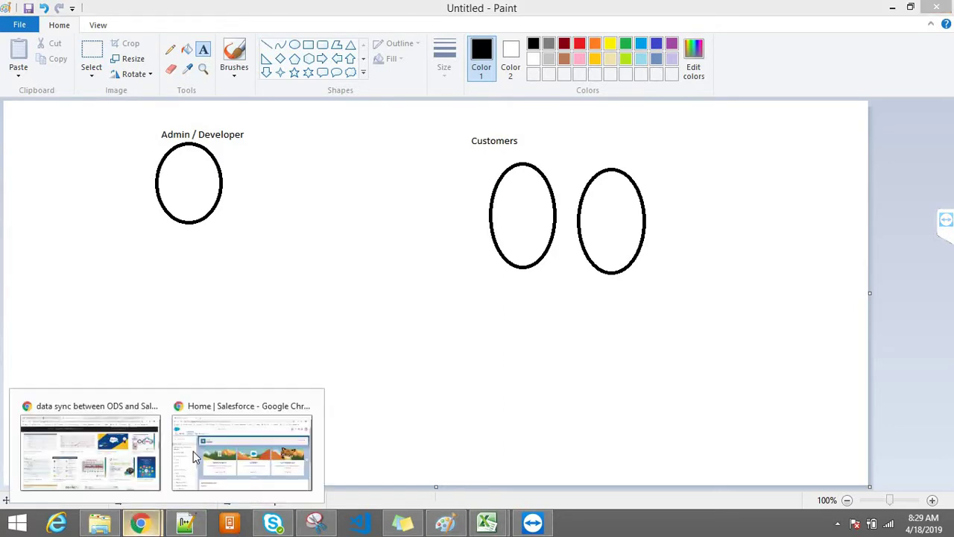
left_click(195, 462)
left_click(73, 152)
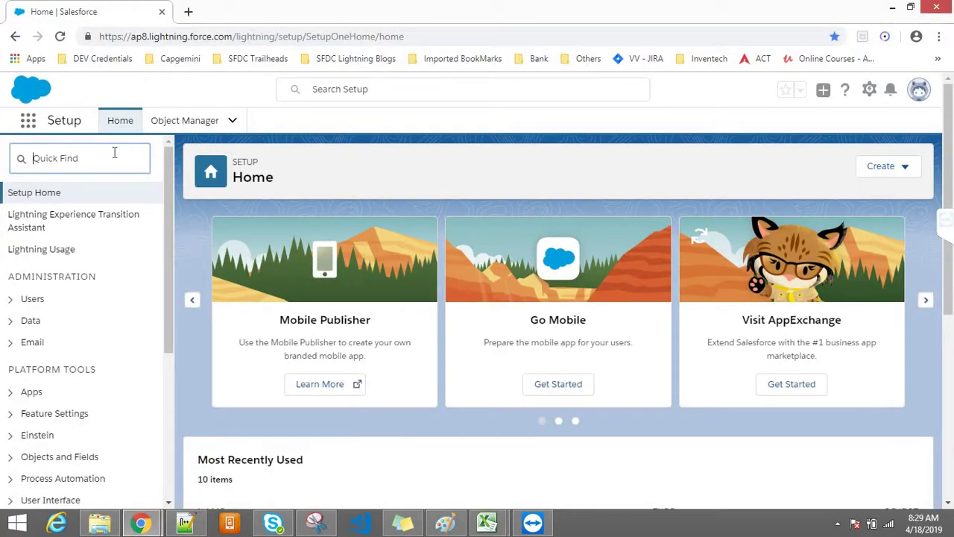
type("workflows")
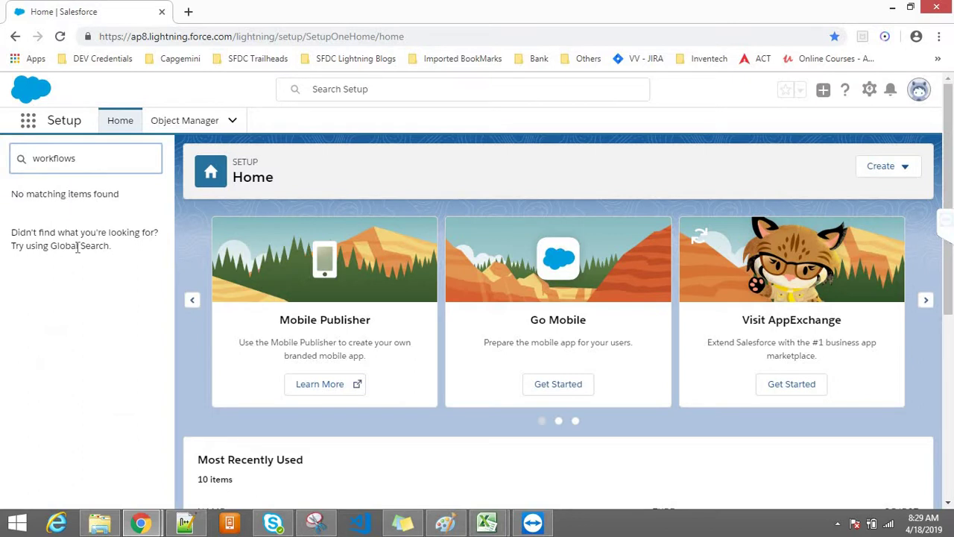
key("BackSpace")
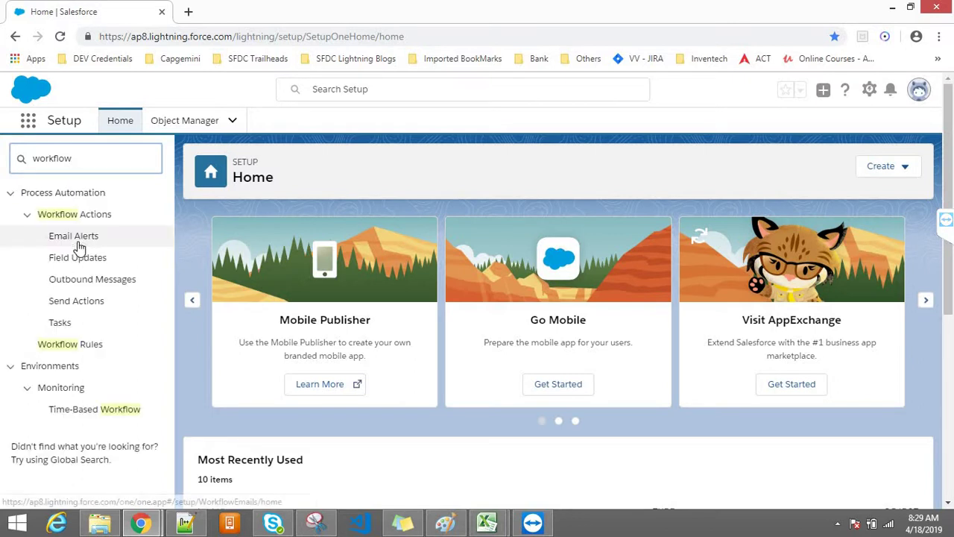
left_click(52, 347)
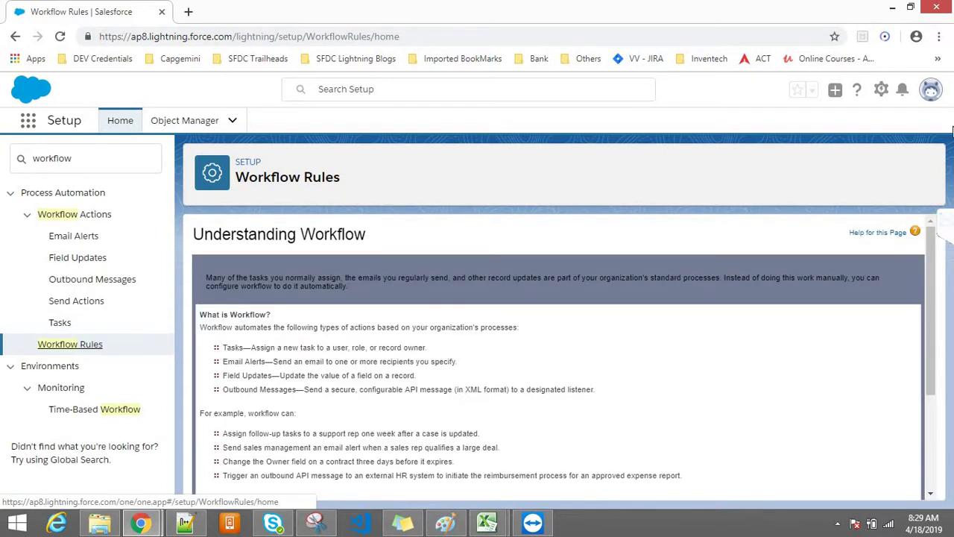
Continue past Understanding Workflow to All Workflow Rules, noting the Account Creation Confirmation rule
scroll(926, 237, "down", 3)
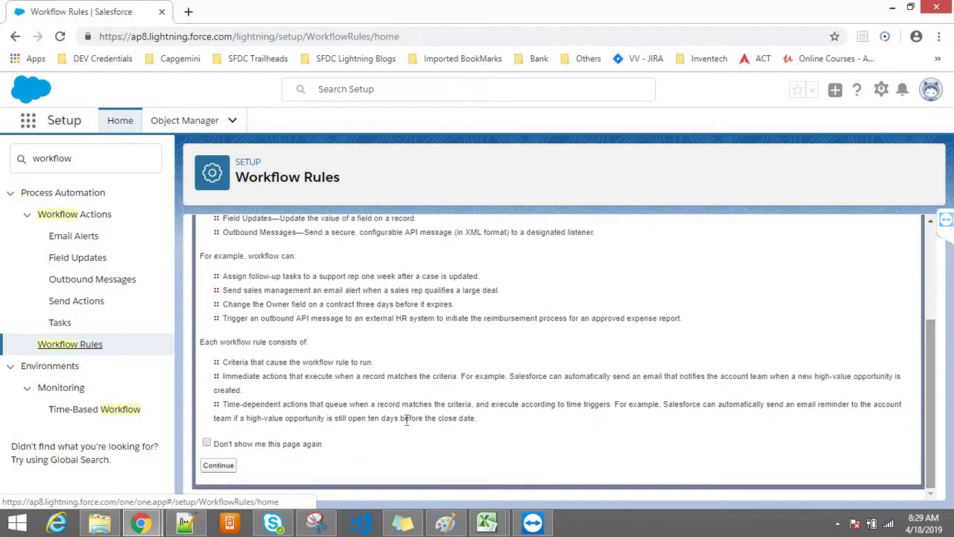
left_click(230, 464)
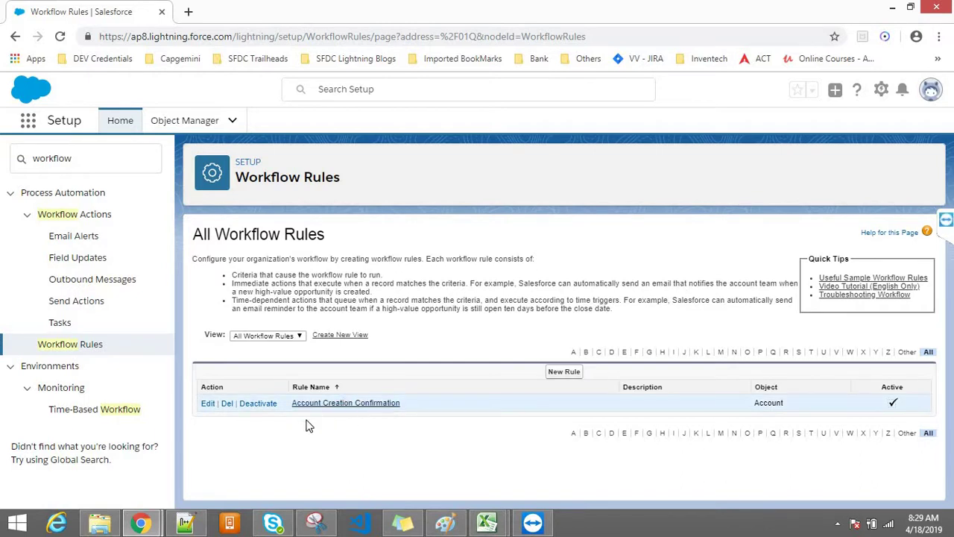
double_click(758, 402)
Create a new workflow rule with Product selected as its object
left_click(564, 371)
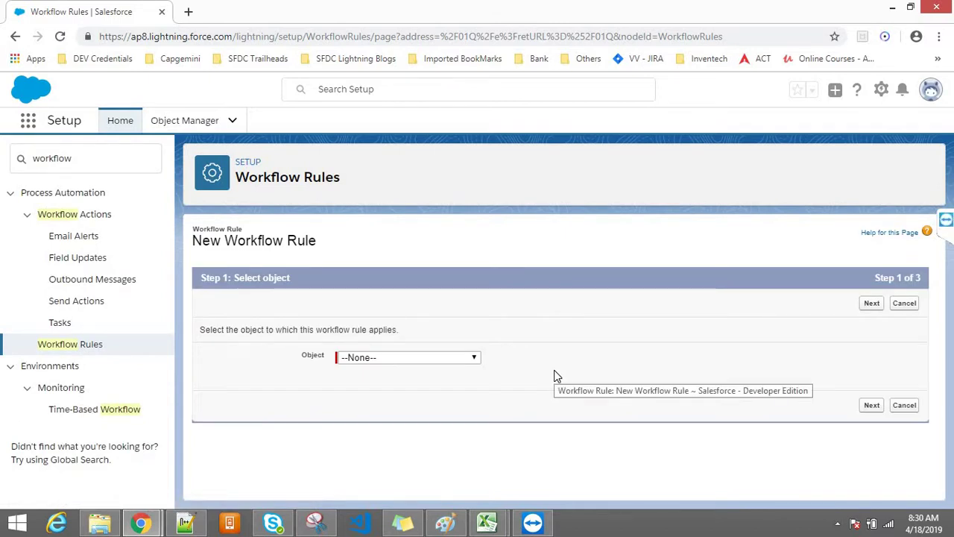
left_click(411, 357)
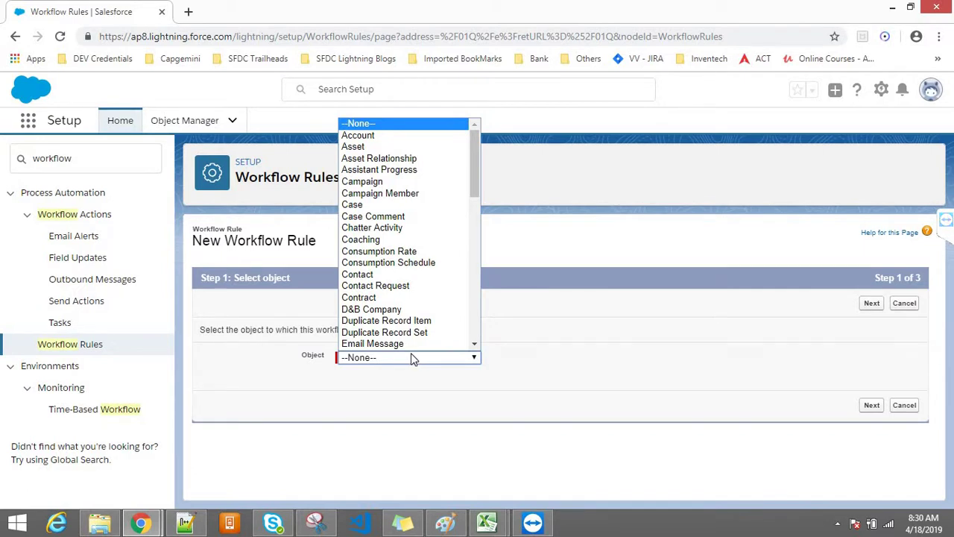
type("pro")
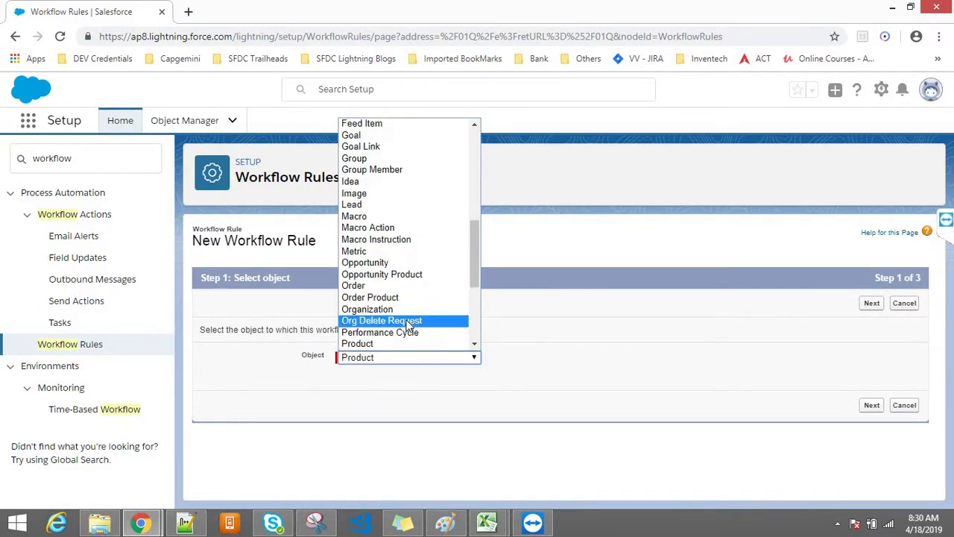
key("Down")
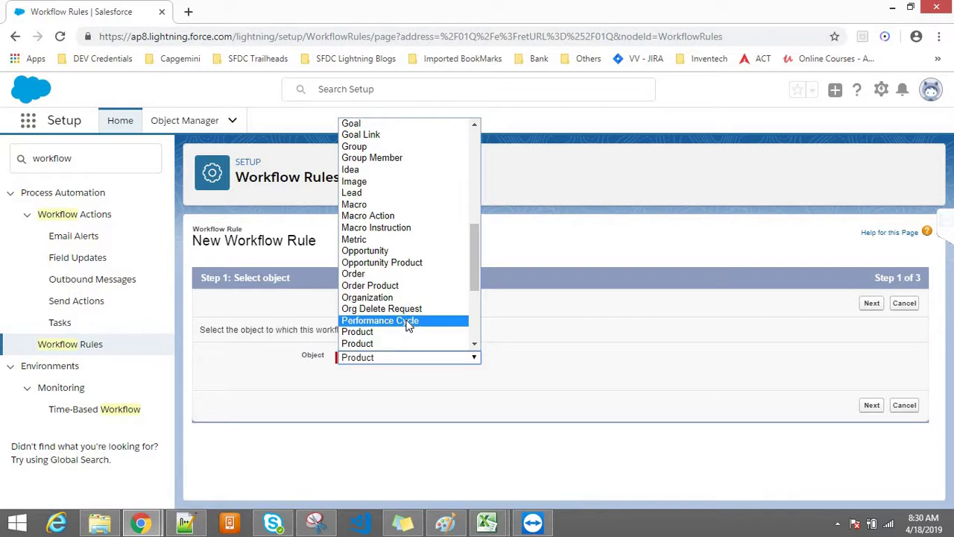
key("Down")
key("Down")
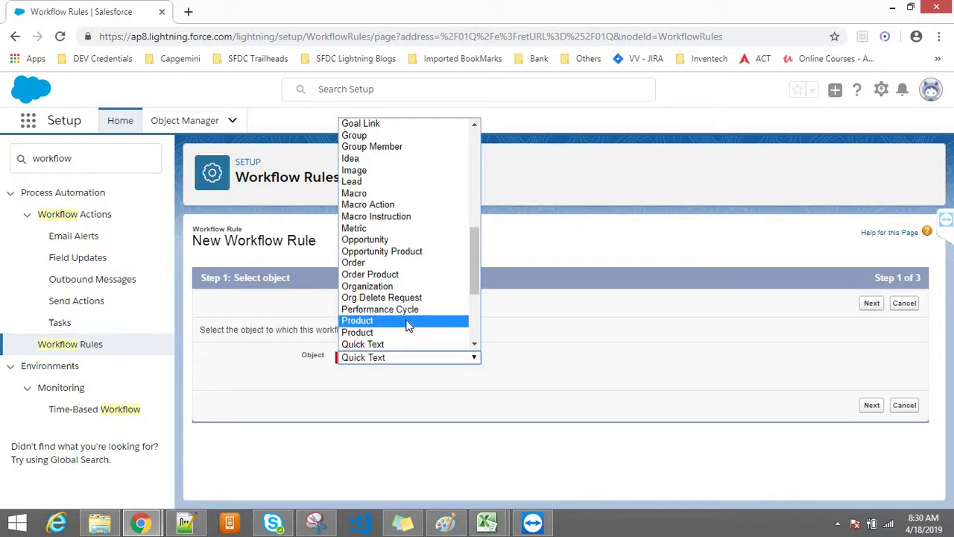
left_click(407, 321)
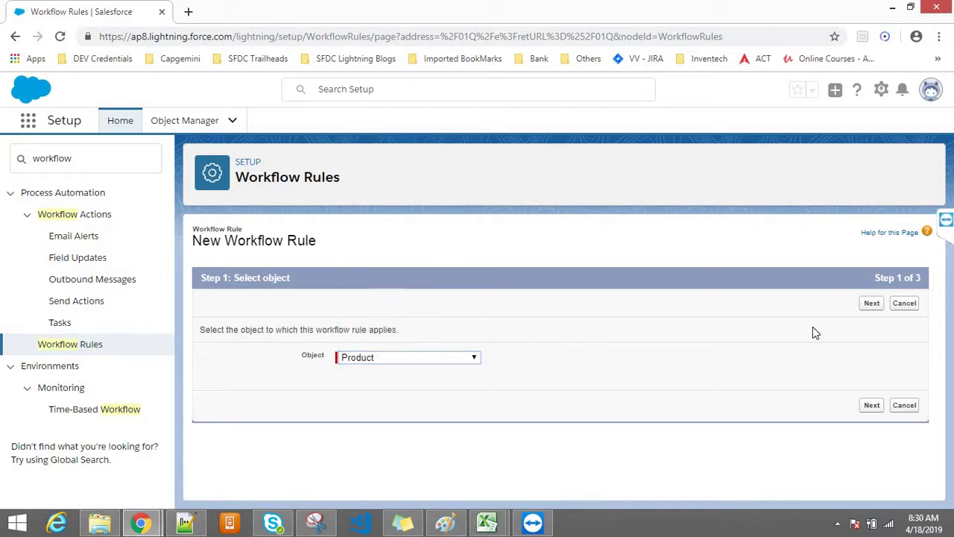
left_click(872, 310)
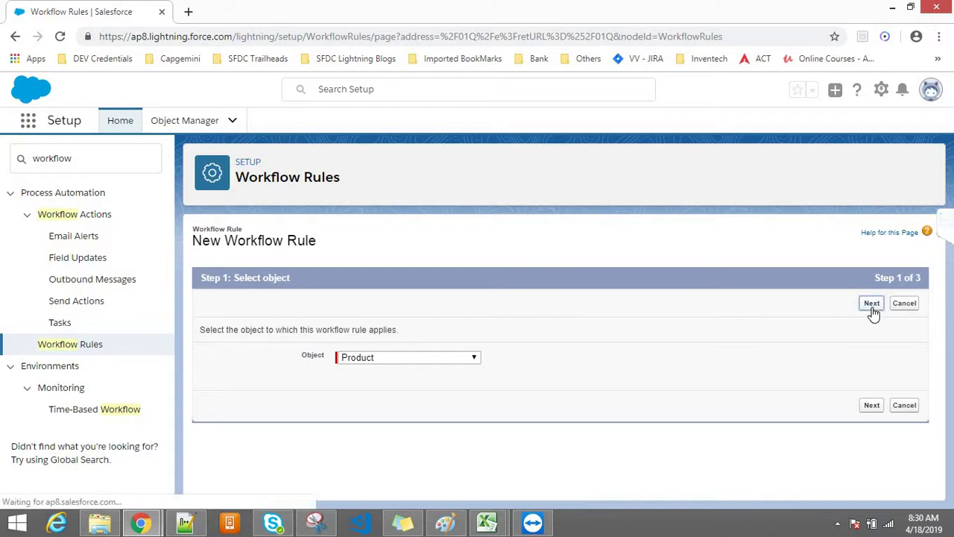
Name the Product rule 'New Product Creation Alert to Customer' and move to Description
left_click(430, 383)
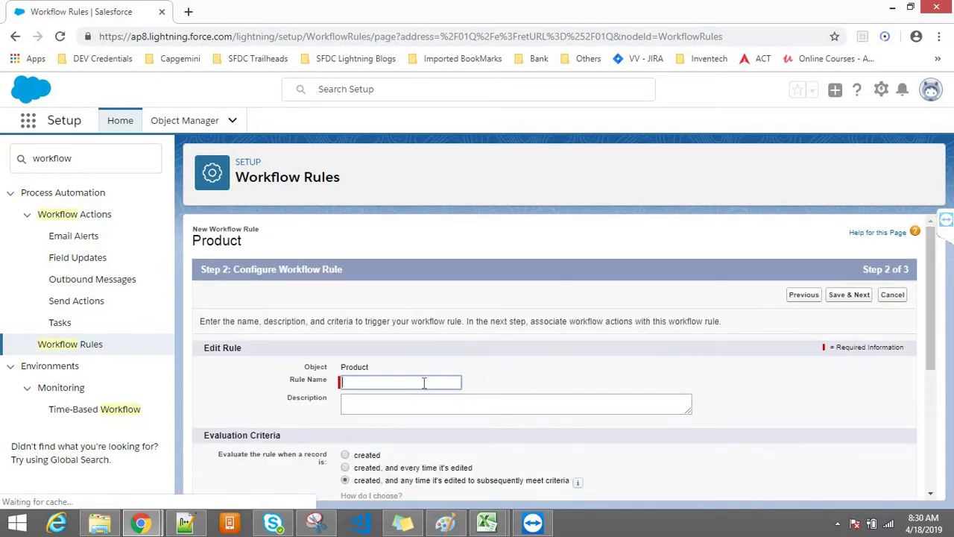
type("Pro")
type("duction Cretion")
key("BackSpace")
key("BackSpace")
key("BackSpace")
key("BackSpace")
key("BackSpace")
key("BackSpace")
key("BackSpace")
key("BackSpace")
key("BackSpace")
key("BackSpace")
key("BackSpace")
key("BackSpace")
key("BackSpace")
key("BackSpace")
key("BackSpace")
key("BackSpace")
key("BackSpace")
key("BackSpace")
type("New Product C")
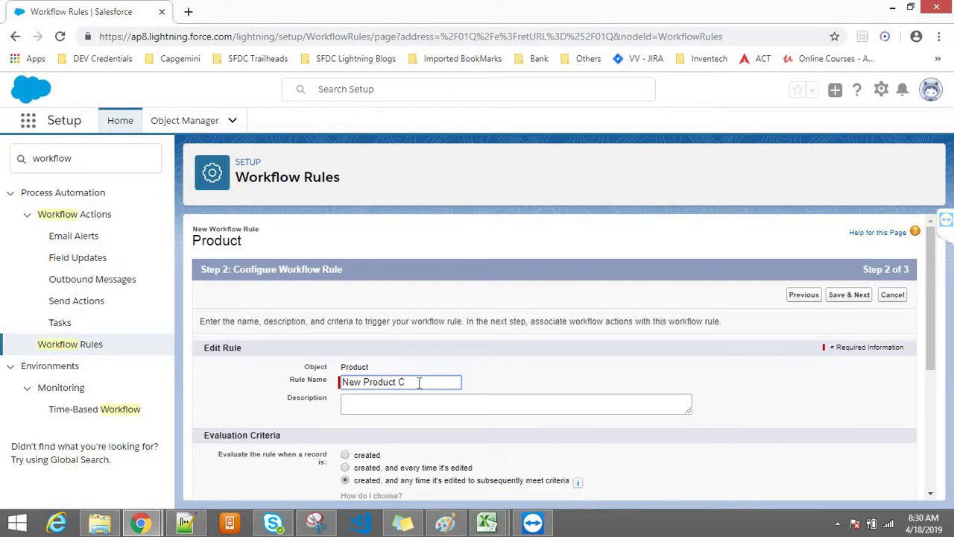
type("reation Alert to Custom")
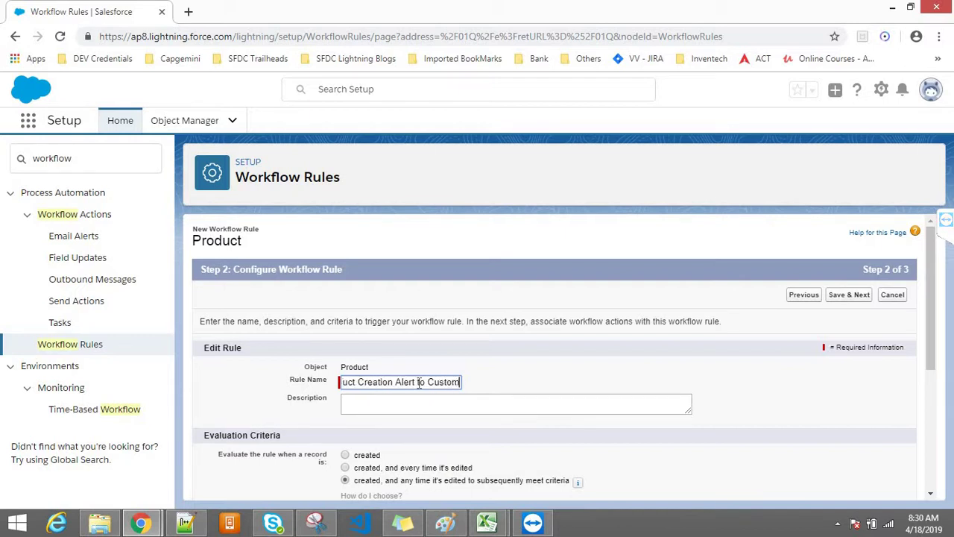
key("Tab")
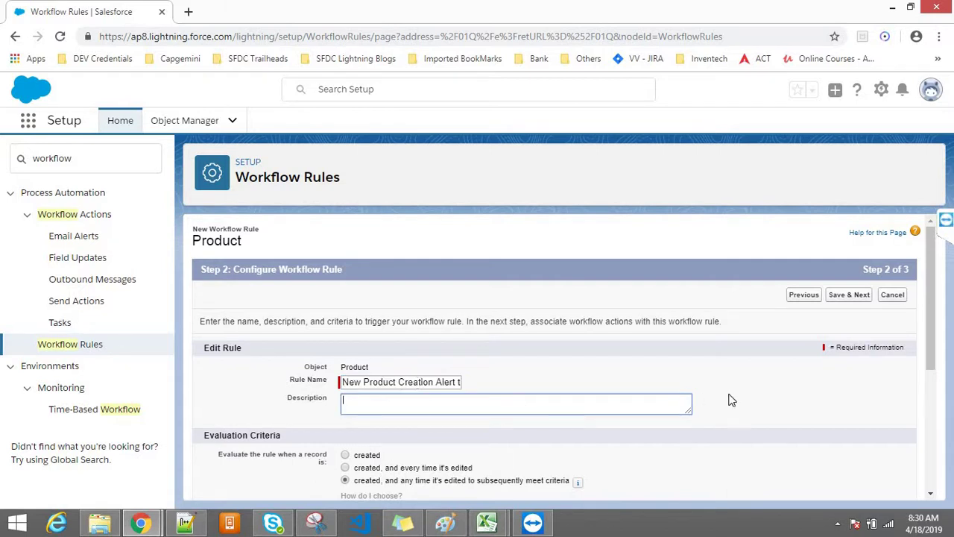
left_click_drag(927, 331, 930, 395)
scroll(755, 375, "up", 1)
left_click(754, 382)
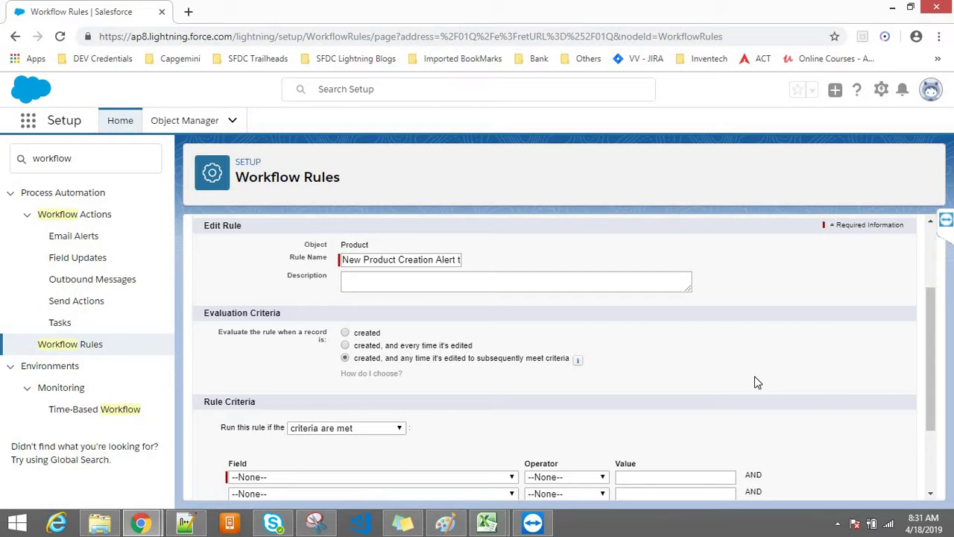
Set Evaluation Criteria to 'created', after trying the created-and-edited options
left_click(346, 333)
left_click_drag(381, 332, 329, 339)
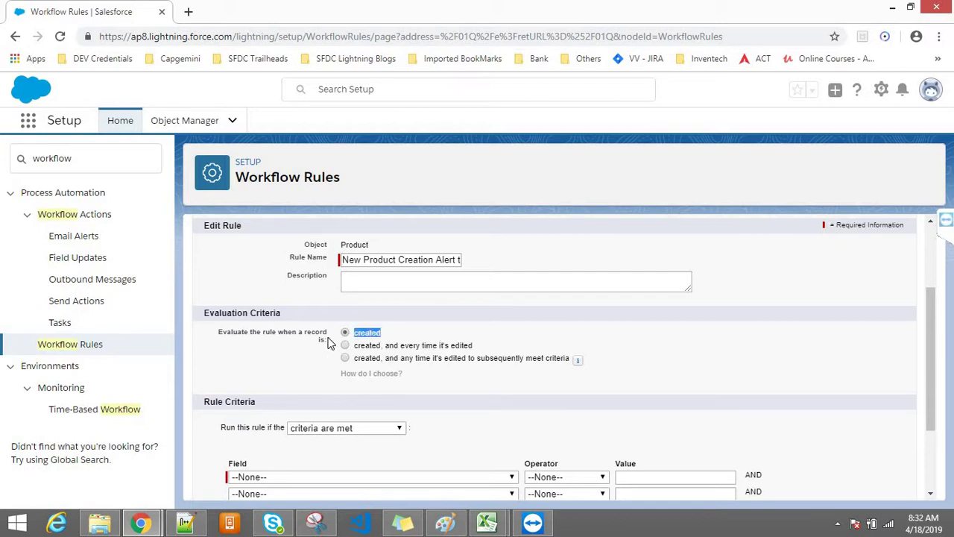
left_click(481, 321)
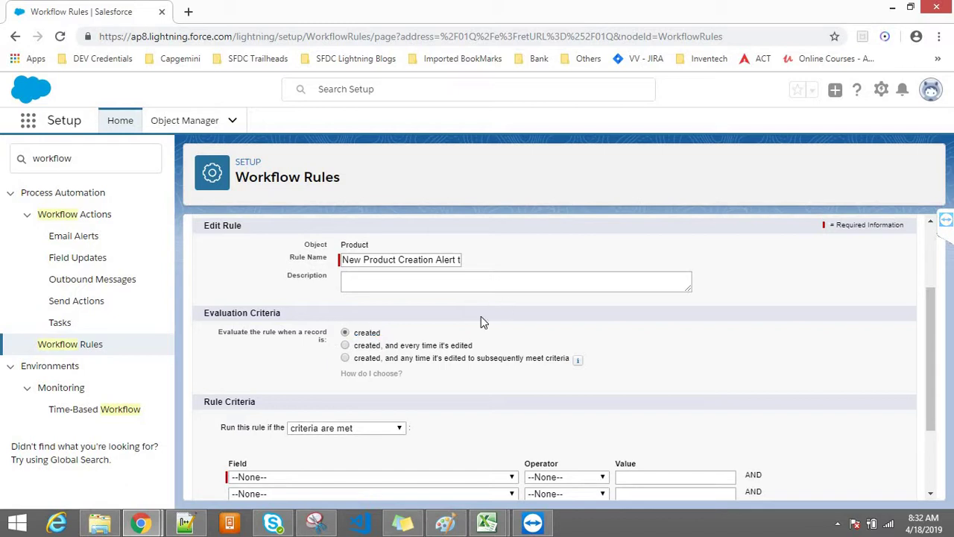
left_click(345, 333)
left_click(395, 339)
left_click_drag(472, 348, 343, 352)
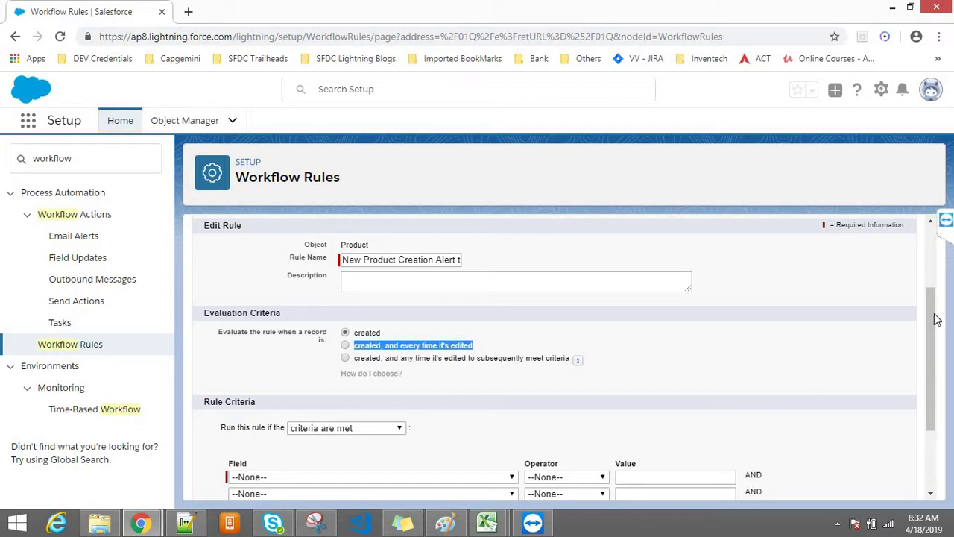
scroll(938, 325, "down", 1)
left_click_drag(937, 325, 649, 315)
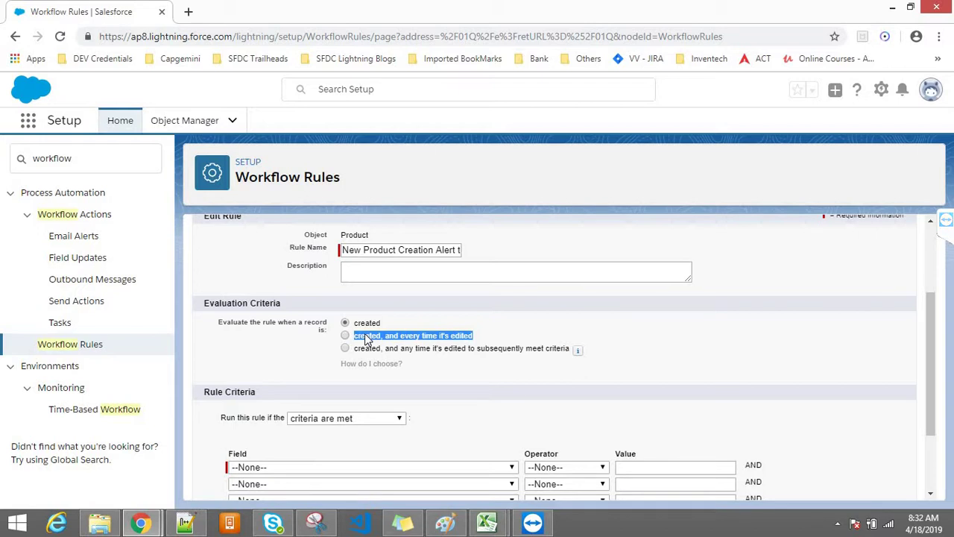
left_click(345, 336)
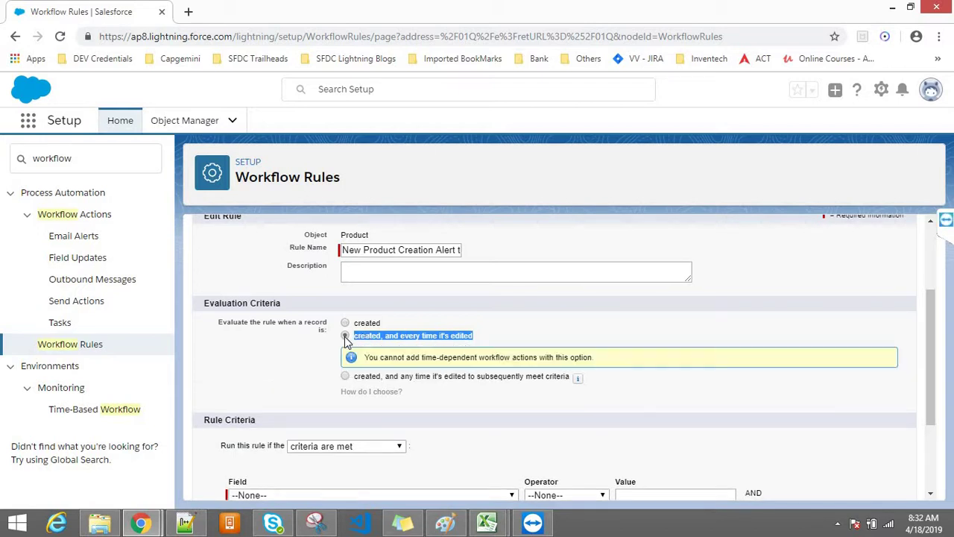
left_click(344, 376)
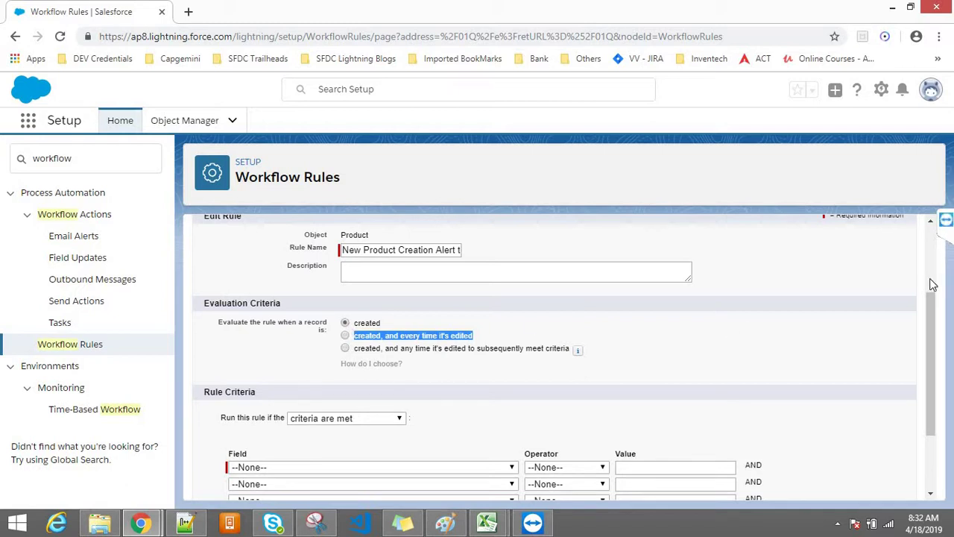
left_click_drag(932, 317, 931, 286)
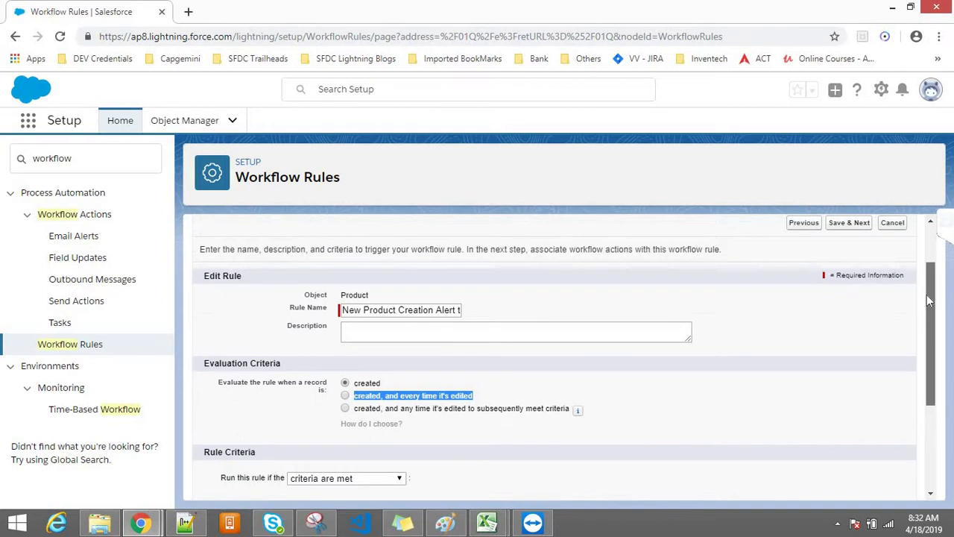
scroll(909, 377, "down", 3)
Set the first criterion to Product: Product Name, not equal to
left_click(421, 367)
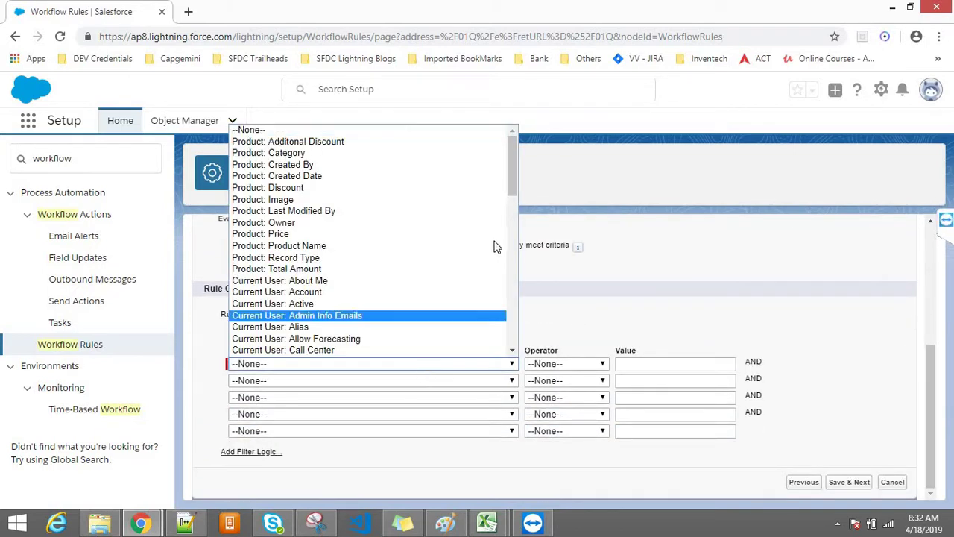
left_click_drag(513, 182, 509, 154)
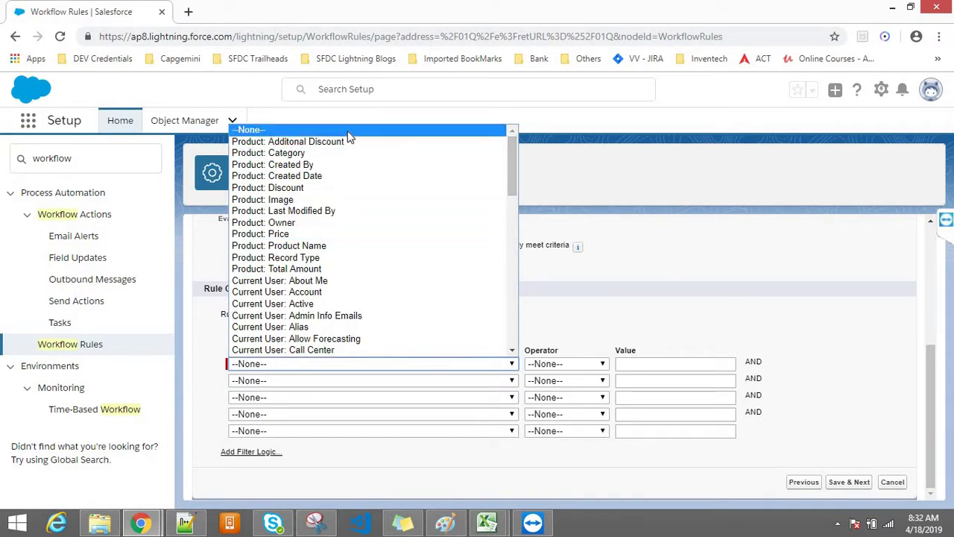
left_click(295, 246)
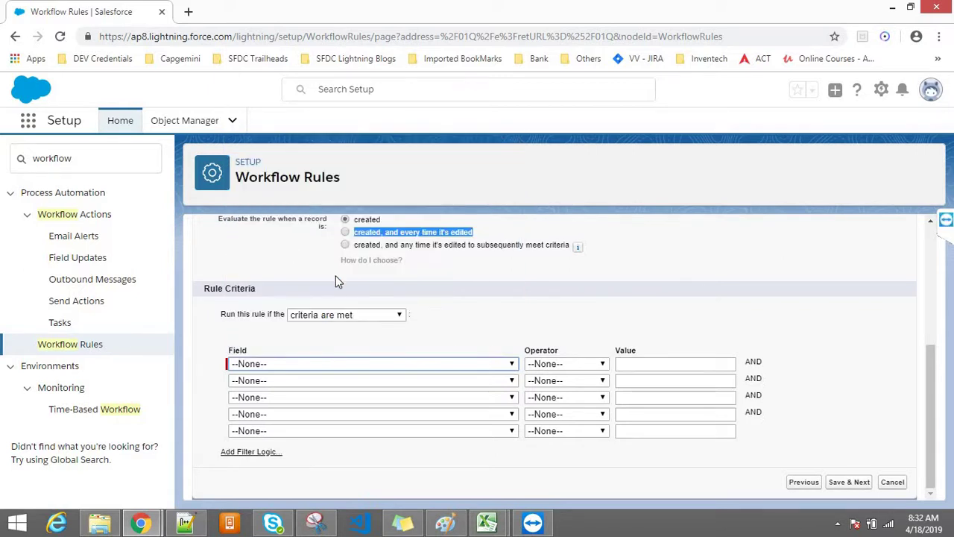
left_click(559, 365)
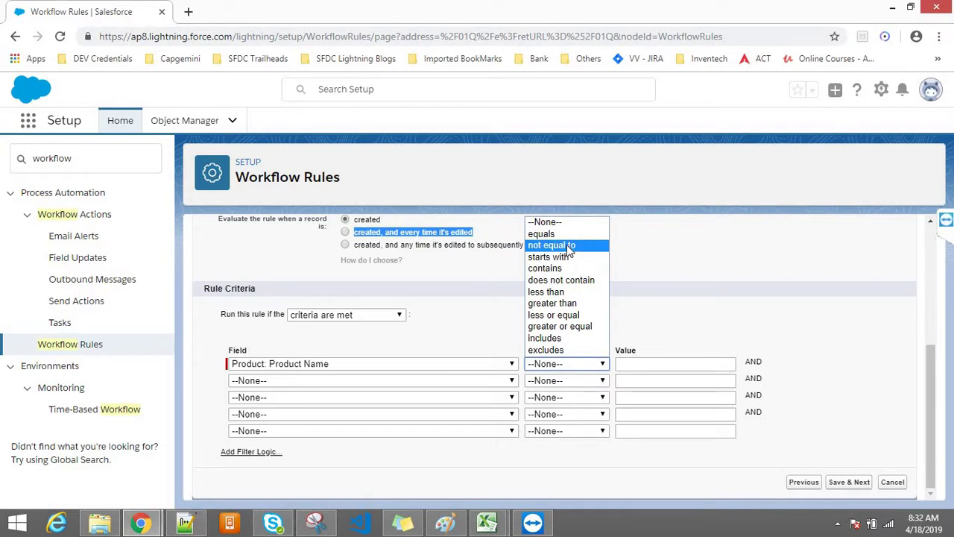
left_click(563, 245)
left_click(669, 368)
left_click(800, 300)
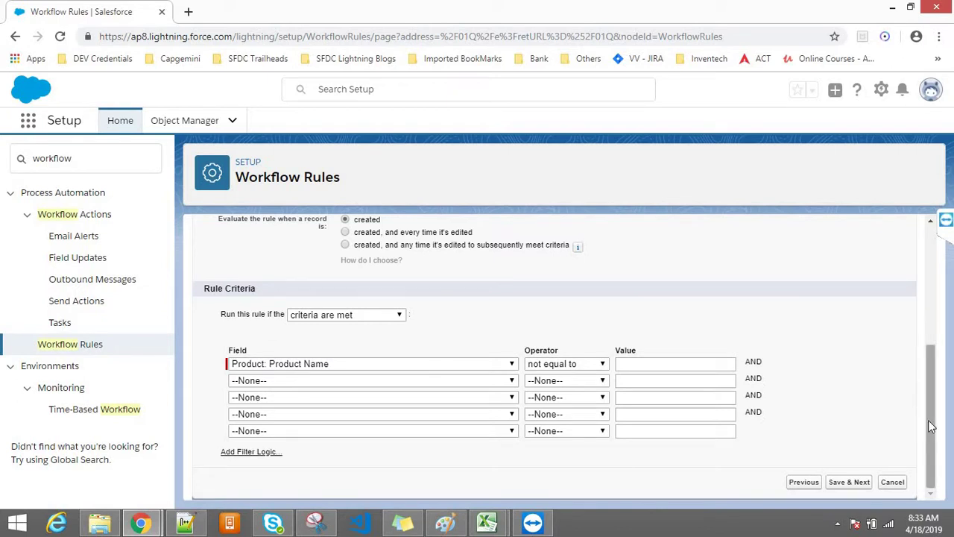
left_click_drag(928, 419, 929, 404)
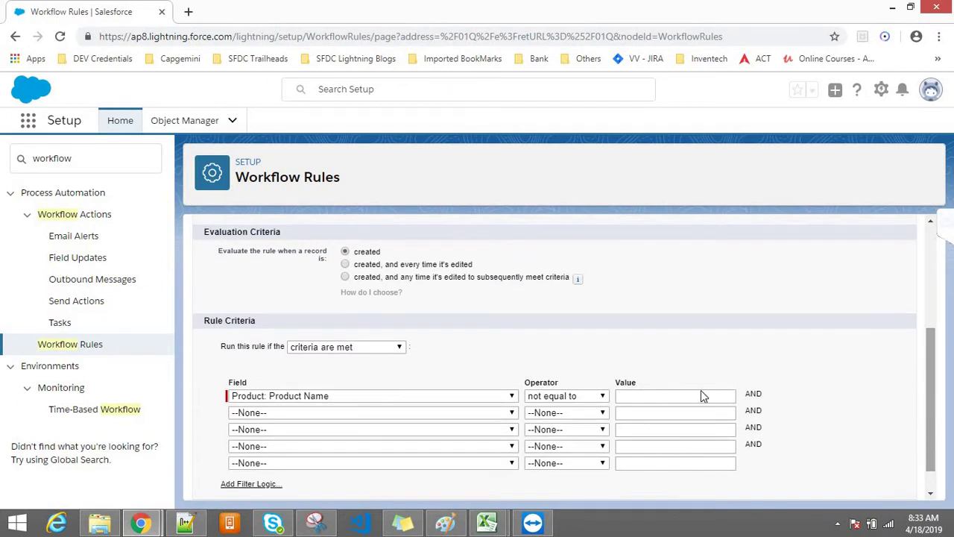
Reset the first criterion's field to --None-- and open the Setup gear menu
left_click(291, 396)
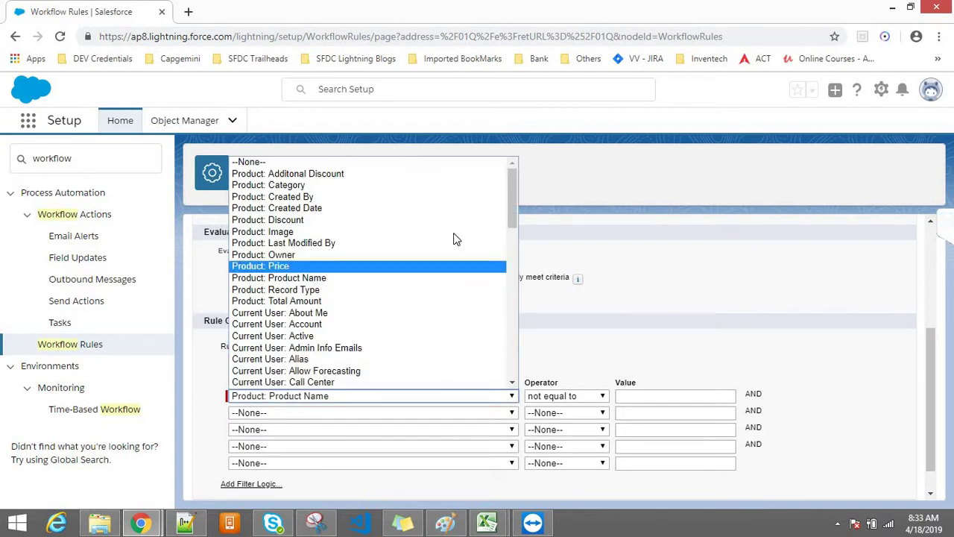
left_click(440, 162)
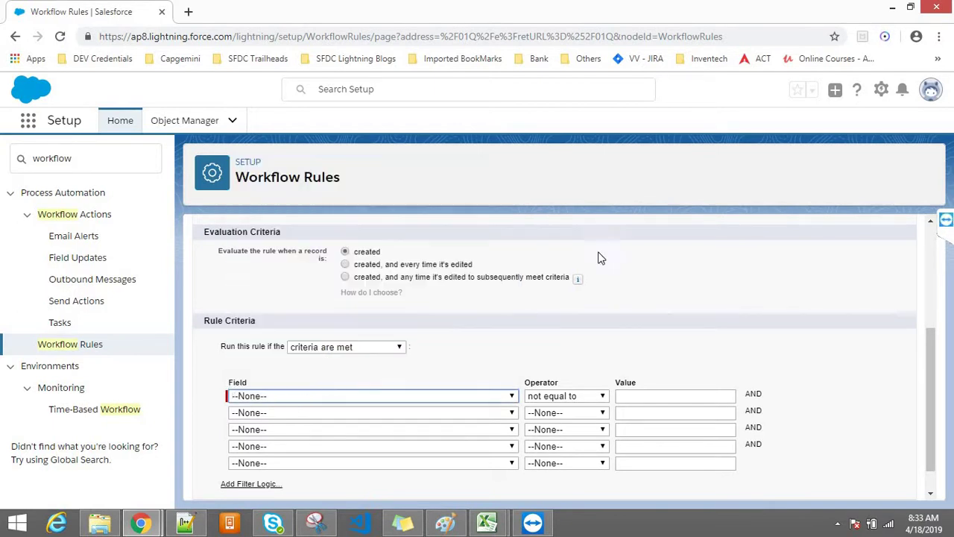
left_click(480, 396)
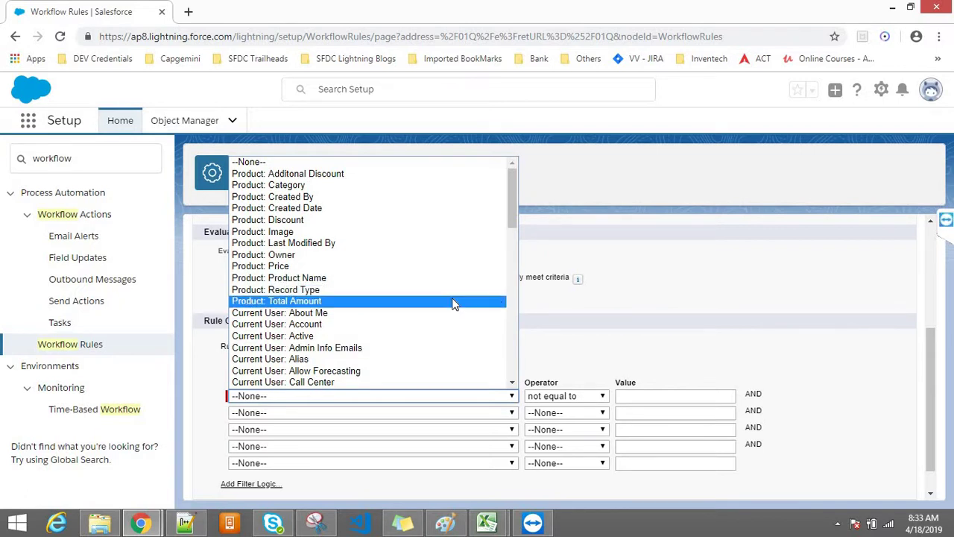
left_click(277, 69)
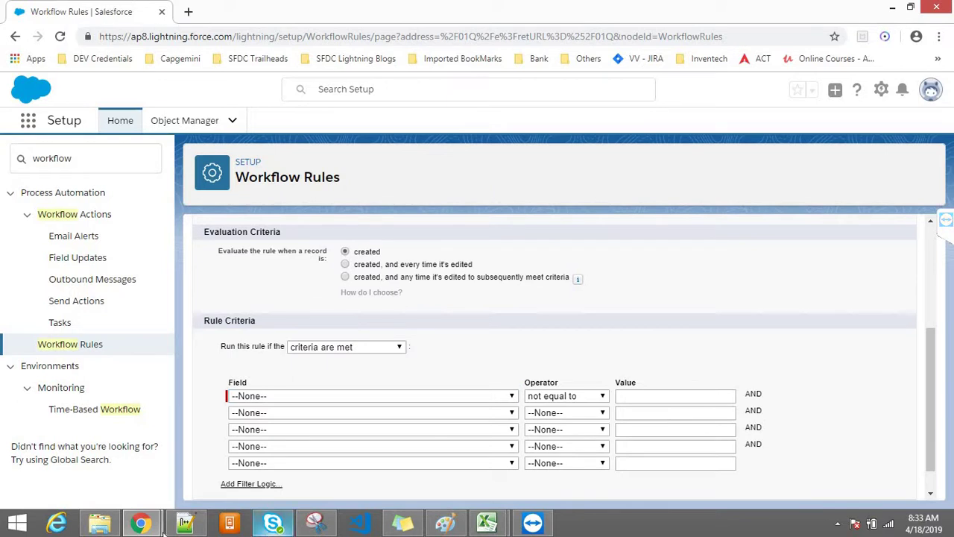
left_click(142, 524)
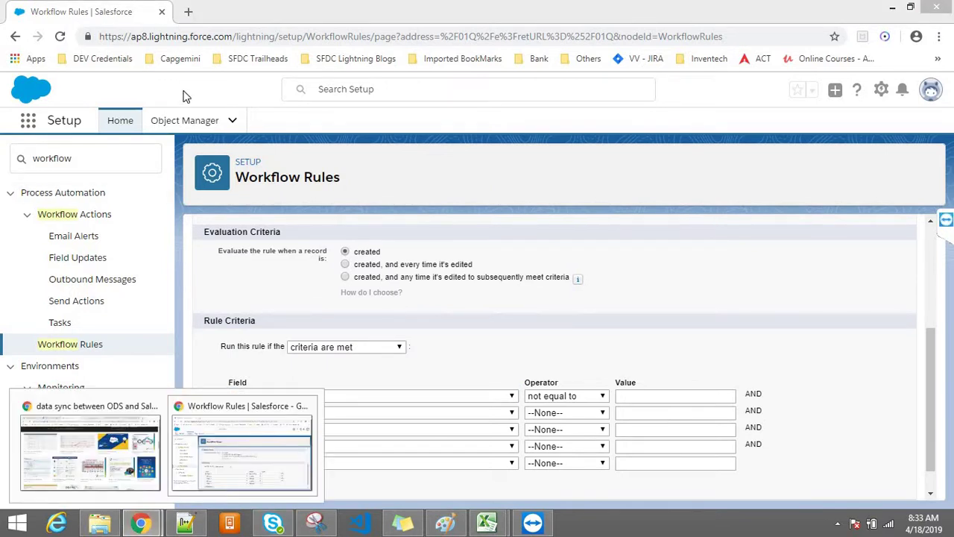
left_click(880, 90)
Open Setup in a new tab and duplicate that Setup Home tab
left_click(839, 130)
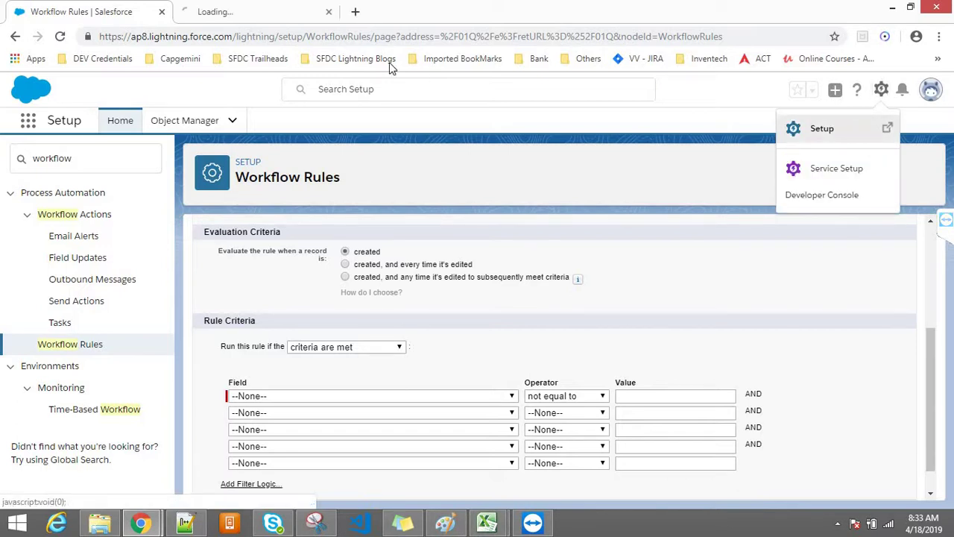
left_click(220, 9)
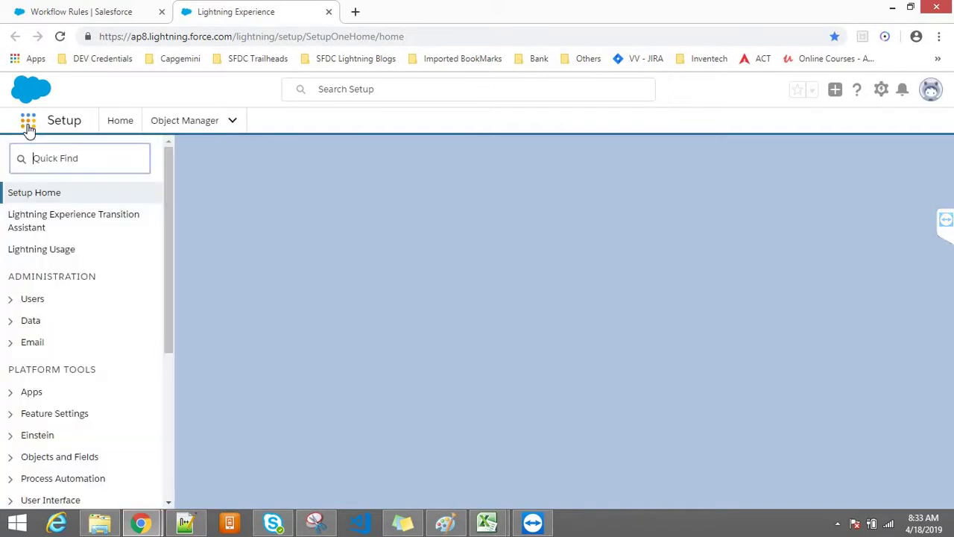
right_click(246, 10)
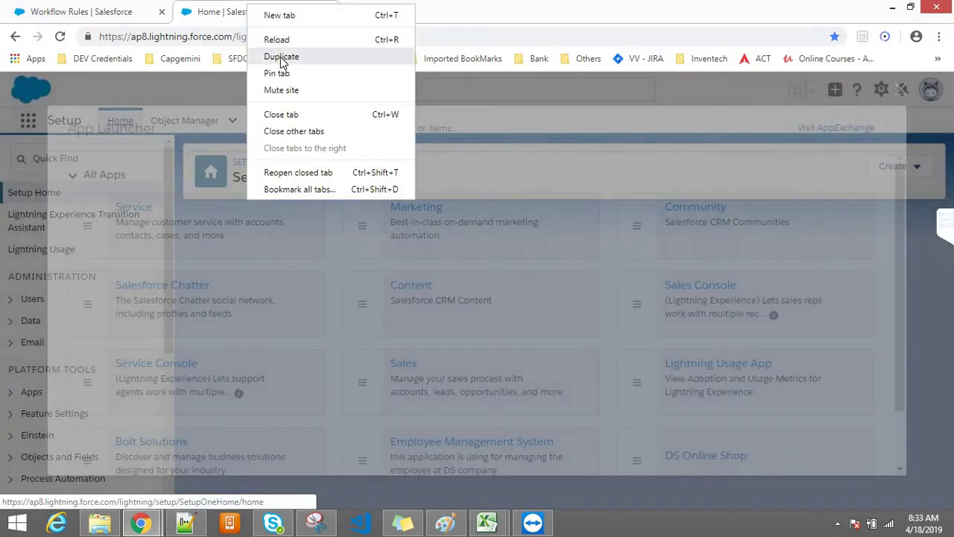
left_click(281, 56)
left_click(290, 9)
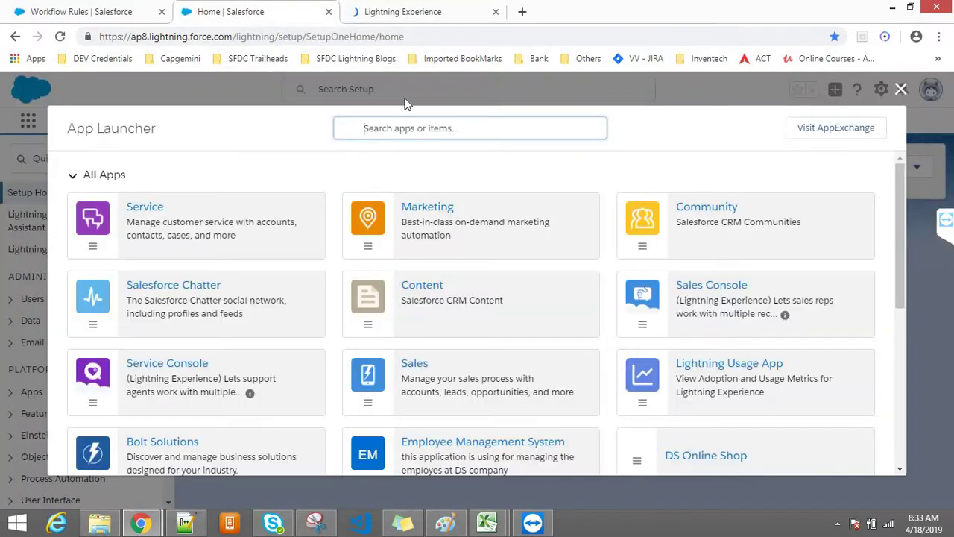
Search the App Launcher for 'product' and open the DS Online Shop Products list
left_click(421, 128)
type("p")
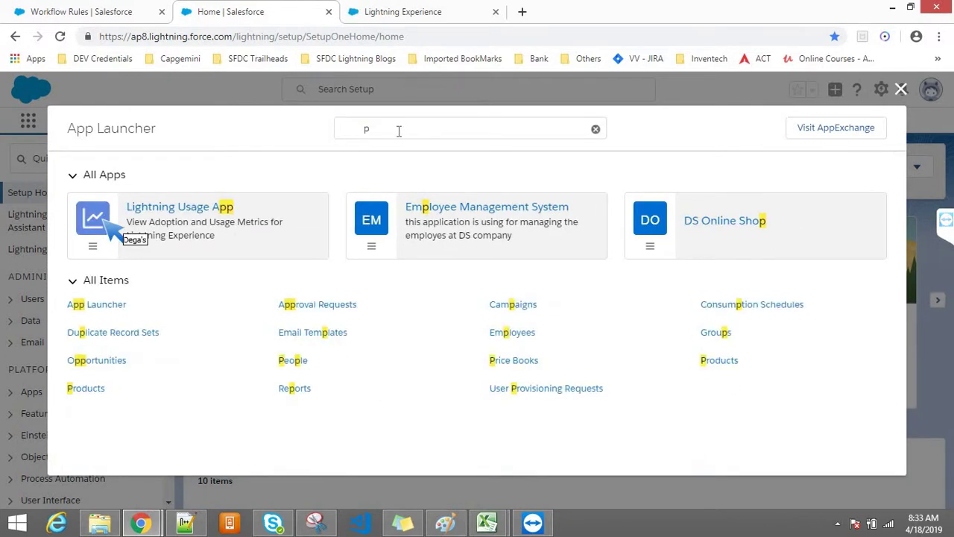
left_click(396, 131)
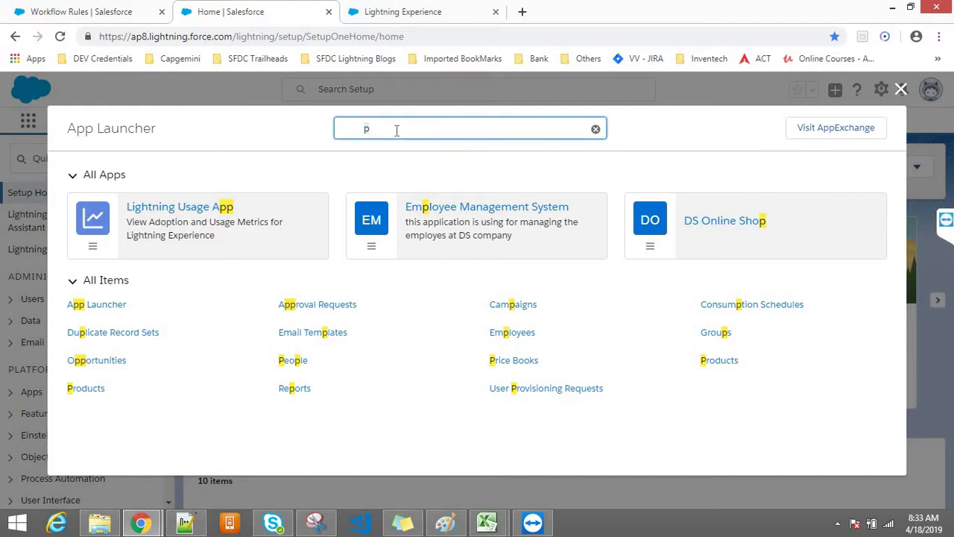
type("RODUC")
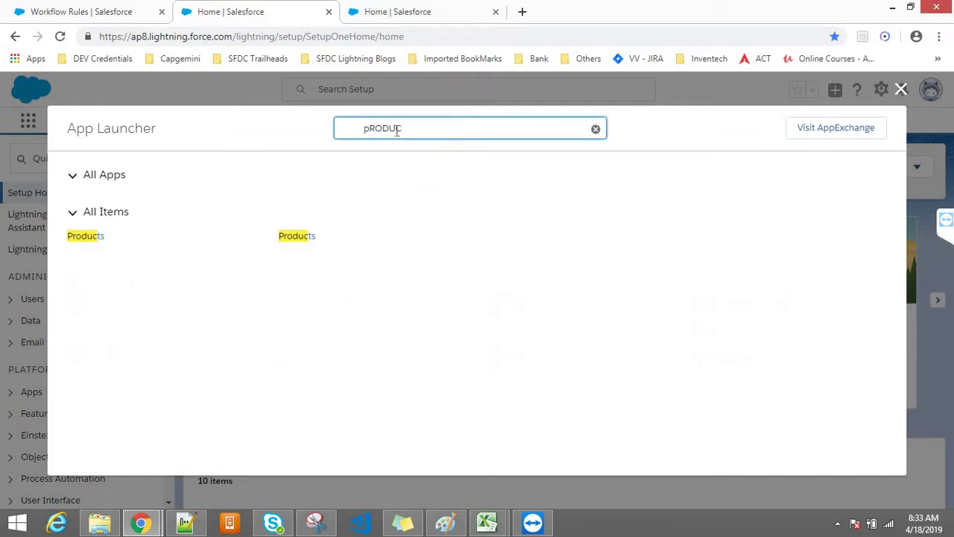
left_click(281, 236)
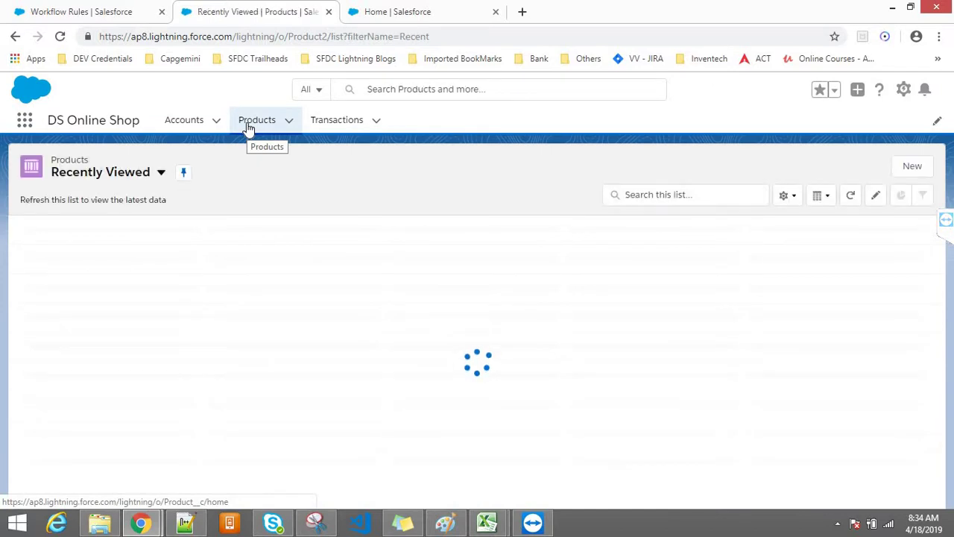
Open MI Tv from the Products list and review its Details, including the Additonal Discount field
left_click(252, 127)
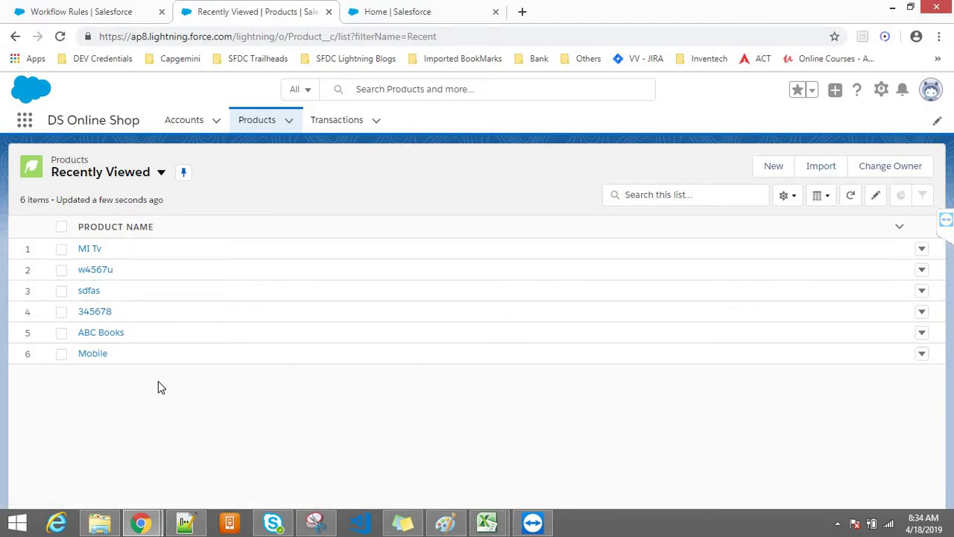
left_click(85, 252)
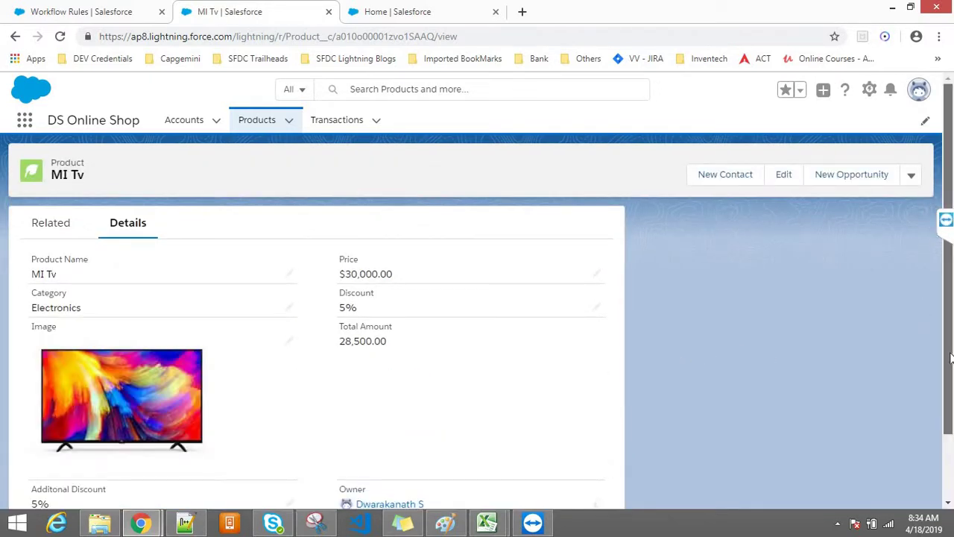
scroll(945, 304, "down", 1)
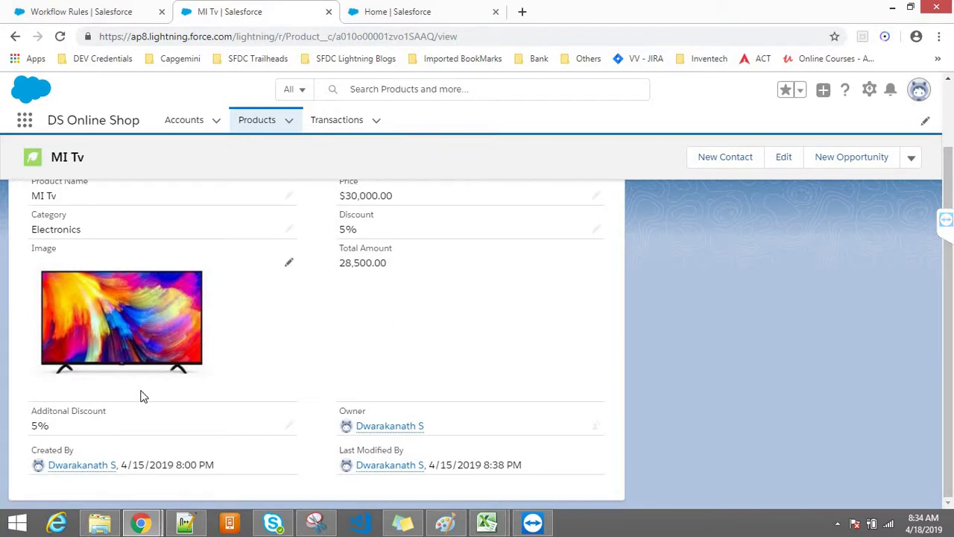
triple_click(34, 414)
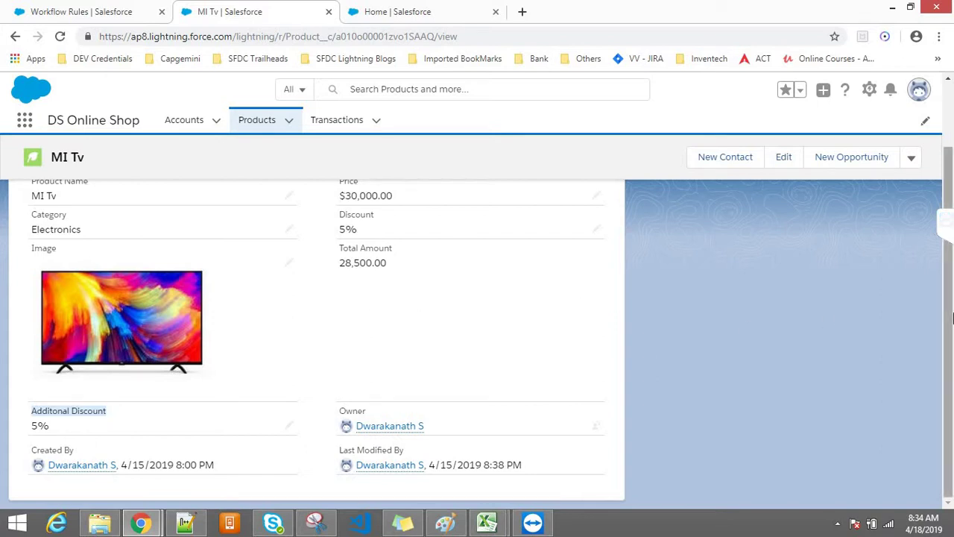
scroll(947, 318, "up", 2)
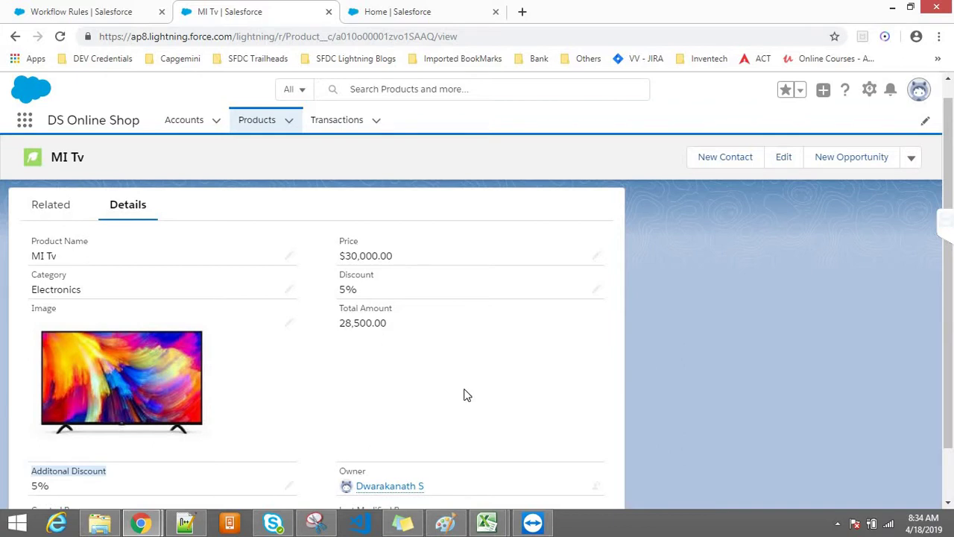
Glance back at the MI Tv record, then switch to the Setup Home tab
left_click(405, 8)
left_click(278, 7)
scroll(948, 179, "up", 1)
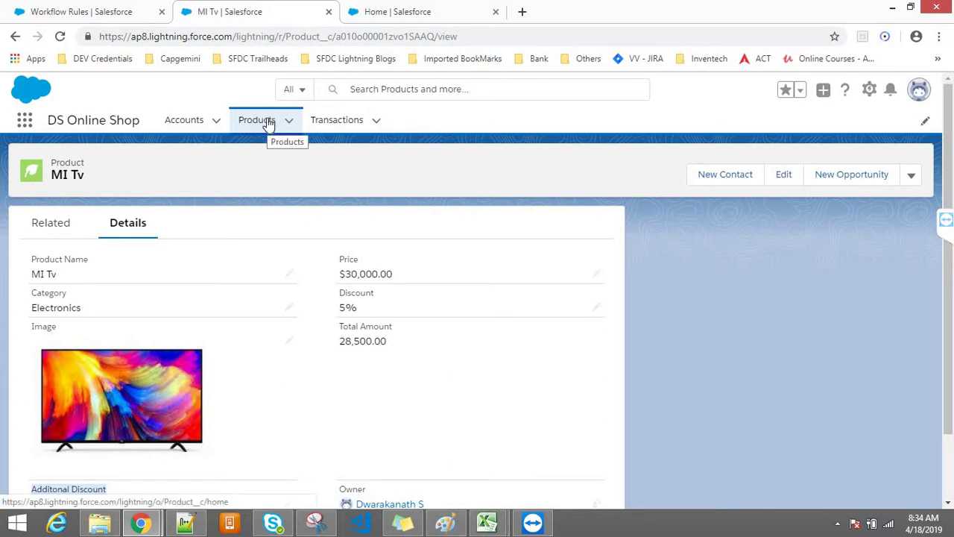
left_click(389, 9)
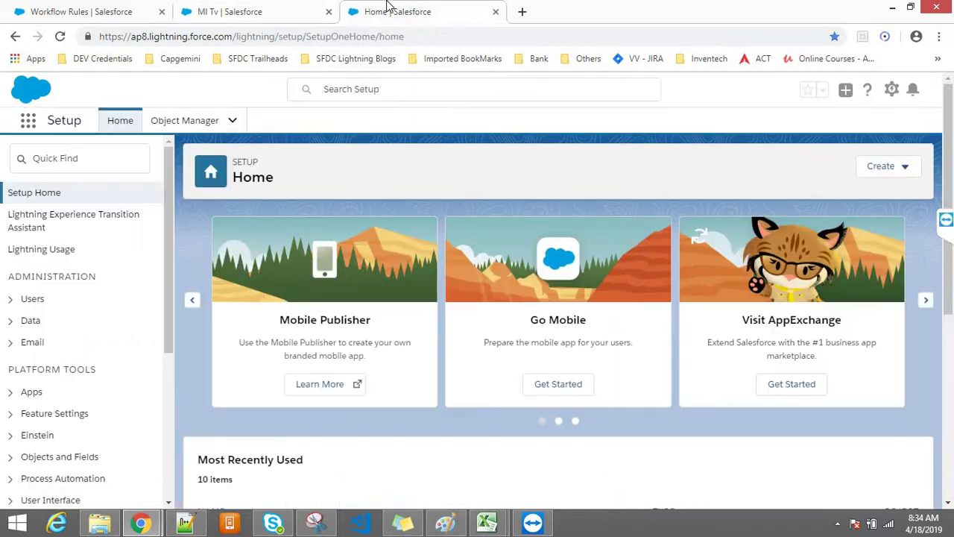
Filter Object Manager by 'pR', open the standard Product2 object, then return to the list
left_click(158, 120)
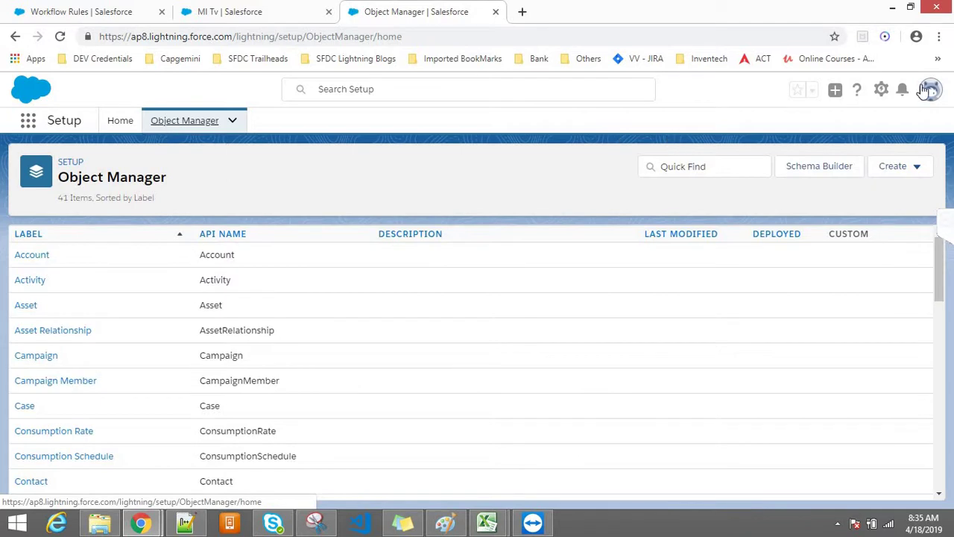
left_click(206, 105)
left_click(674, 176)
type("pROD")
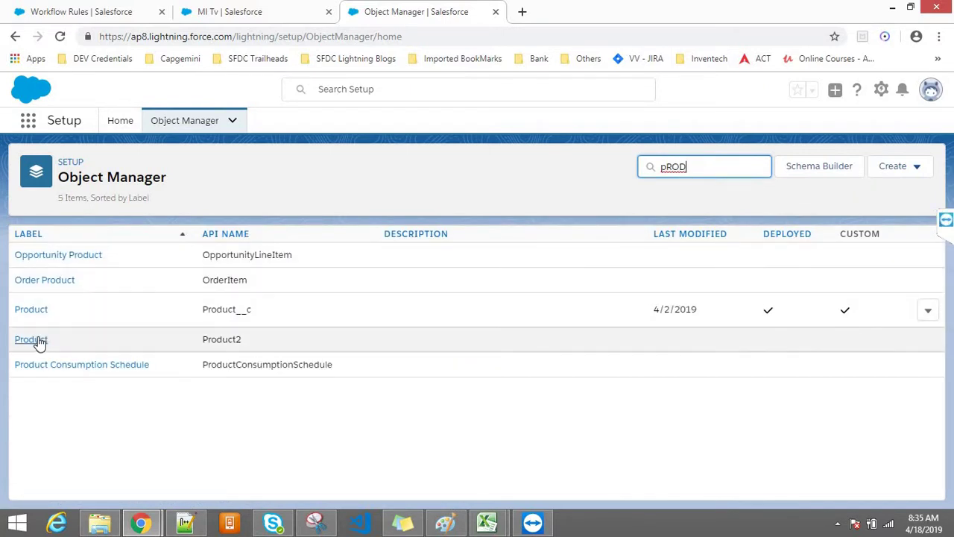
left_click(40, 340)
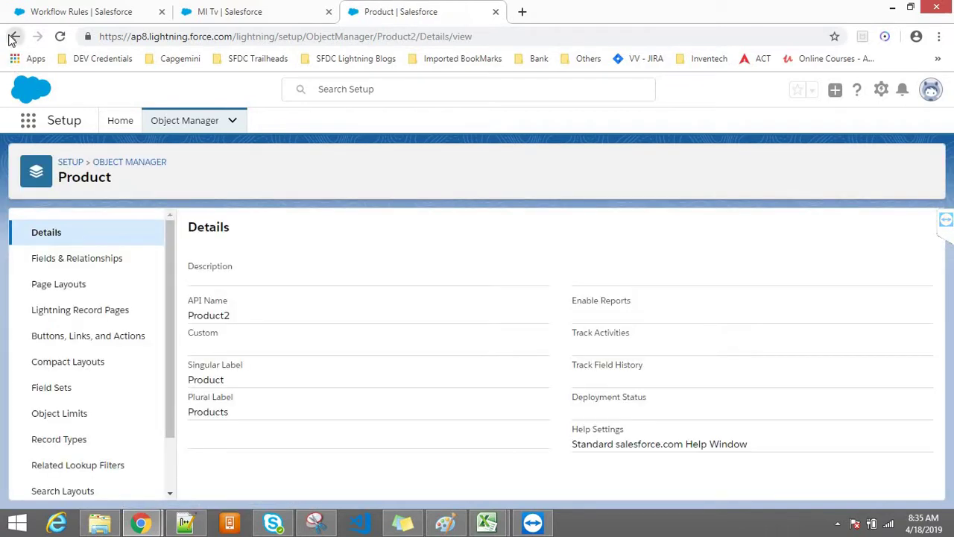
left_click(14, 36)
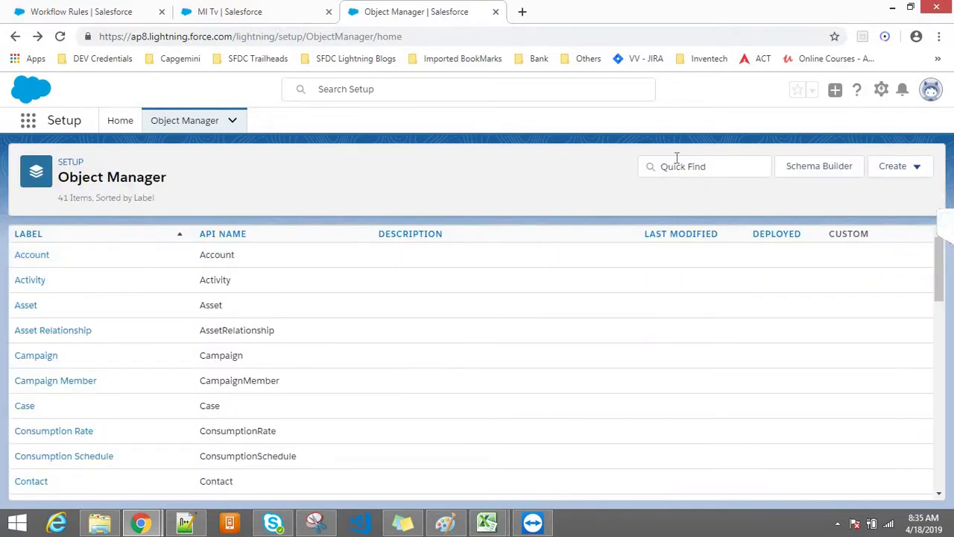
Narrow Object Manager with 'pRODU' to five product objects and select the Product__c API name
left_click(677, 161)
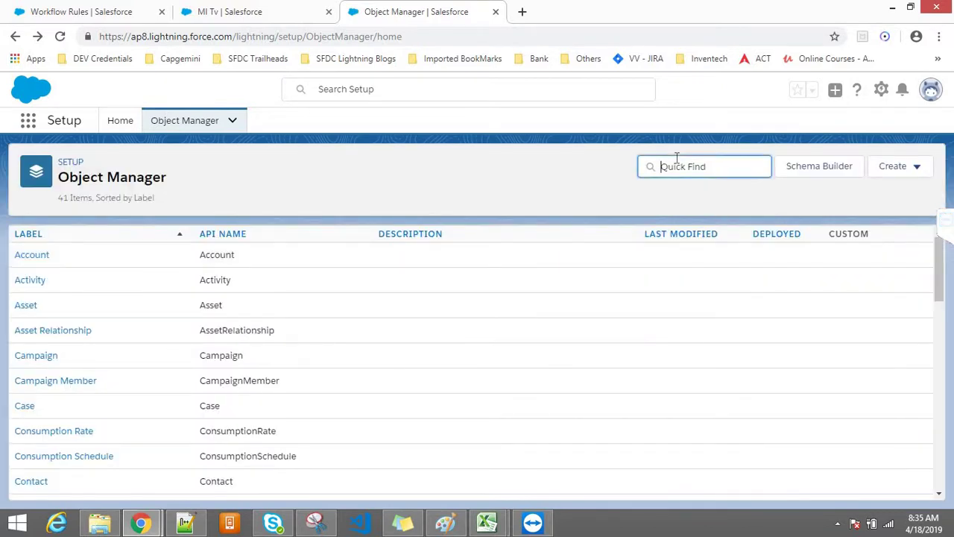
type("pRODU")
left_click_drag(251, 310, 204, 309)
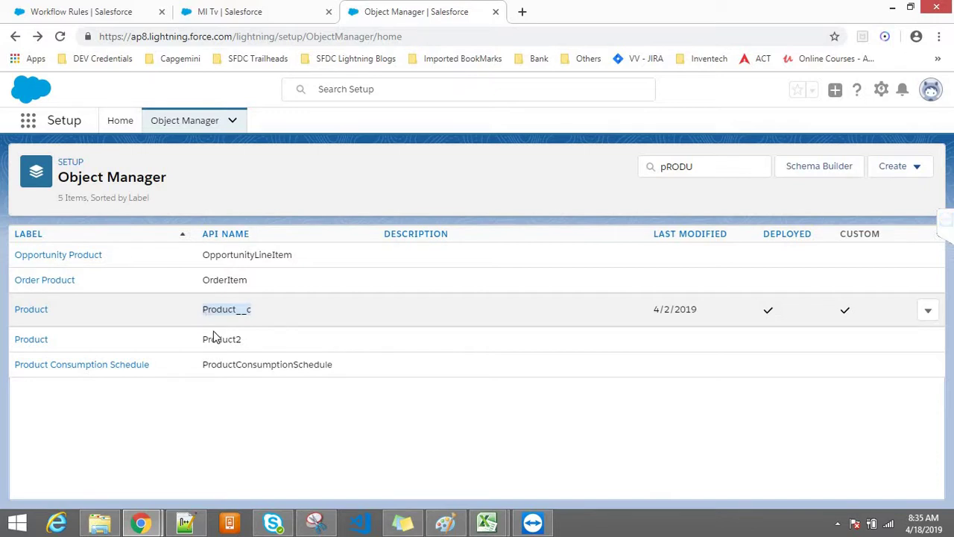
left_click(214, 337)
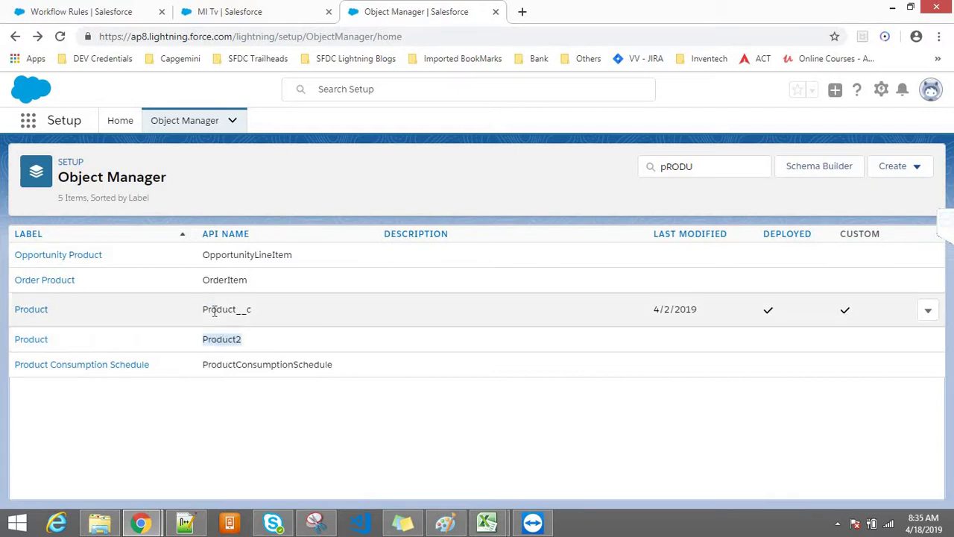
double_click(214, 309)
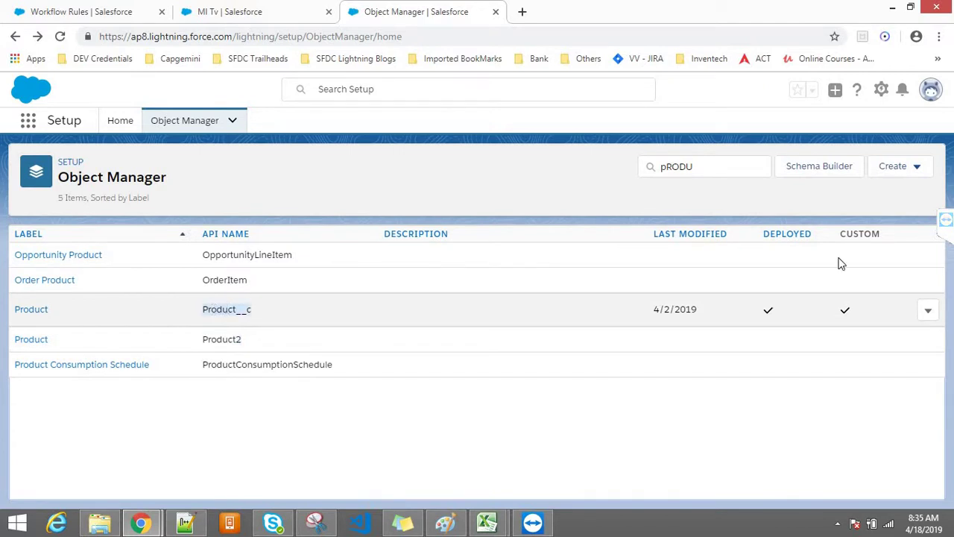
left_click(945, 224)
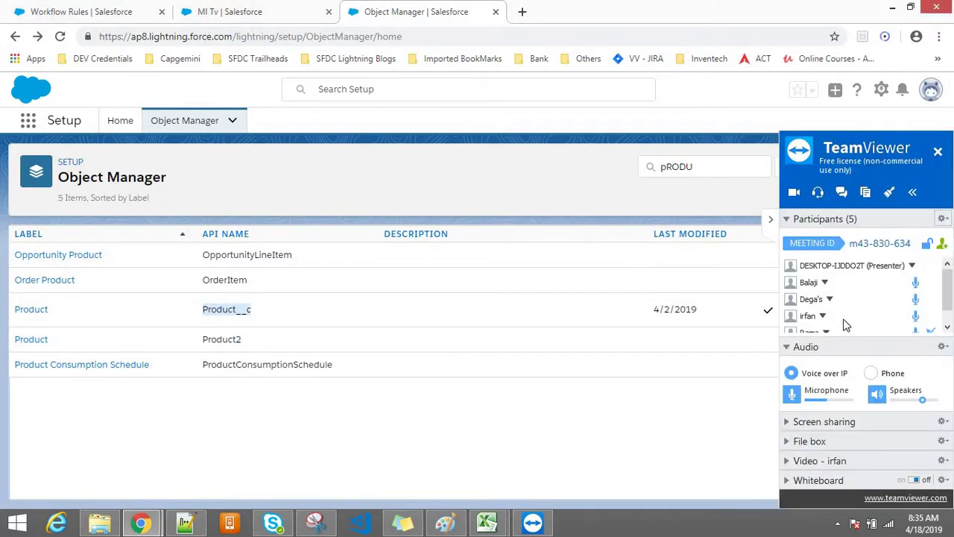
scroll(946, 298, "down", 1)
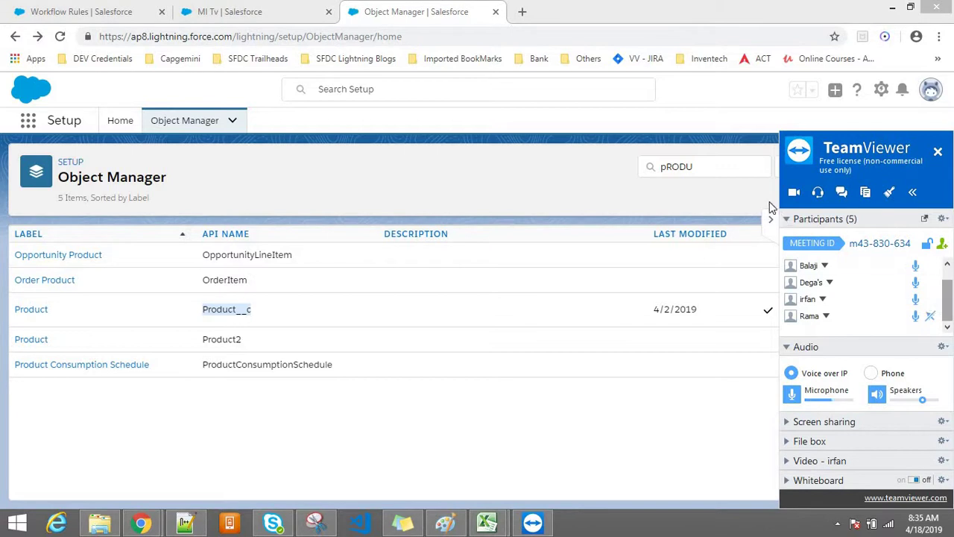
left_click(771, 219)
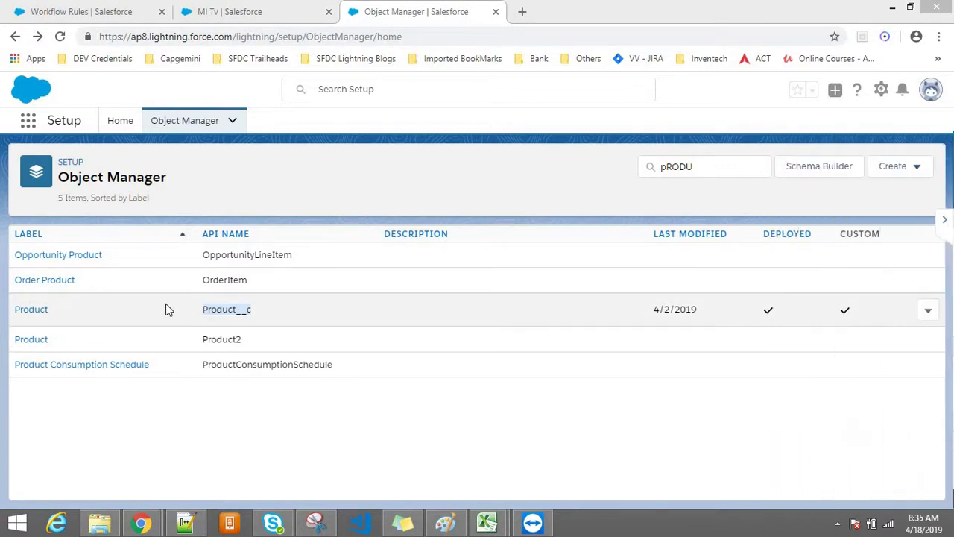
left_click(253, 9)
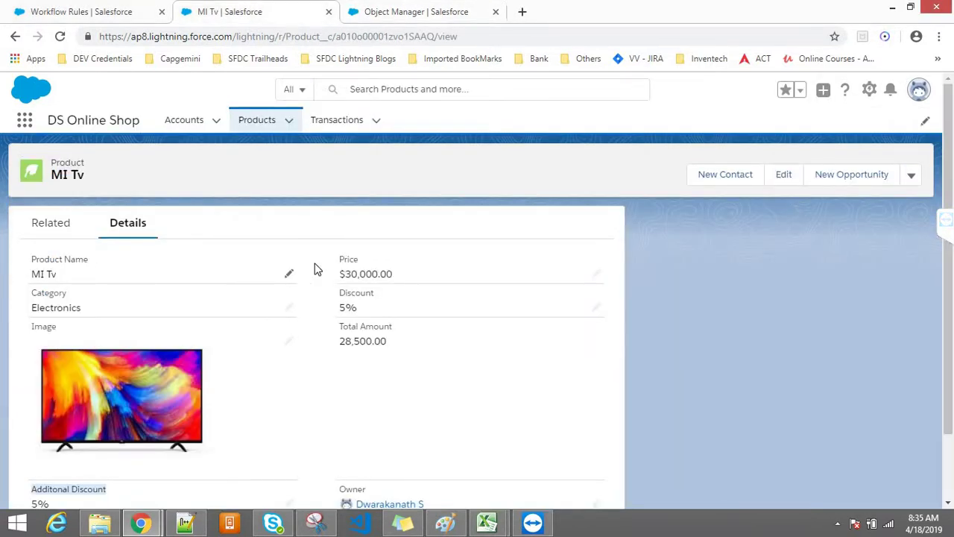
Highlight MI Tv's Product Name, Category Electronics, Price and Discount fields, then return to Object Manager
scroll(951, 232, "down", 1)
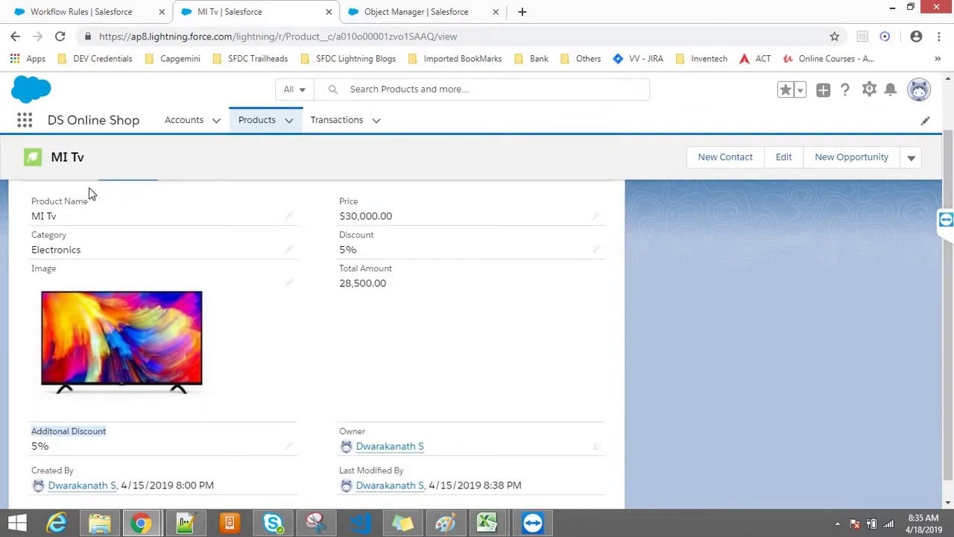
left_click_drag(94, 199, 41, 199)
left_click_drag(85, 239, 17, 233)
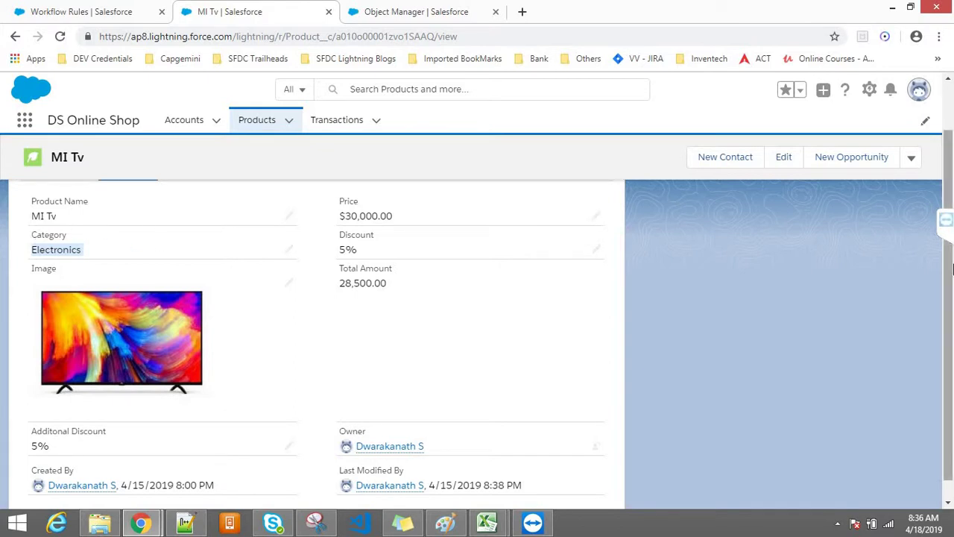
scroll(952, 269, "up", 1)
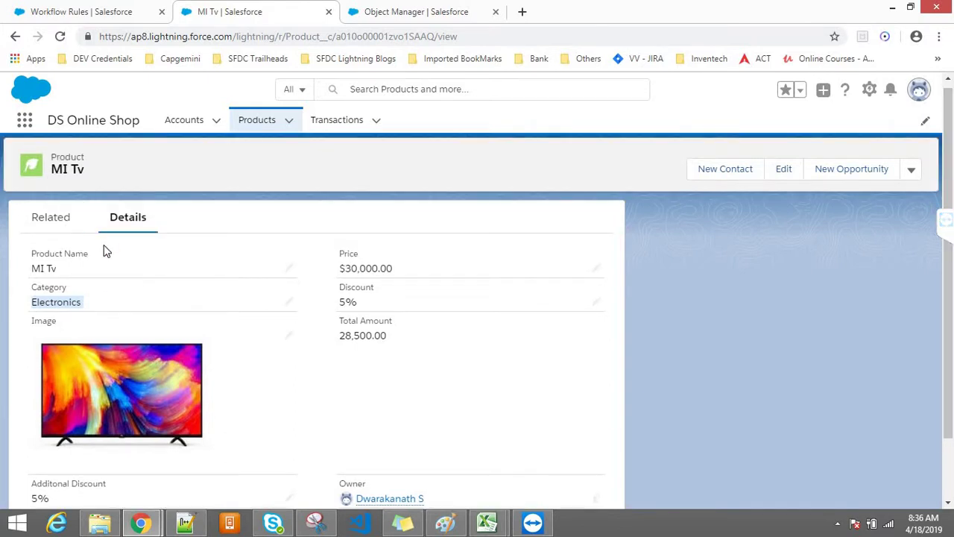
double_click(347, 254)
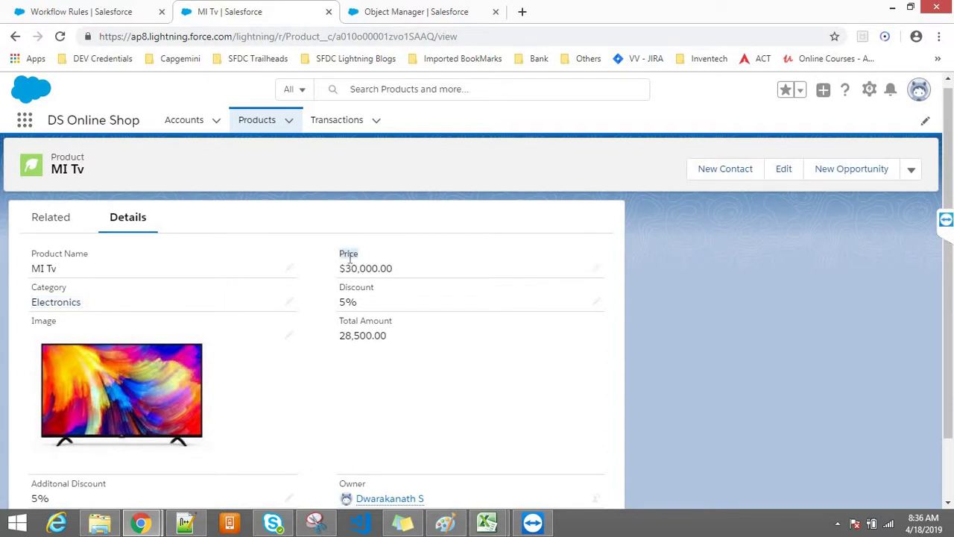
double_click(328, 291)
left_click(838, 344)
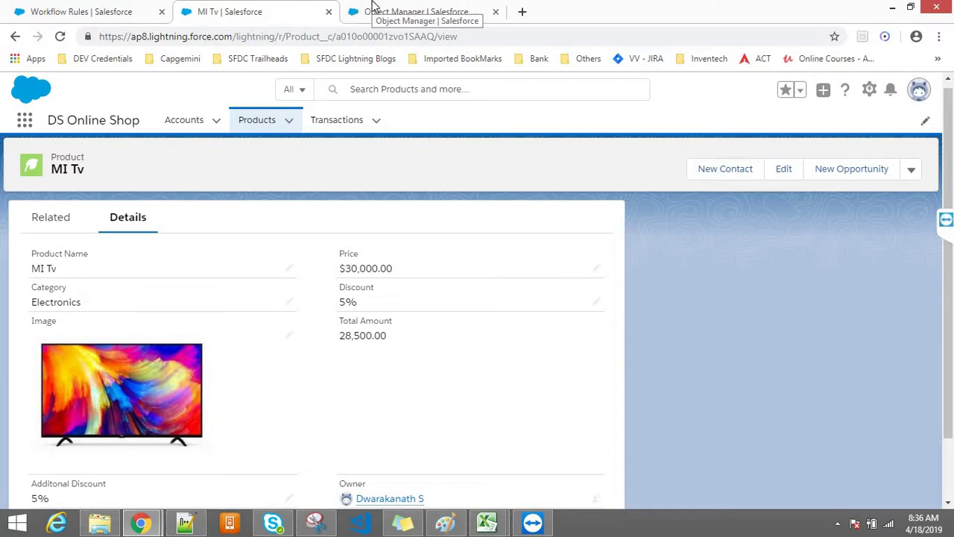
left_click(372, 9)
Open a fresh Setup Home from the gear menu and close the old Object Manager tab
left_click(881, 90)
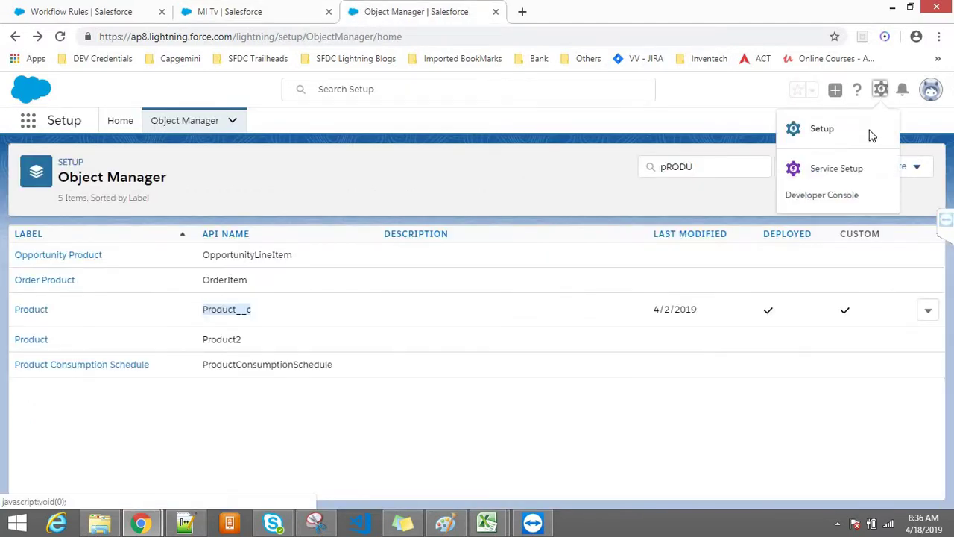
left_click(823, 134)
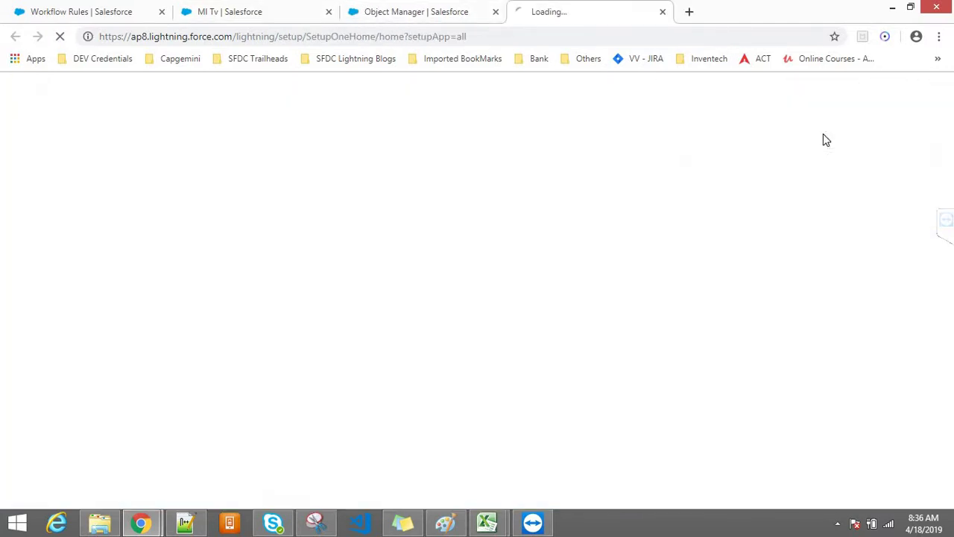
left_click(448, 12)
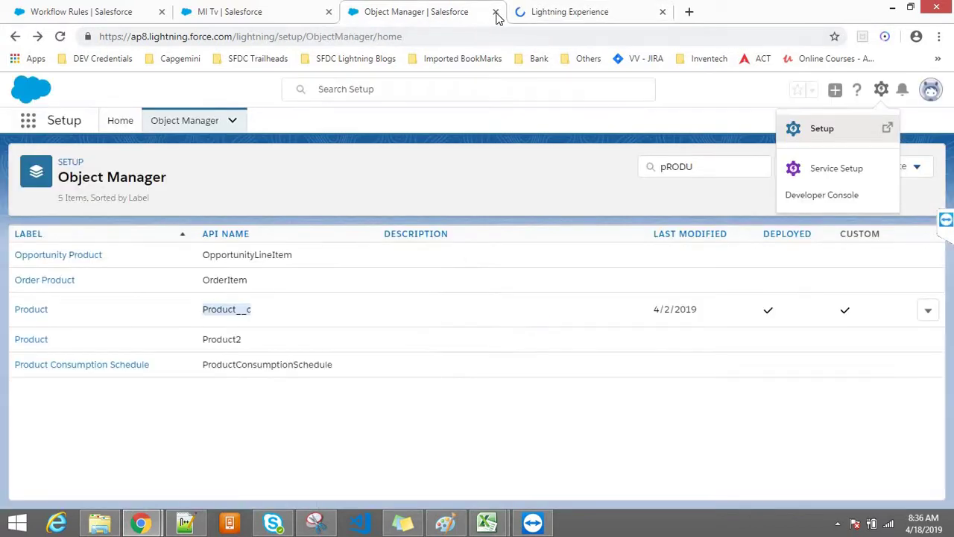
left_click(495, 12)
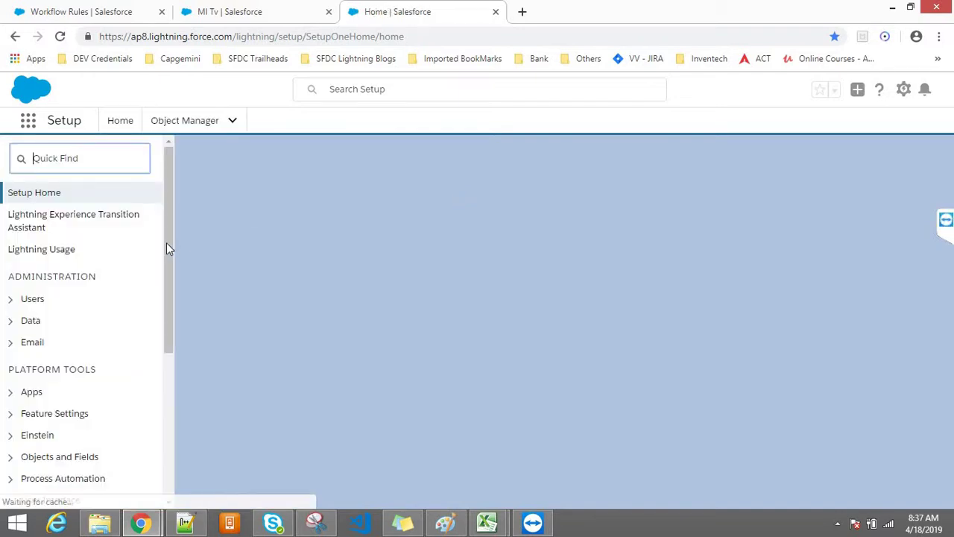
Expand the Objects and Fields, Process Automation and Custom Code setup sections
left_click_drag(167, 244, 166, 414)
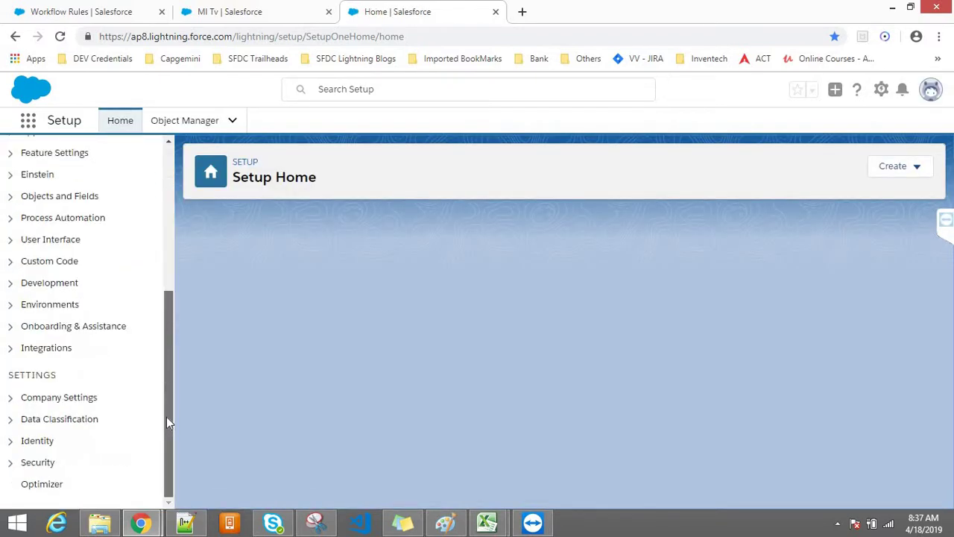
scroll(173, 222, "up", 3)
scroll(173, 221, "up", 1)
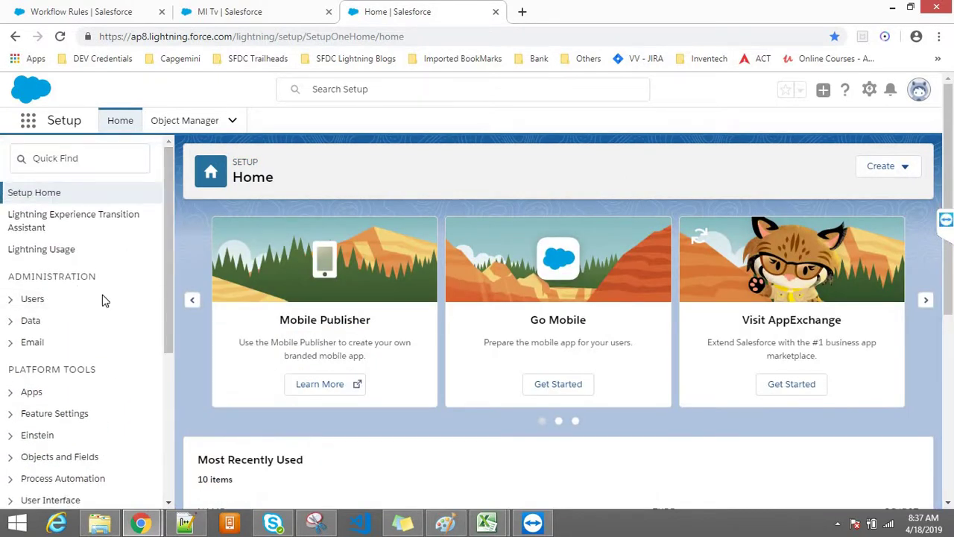
left_click_drag(164, 311, 162, 355)
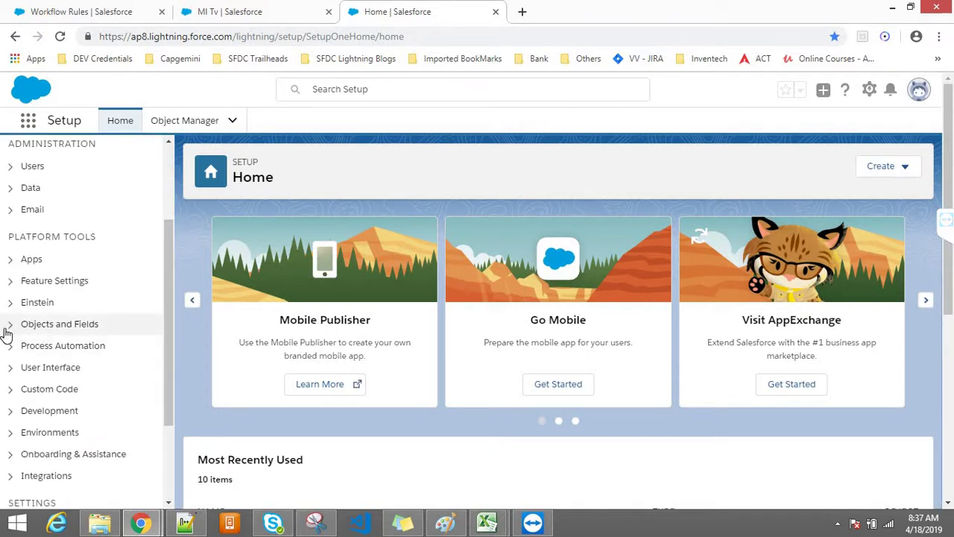
left_click(45, 325)
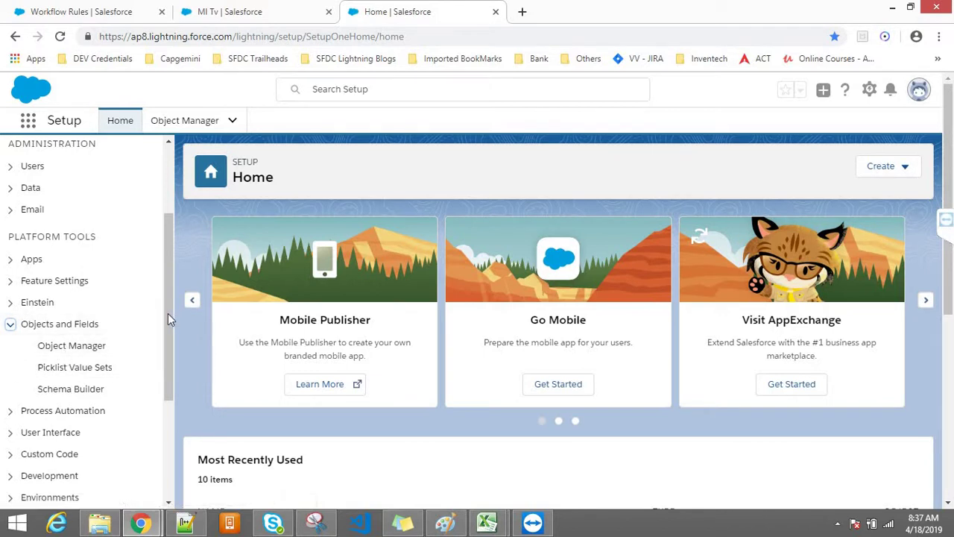
scroll(167, 339, "down", 2)
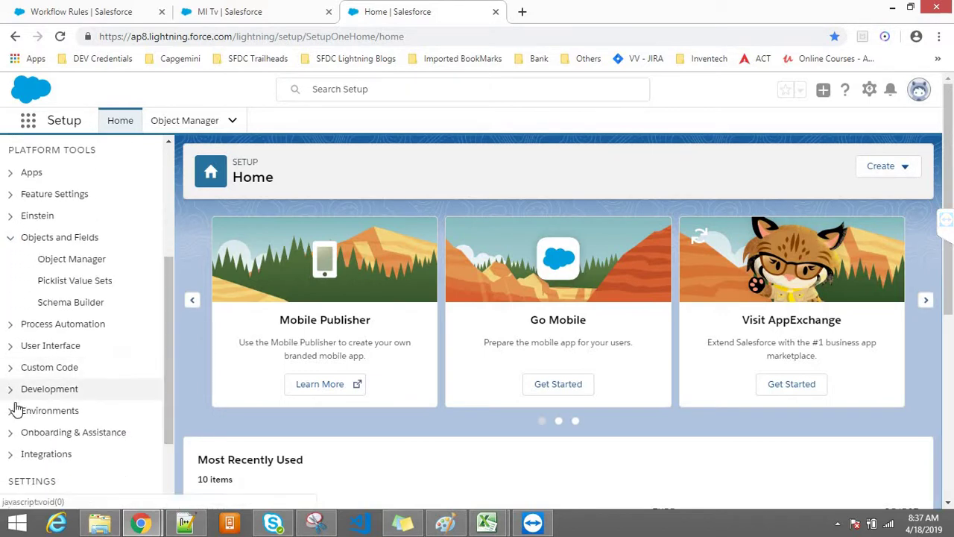
left_click(10, 325)
left_click_drag(166, 345, 166, 366)
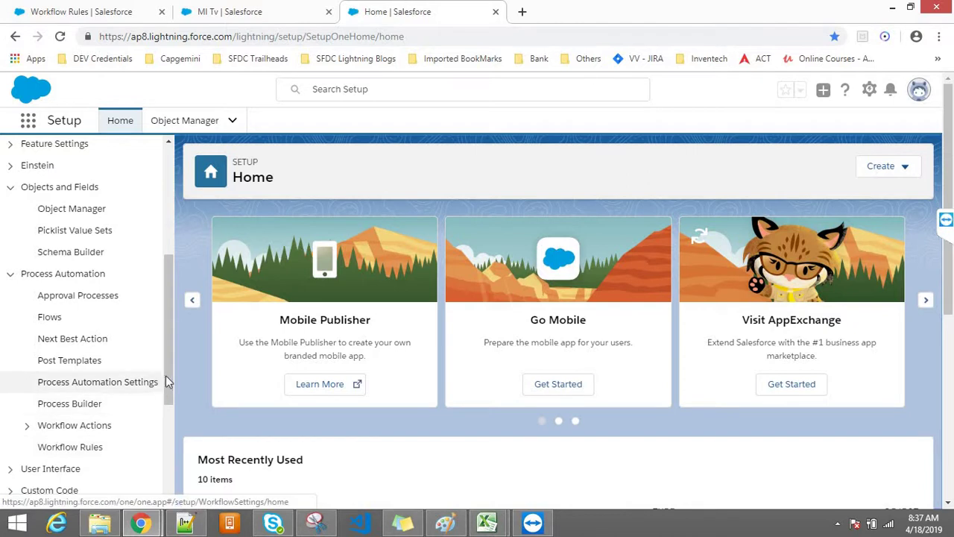
left_click_drag(170, 376, 161, 439)
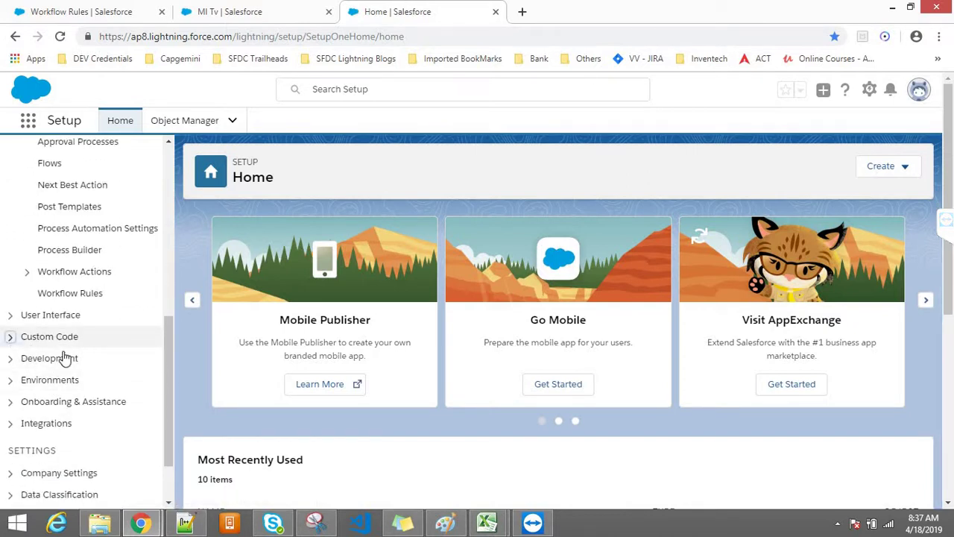
left_click(66, 344)
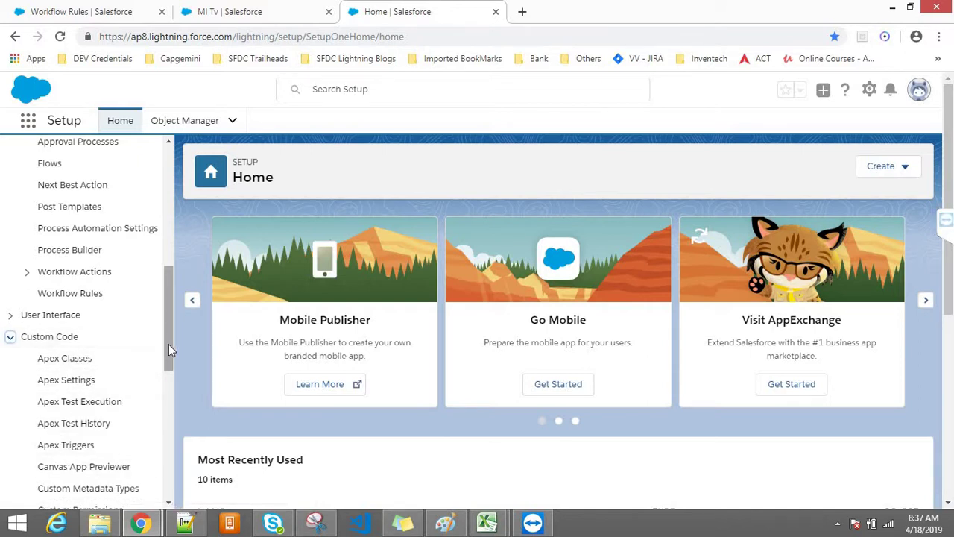
Expand the Development and Integrations setup sections
left_click_drag(169, 349, 168, 386)
scroll(167, 385, "down", 2)
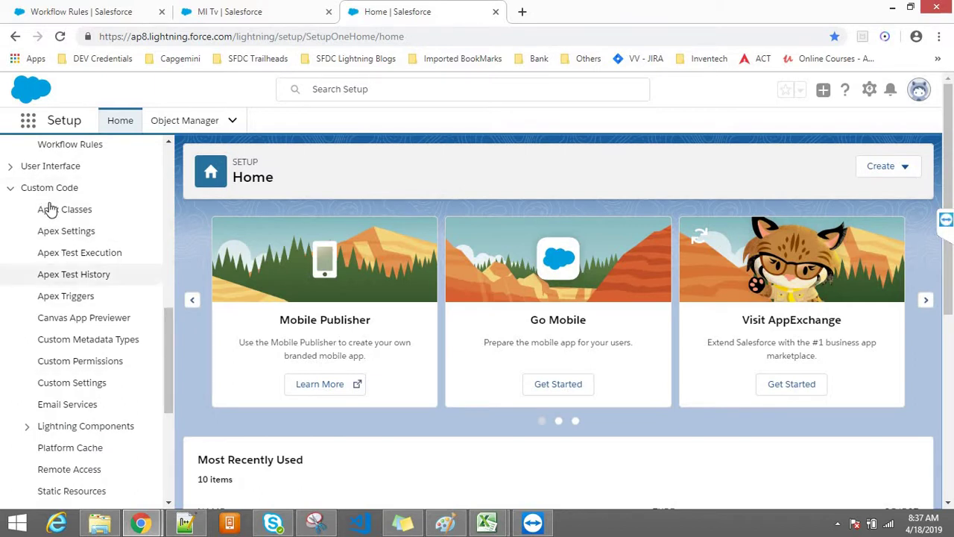
left_click_drag(170, 371, 166, 421)
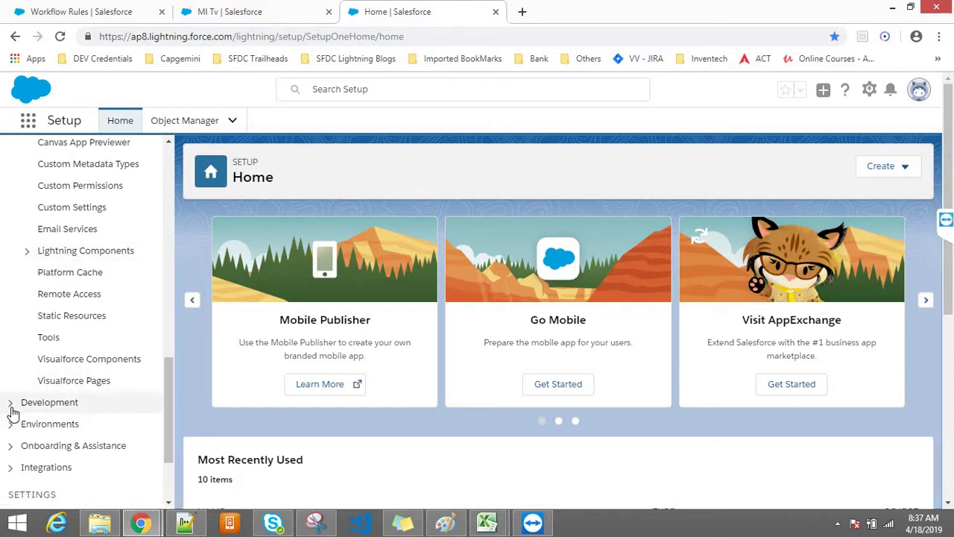
left_click(102, 410)
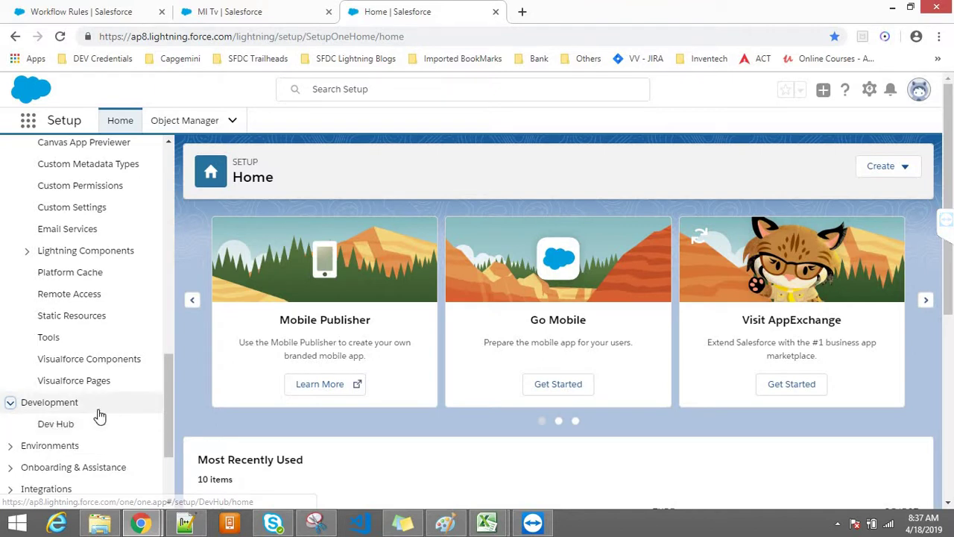
left_click_drag(167, 415, 167, 440)
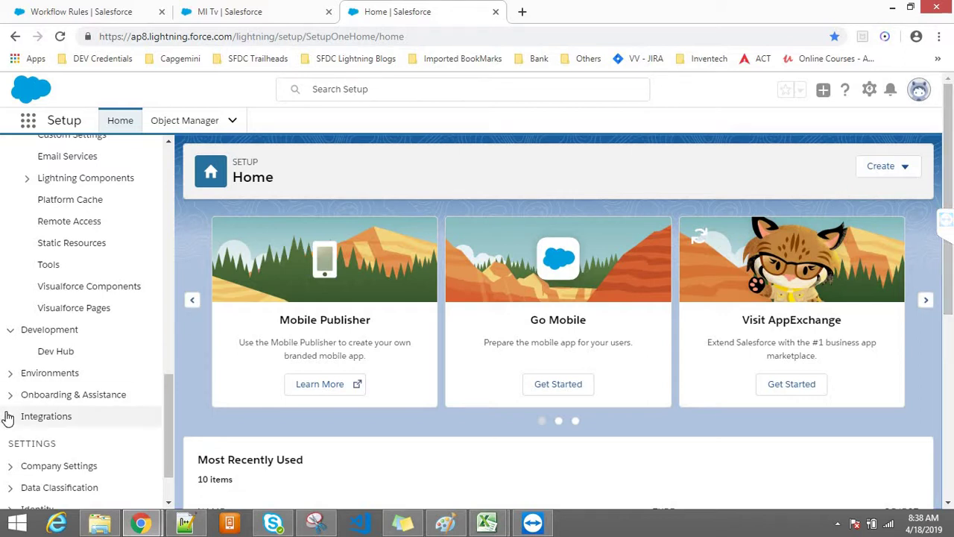
left_click(57, 417)
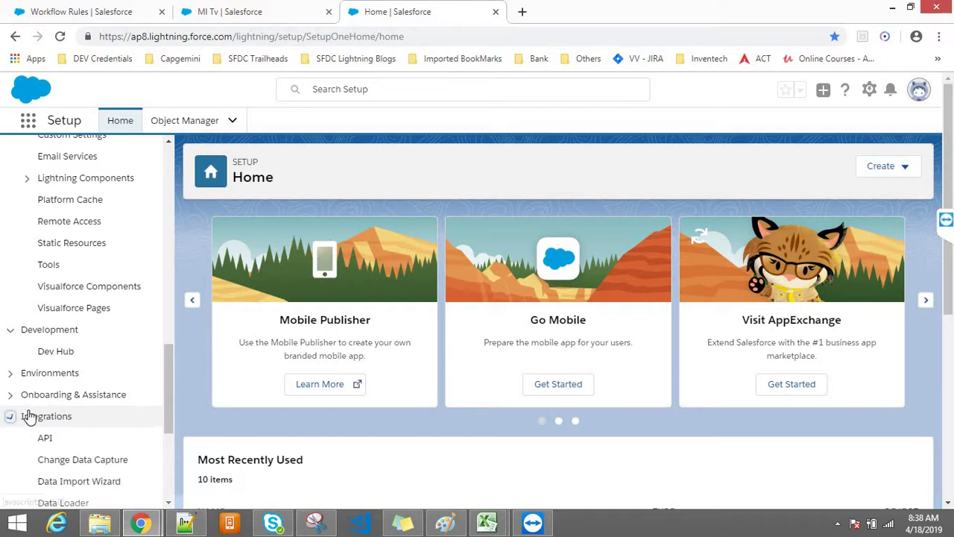
left_click_drag(170, 389, 168, 150)
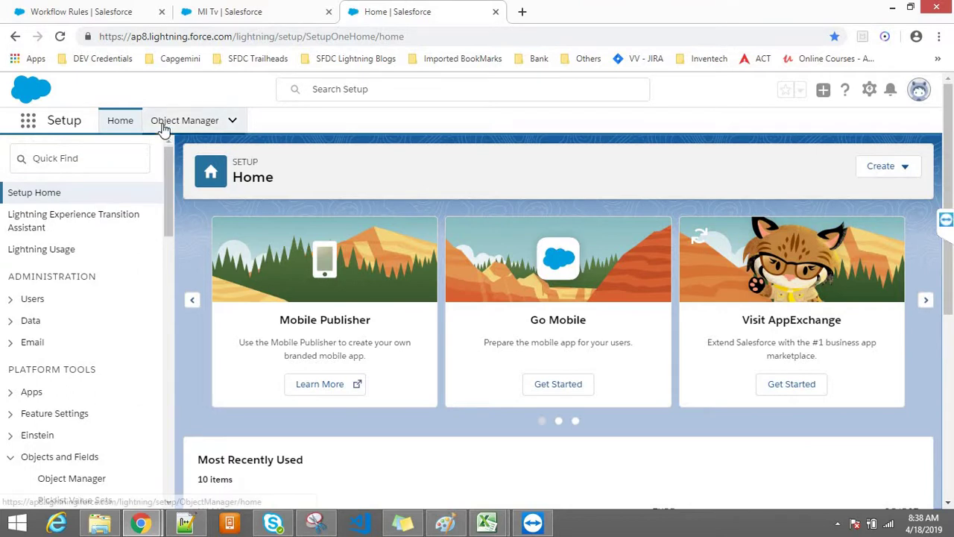
In Object Manager, point out the custom Product object and its Product__c API name, then open it
left_click(165, 126)
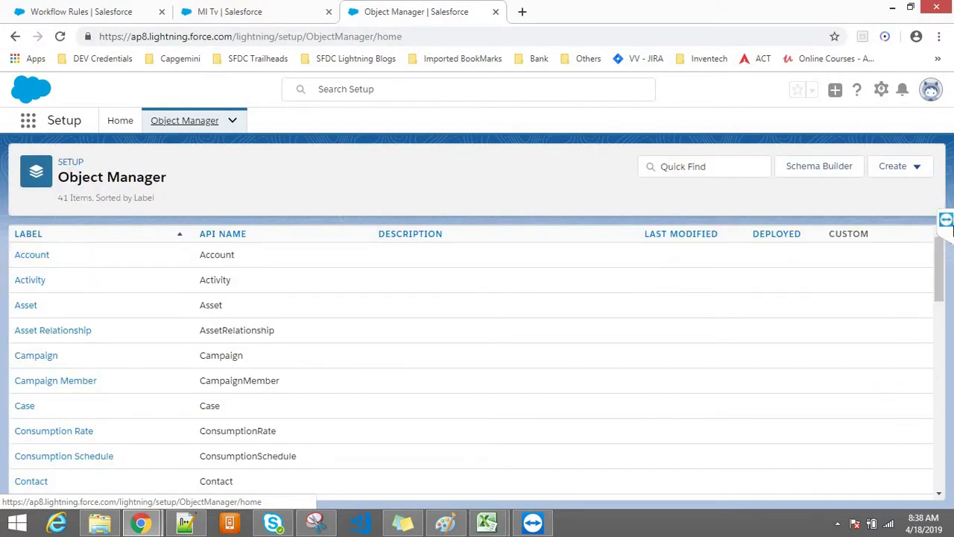
left_click_drag(940, 251, 939, 412)
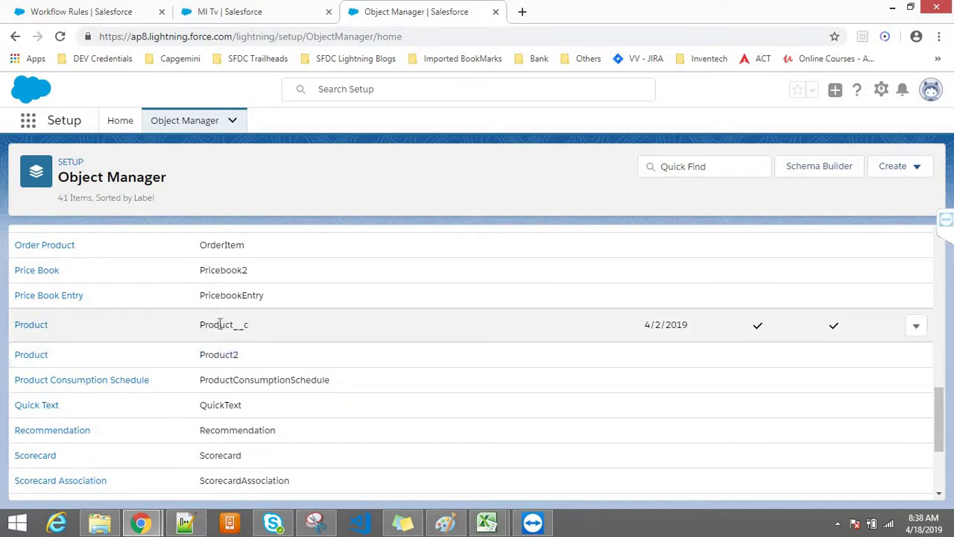
left_click_drag(13, 325, 187, 340)
double_click(228, 326)
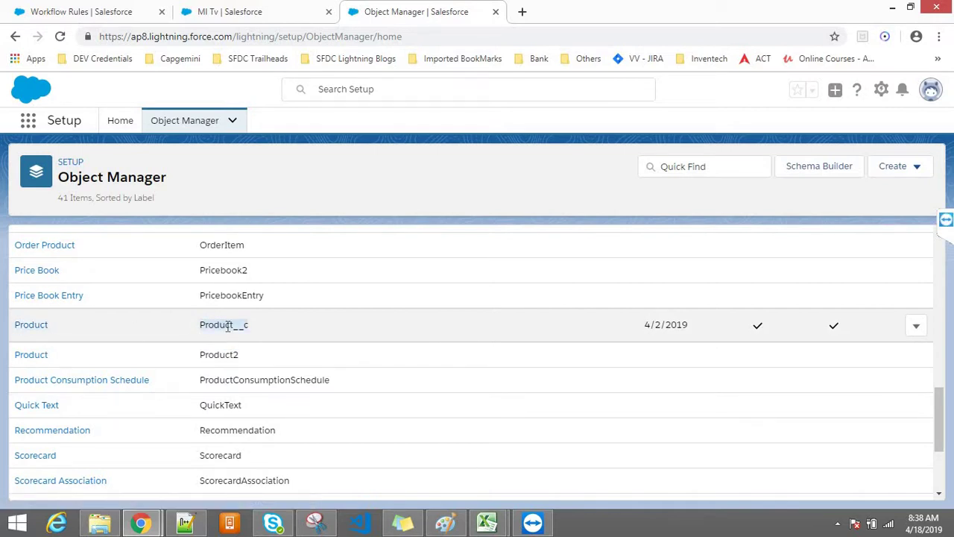
left_click(26, 328)
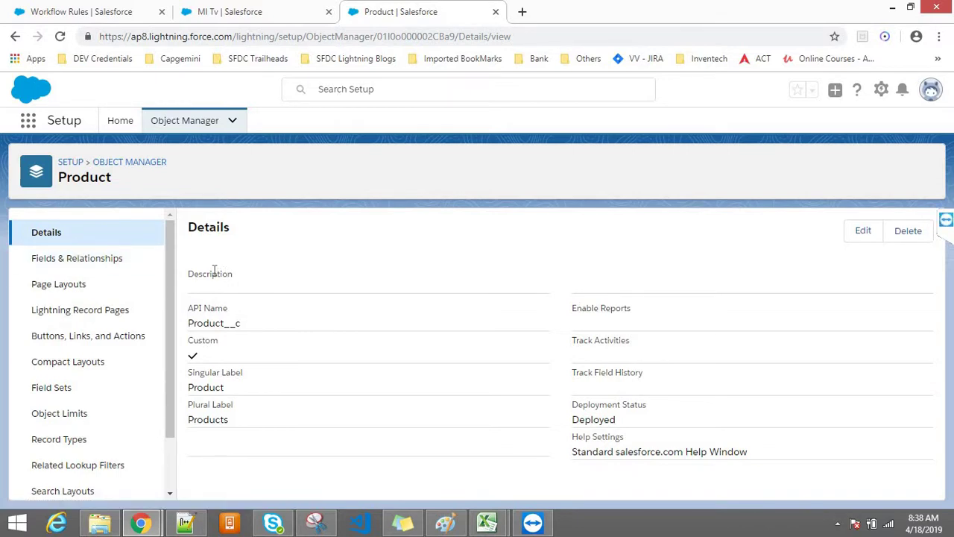
double_click(215, 311)
left_click(233, 322)
left_click_drag(236, 322, 189, 321)
left_click(238, 322)
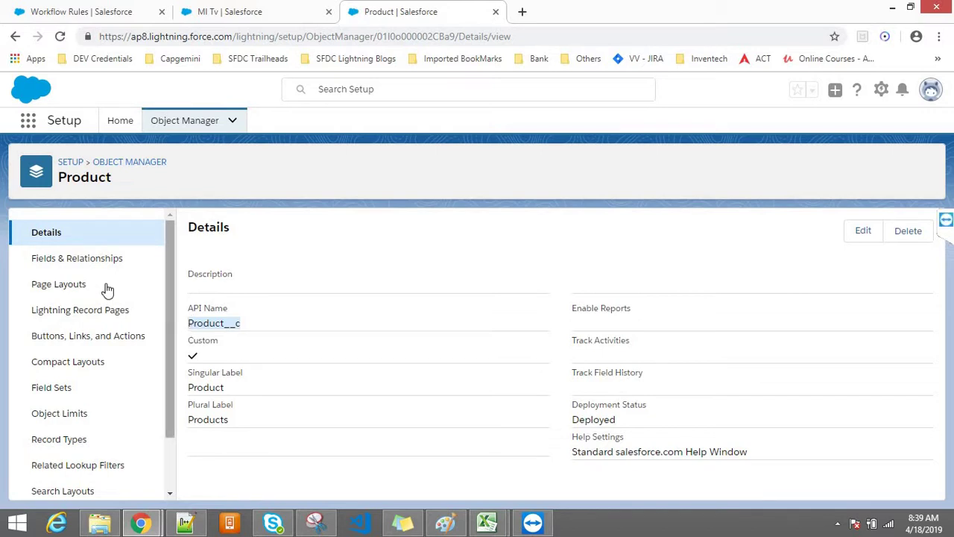
Open Product's Fields & Relationships and point out Category (Picklist) and Additonal Discount (Percent)
left_click(85, 261)
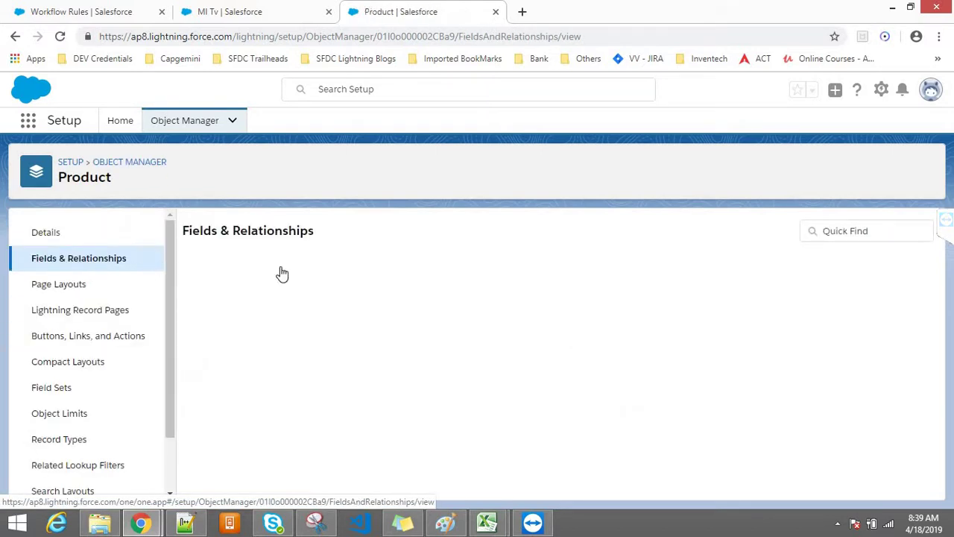
left_click_drag(937, 288, 948, 410)
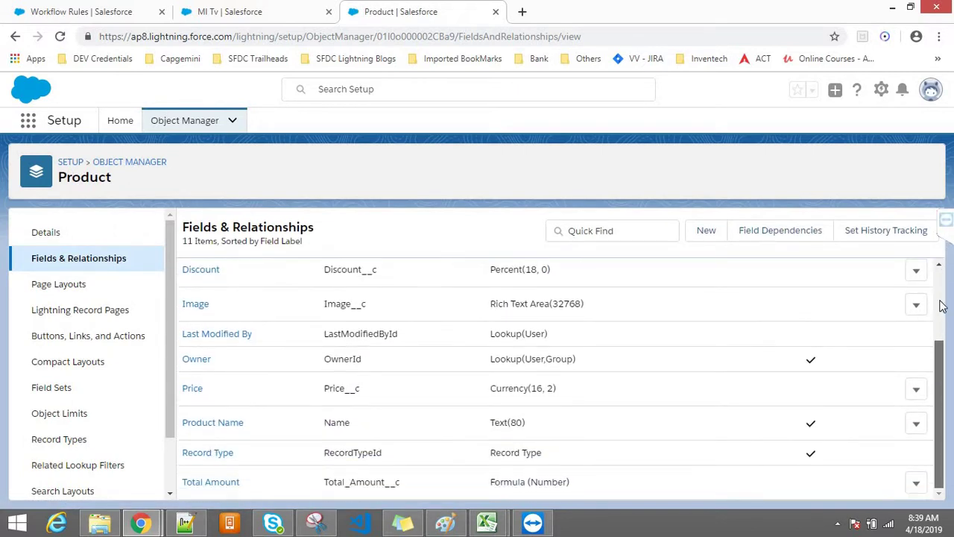
scroll(944, 315, "up", 2)
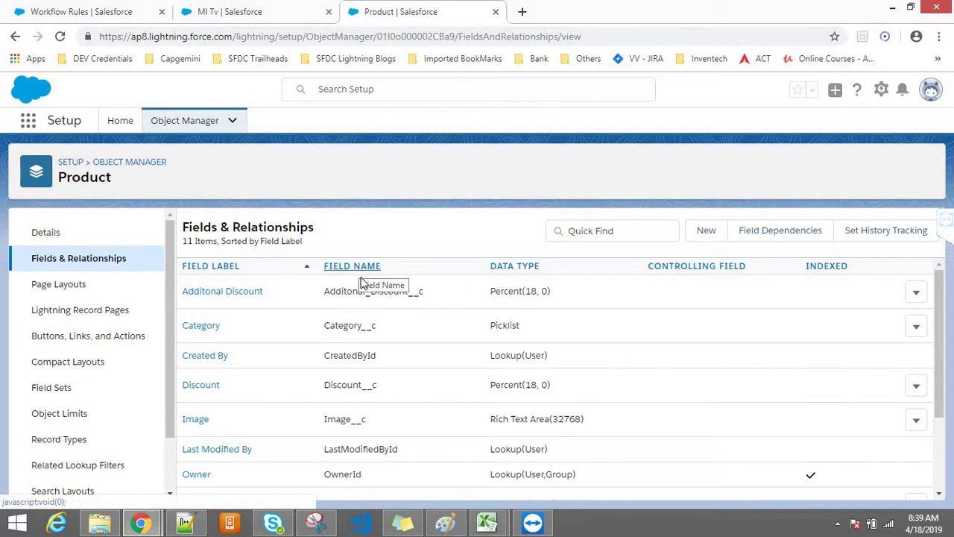
left_click_drag(222, 326, 182, 326)
double_click(514, 326)
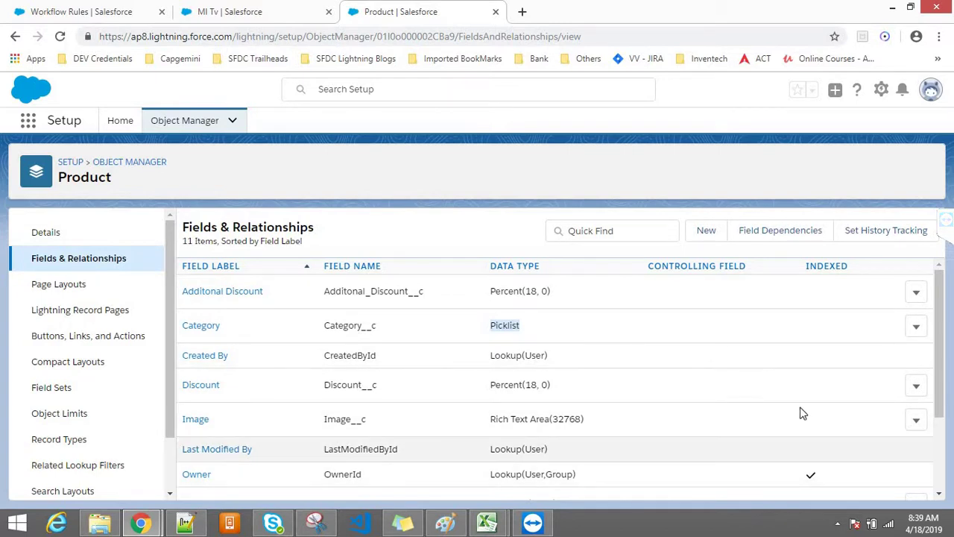
left_click_drag(265, 293, 187, 298)
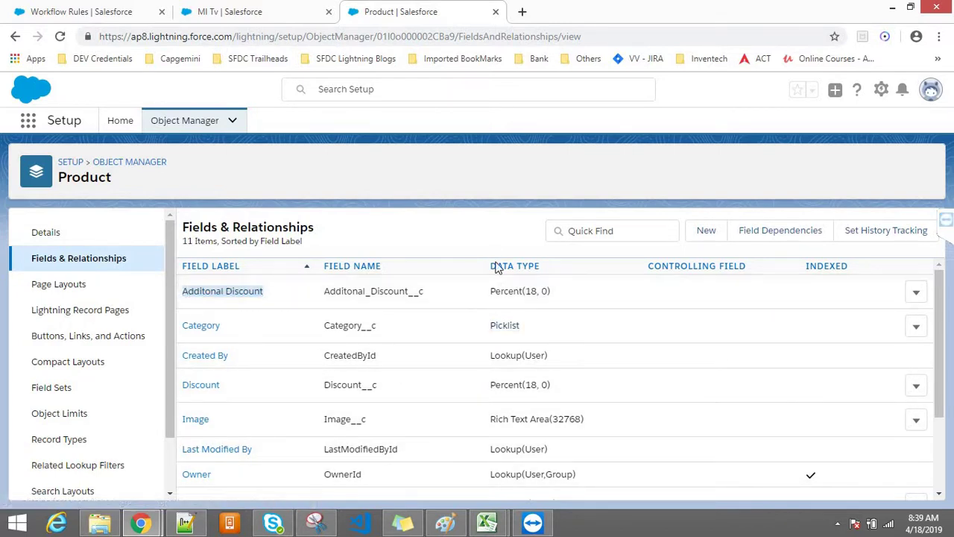
double_click(497, 291)
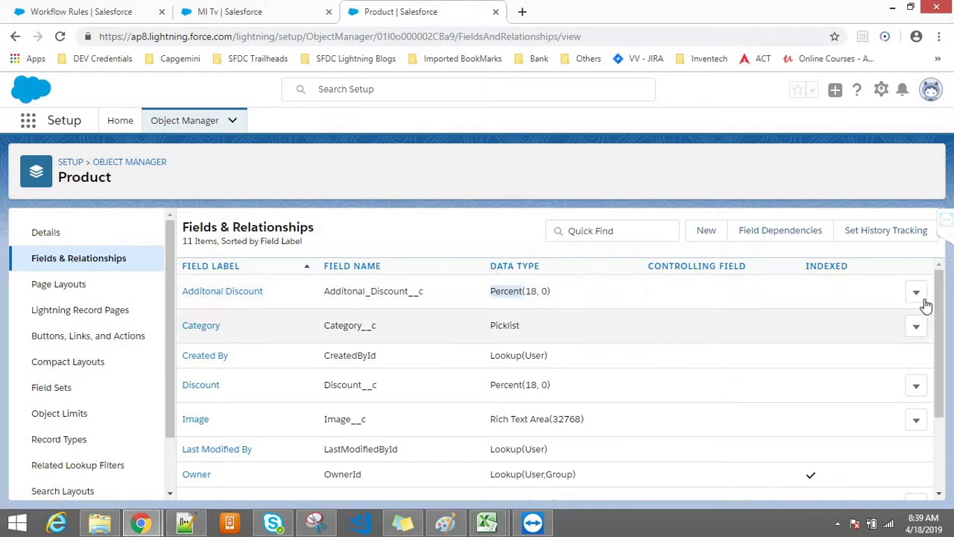
scroll(940, 336, "down", 1)
scroll(941, 350, "down", 2)
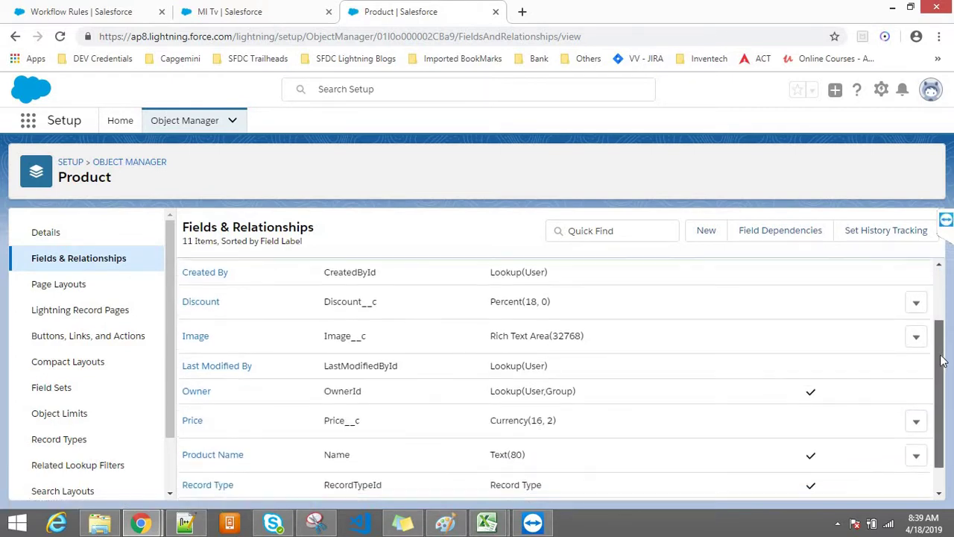
Point out Price's Currency type and Category's Picklist type, then switch to the MI Tv record
double_click(191, 417)
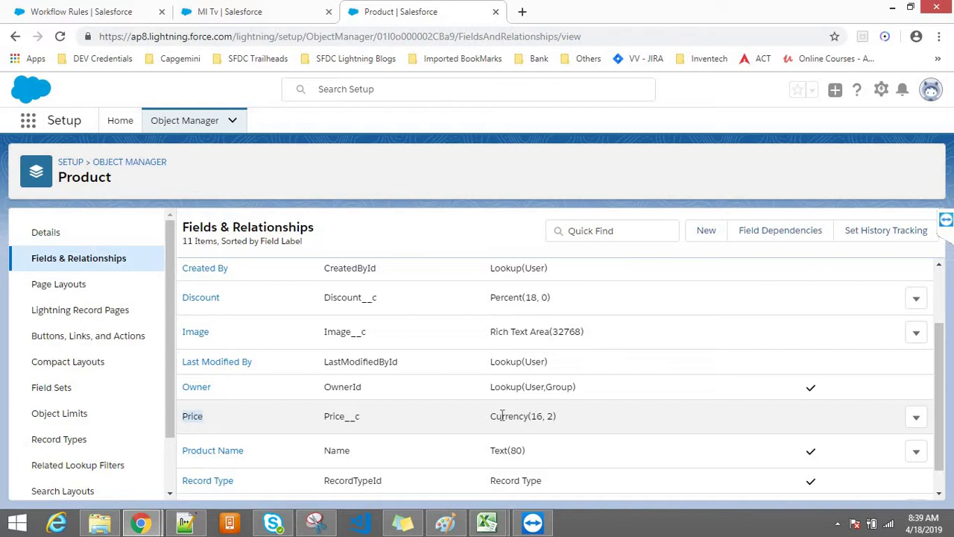
left_click(499, 450)
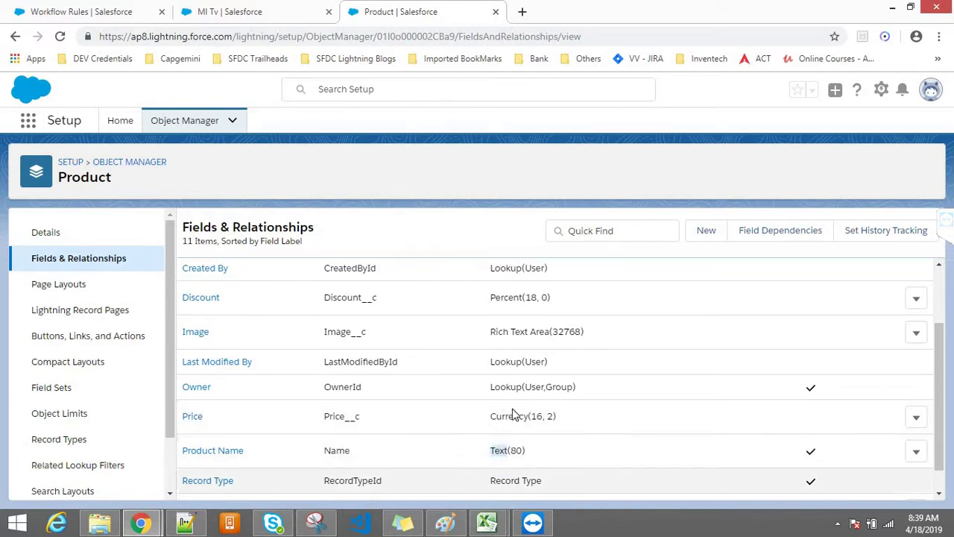
double_click(504, 416)
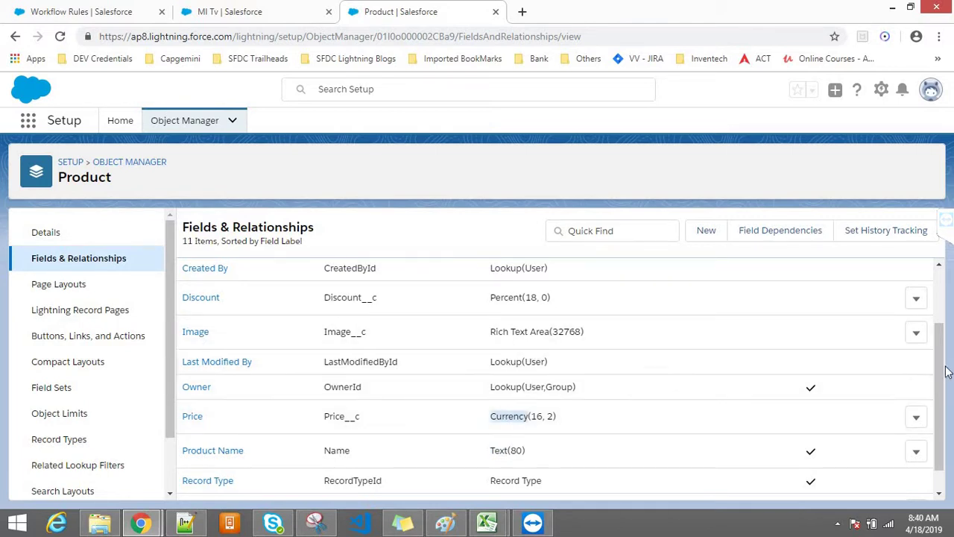
scroll(572, 313, "up", 2)
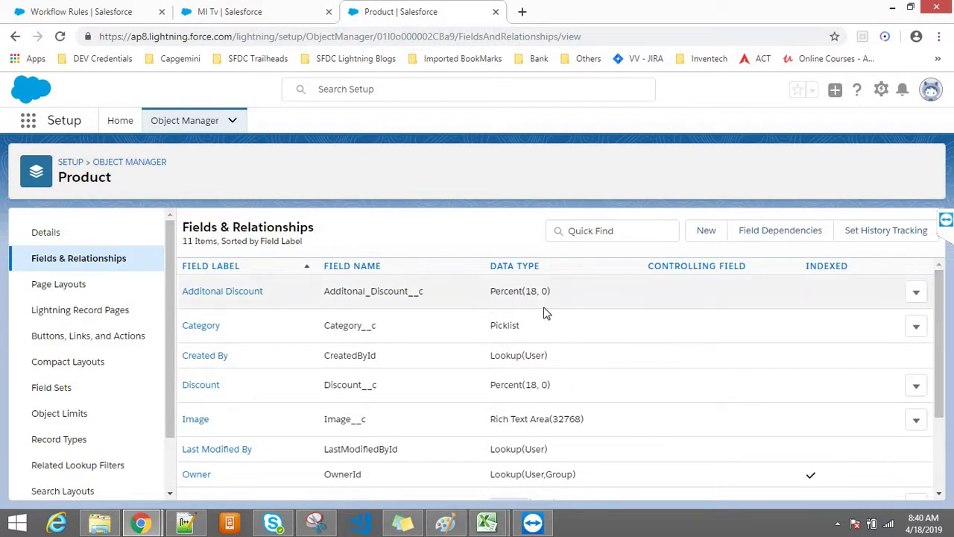
double_click(507, 325)
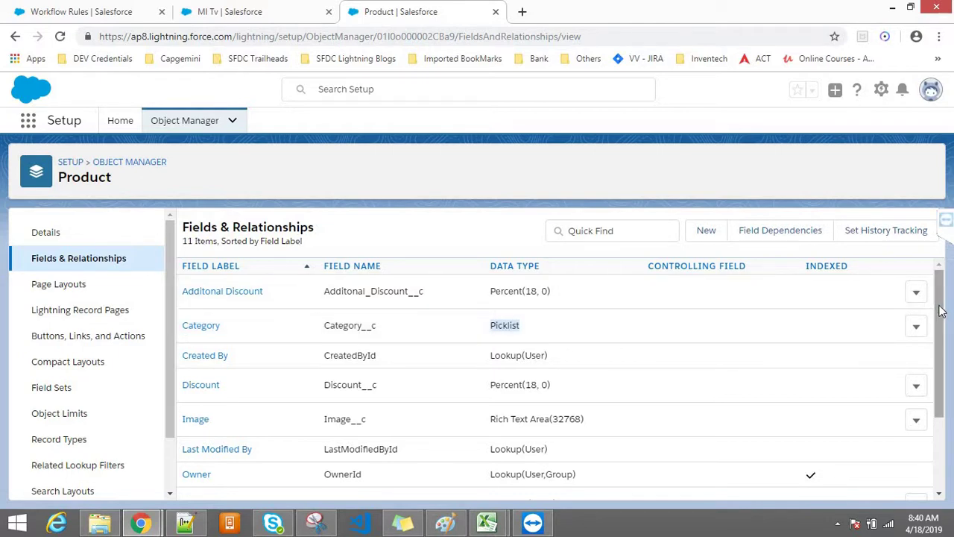
scroll(941, 311, "down", 1)
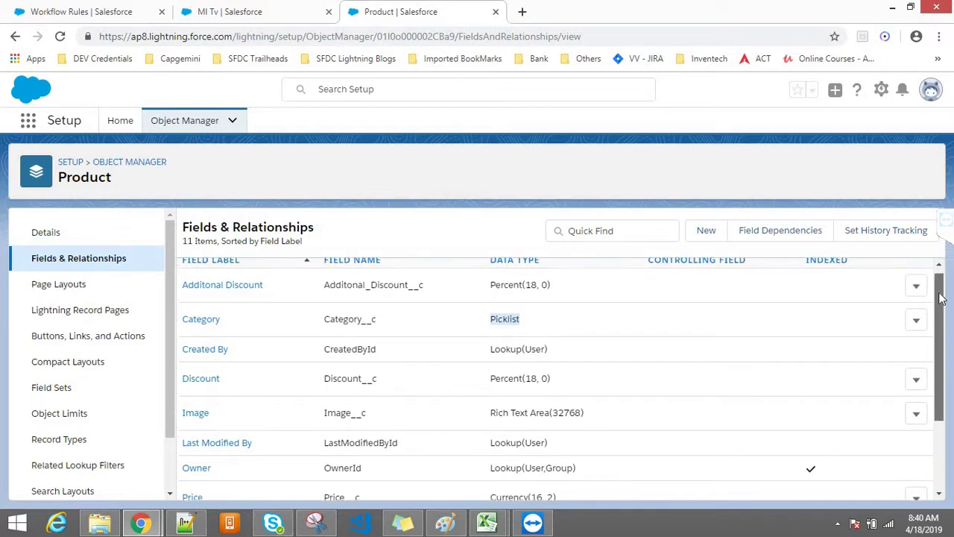
scroll(579, 310, "up", 1)
left_click(441, 226)
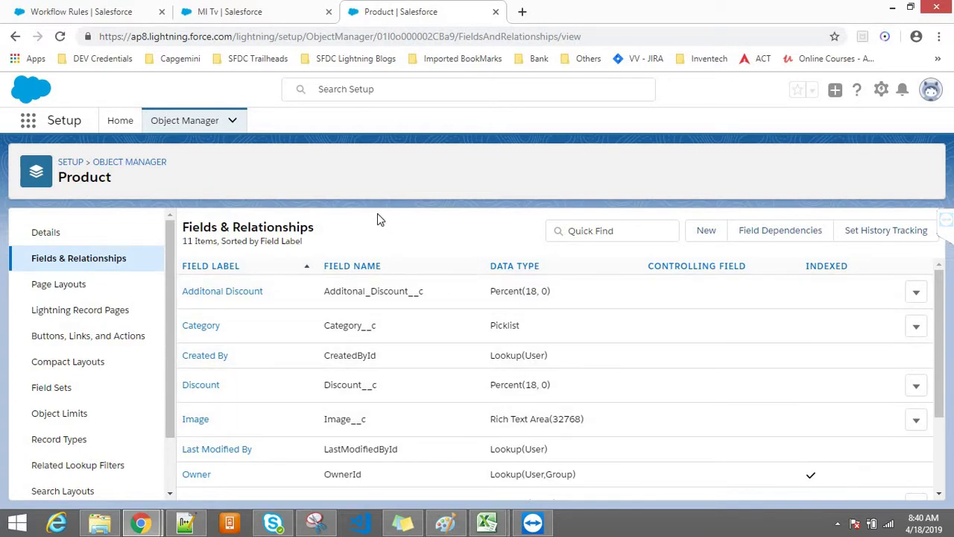
left_click(292, 9)
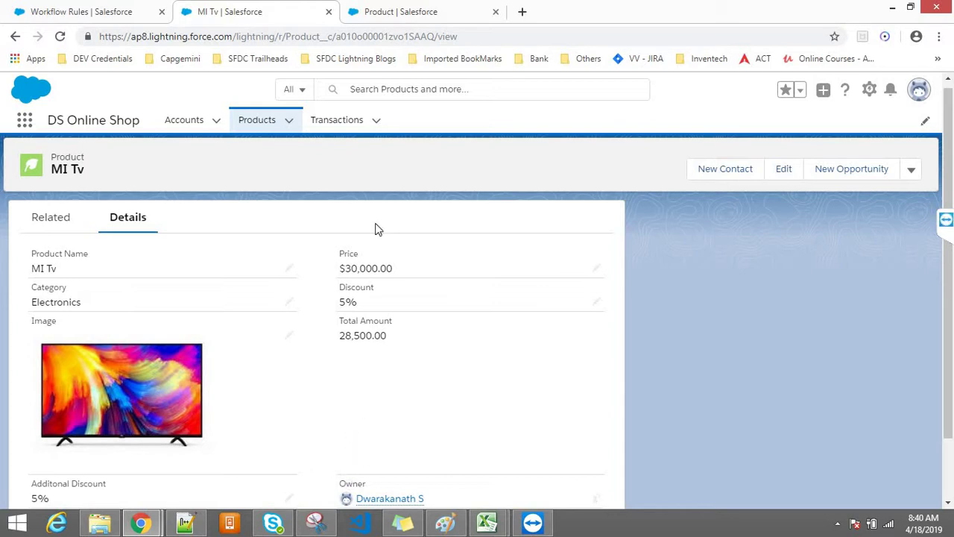
Return to the Product object's 11-item Fields & Relationships list and focus its Quick Find box
left_click(369, 9)
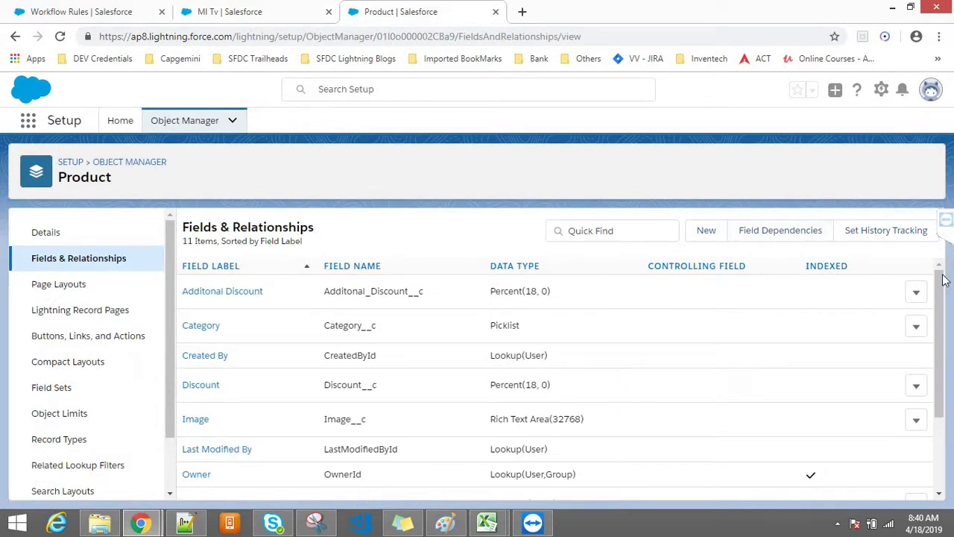
left_click_drag(941, 286, 941, 262)
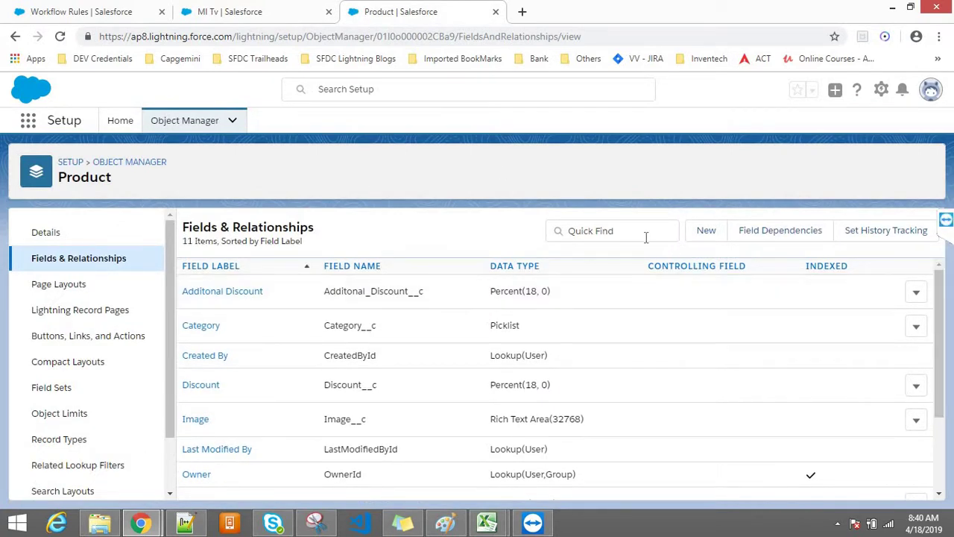
left_click(607, 237)
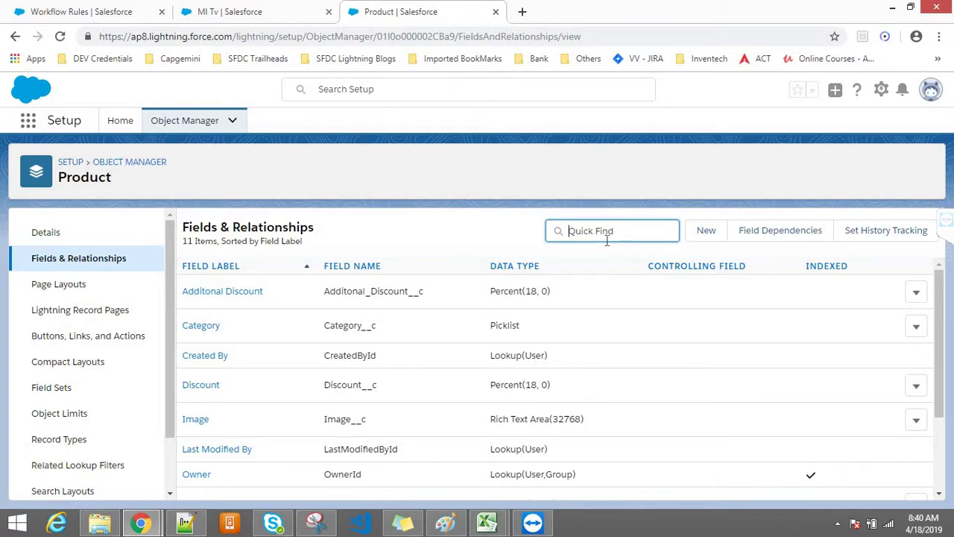
Start a new custom field on Product with the Checkbox data type
left_click(716, 231)
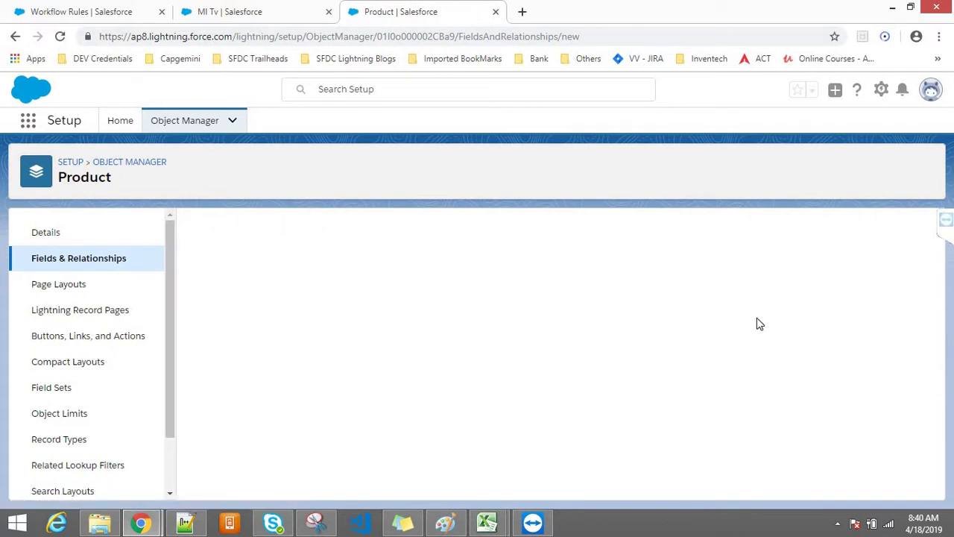
left_click_drag(930, 291, 926, 361)
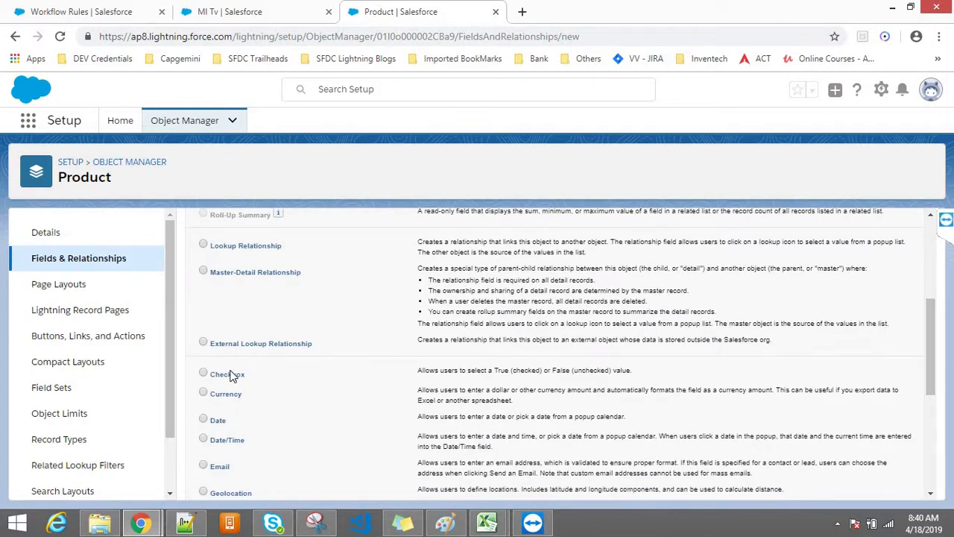
left_click(203, 373)
left_click_drag(931, 358, 931, 270)
left_click(875, 297)
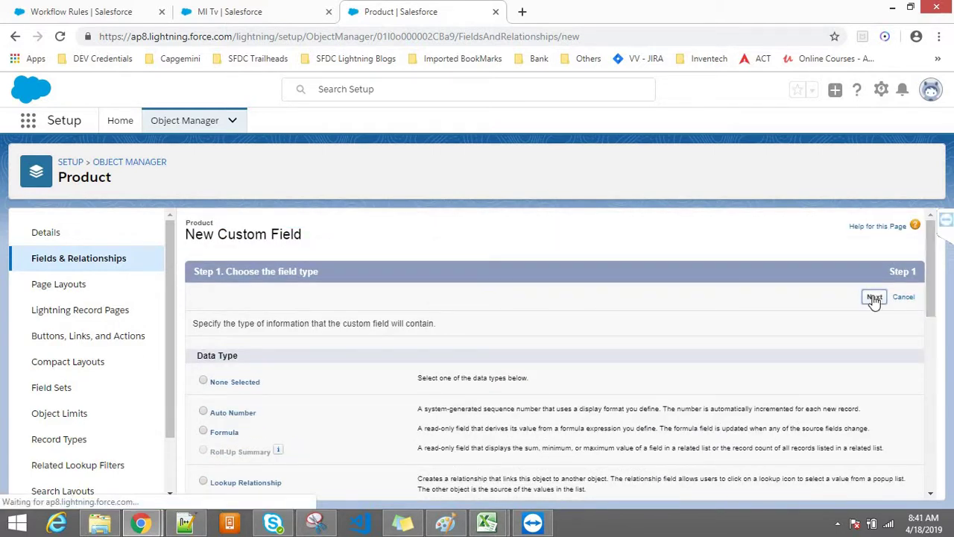
Label the field 'Published ?' so its name fills as Published, and continue
left_click(411, 326)
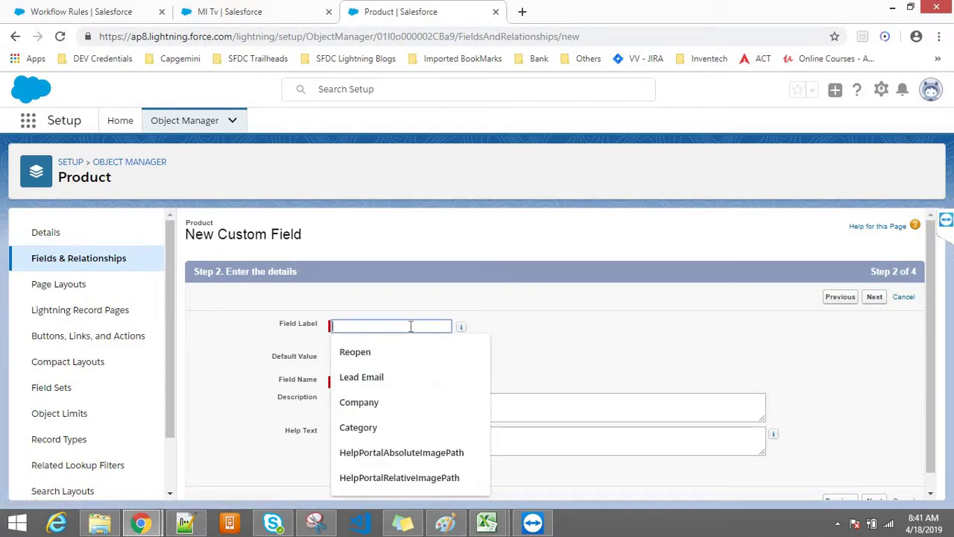
type("Published ?")
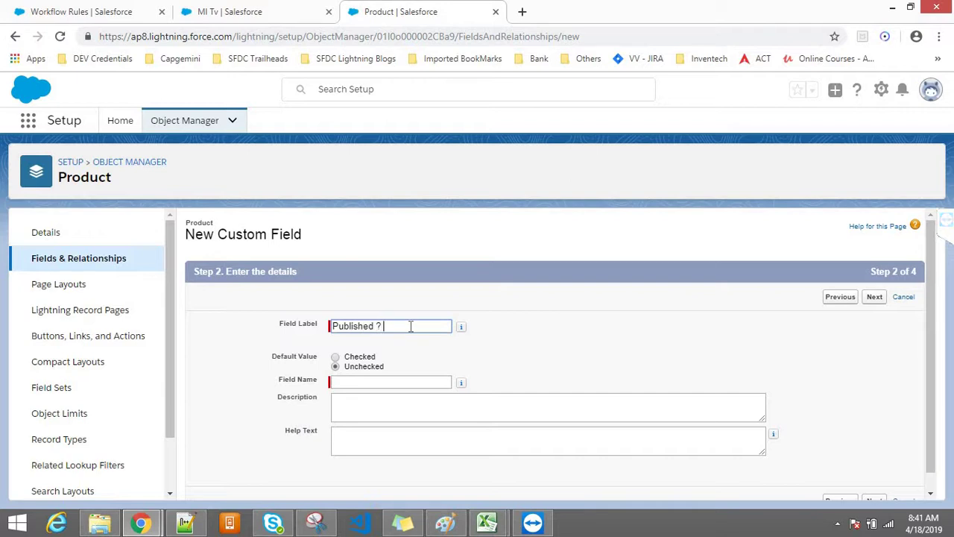
left_click(802, 316)
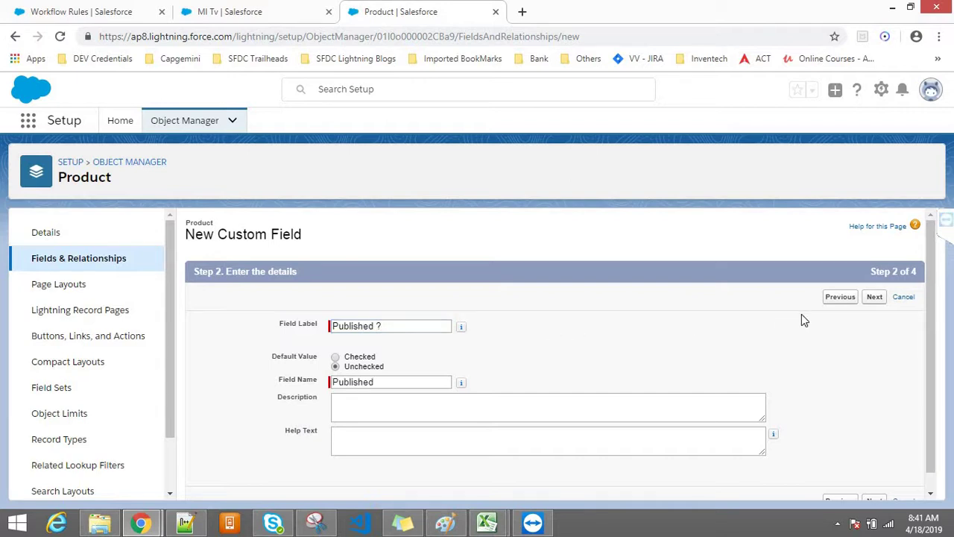
left_click(875, 297)
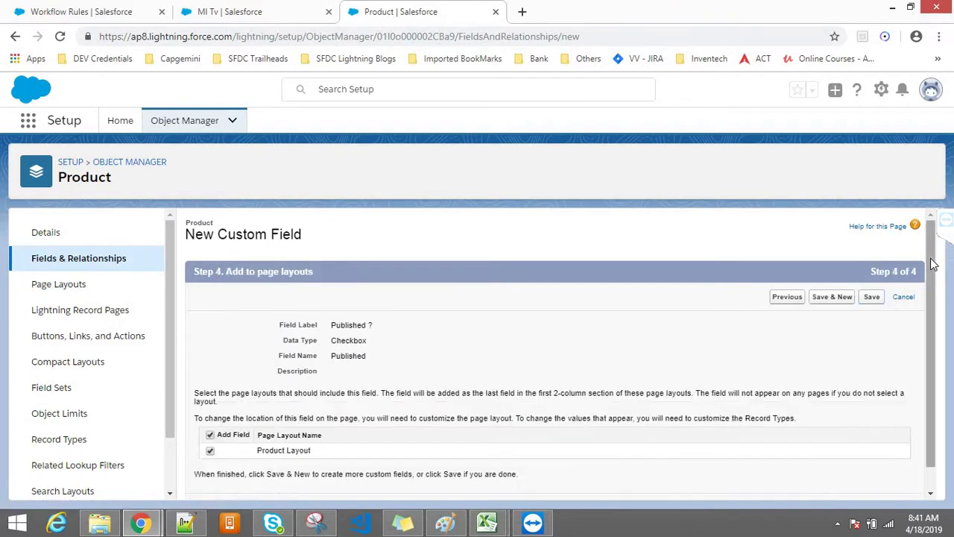
Review the field-level security table for Published ?, noting the System Administrator profile
scroll(928, 290, "down", 1)
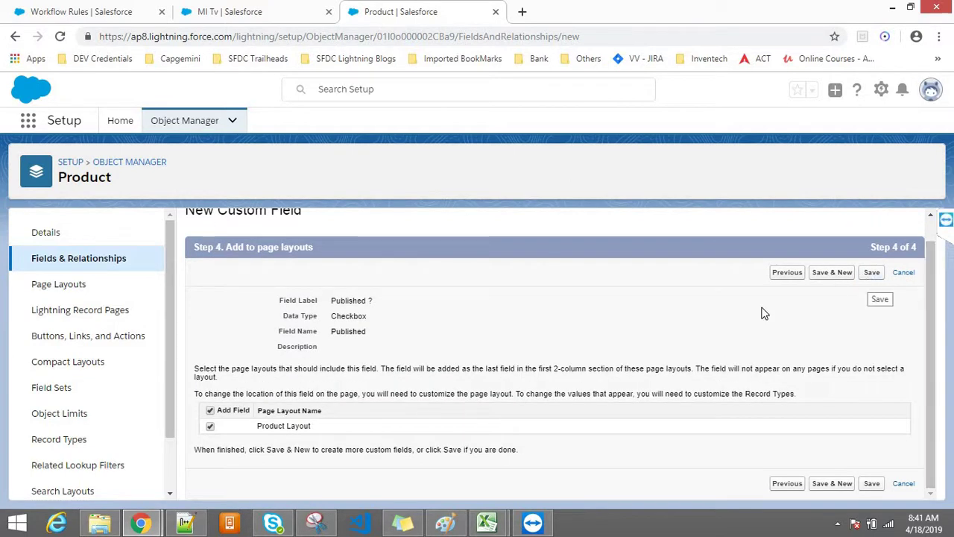
left_click(797, 278)
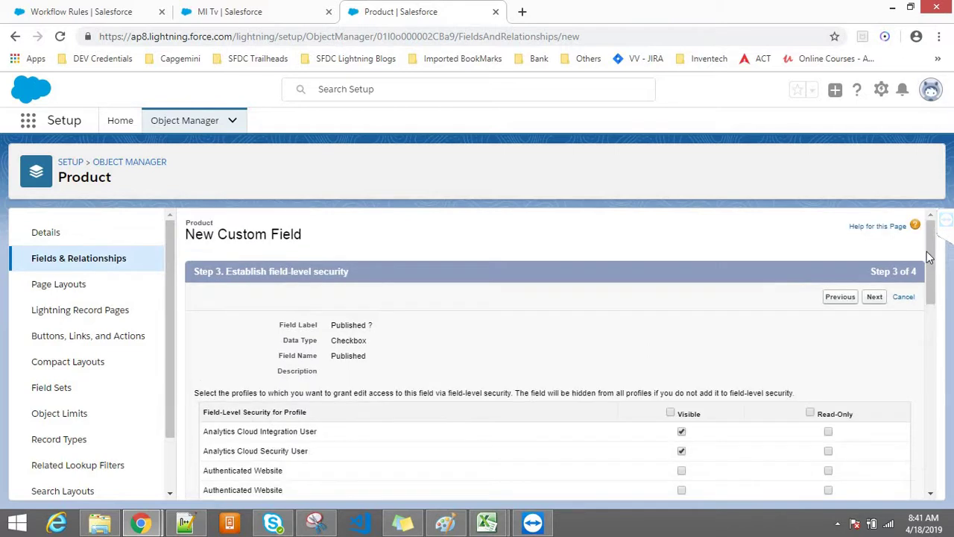
scroll(930, 294, "down", 1)
scroll(931, 294, "down", 1)
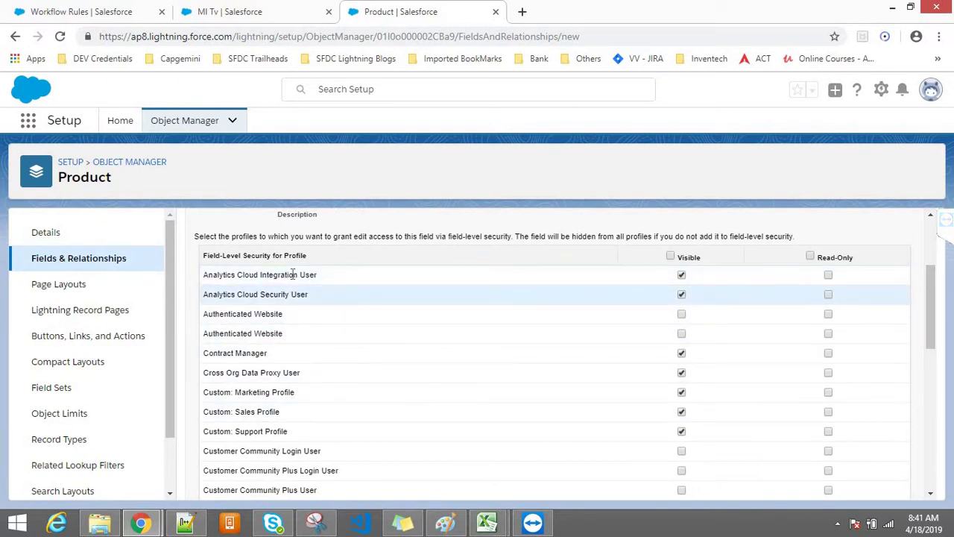
left_click_drag(308, 256, 205, 258)
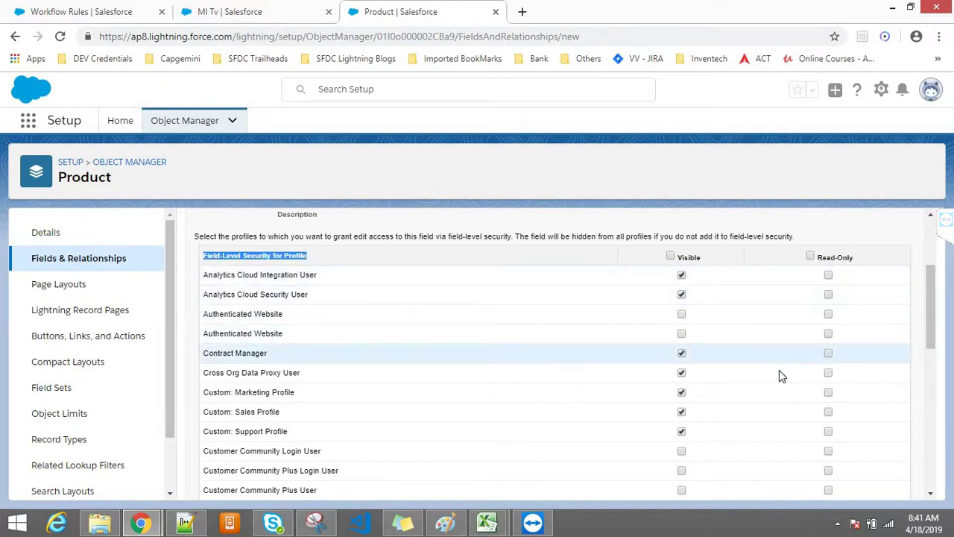
left_click_drag(931, 334, 908, 496)
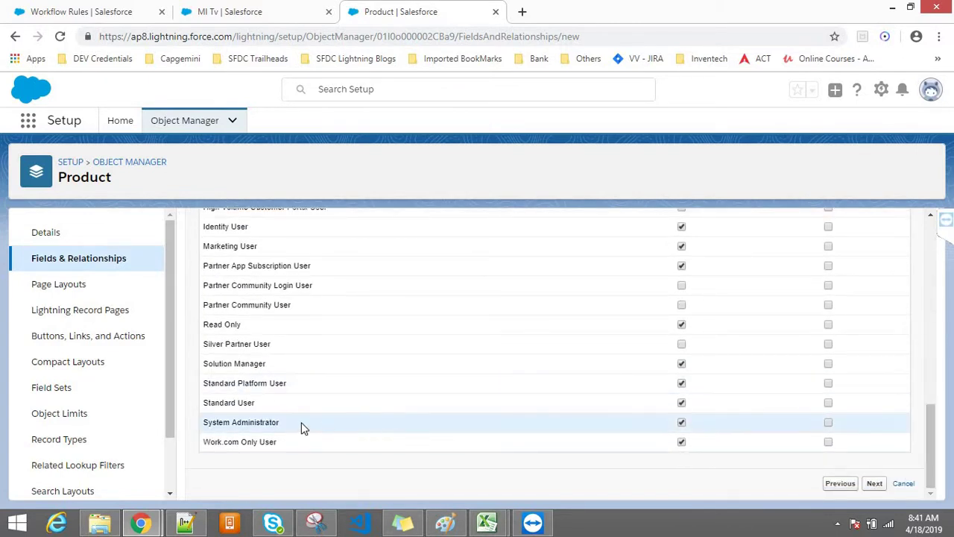
left_click_drag(291, 425, 204, 419)
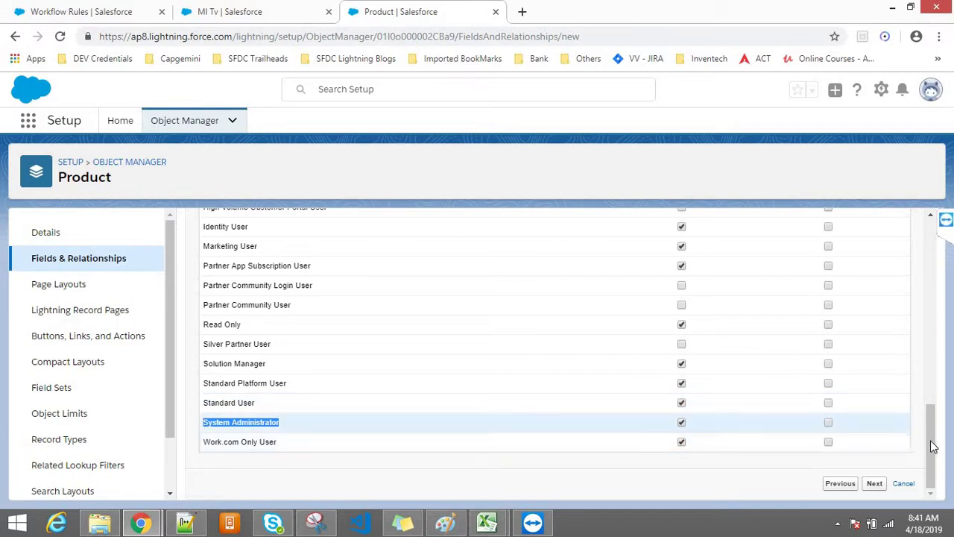
left_click_drag(935, 444, 938, 248)
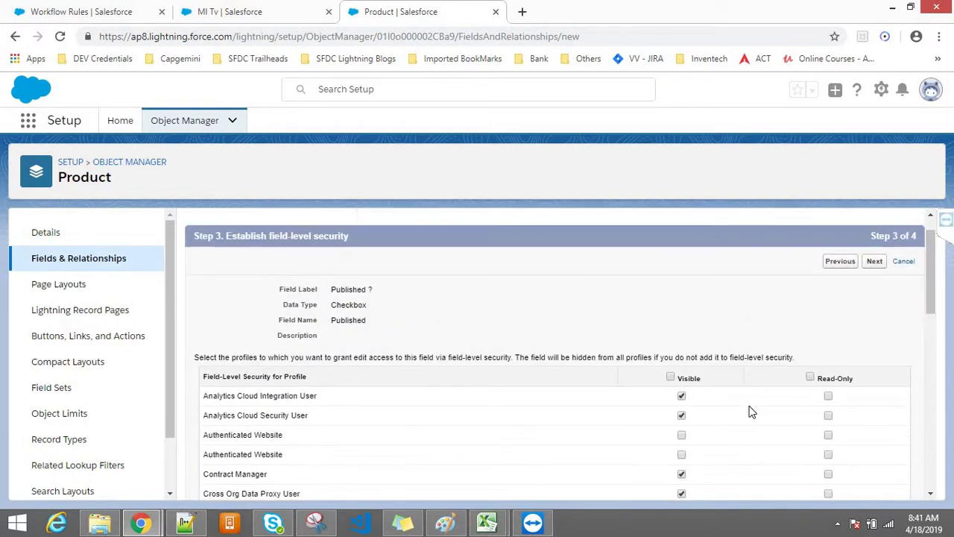
Make Published ? visible to System Administrator only and save it on the Product Layout
left_click(670, 378)
scroll(920, 428, "down", 1)
scroll(919, 462, "down", 8)
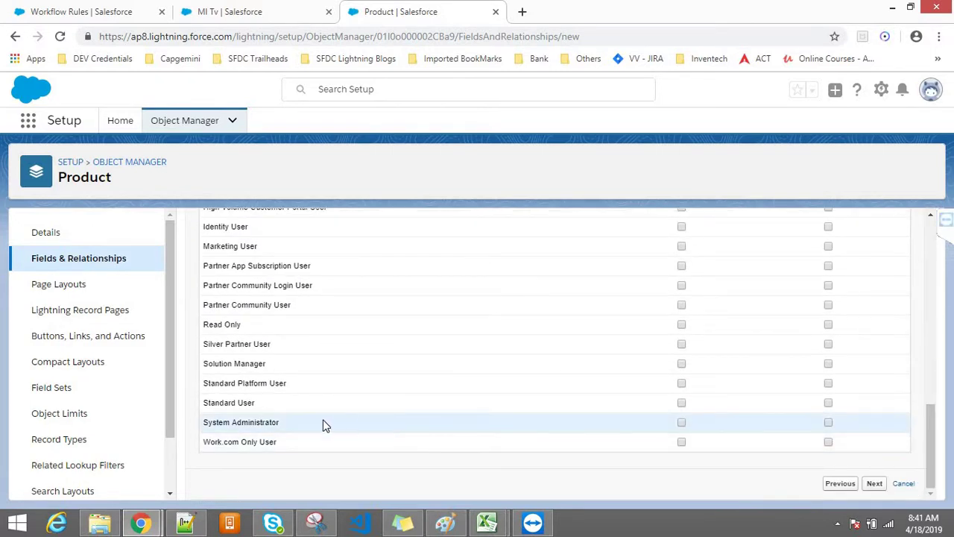
left_click_drag(222, 422, 209, 422)
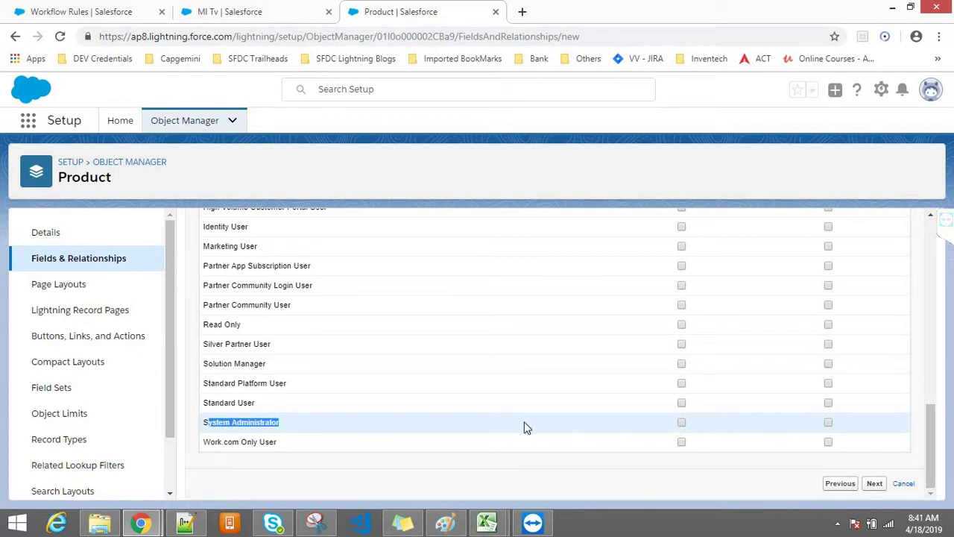
left_click(677, 422)
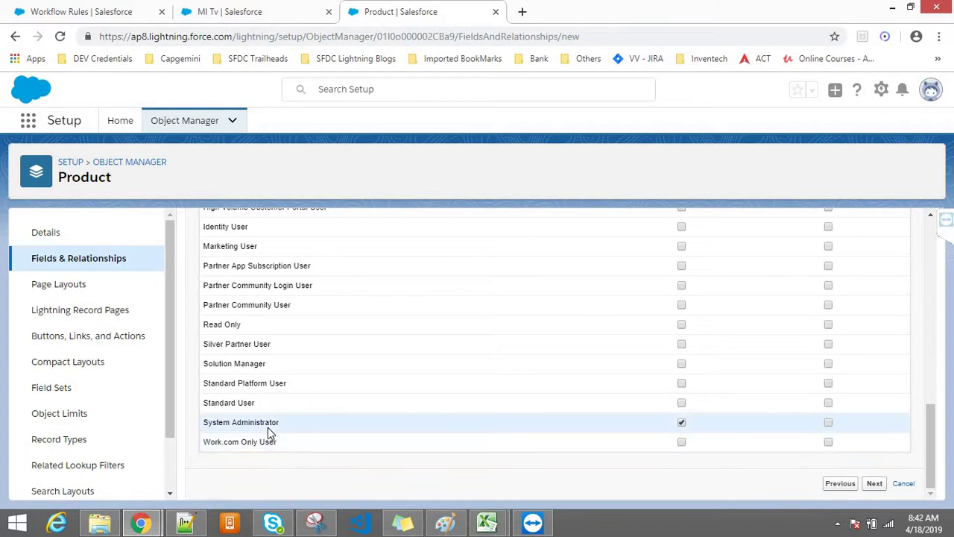
left_click(879, 484)
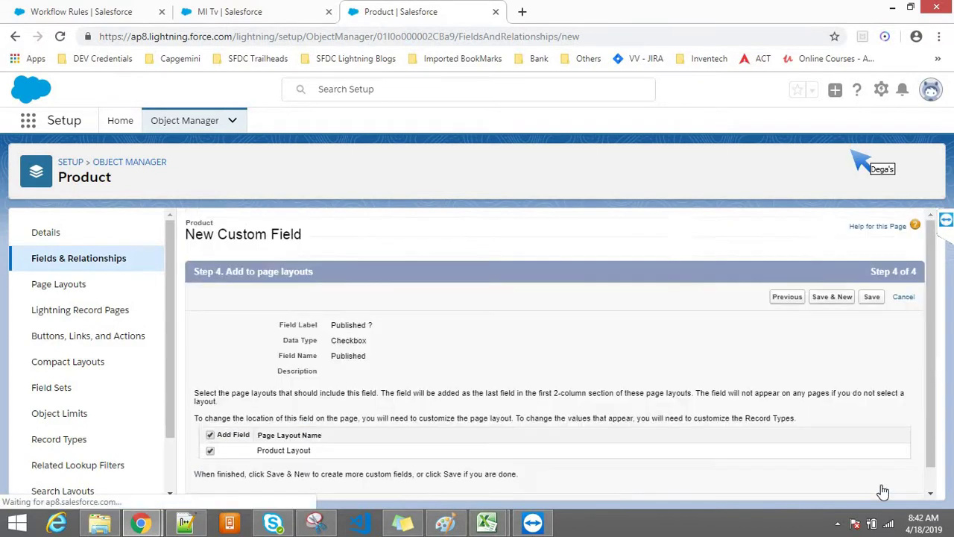
left_click(870, 297)
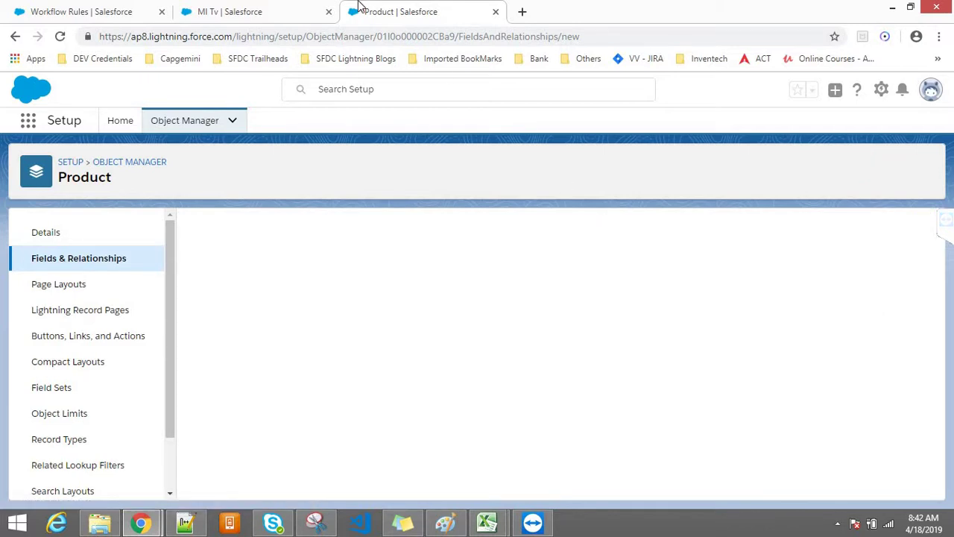
left_click(267, 9)
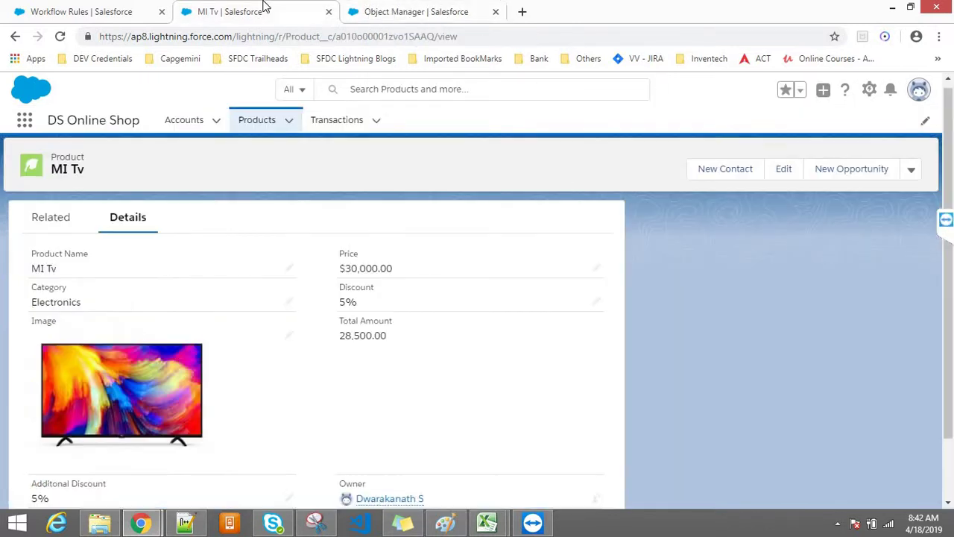
Open the MI Tv record's URL in a new window and merge it into the main browser
left_click(247, 37)
key("shift+Return")
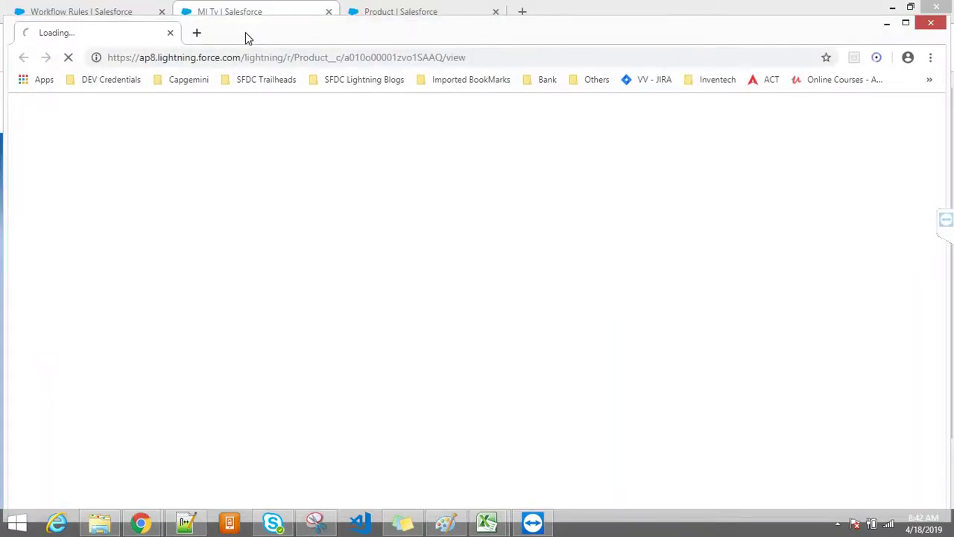
left_click_drag(164, 39, 271, 5)
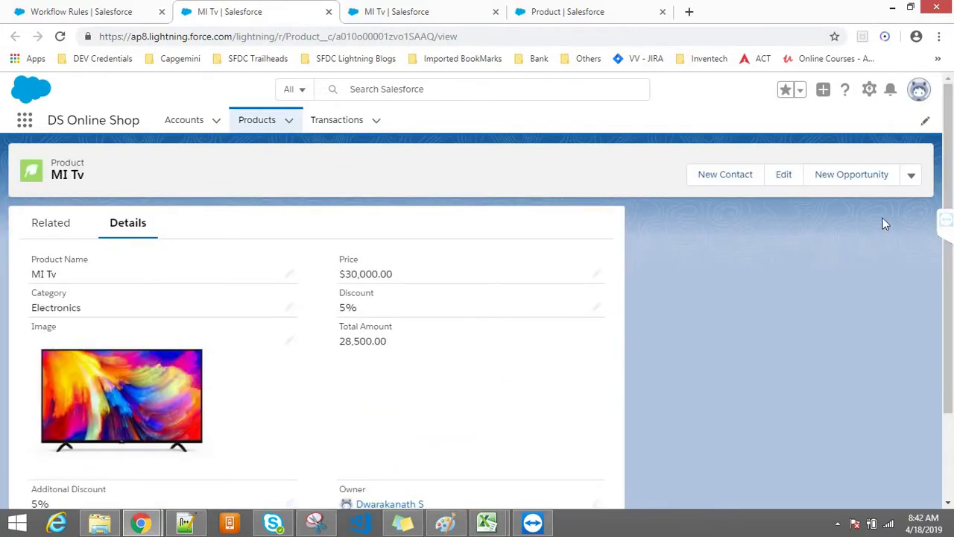
Tick the Published ? checkbox on MI Tv and save the record
scroll(952, 193, "down", 3)
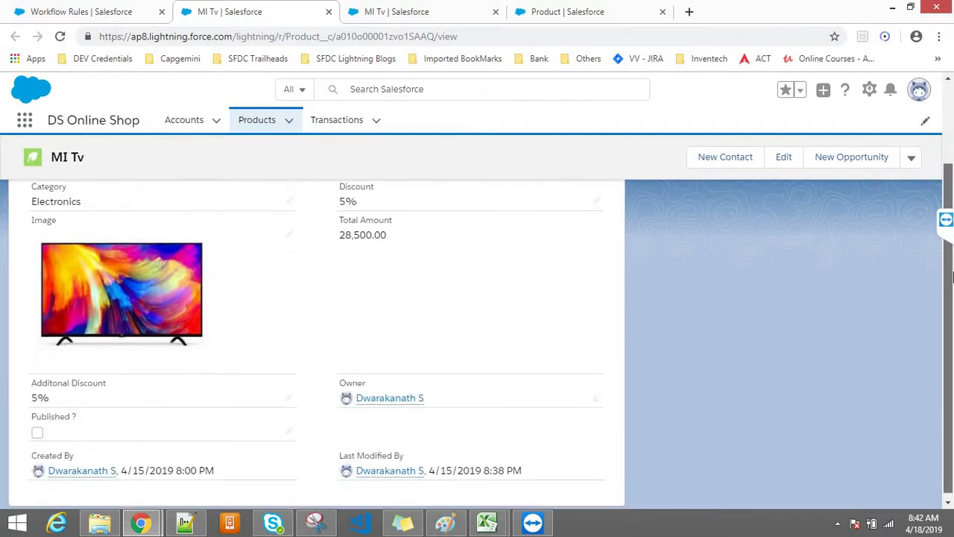
left_click_drag(76, 410, 27, 410)
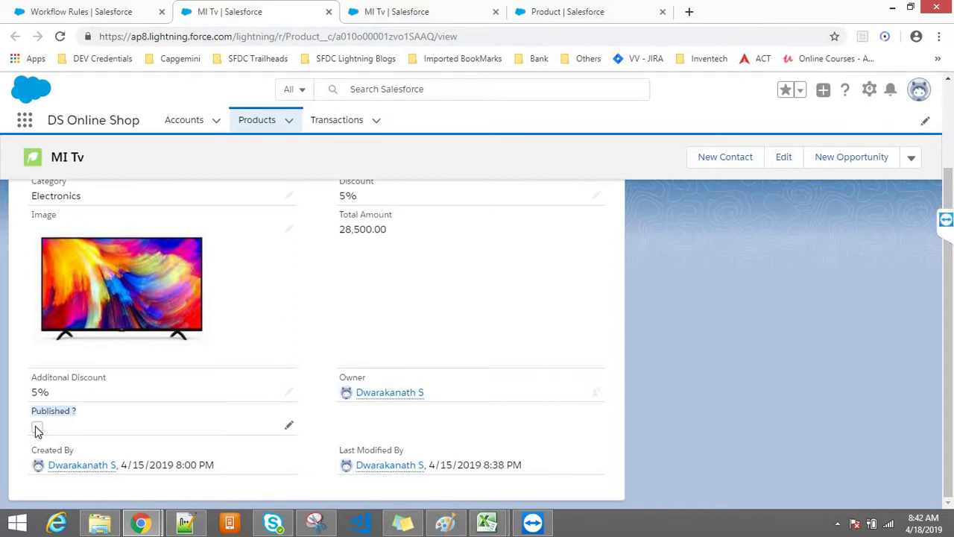
double_click(70, 432)
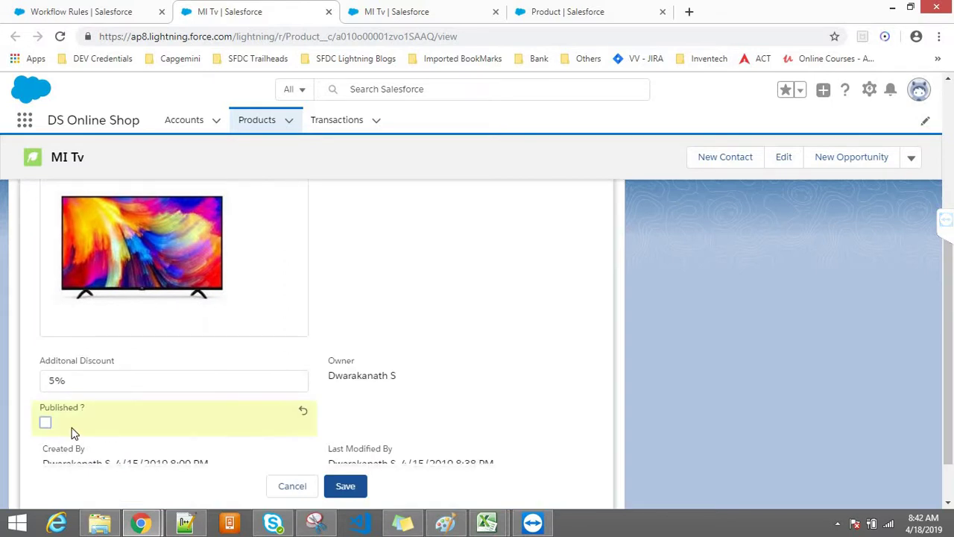
left_click(46, 422)
left_click(347, 489)
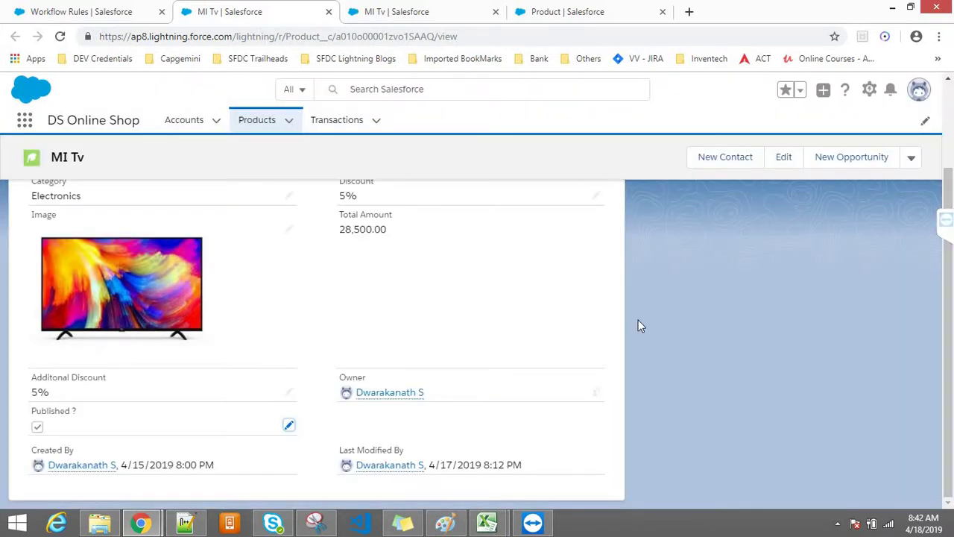
left_click_drag(111, 414, 37, 412)
left_click(671, 348)
left_click(561, 9)
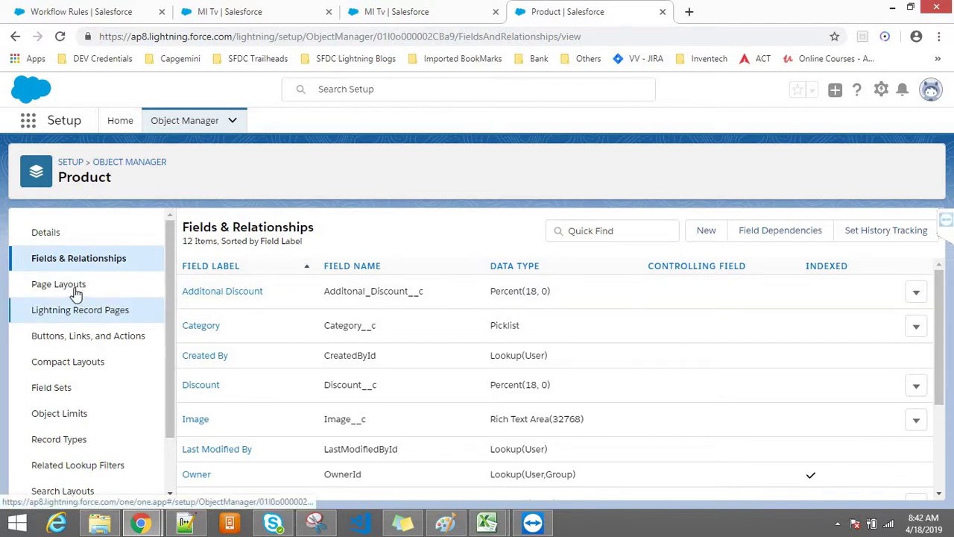
left_click(241, 9)
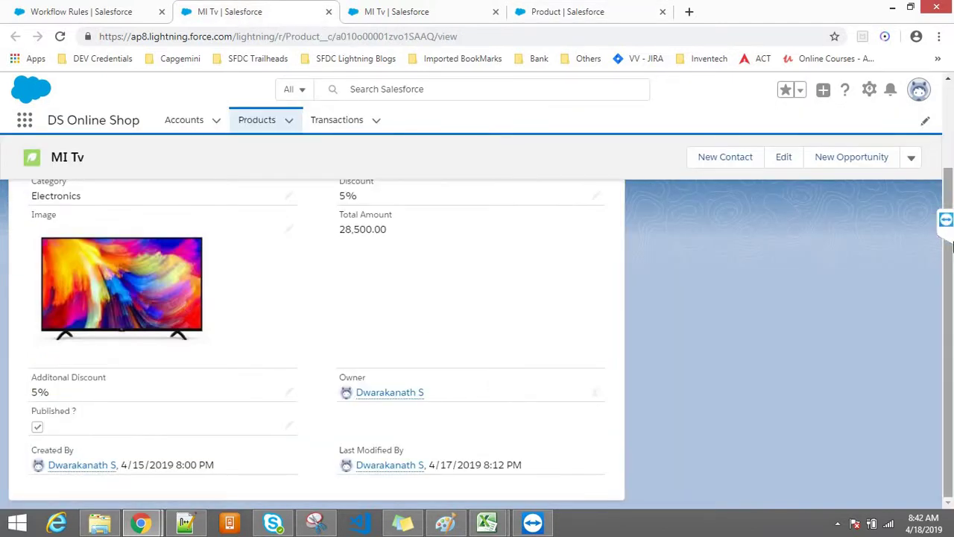
scroll(952, 203, "up", 2)
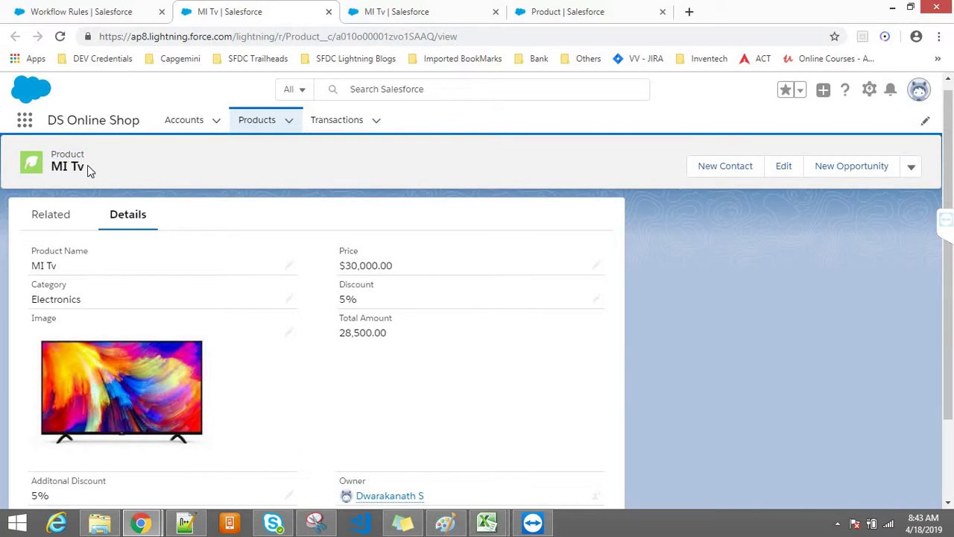
Look over Saving Test Account's header, reopen MI Tv from Products, then switch to Product setup
left_click(175, 125)
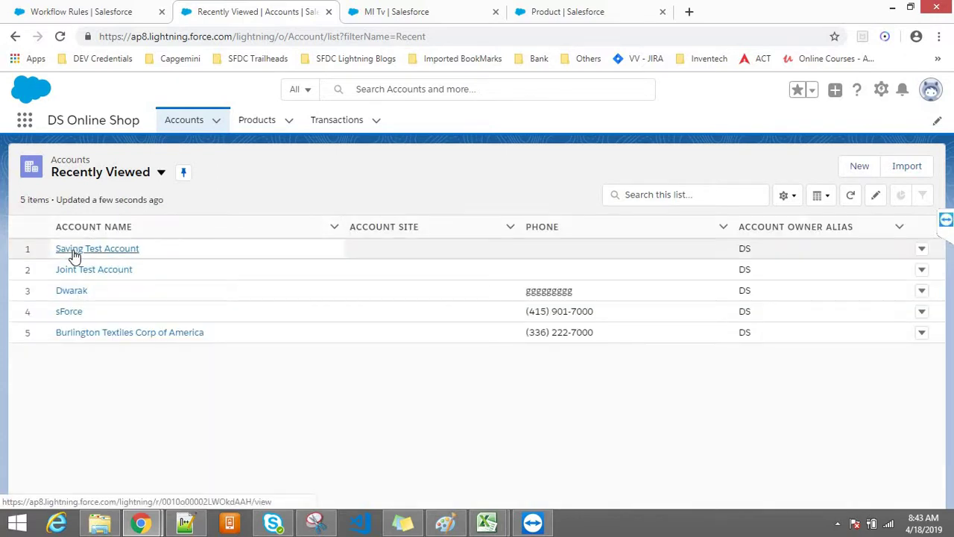
left_click(73, 251)
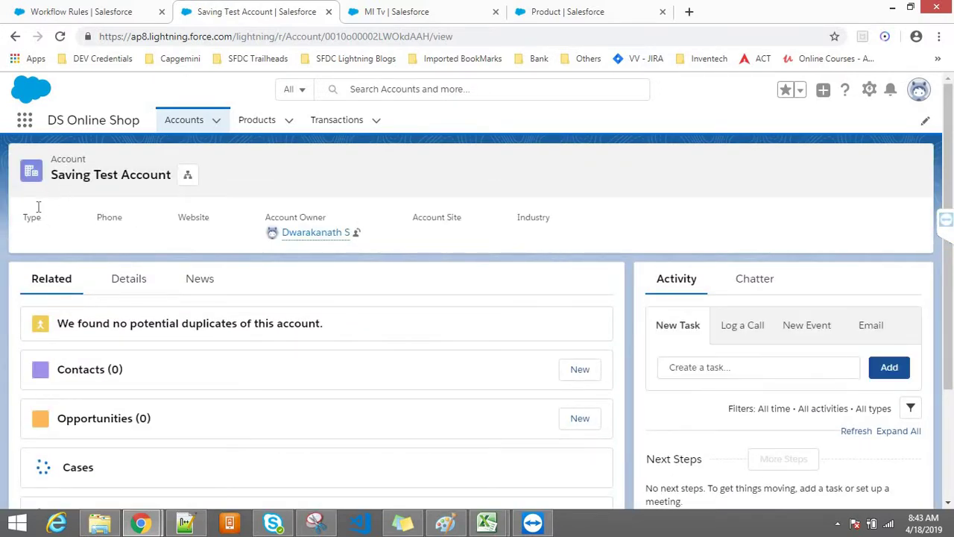
left_click_drag(159, 229, 469, 215)
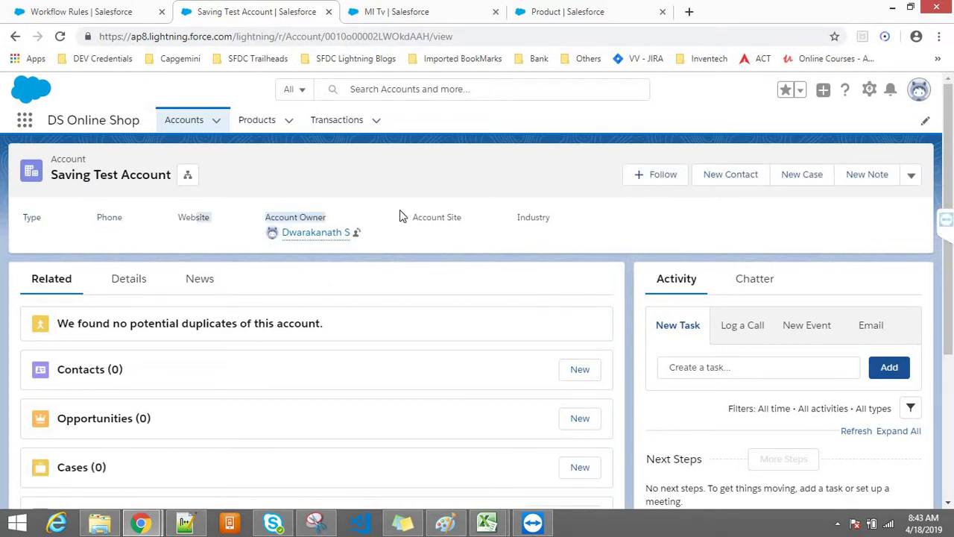
left_click(258, 124)
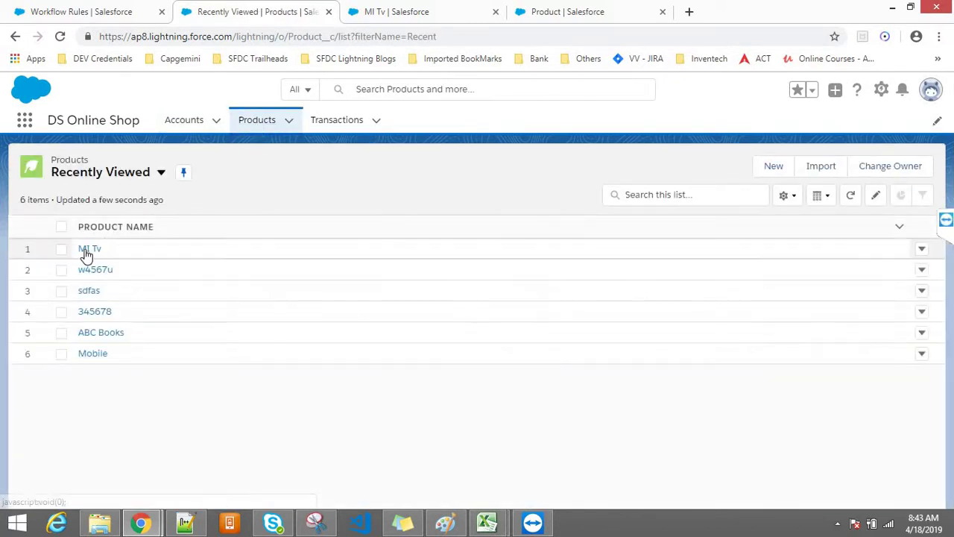
left_click(87, 250)
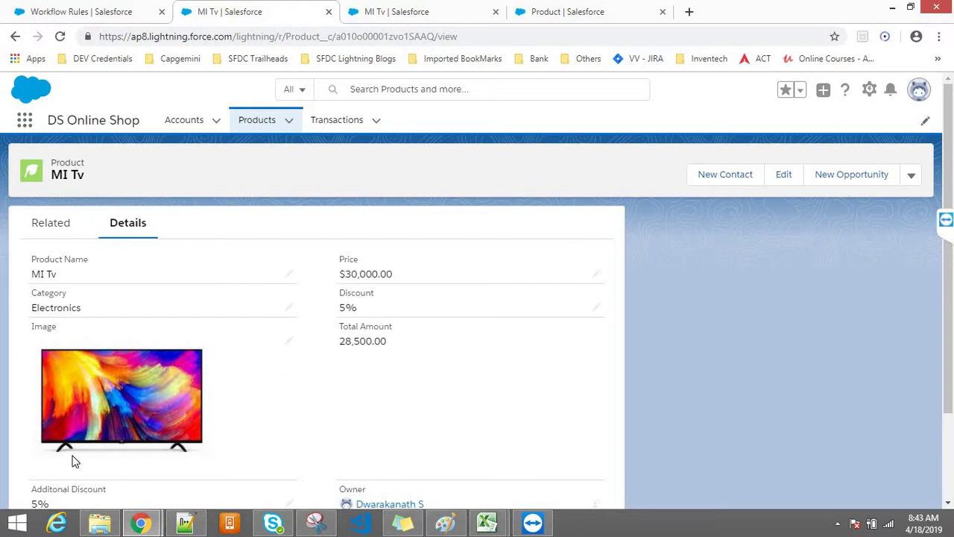
left_click(544, 9)
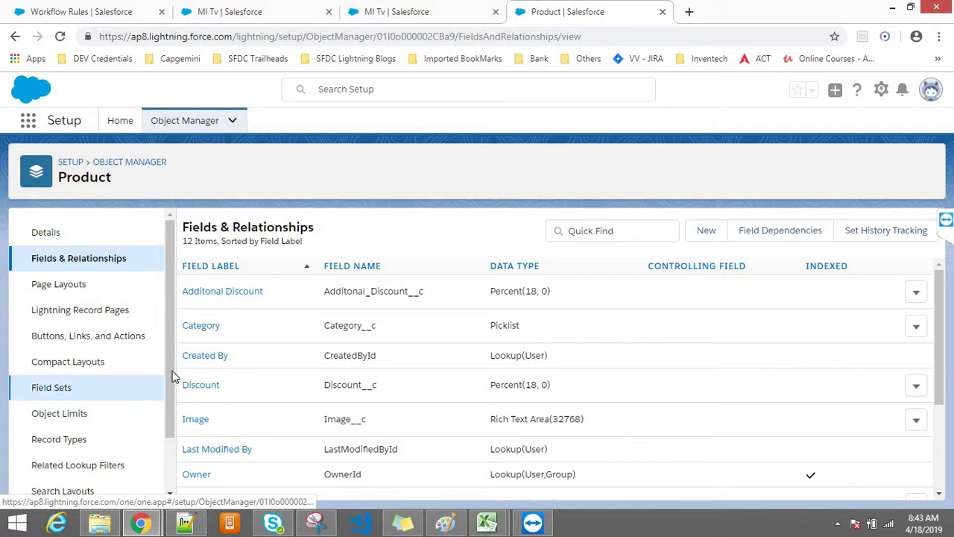
Clone the Product System Default compact layout and label it 'Product Compact Layout'
left_click(69, 361)
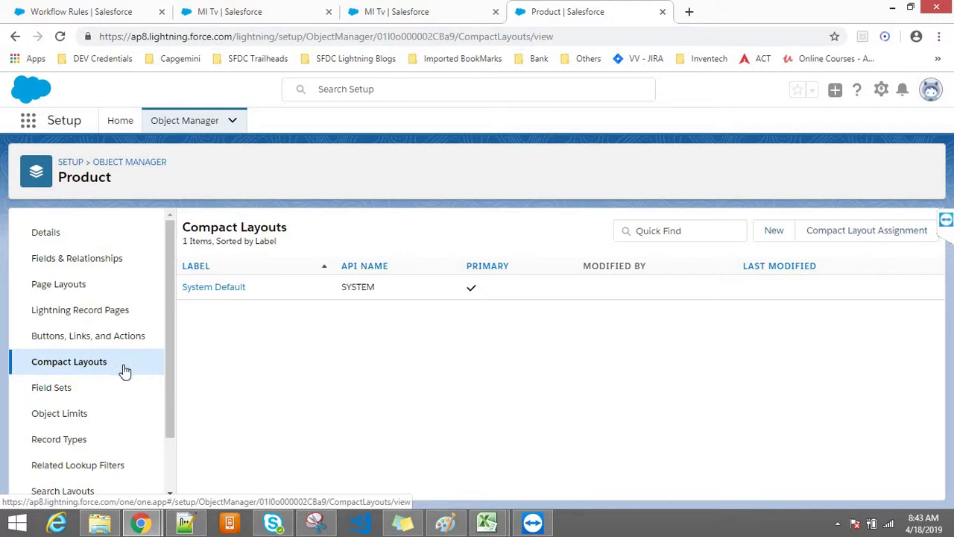
left_click(221, 291)
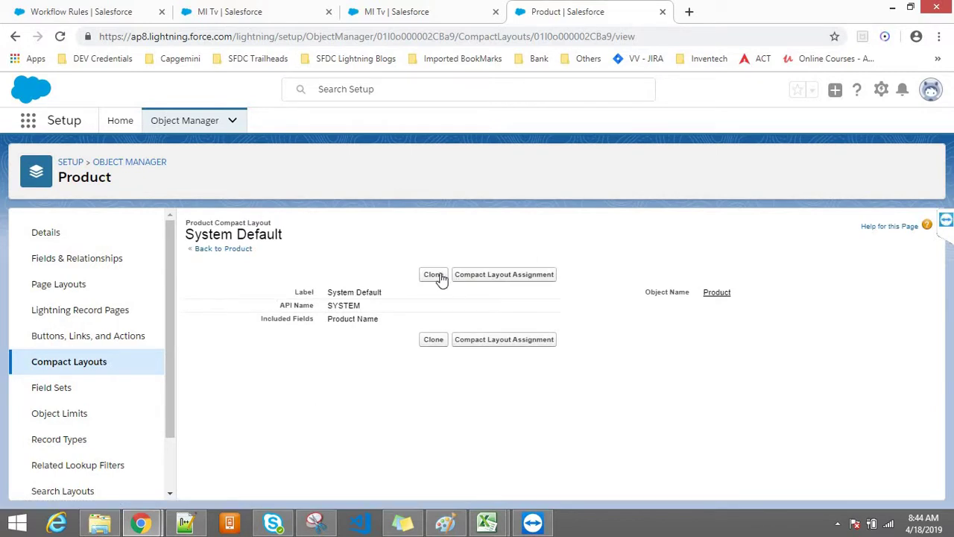
left_click(438, 275)
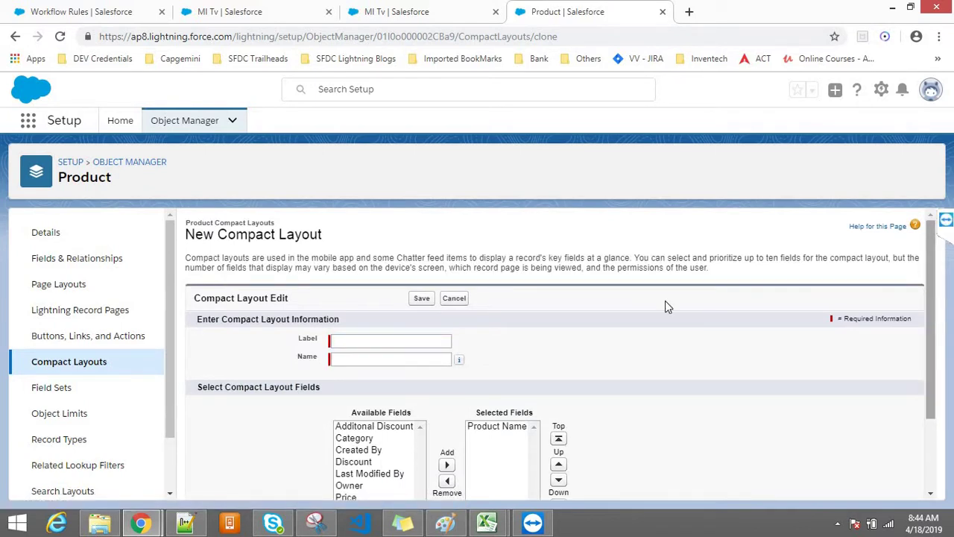
left_click(390, 340)
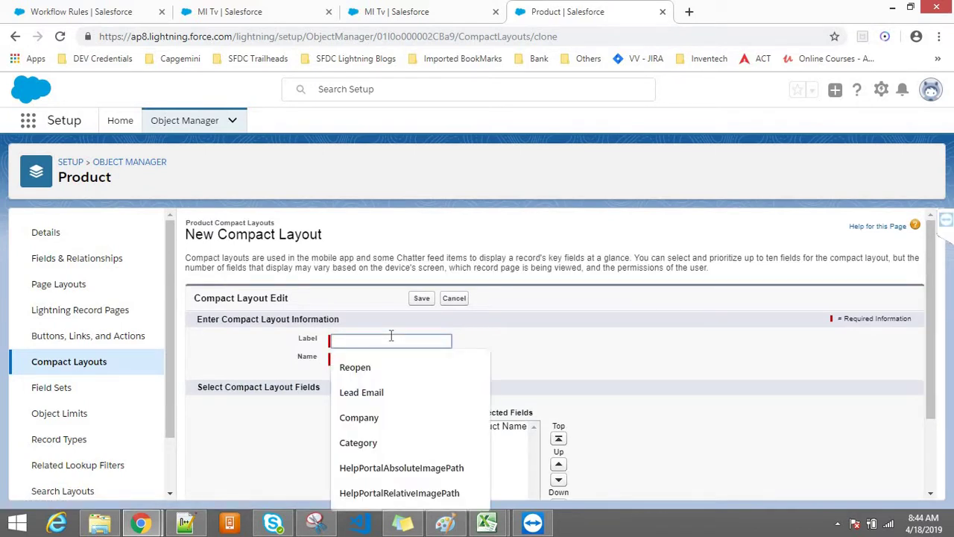
type("Product Compact Layout")
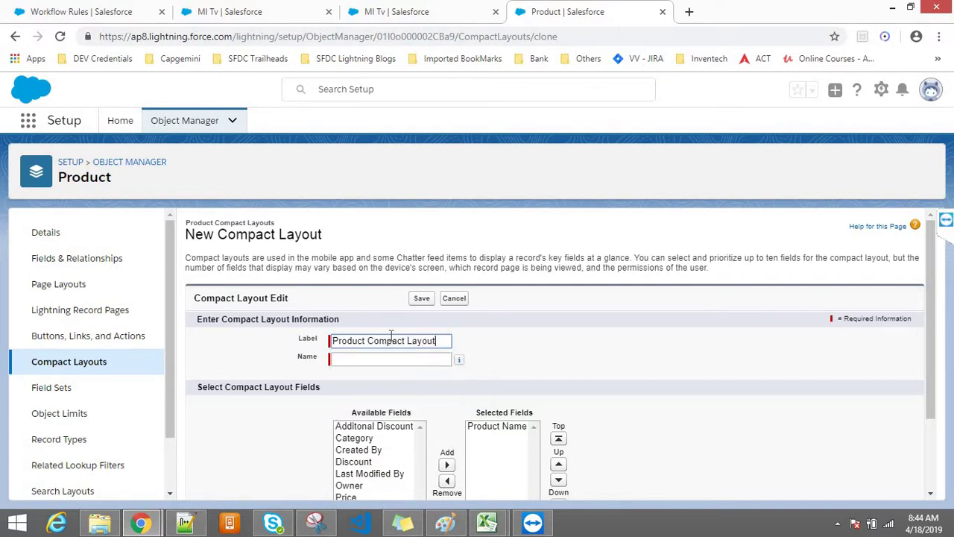
left_click(584, 326)
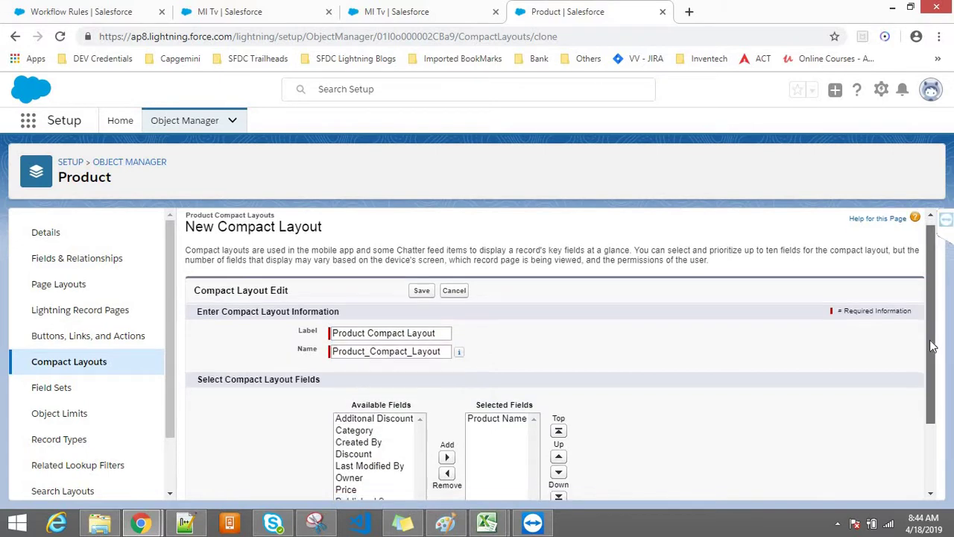
Add Published ? and Category to the selected fields and save the layout
scroll(932, 328, "down", 1)
left_click(358, 426)
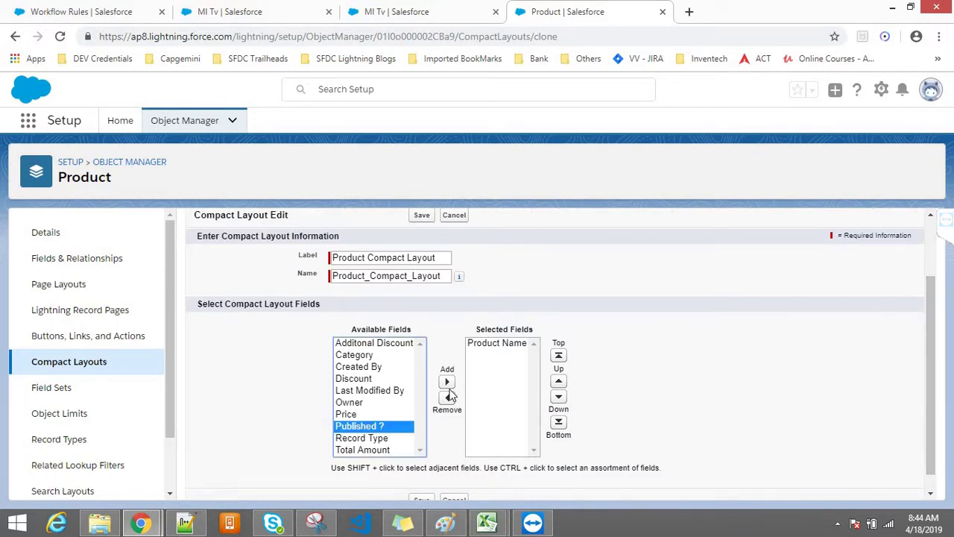
left_click(447, 382)
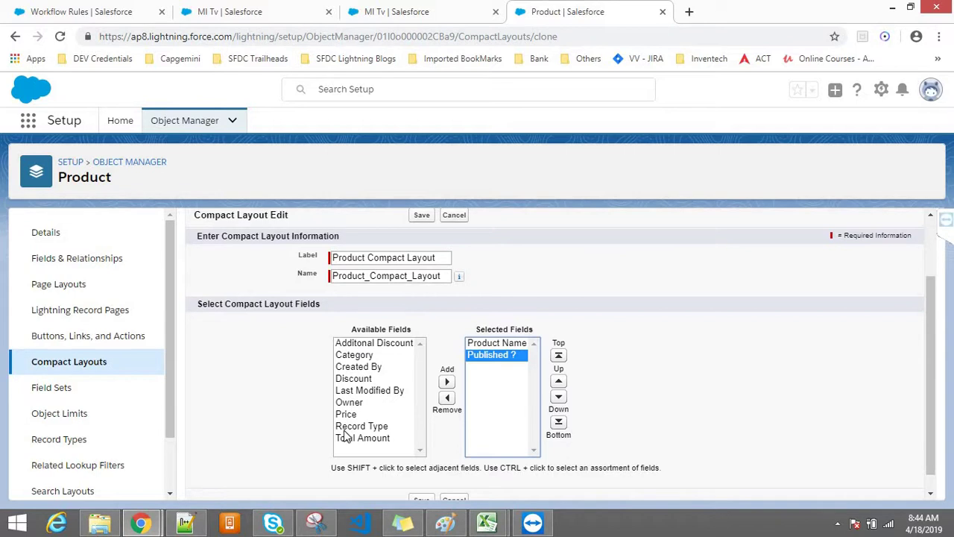
left_click(355, 355)
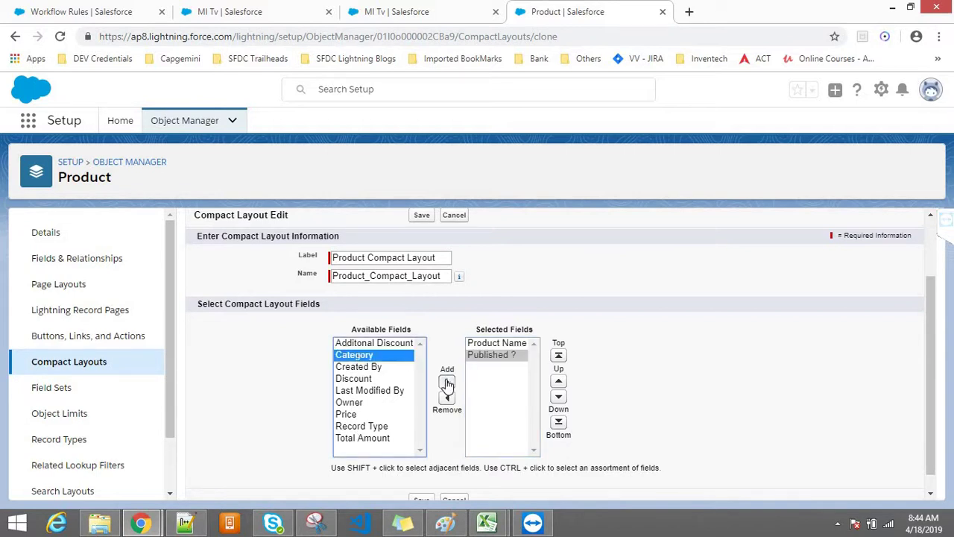
left_click(447, 382)
scroll(895, 358, "up", 2)
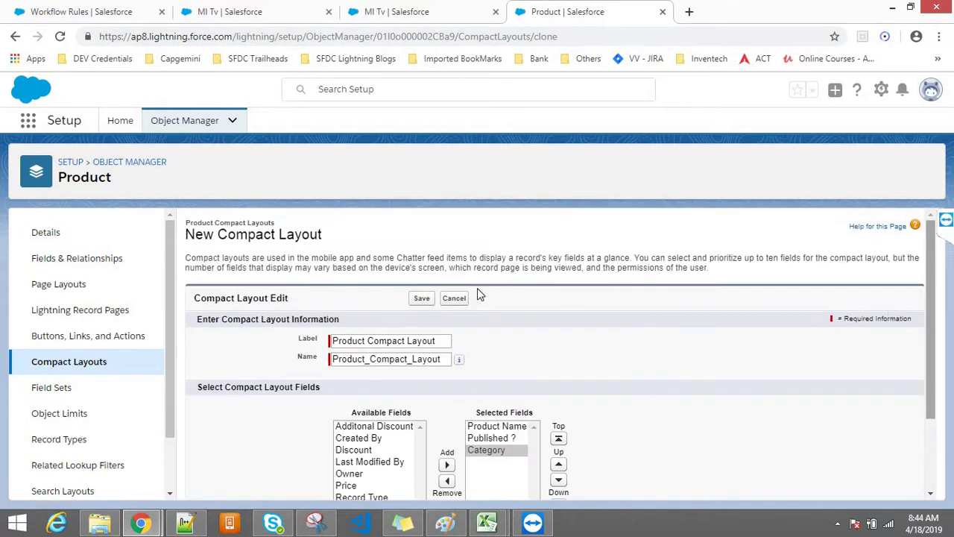
left_click(428, 300)
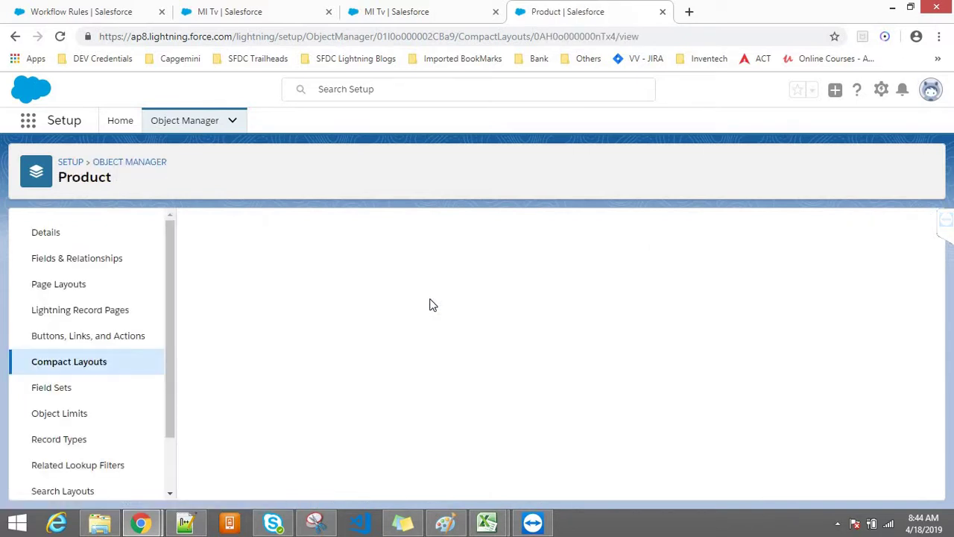
Reload the MI Tv record, then view the Product compact layout assignments, still System Default
left_click(440, 6)
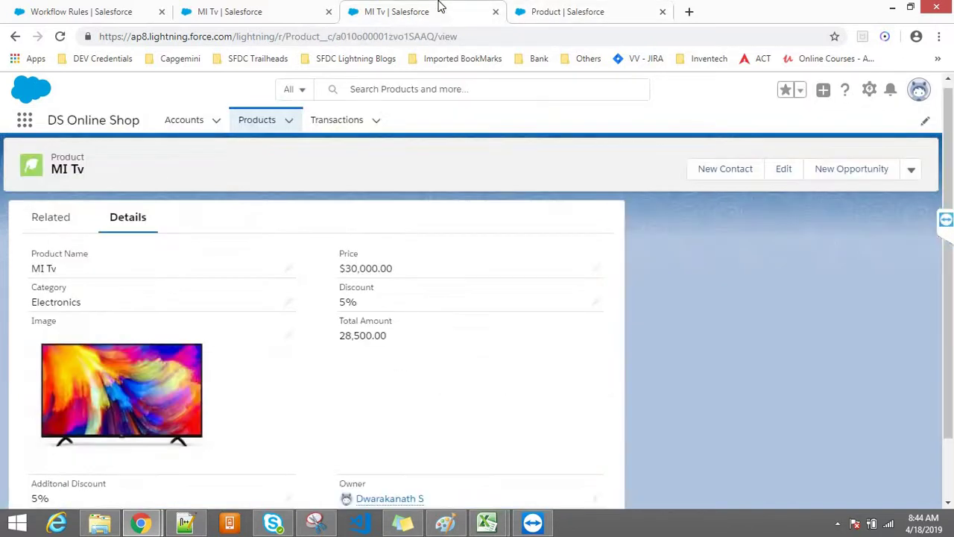
left_click(407, 37)
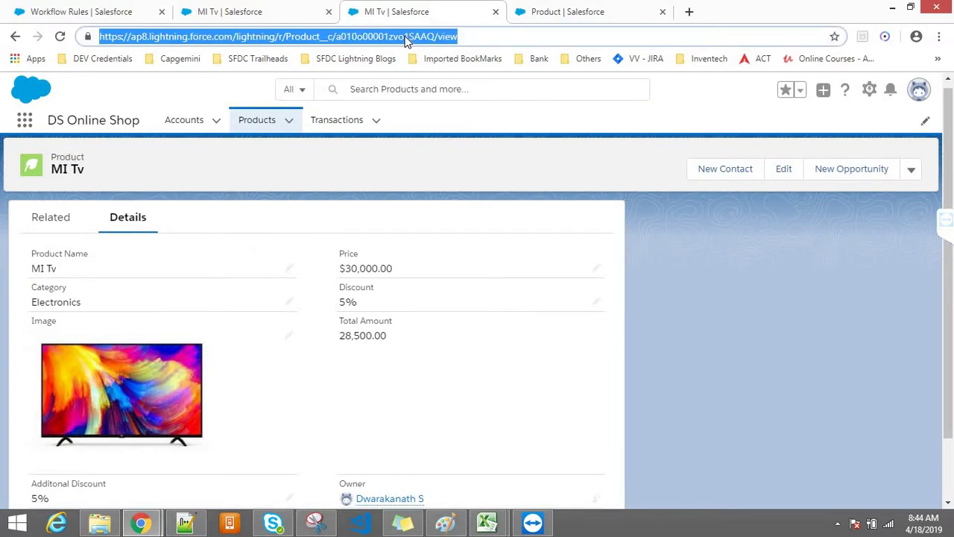
key("Return")
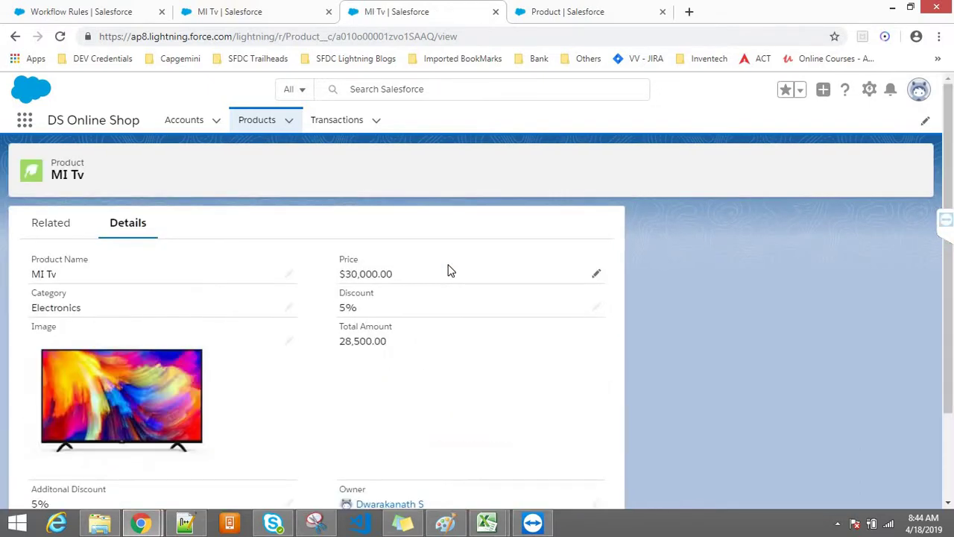
left_click(552, 7)
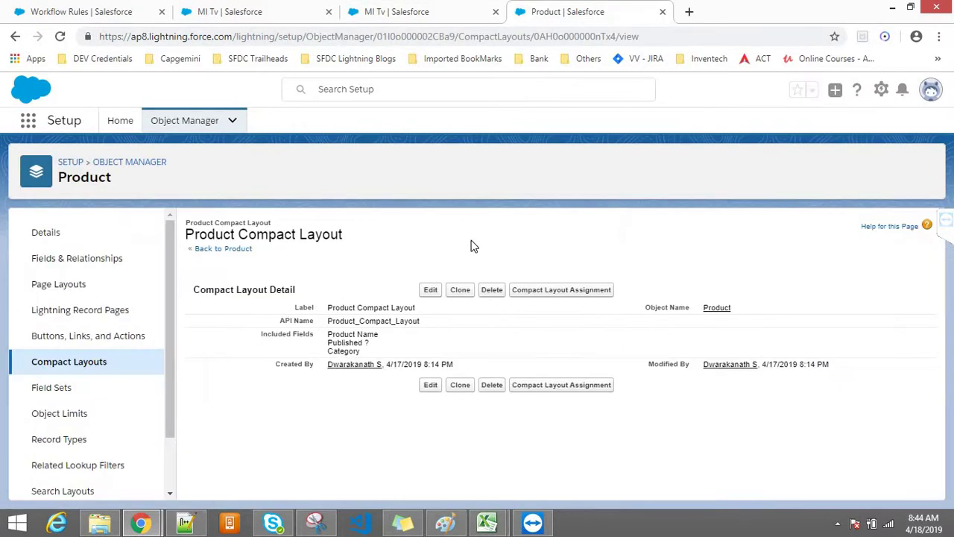
left_click(556, 292)
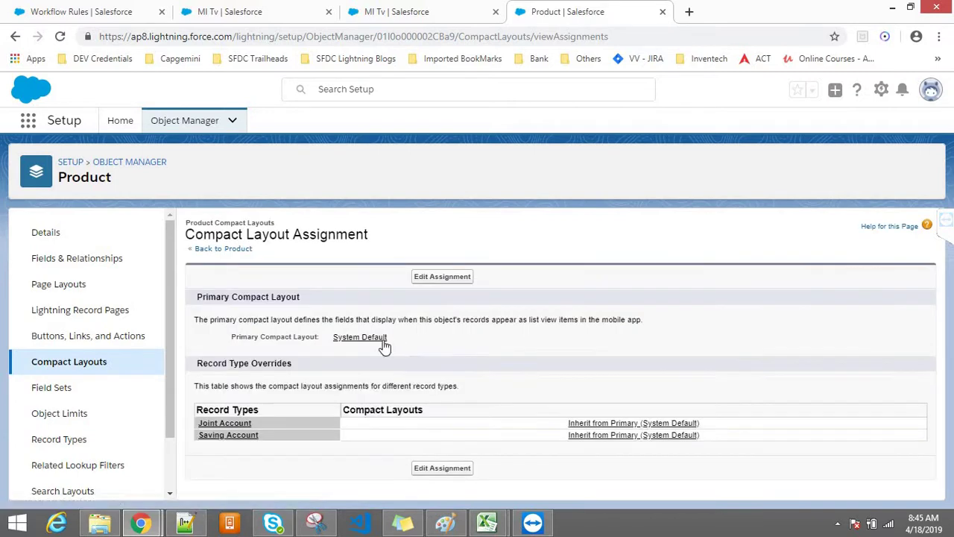
Edit the assignments and set Product Compact Layout as the primary compact layout
left_click(447, 470)
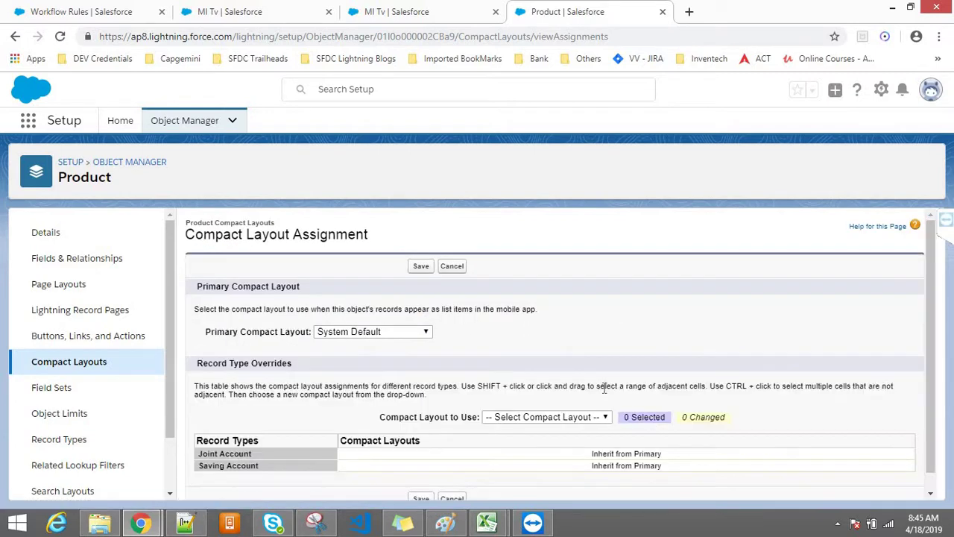
scroll(928, 343, "down", 1)
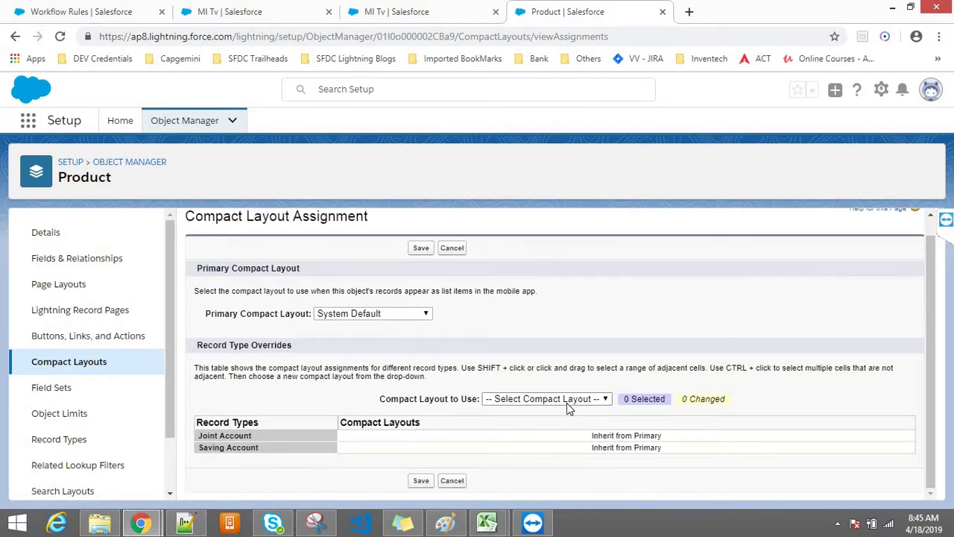
left_click(376, 314)
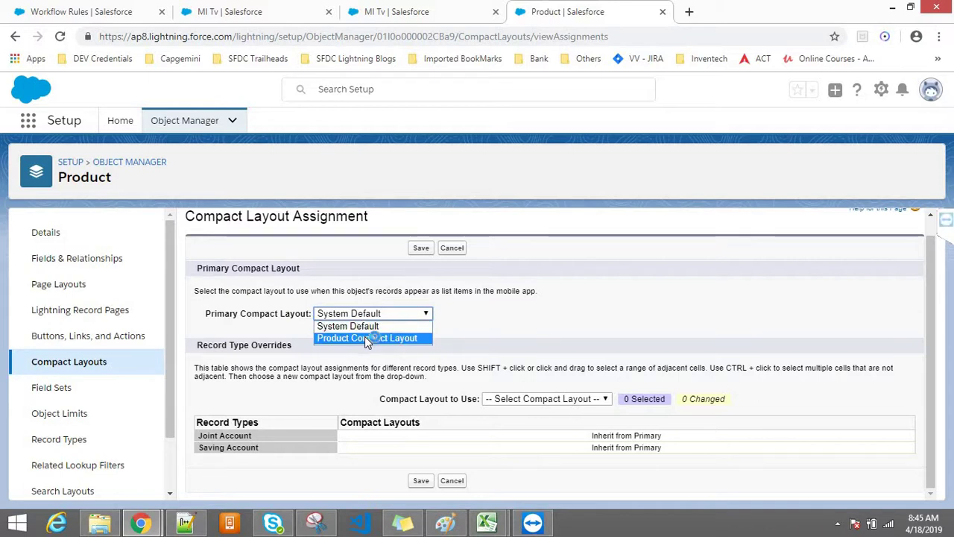
left_click(364, 337)
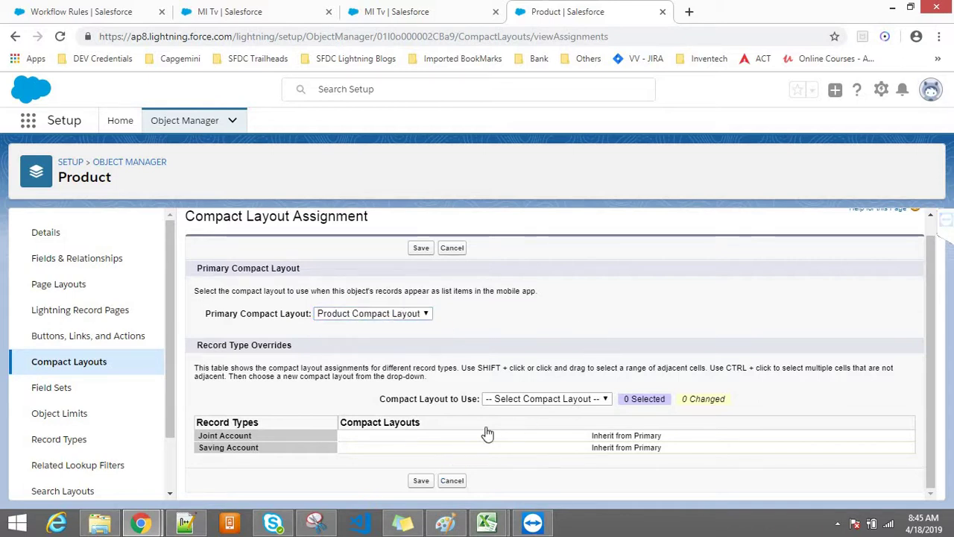
Assign Product Compact Layout to the Joint Account and Saving Account record types and save
left_click(509, 403)
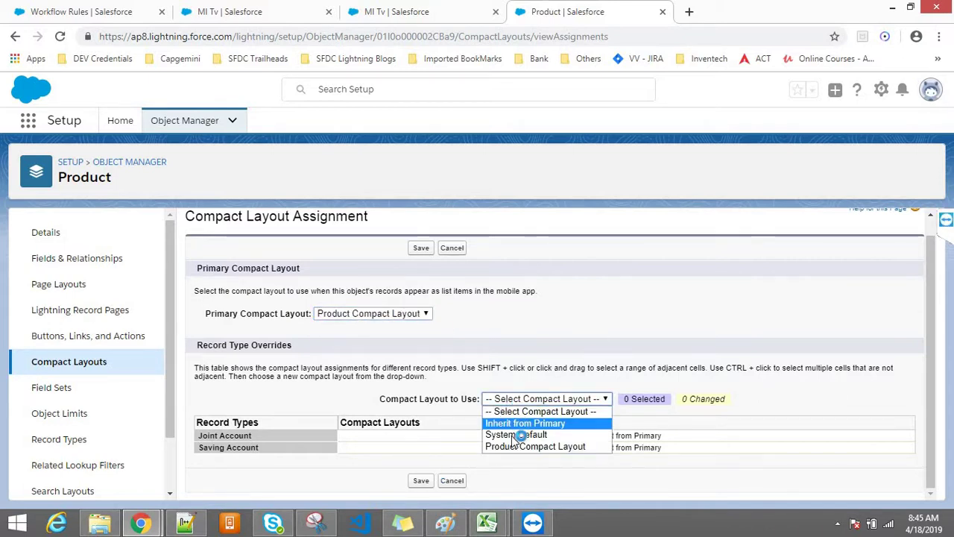
left_click(510, 446)
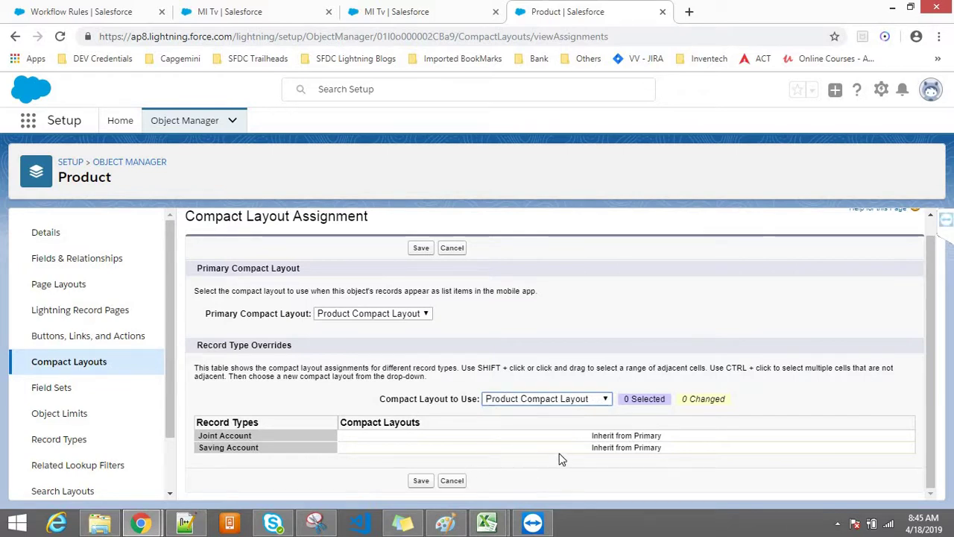
left_click(604, 448)
left_click(601, 436)
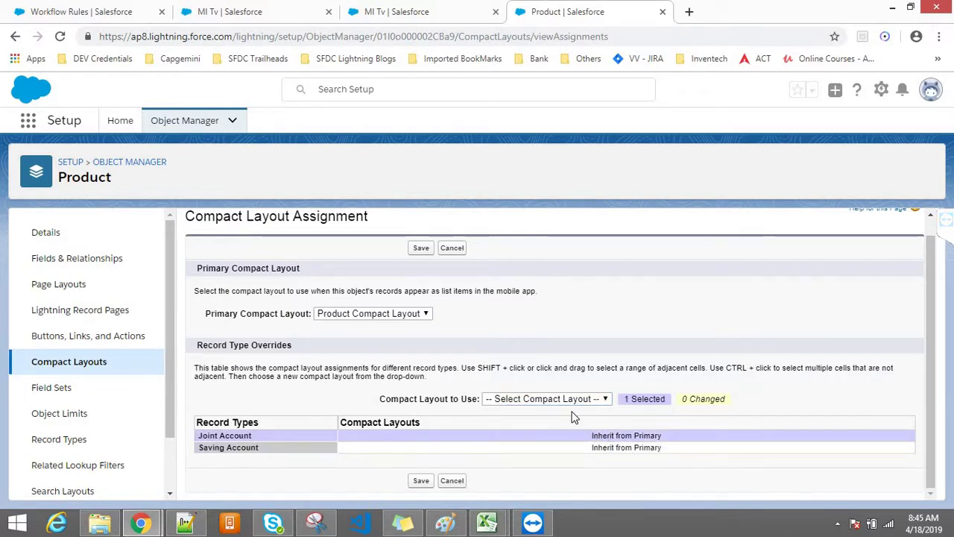
left_click(565, 403)
left_click(593, 447)
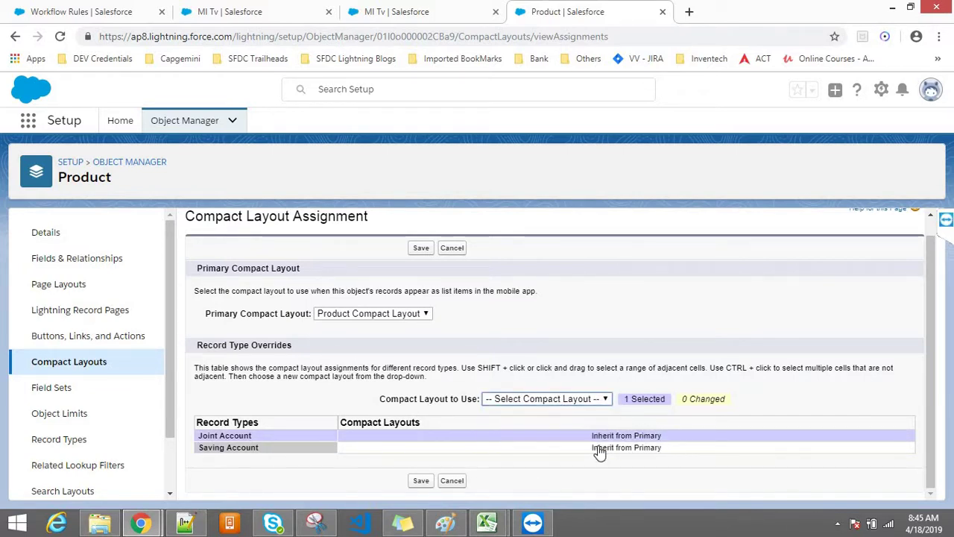
left_click(606, 448)
left_click(548, 400)
left_click(544, 446)
left_click(423, 480)
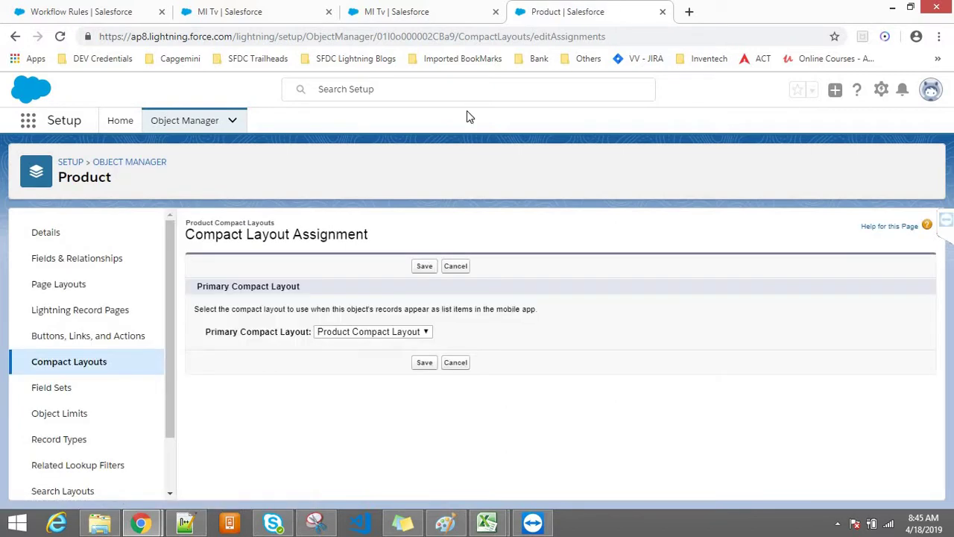
left_click(422, 266)
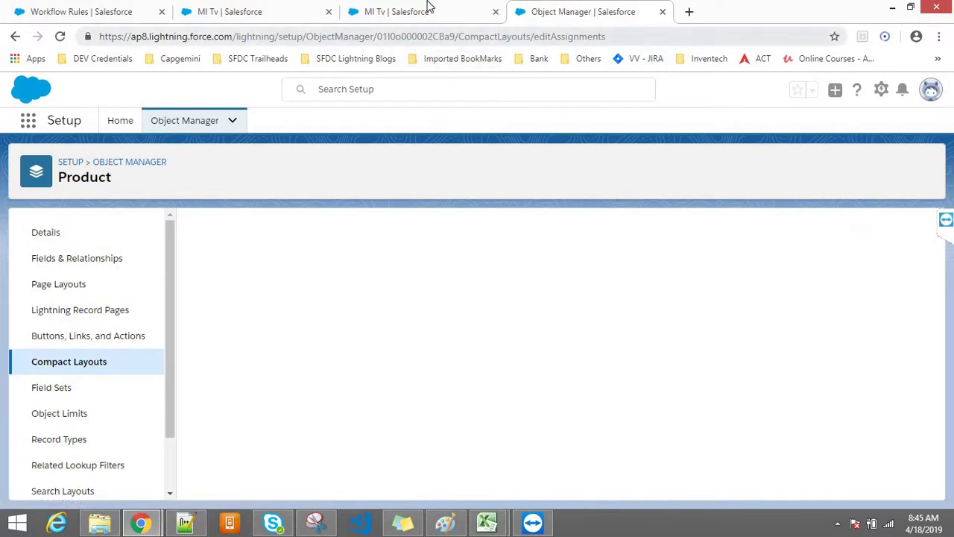
Reload the MI Tv record and cancel out of the assignment edit form
left_click(408, 9)
left_click(375, 38)
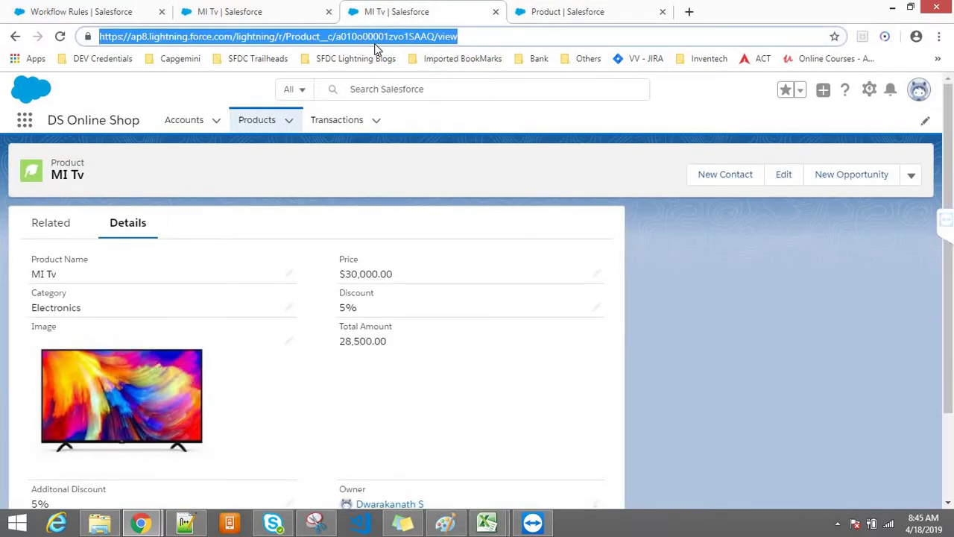
key("Return")
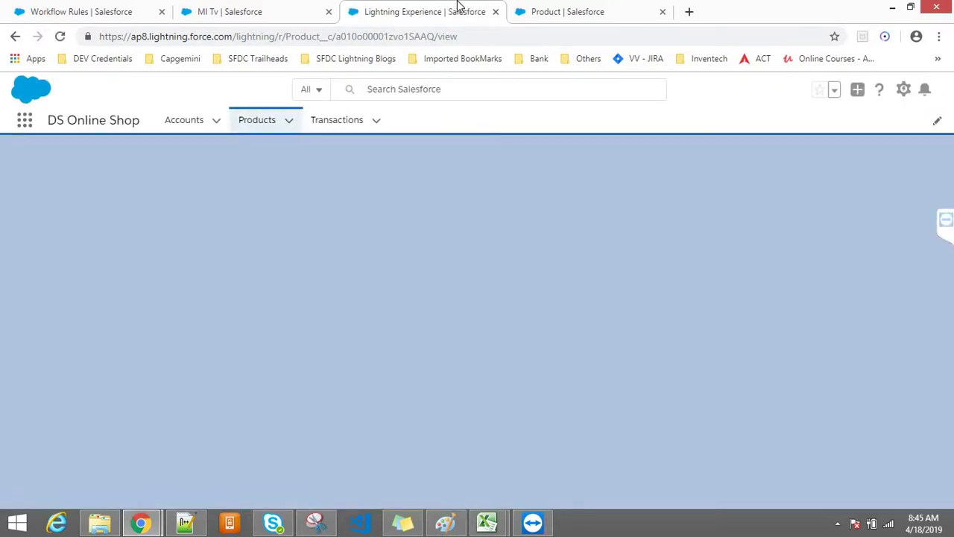
left_click(520, 12)
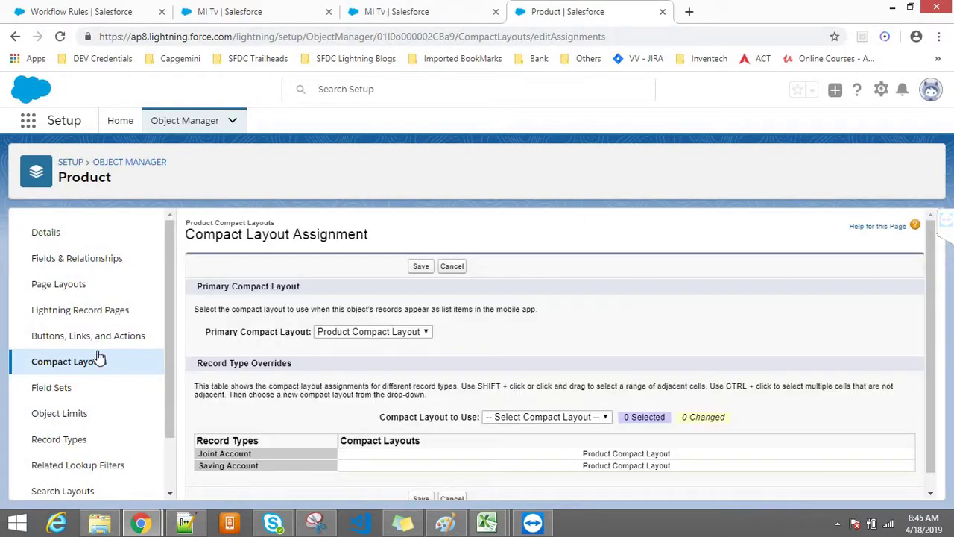
left_click(456, 266)
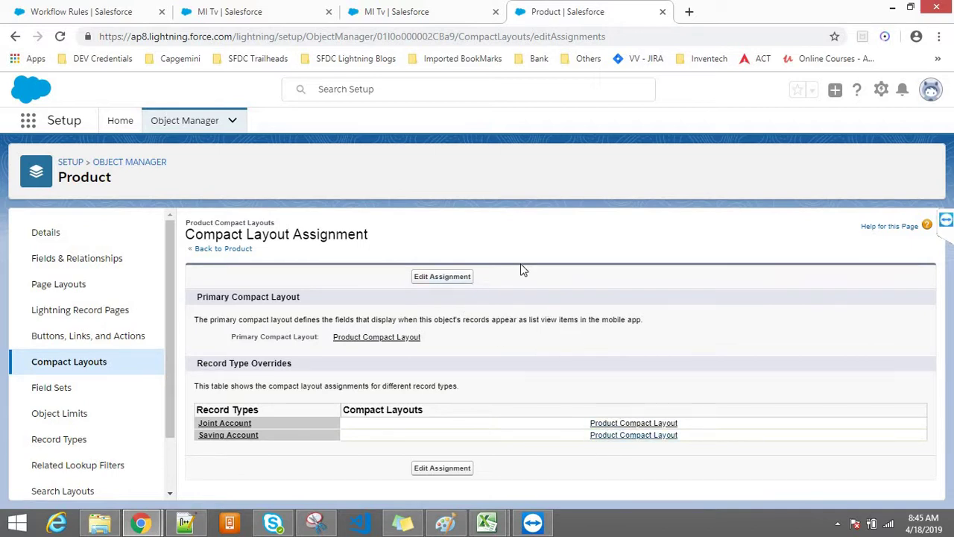
Check that MI Tv's highlights show Published ? and Category, then return to Workflow Rules
left_click(355, 7)
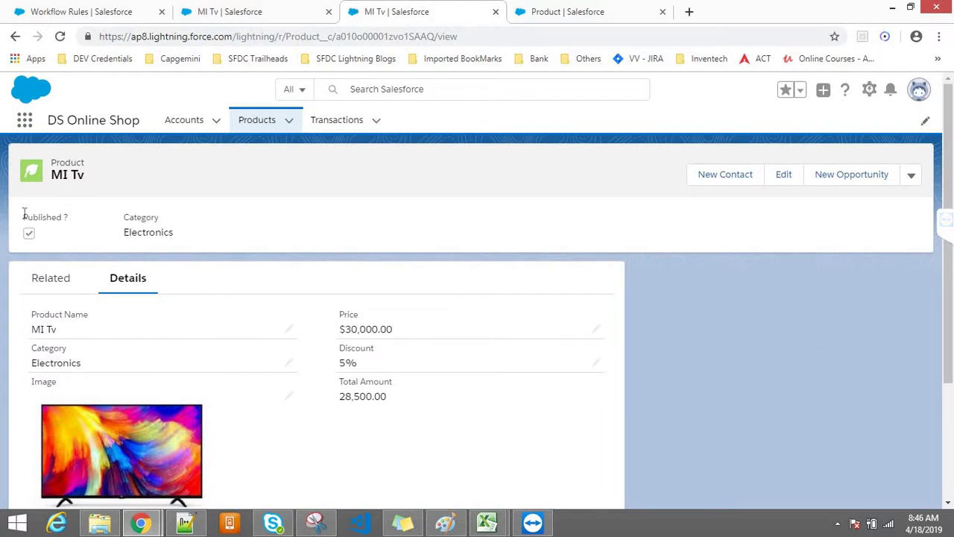
left_click_drag(67, 216, 21, 219)
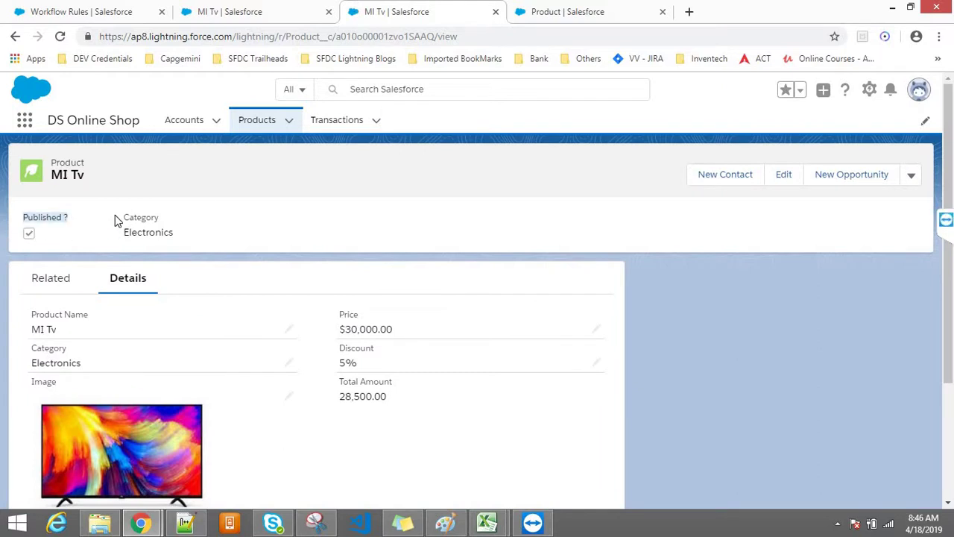
left_click(170, 223)
double_click(170, 222)
left_click(358, 267)
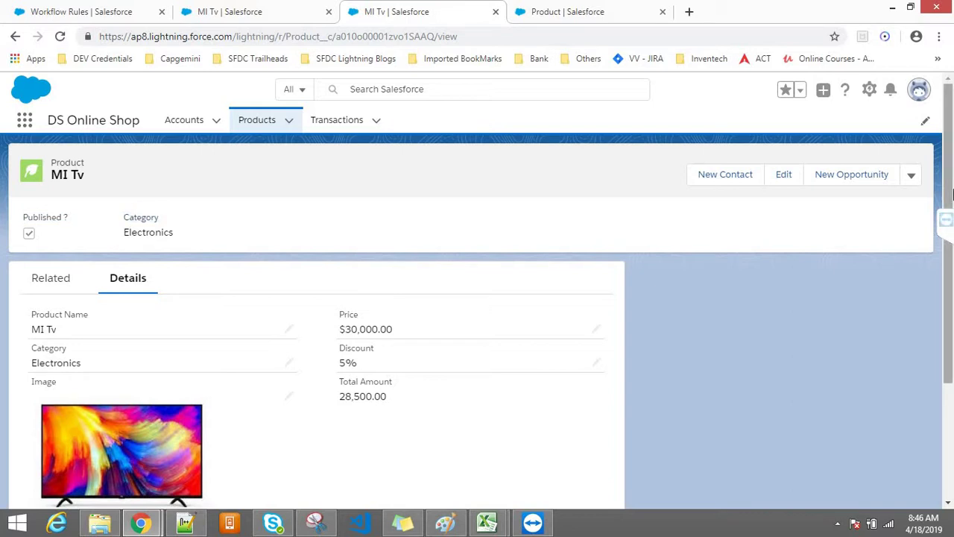
left_click_drag(949, 259, 949, 267)
scroll(949, 267, "down", 2)
scroll(949, 267, "up", 3)
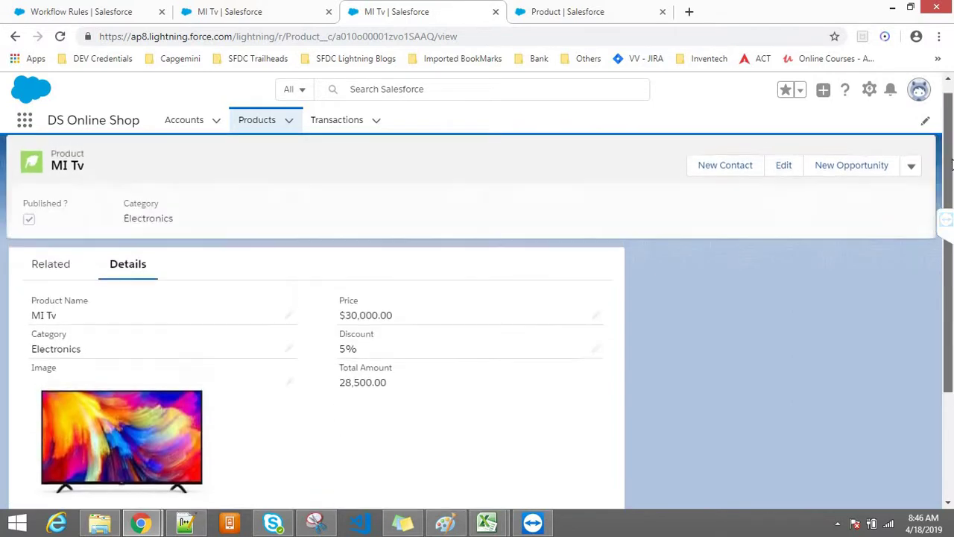
left_click_drag(71, 219, 17, 224)
left_click(14, 221)
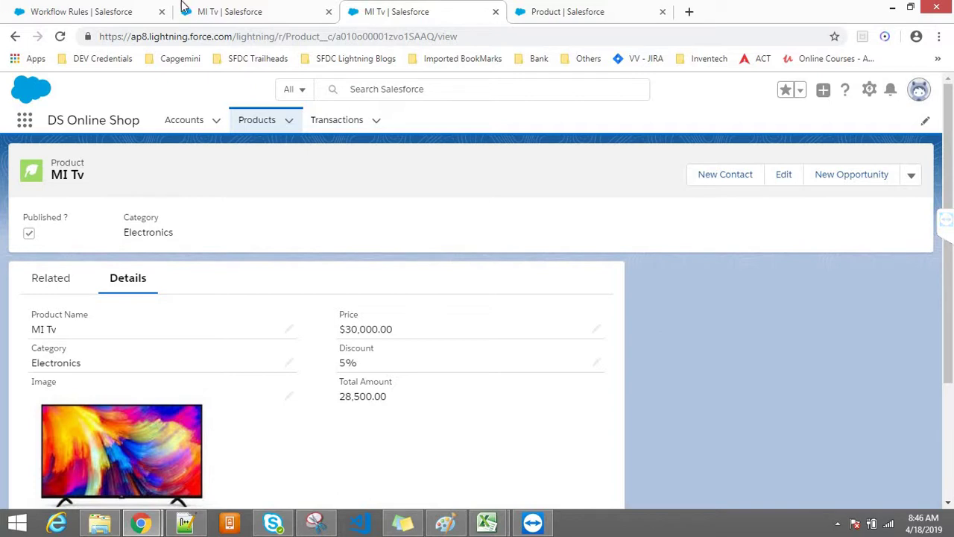
left_click(85, 8)
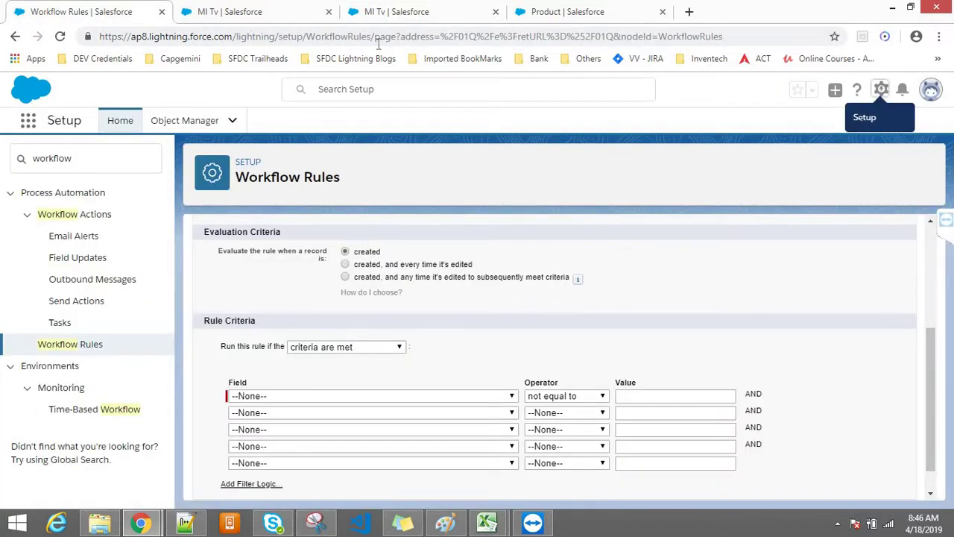
Reload the Workflow Rules page to restart the New Workflow Rule wizard
left_click(353, 44)
key("Return")
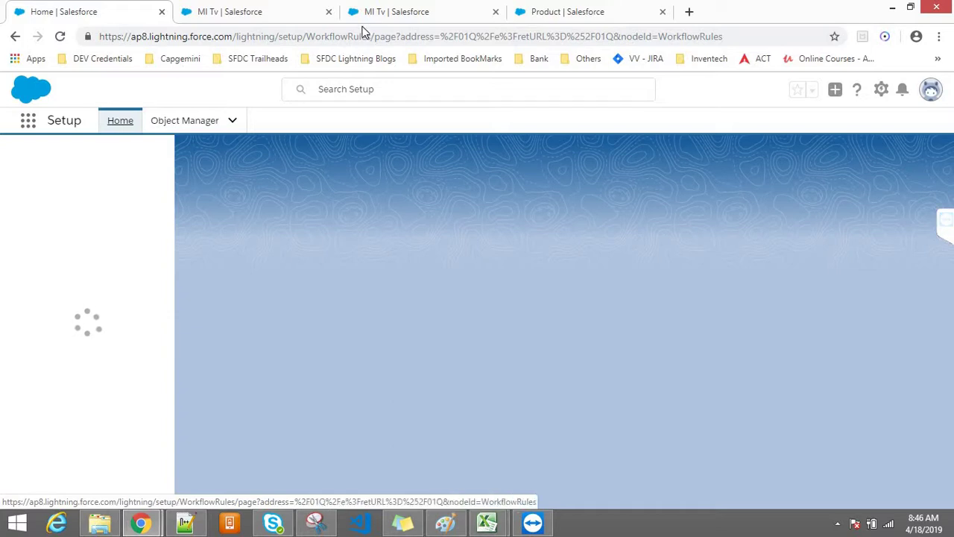
left_click(269, 7)
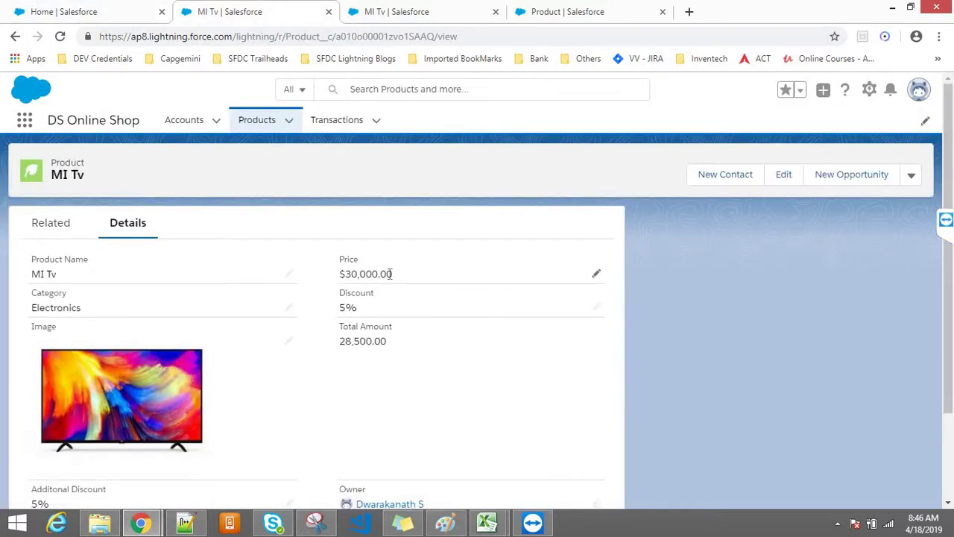
left_click(95, 7)
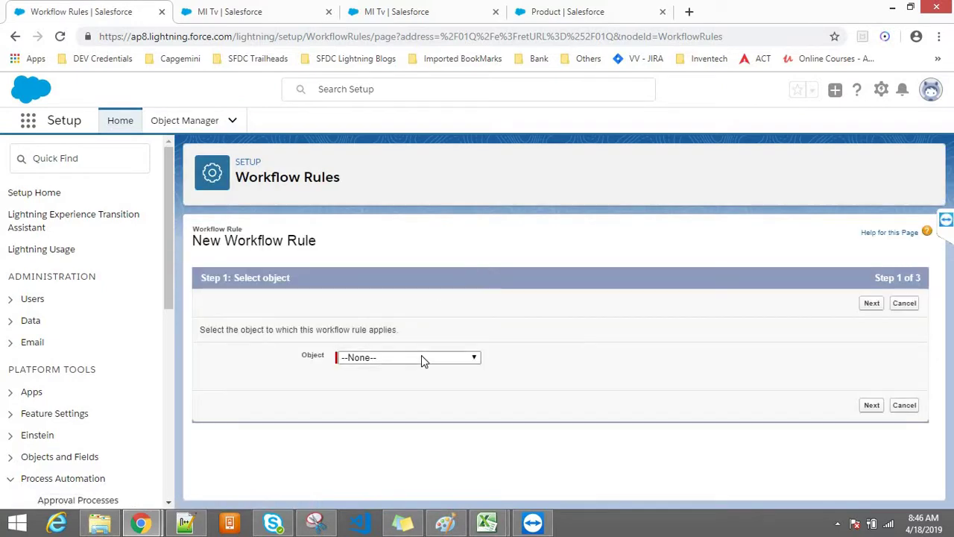
Choose Product as the object the workflow rule applies to
left_click(421, 357)
key("p")
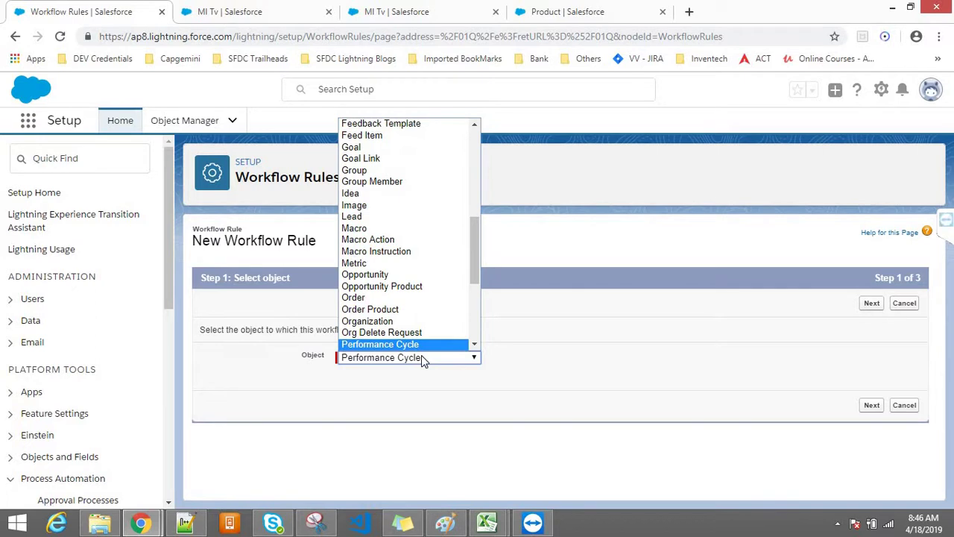
key("Down")
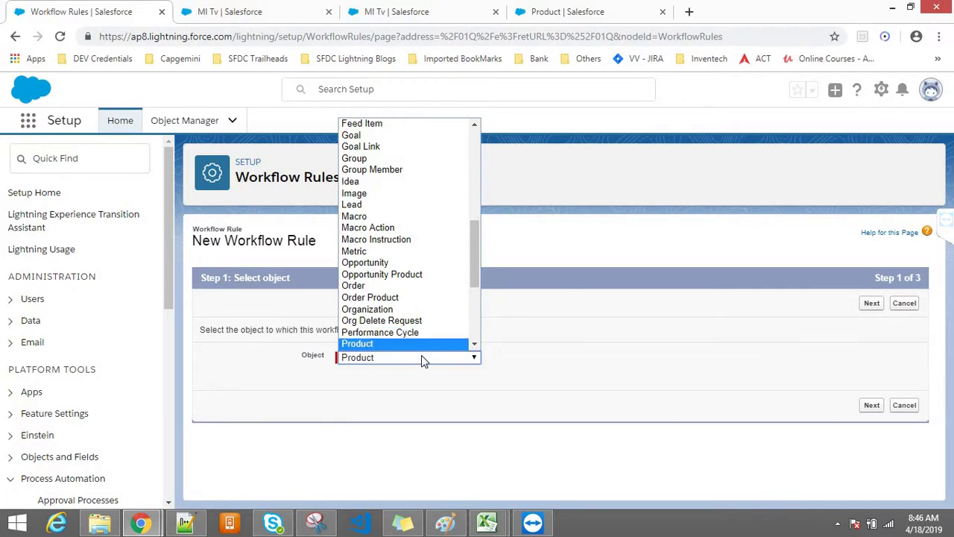
key("Return")
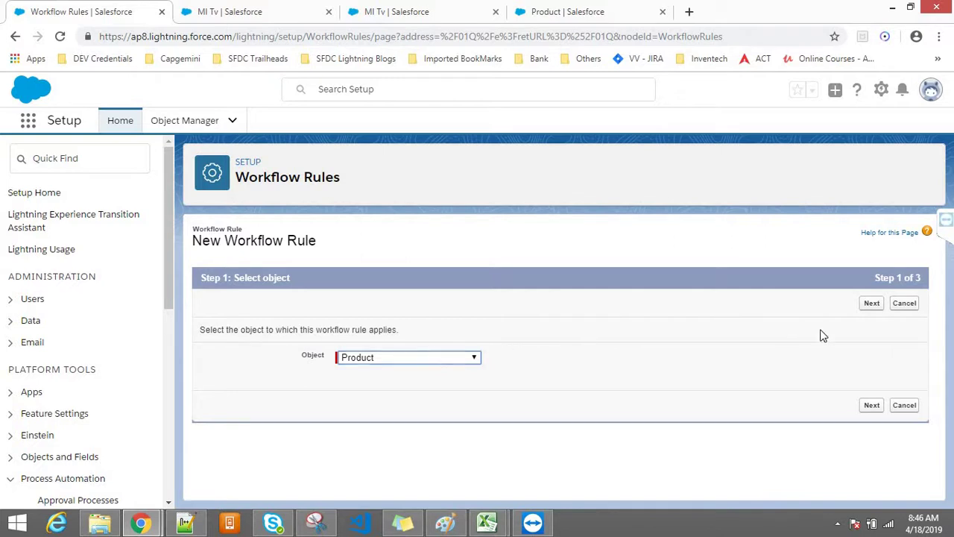
left_click(449, 361)
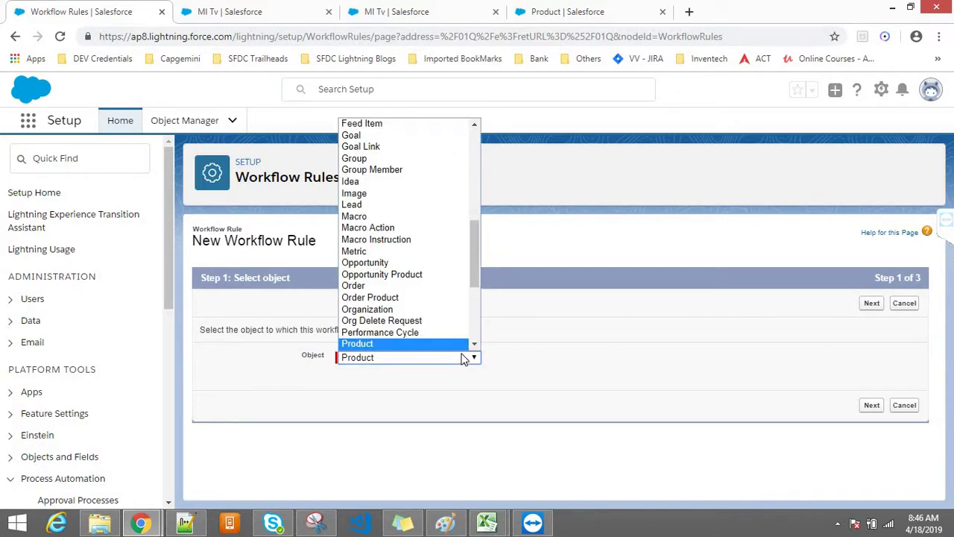
left_click(474, 347)
left_click(475, 348)
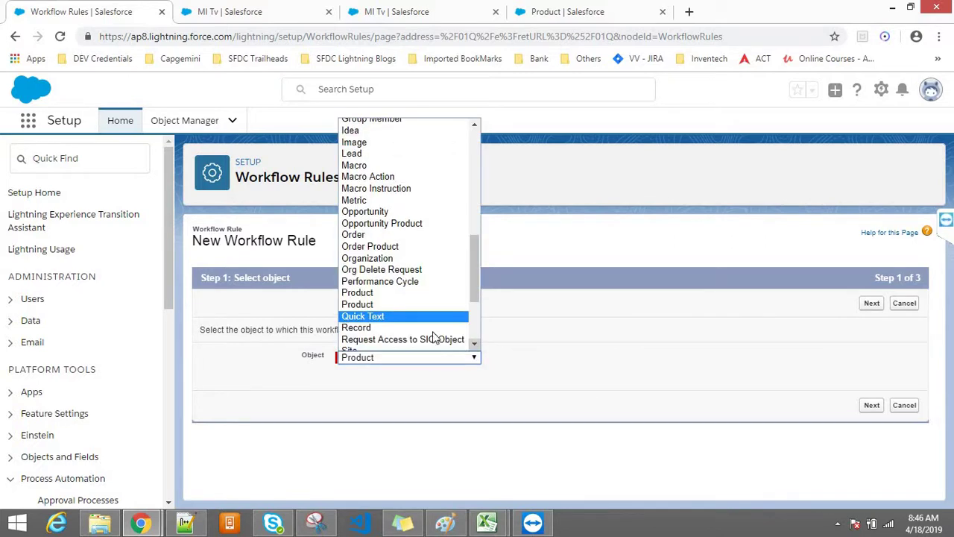
left_click(387, 304)
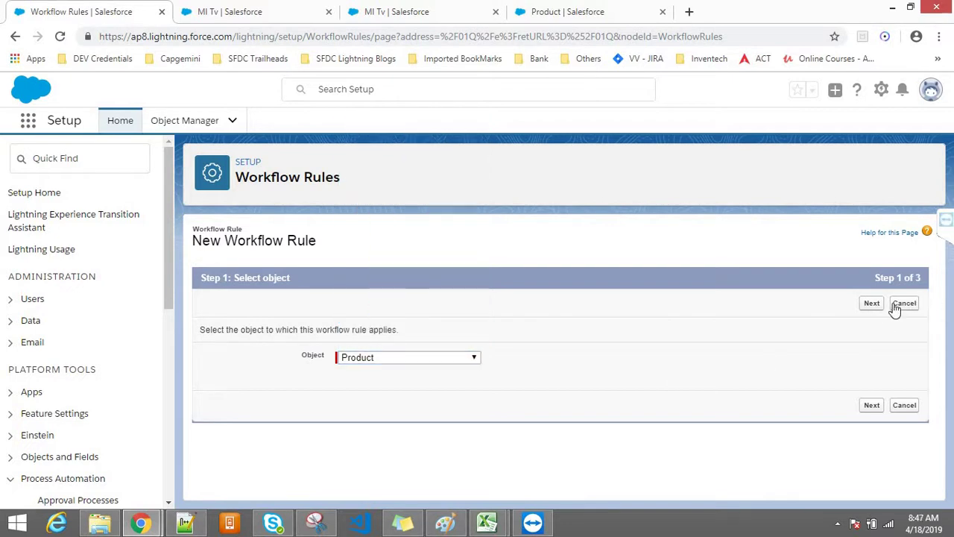
Name the rule 'New Product Creation Alert to Customer' and evaluate it when created and every edit
left_click(870, 307)
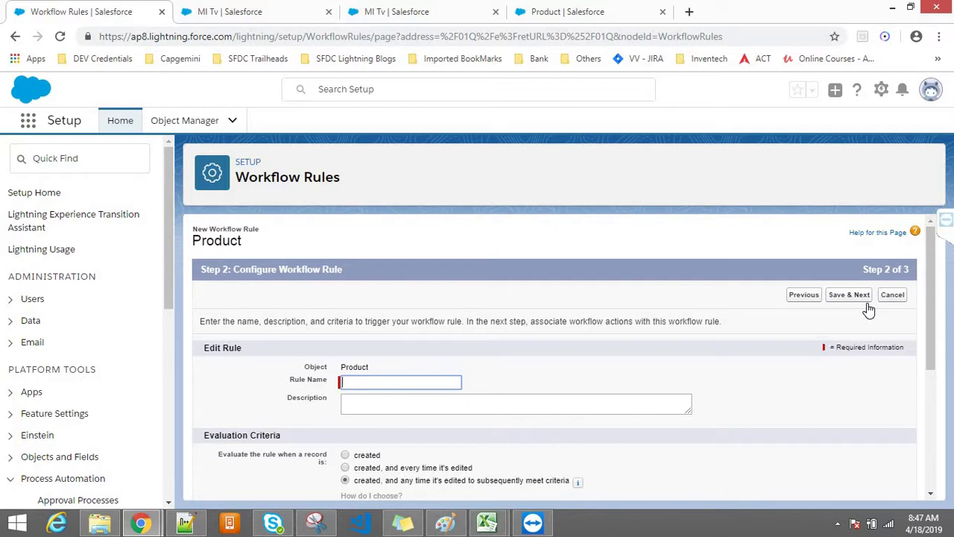
type("Notify Customer on Cr")
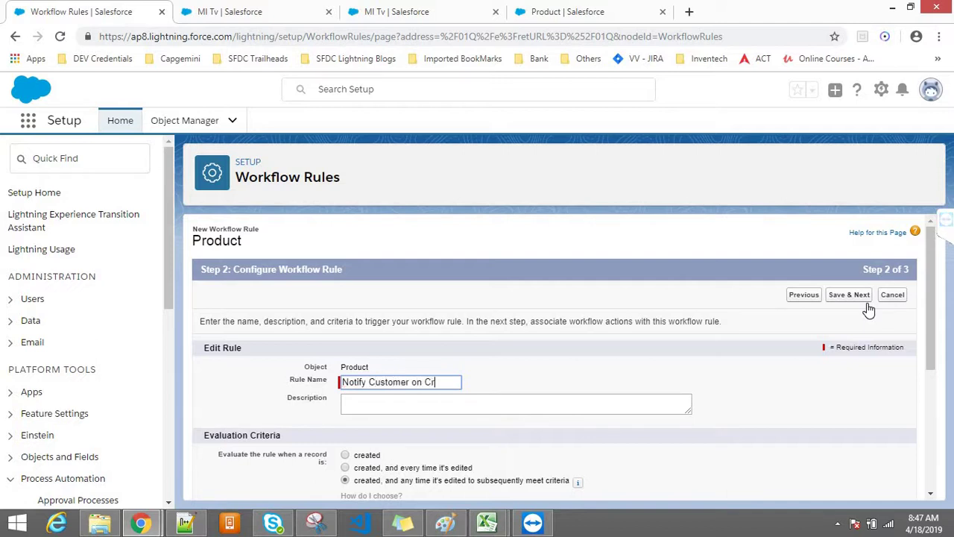
type("eattion")
key("BackSpace")
key("BackSpace")
key("BackSpace")
key("BackSpace")
key("BackSpace")
key("BackSpace")
key("BackSpace")
key("BackSpace")
key("BackSpace")
key("BackSpace")
key("BackSpace")
key("BackSpace")
key("BackSpace")
key("BackSpace")
key("BackSpace")
key("BackSpace")
key("BackSpace")
key("BackSpace")
key("BackSpace")
key("BackSpace")
key("BackSpace")
key("BackSpace")
key("BackSpace")
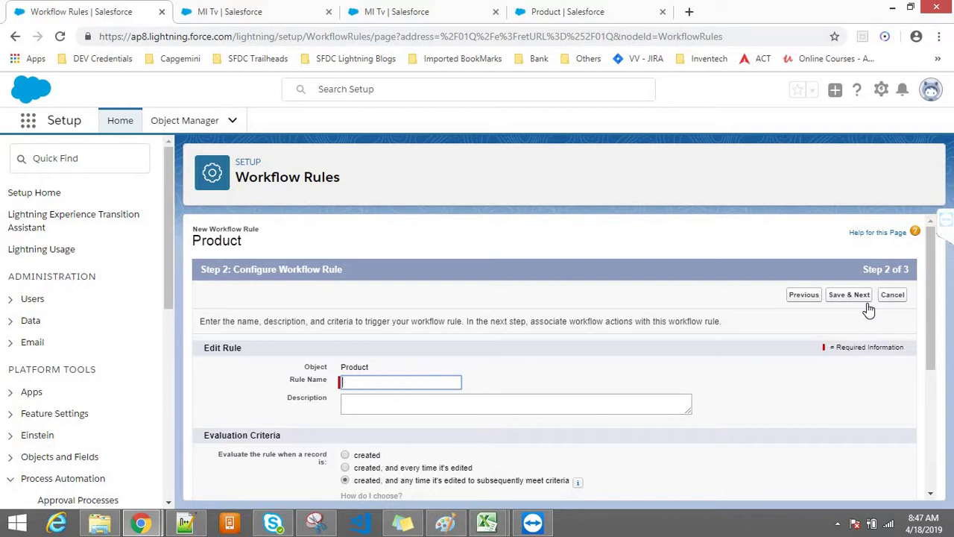
type("N")
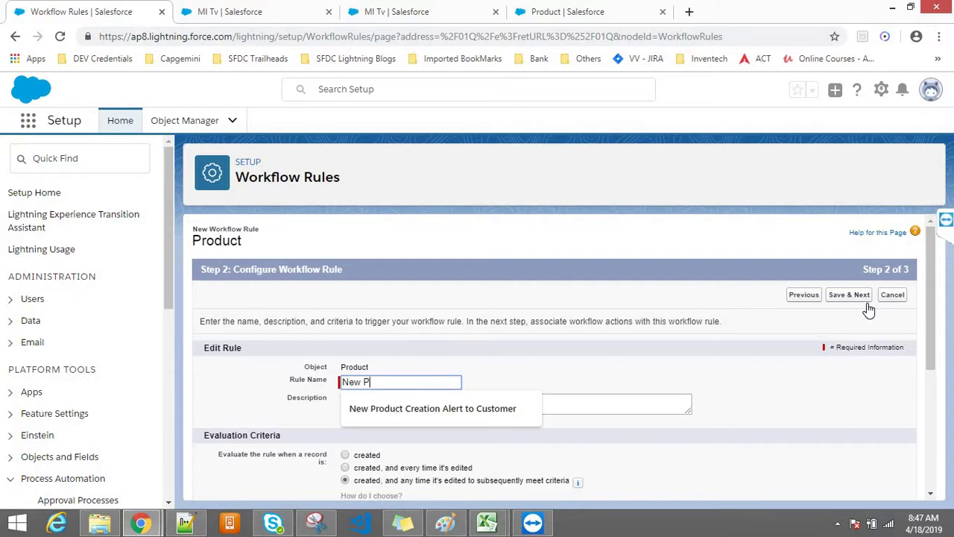
type("ew P")
key("Down")
key("Return")
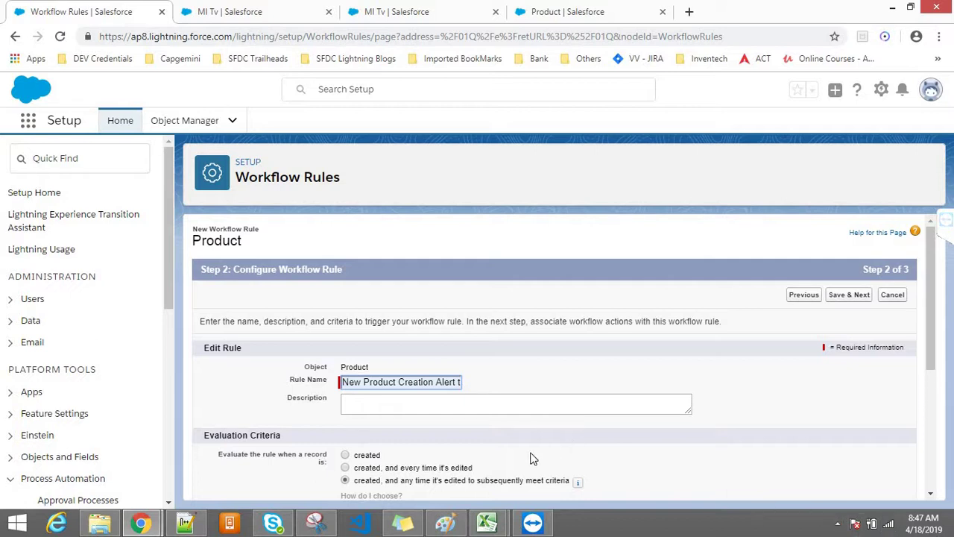
left_click(403, 469)
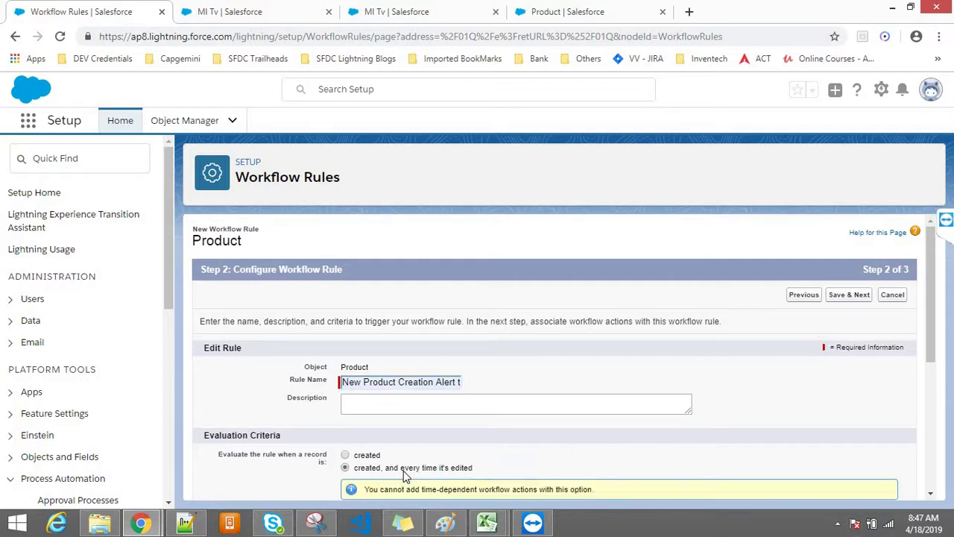
left_click_drag(929, 326, 920, 440)
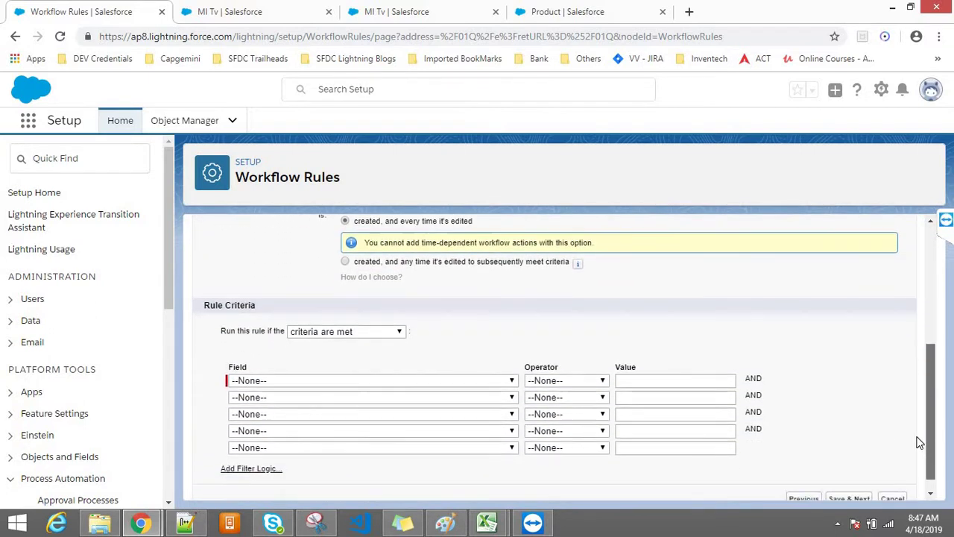
Set the rule criterion to Product: Published ? equals True
left_click(357, 380)
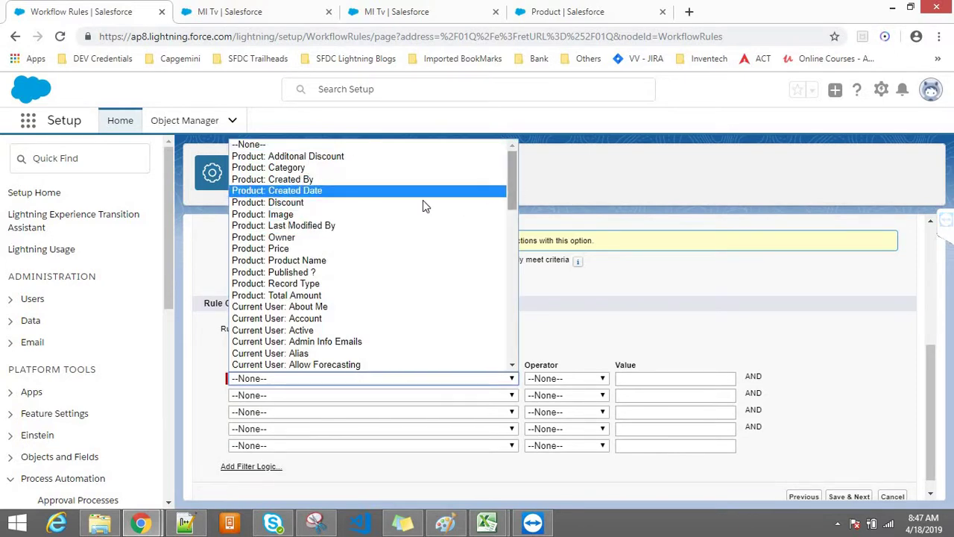
left_click(334, 272)
left_click(580, 380)
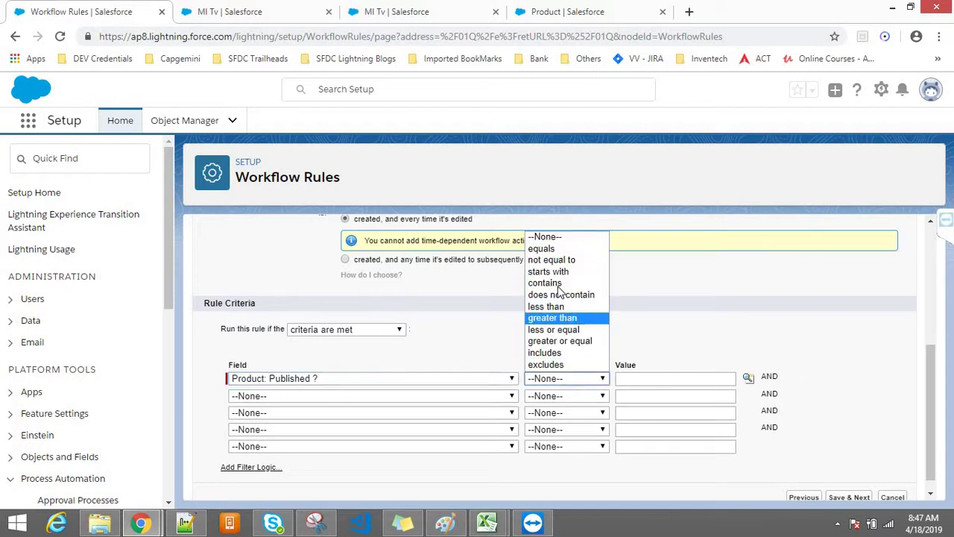
left_click(541, 250)
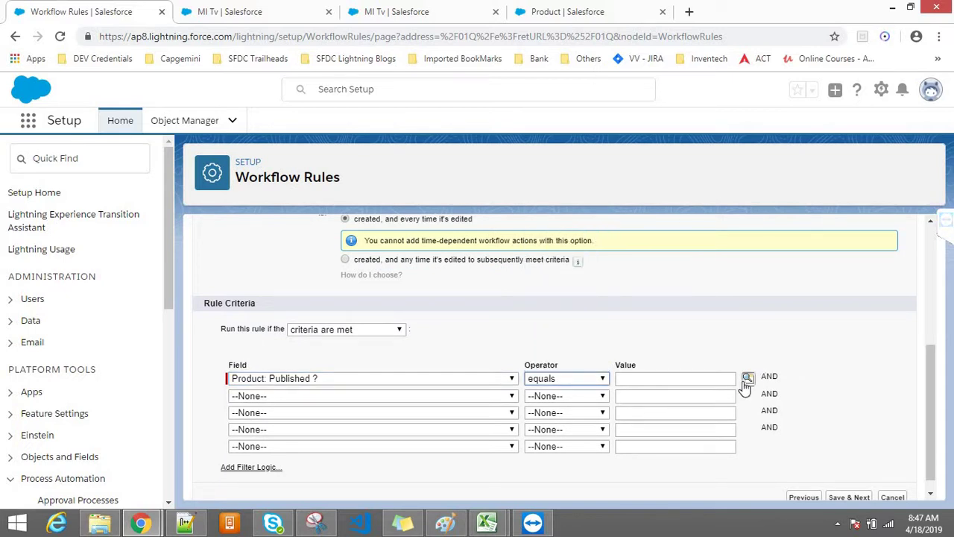
left_click(748, 378)
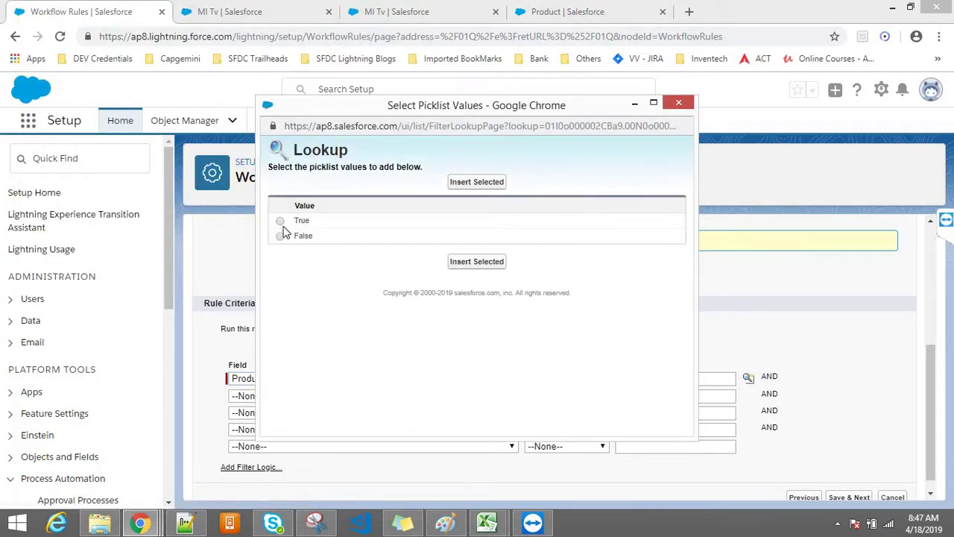
left_click(280, 223)
left_click(477, 262)
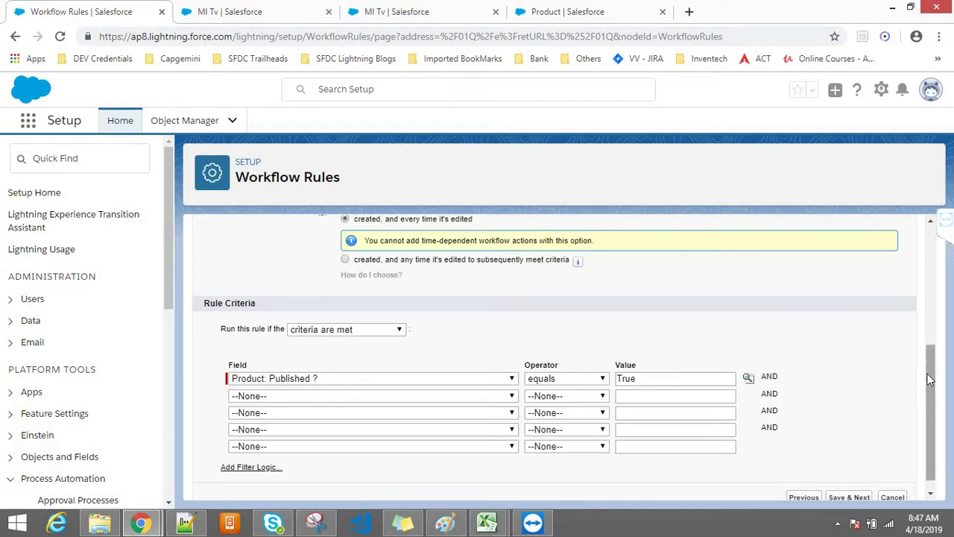
left_click(410, 376)
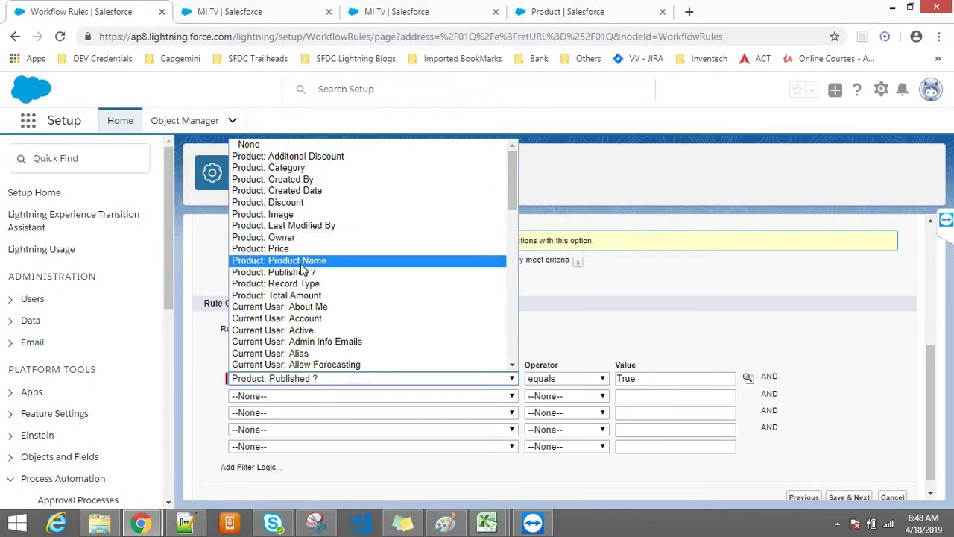
left_click(530, 274)
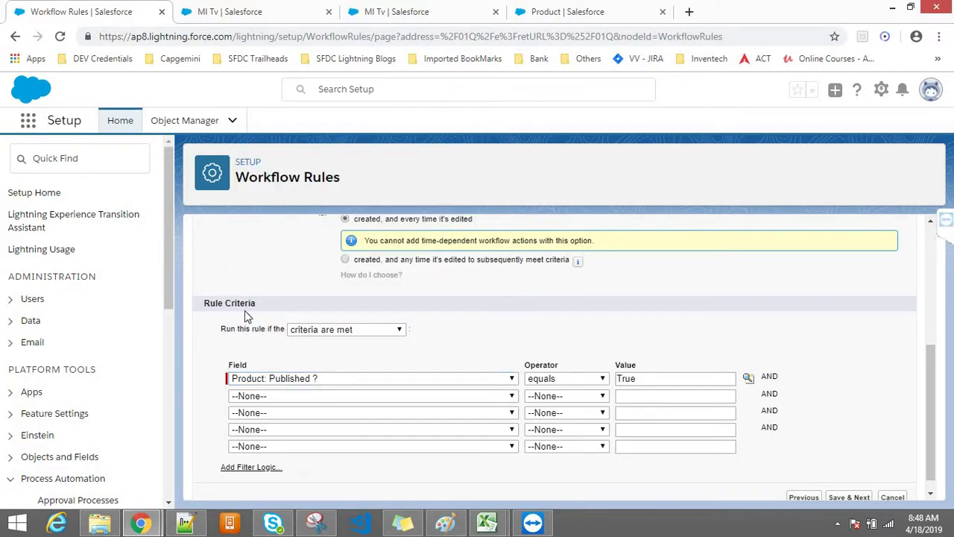
left_click_drag(236, 306, 181, 309)
left_click(377, 360)
left_click(402, 9)
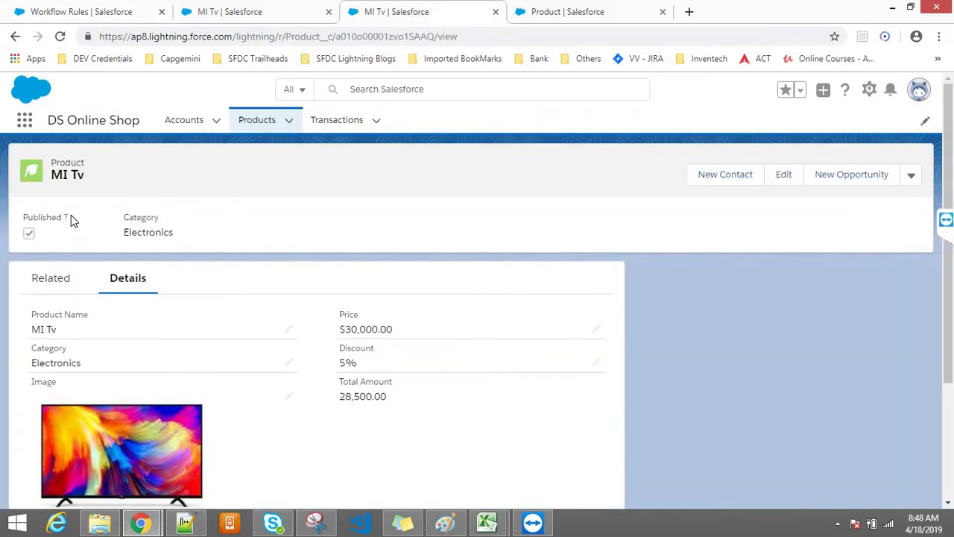
left_click_drag(70, 216, 23, 219)
left_click(192, 204)
left_click(238, 9)
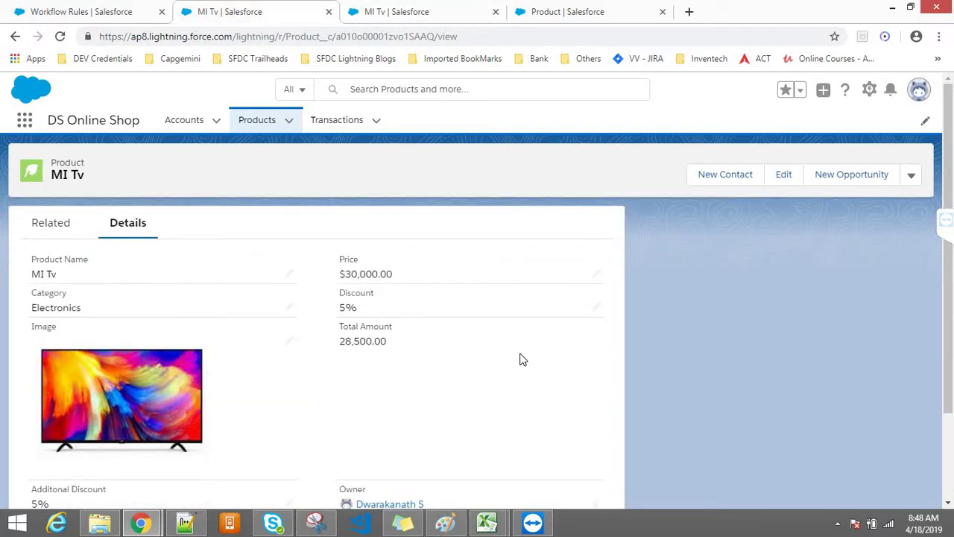
left_click(131, 5)
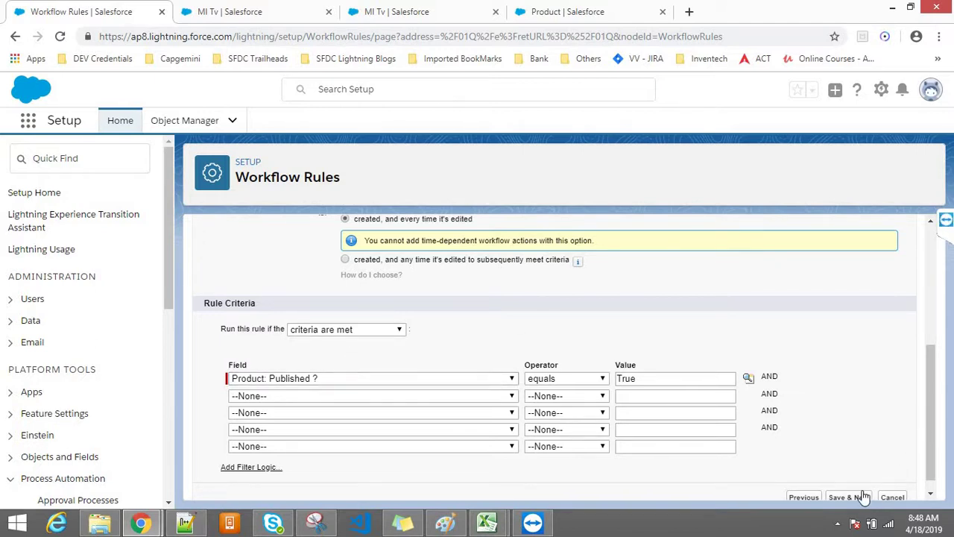
Save the rule with Save & Next and click Done to reach its detail page
left_click(843, 501)
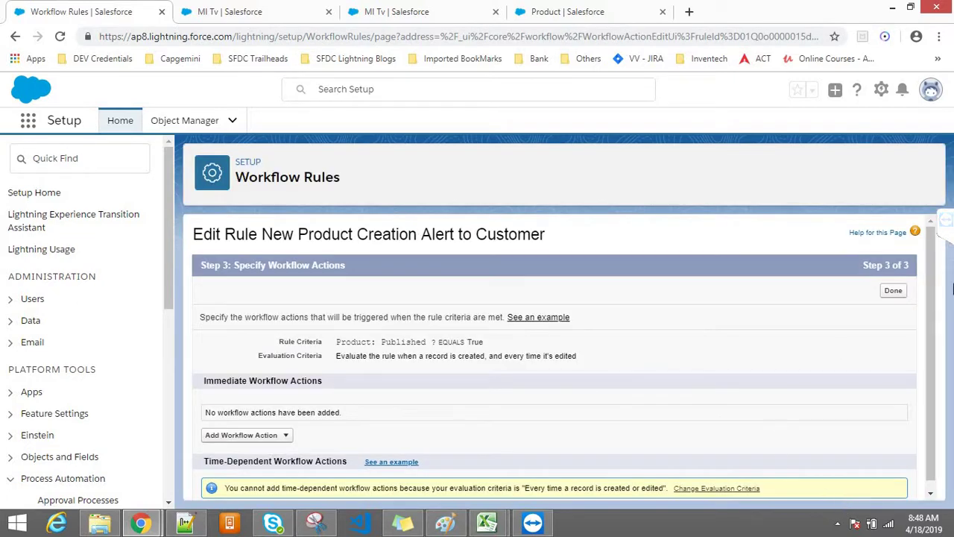
scroll(925, 313, "down", 1)
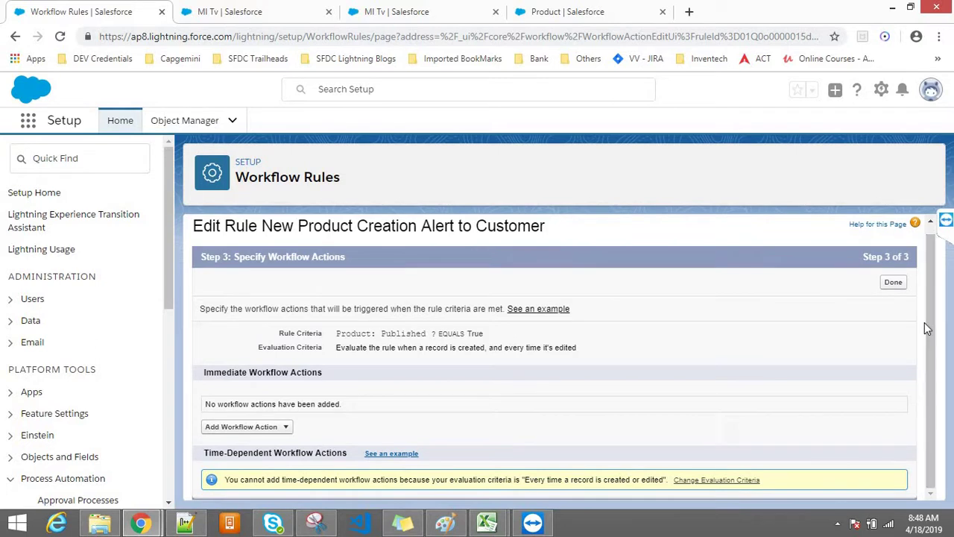
left_click(889, 288)
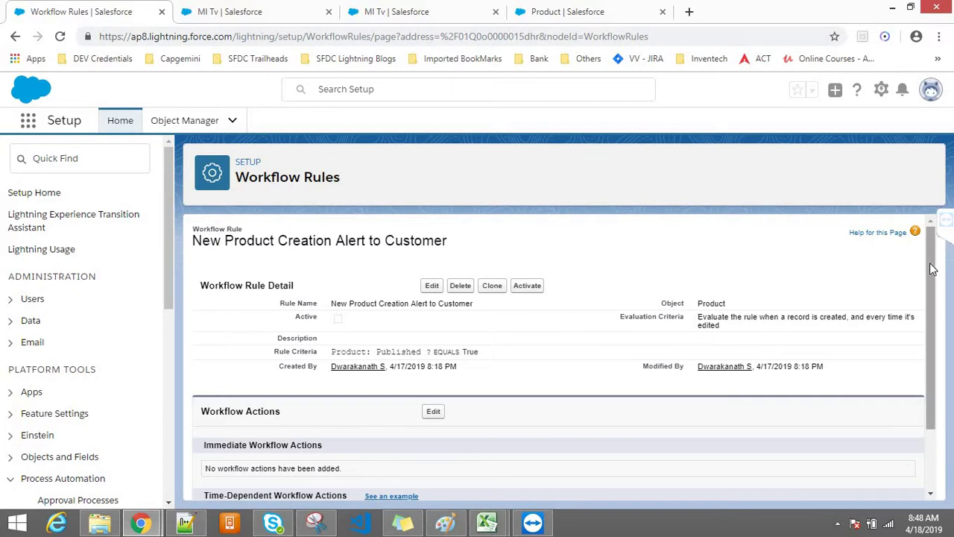
Edit the rule's Workflow Actions and bring up the Add Workflow Action type list
scroll(924, 330, "down", 3)
scroll(924, 330, "up", 2)
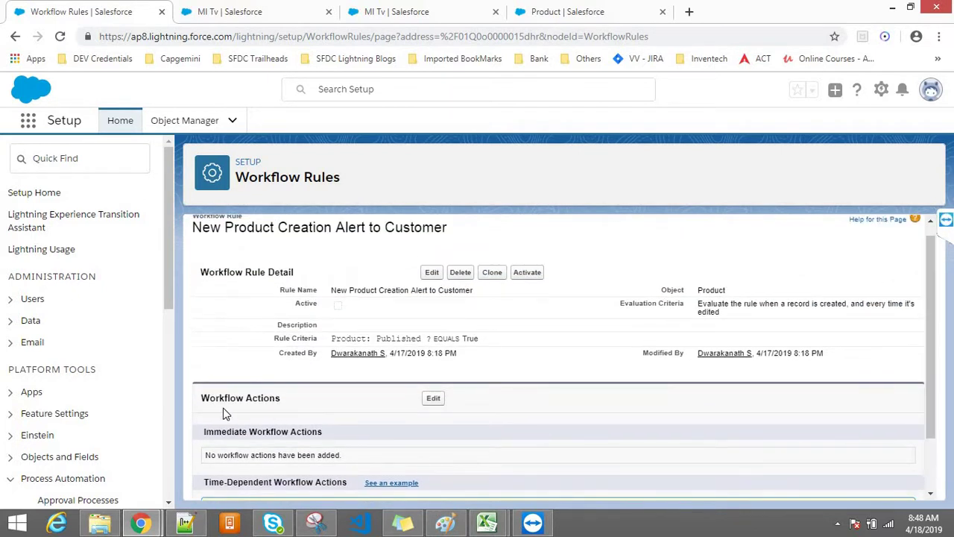
left_click_drag(209, 397, 270, 424)
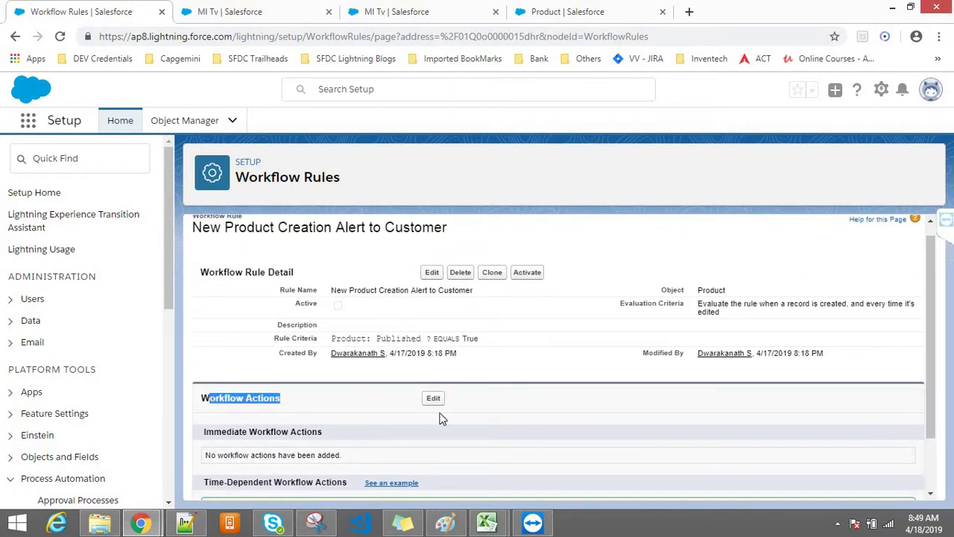
left_click(438, 401)
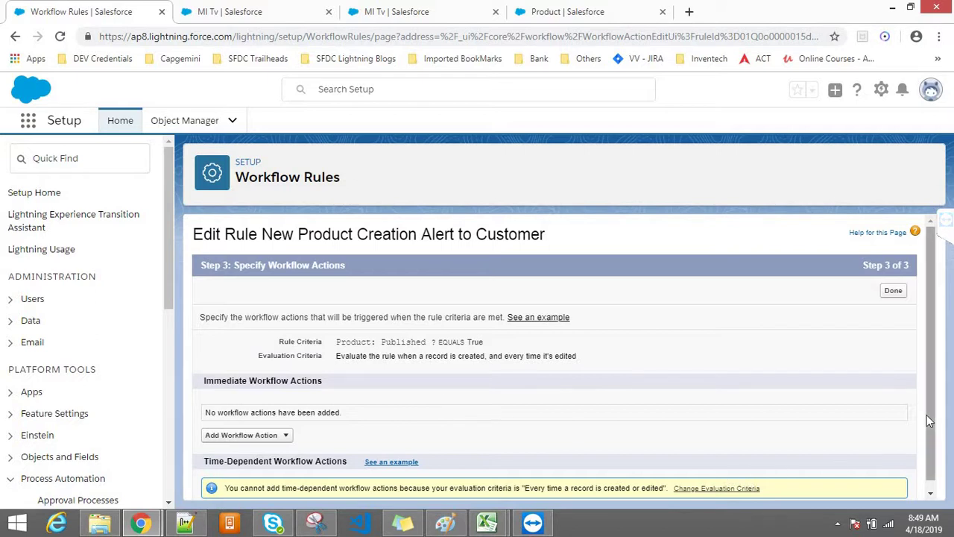
left_click_drag(927, 416, 926, 441)
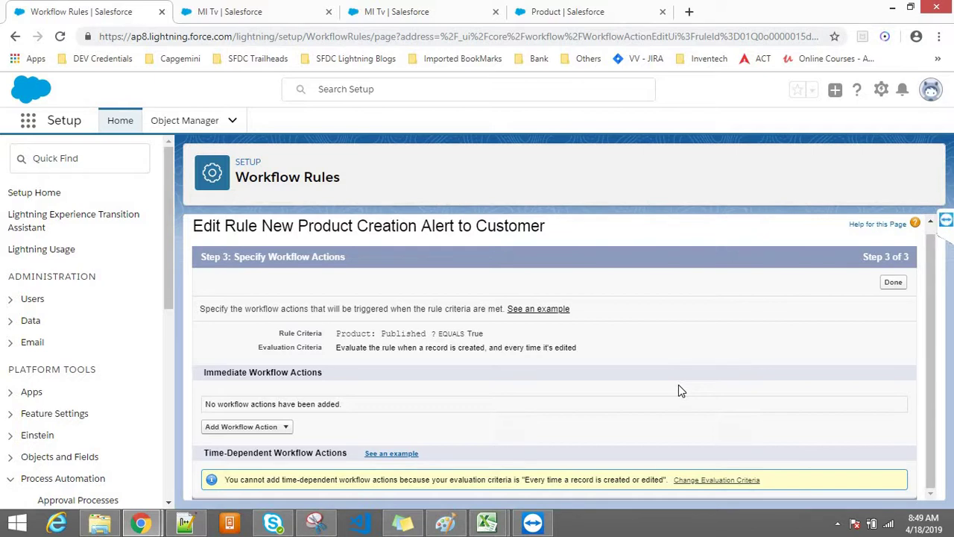
left_click(277, 427)
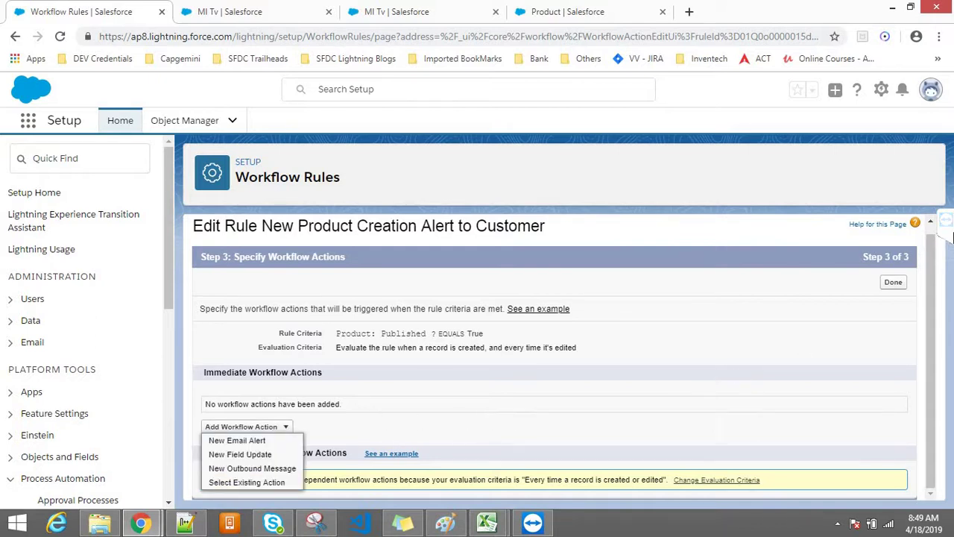
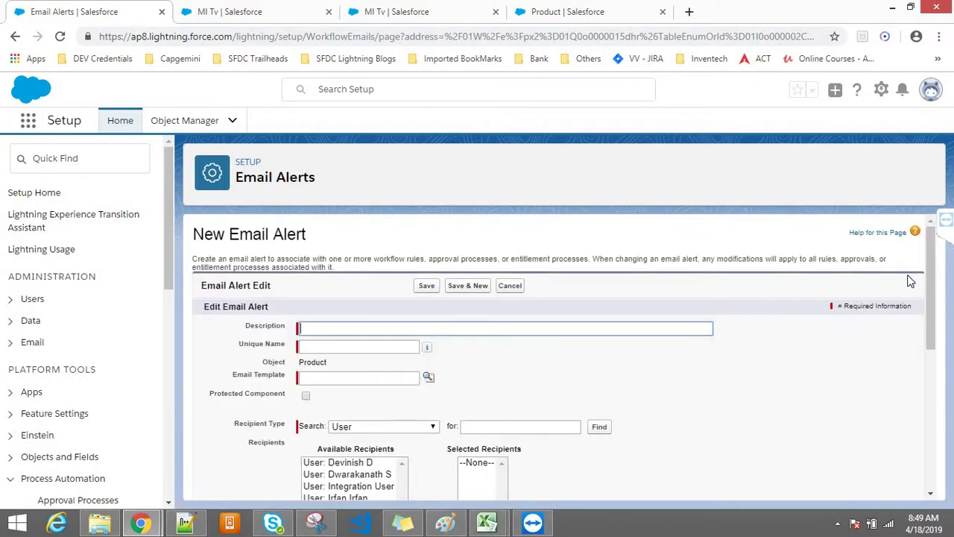
Enter 'Notify Customer' as the alert description so the unique name auto-fills as Notify_Customer
scroll(928, 287, "down", 1)
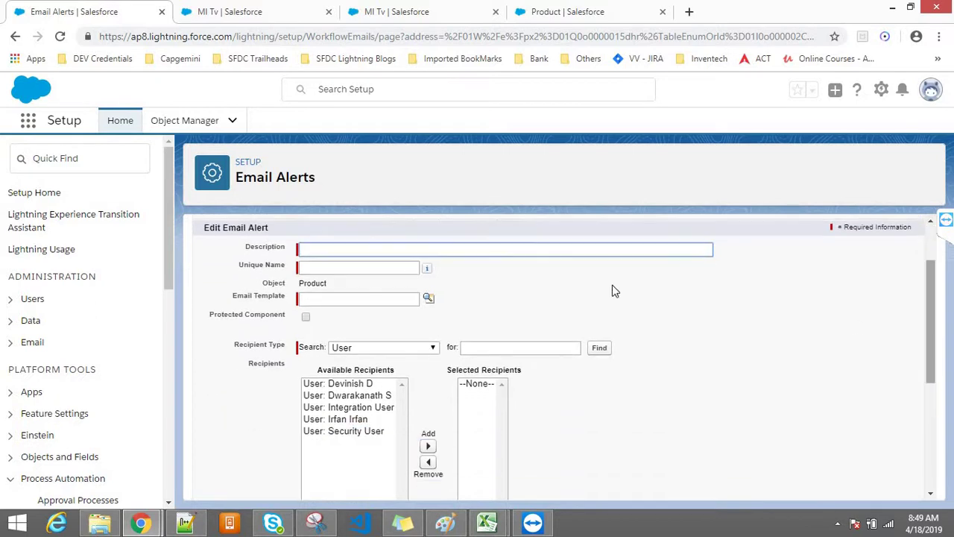
left_click(471, 247)
type("No")
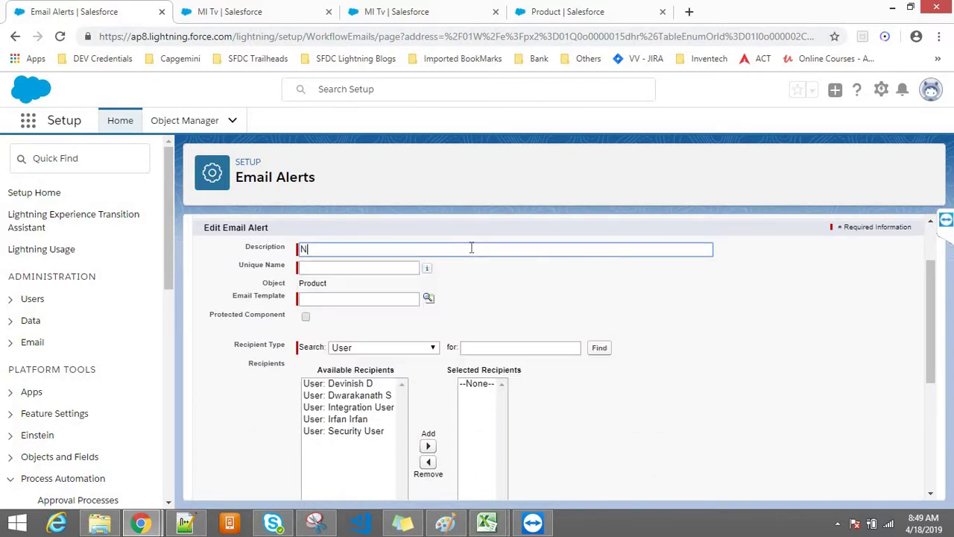
type("tify Customer")
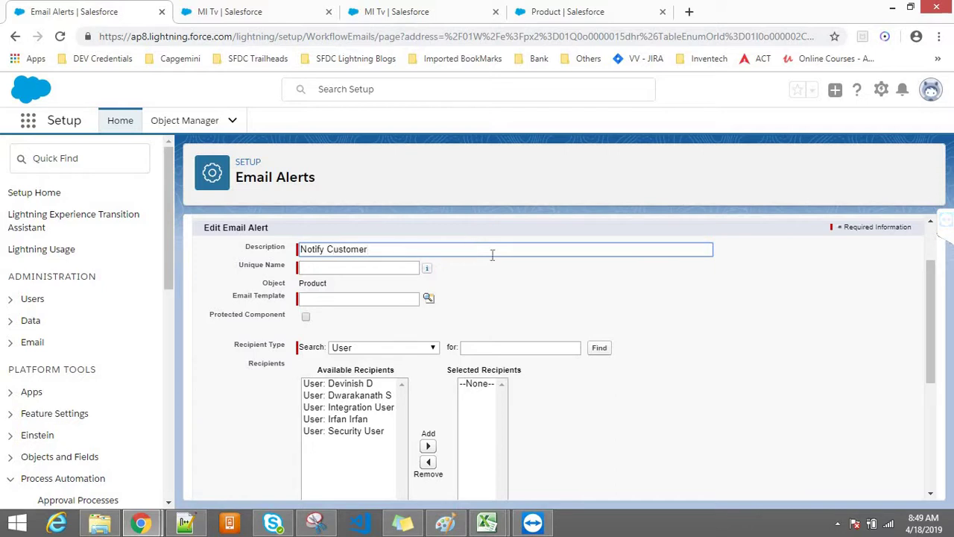
left_click(498, 282)
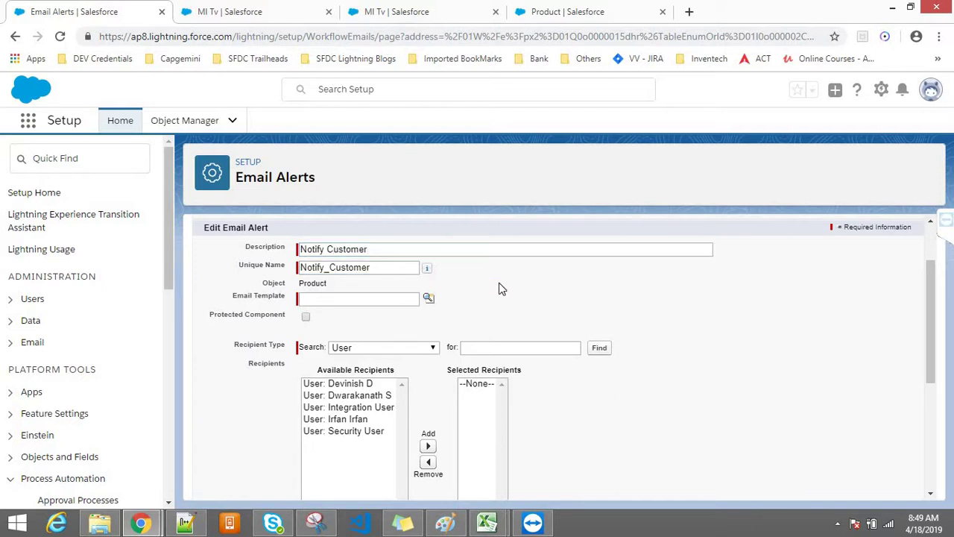
left_click(355, 298)
left_click_drag(288, 299, 232, 295)
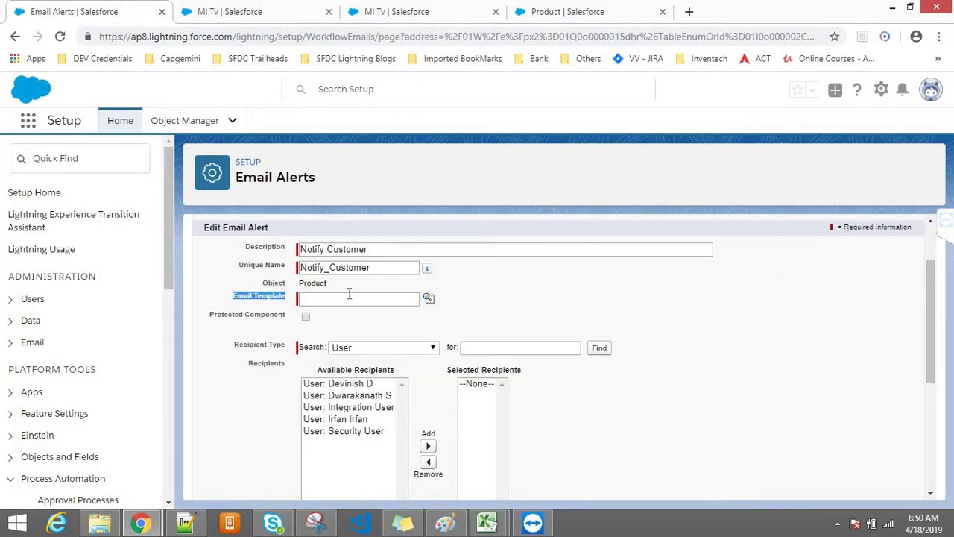
left_click(451, 299)
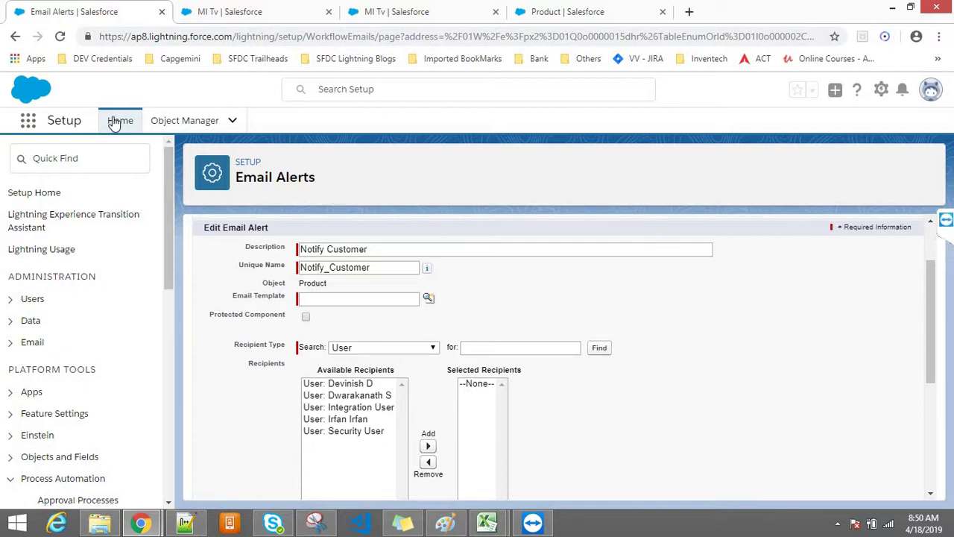
Find Classic Email Templates with Quick Find 'email Te' and open it in a new tab
left_click(37, 153)
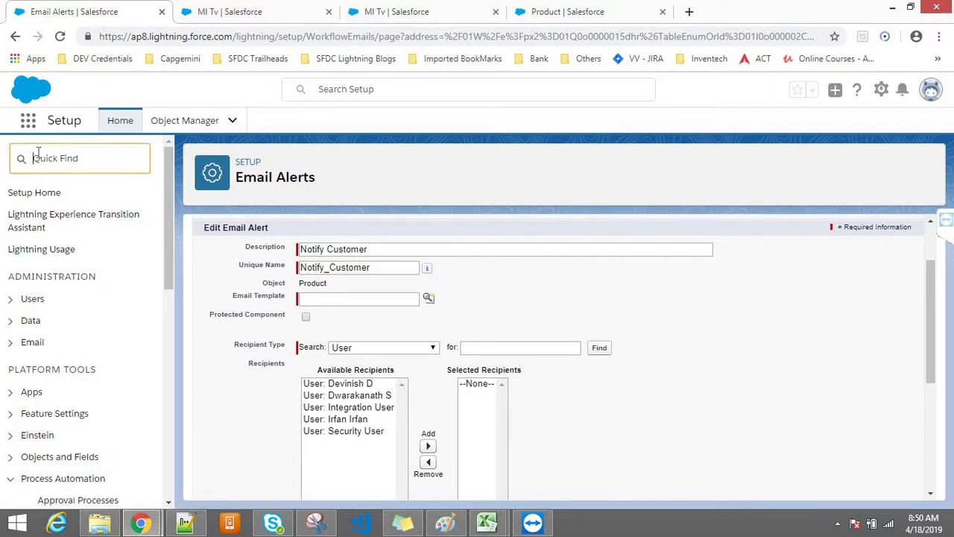
type("email Te")
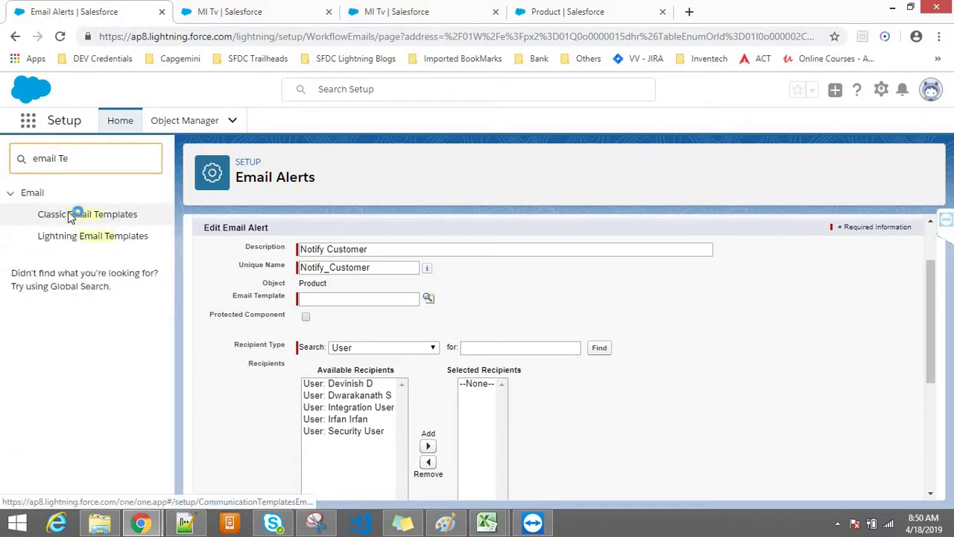
right_click(68, 218)
left_click(85, 223)
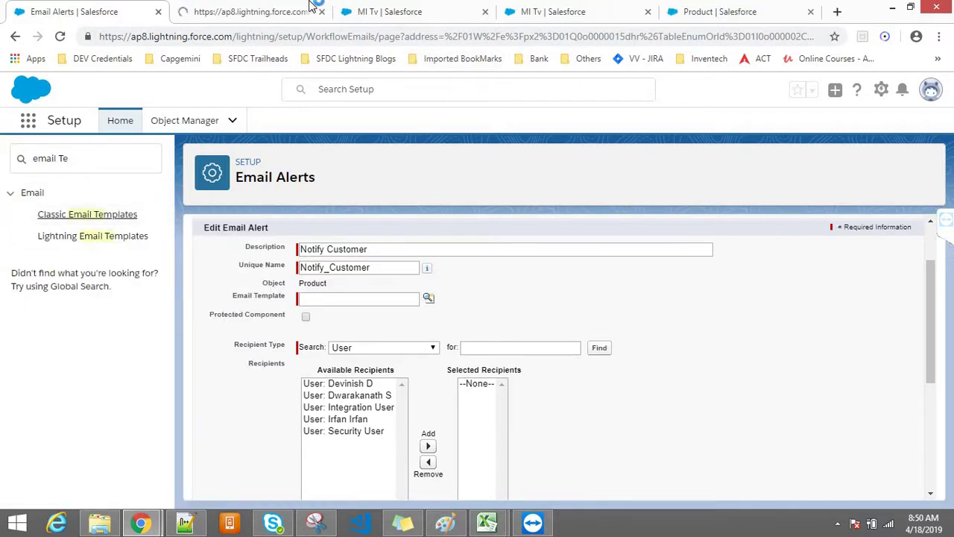
left_click(287, 8)
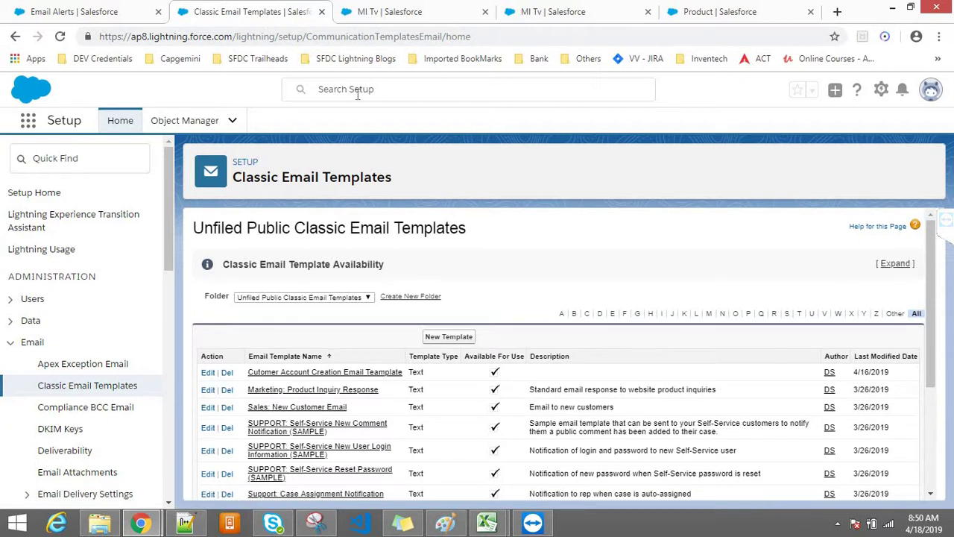
Preview the customer account creation template in its own tab, then return to the templates list
right_click(270, 375)
left_click(320, 383)
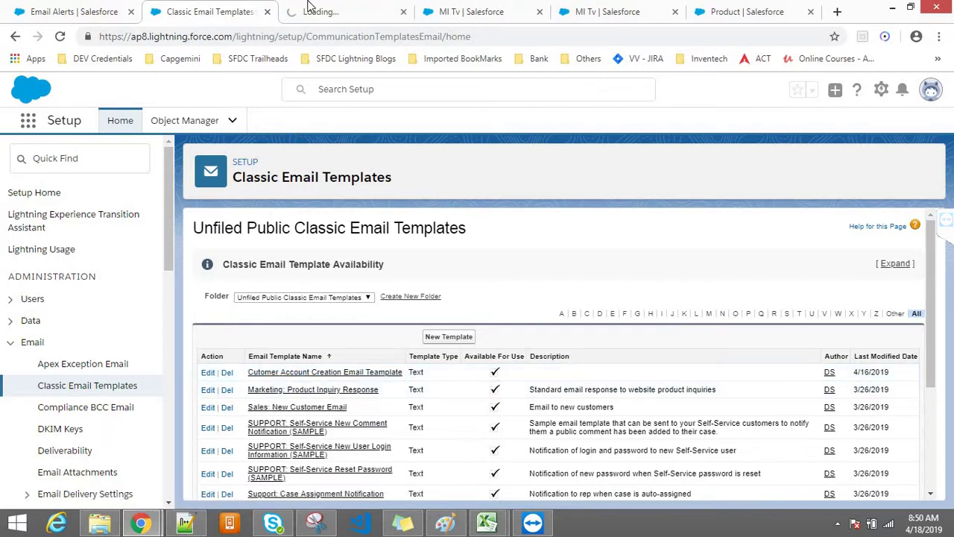
key("ctrl+Tab")
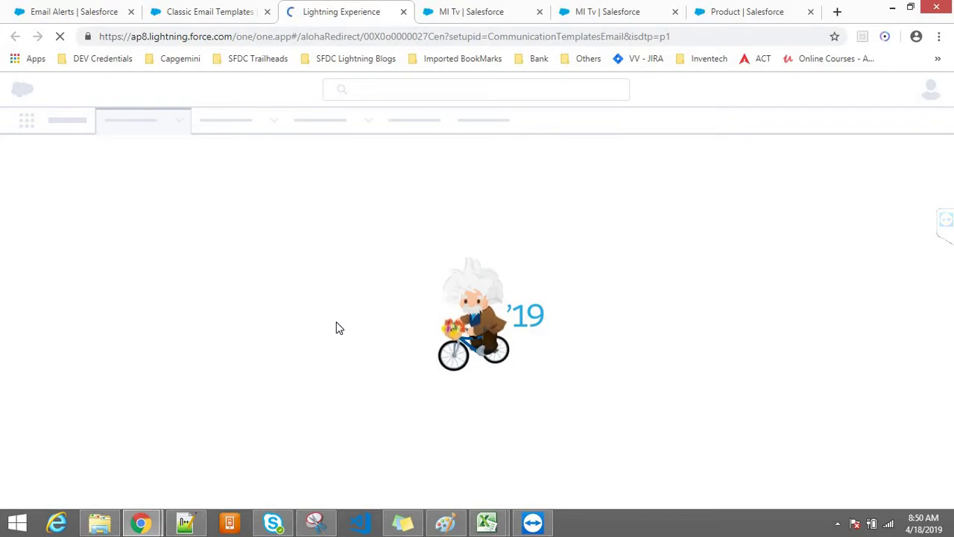
left_click(54, 9)
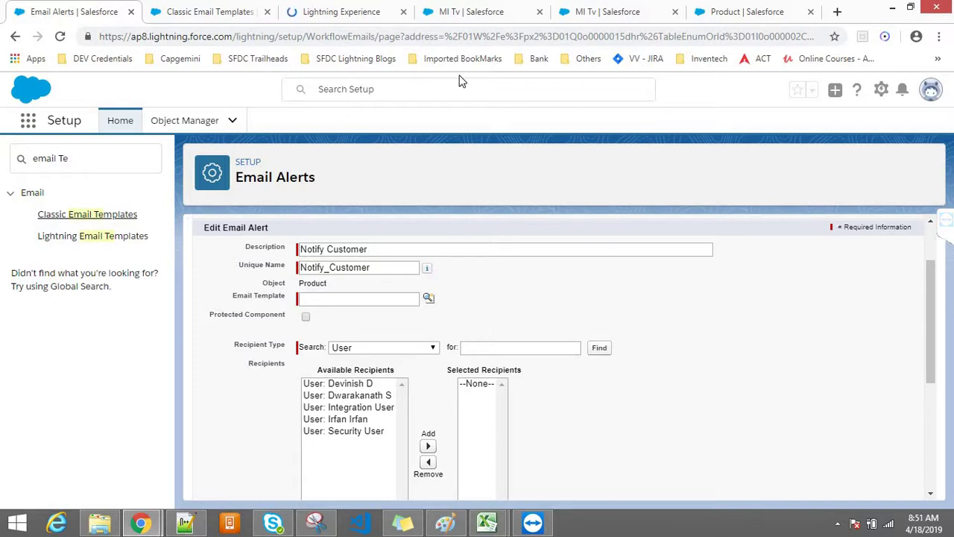
left_click(357, 10)
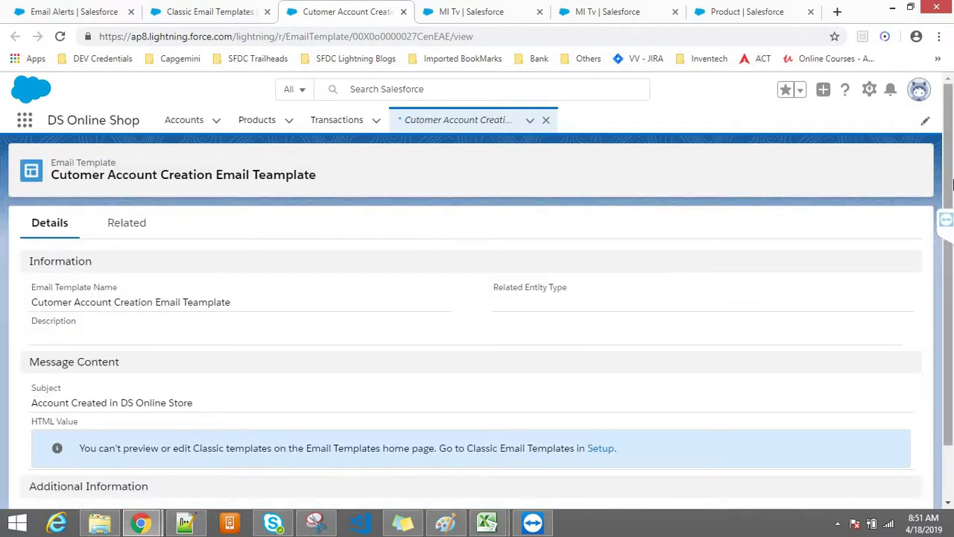
scroll(952, 187, "down", 1)
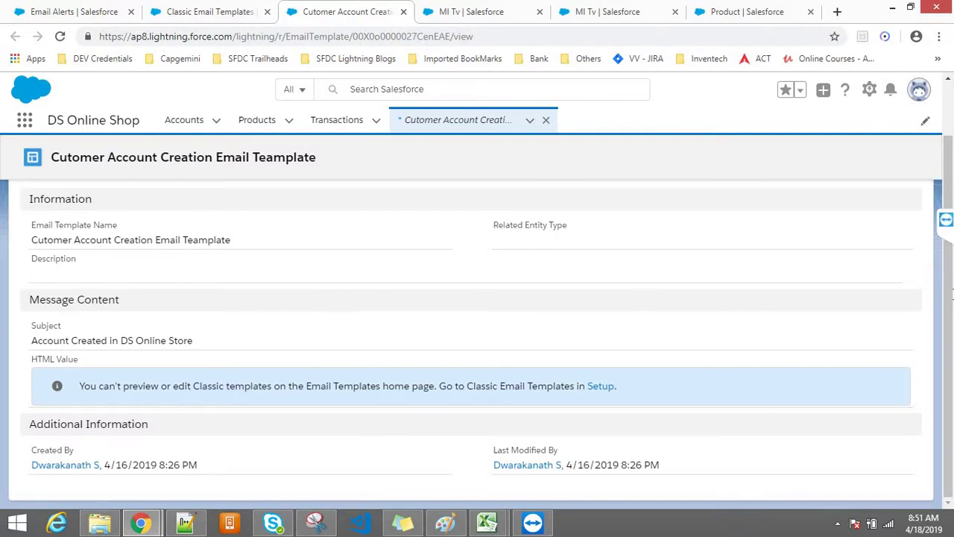
scroll(953, 298, "up", 1)
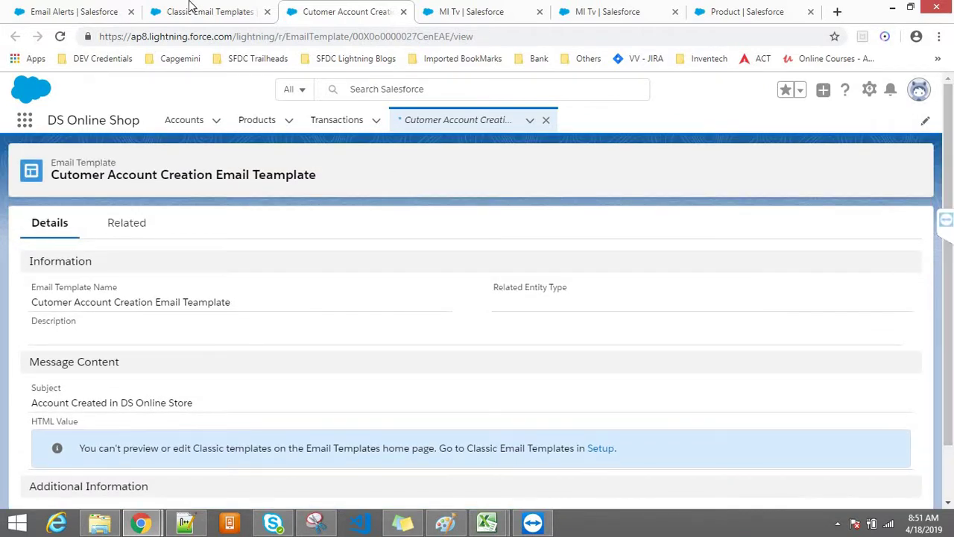
left_click(188, 9)
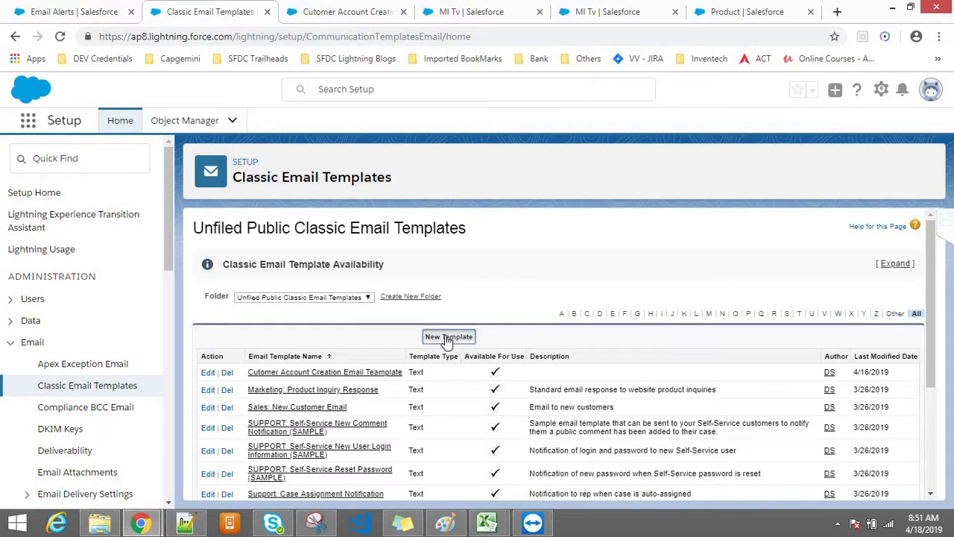
Close the template tab, start an HTML (using Letterhead) template, then follow the link to Letterheads
left_click(334, 8)
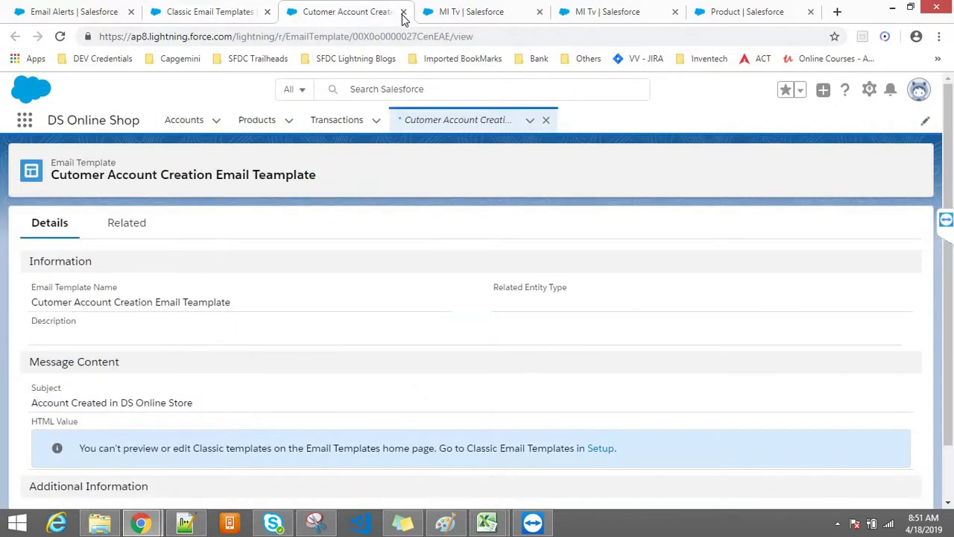
key("ctrl+w")
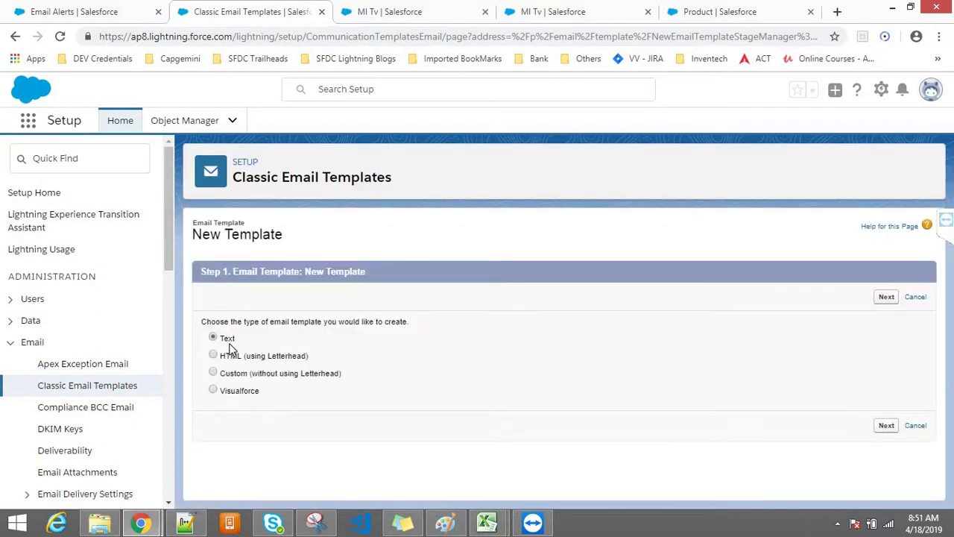
left_click(233, 361)
left_click(886, 299)
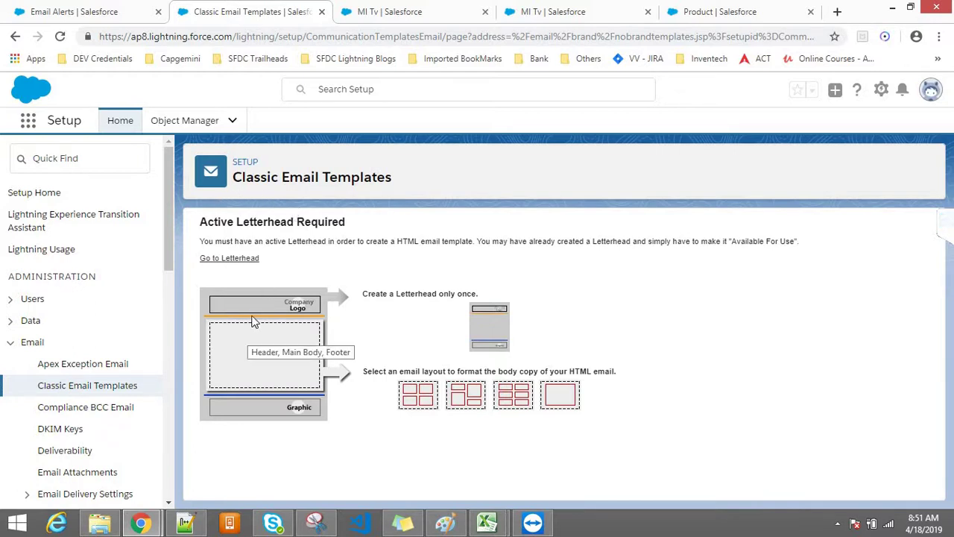
left_click_drag(200, 222, 320, 235)
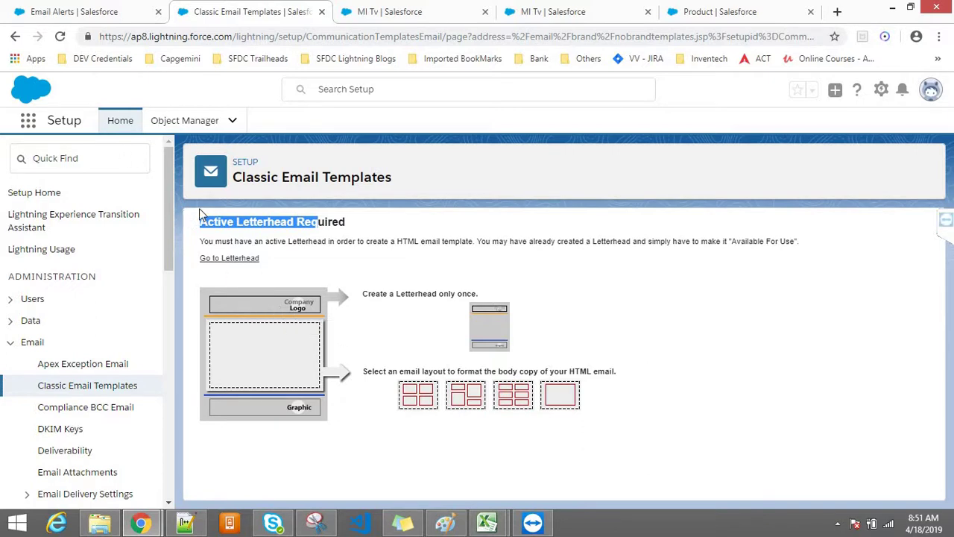
left_click(224, 258)
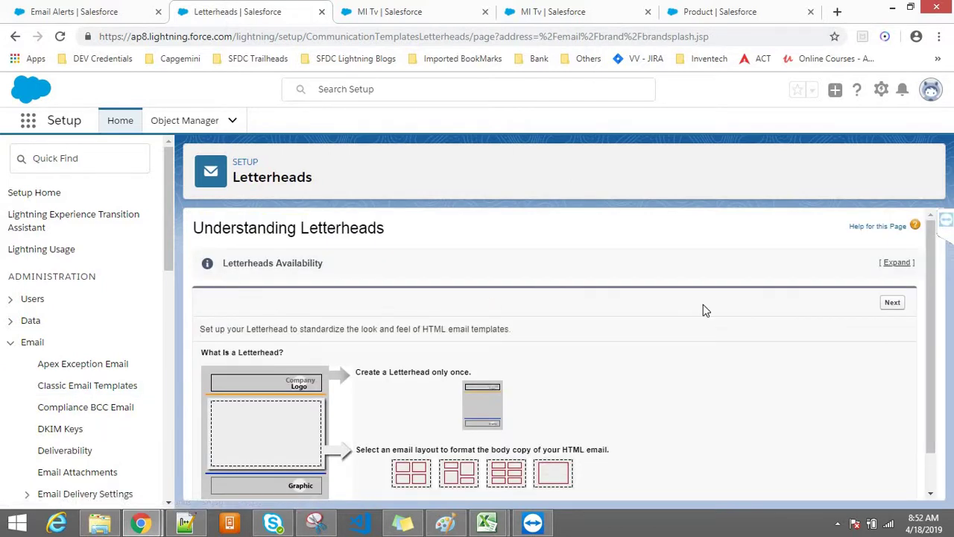
Create and save a new letterhead labelled 'DS ONline Store'
left_click(898, 304)
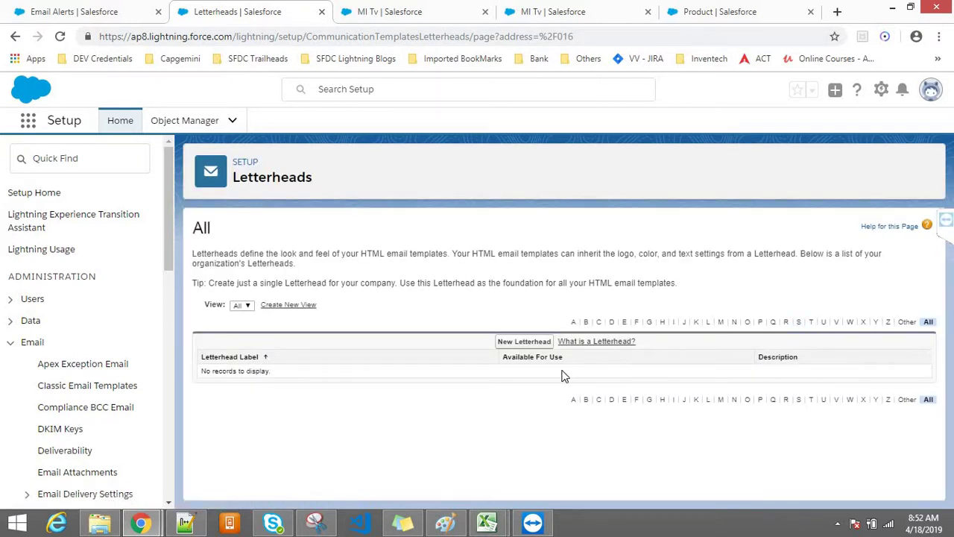
left_click(521, 341)
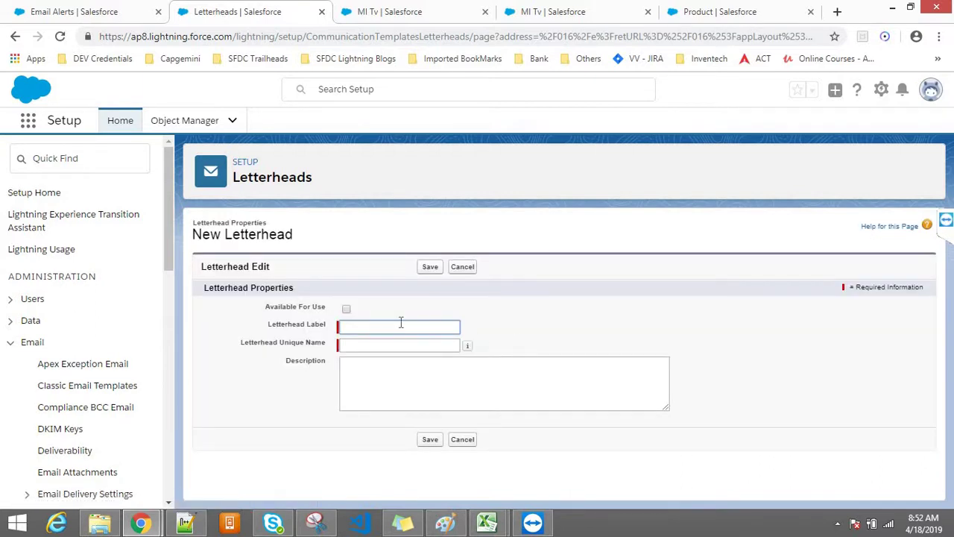
left_click(391, 326)
type("D")
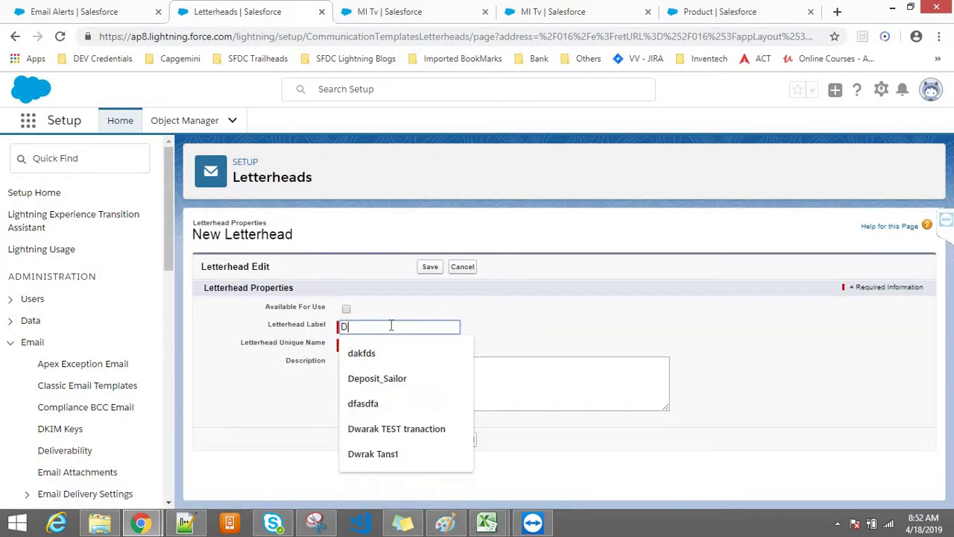
type("S ONline Sto")
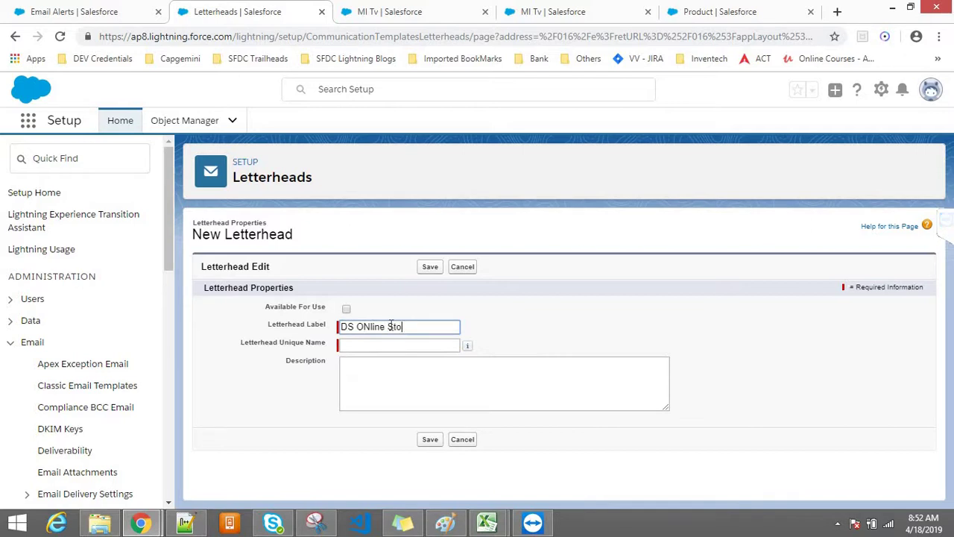
type("re")
key("Tab")
left_click(371, 375)
left_click(432, 440)
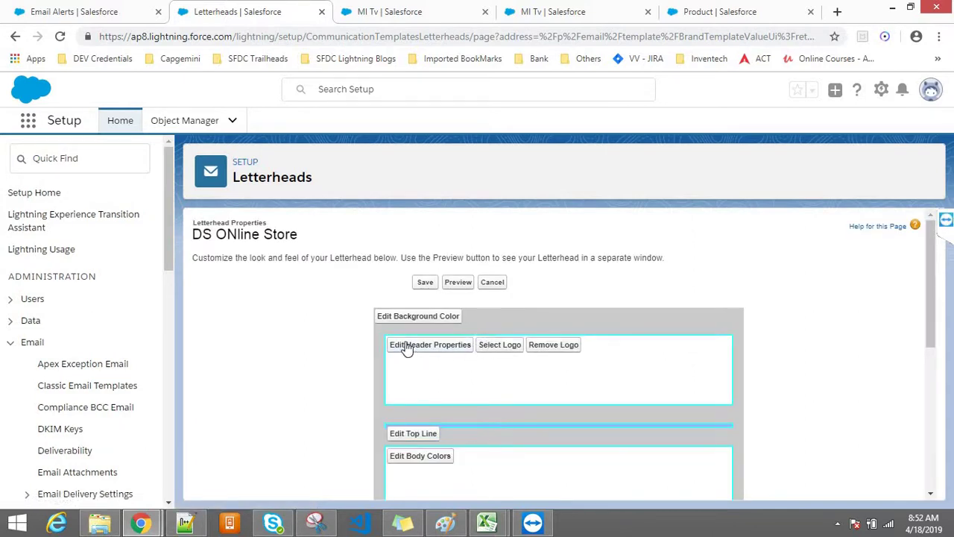
Set the letterhead background colour to light pink #FFCCCC
left_click(403, 322)
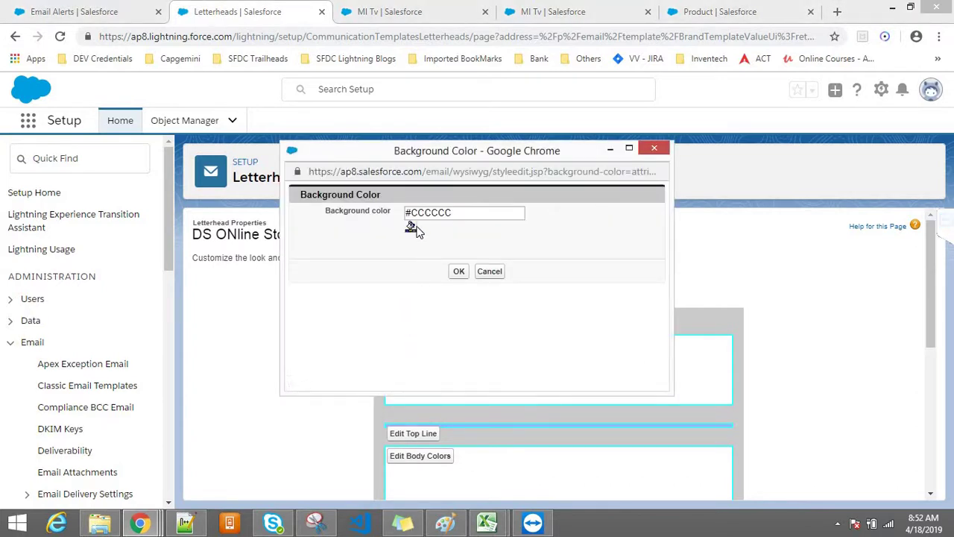
left_click(435, 236)
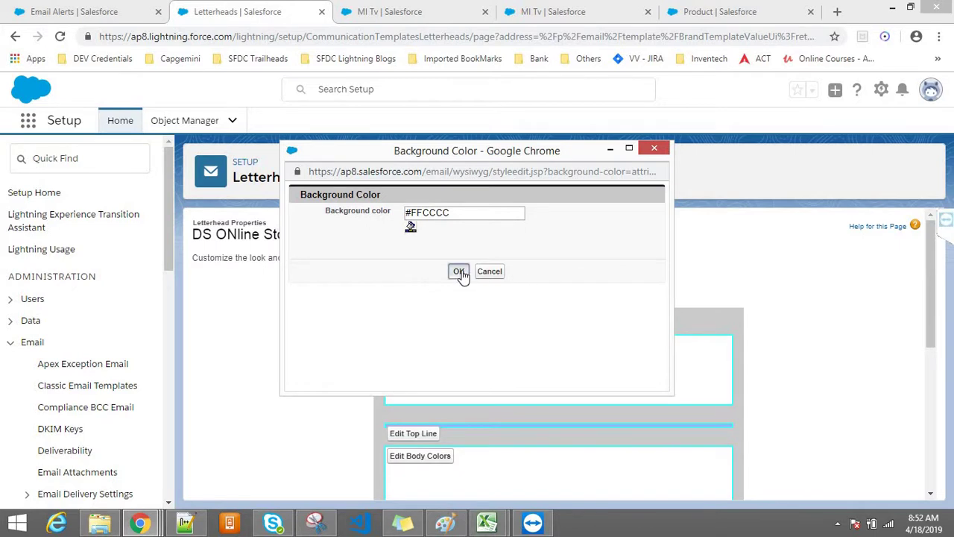
left_click(459, 273)
left_click_drag(926, 266, 922, 296)
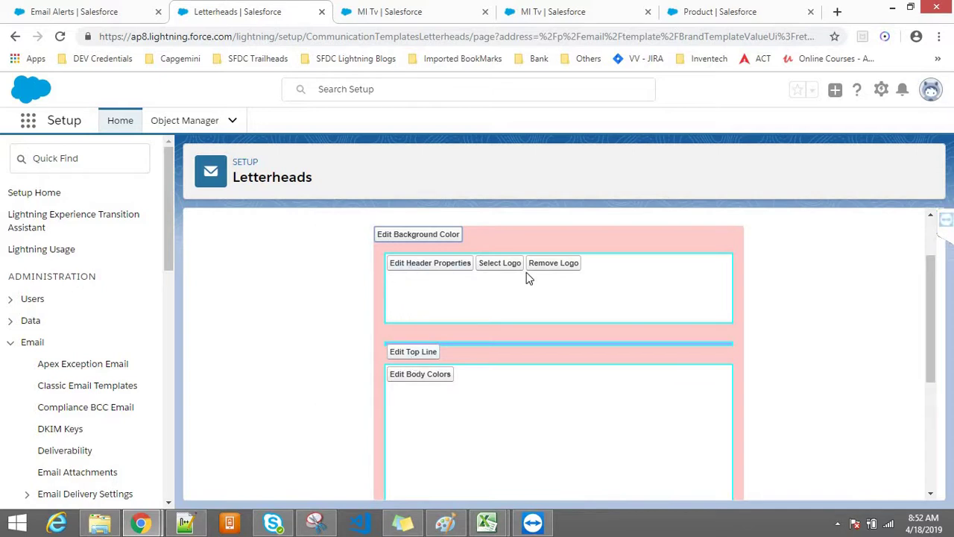
Look for a header logo in My Personal Documents, close the empty picker and show the desktop
left_click(501, 267)
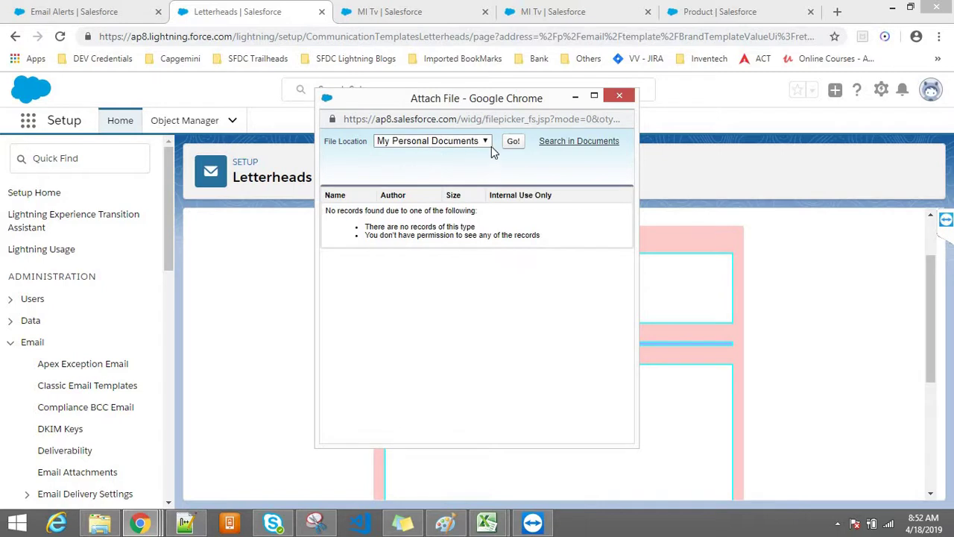
left_click(482, 142)
left_click(467, 173)
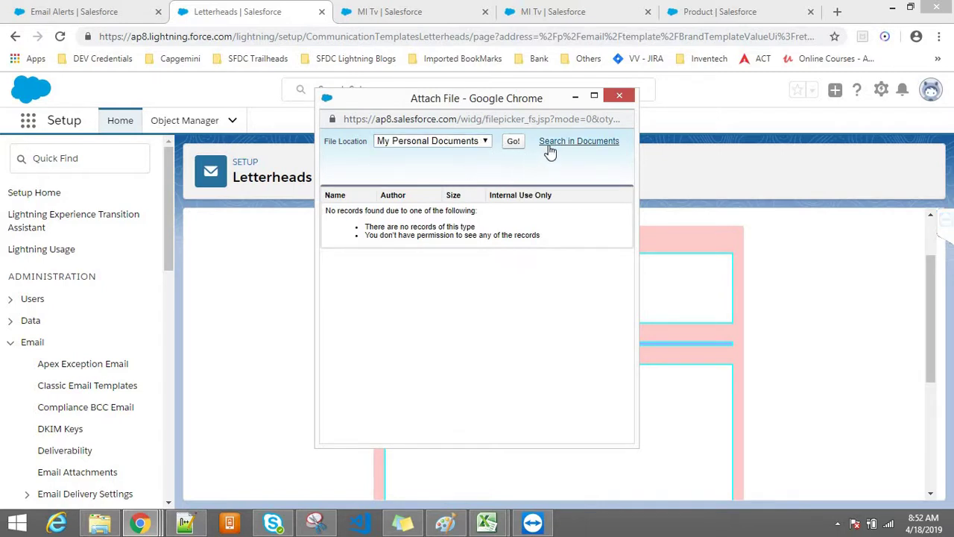
left_click(513, 142)
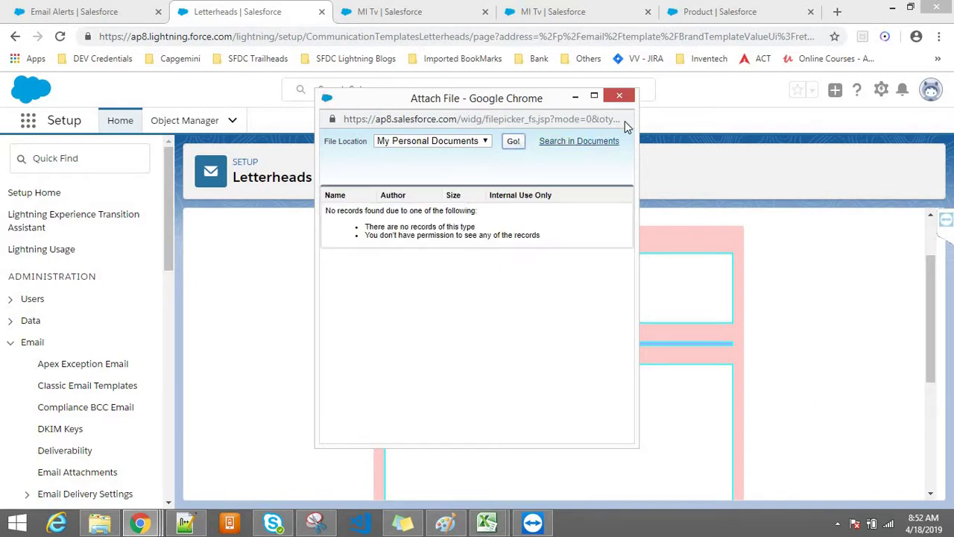
left_click(619, 100)
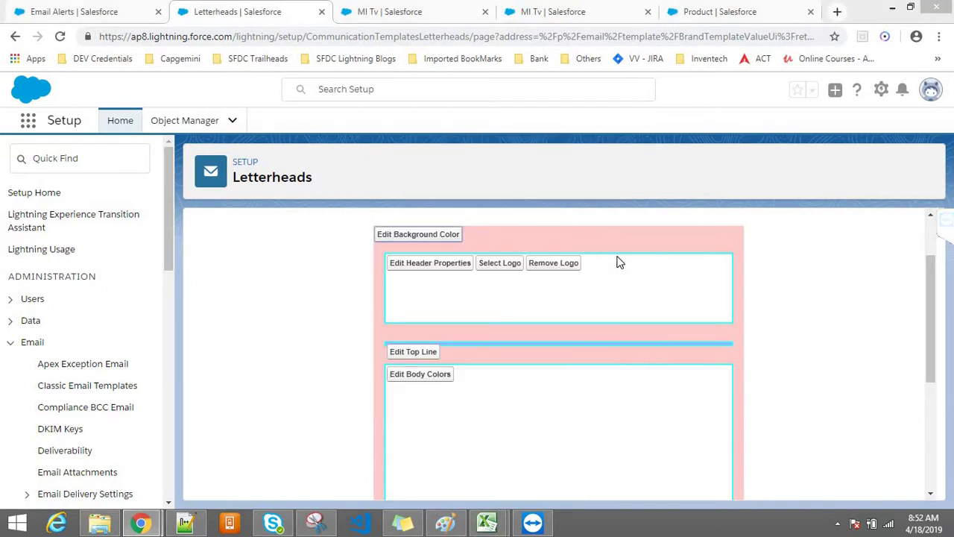
key("super+d")
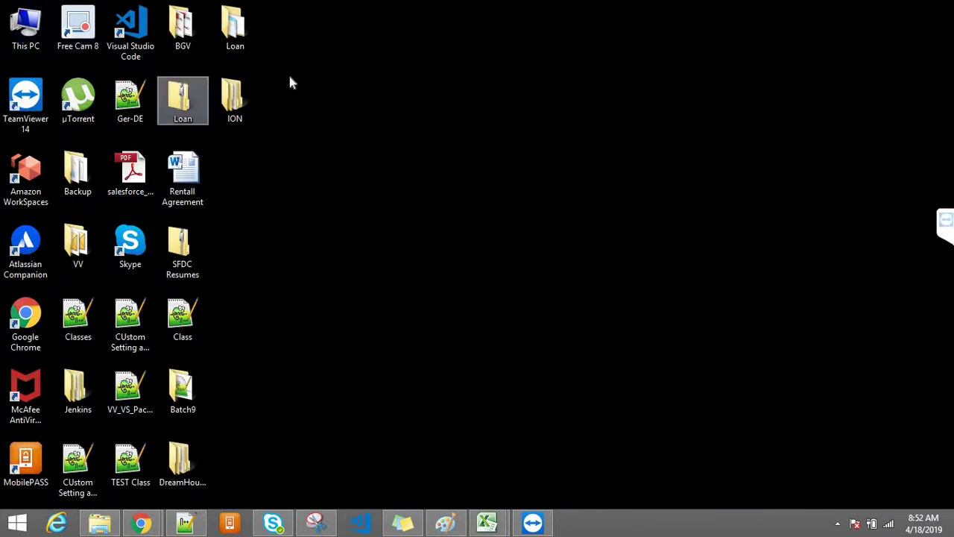
Browse the Downloads folder in a maximized File Explorer, then return to the Salesforce Letterheads window
key("super+e")
key("super+Up")
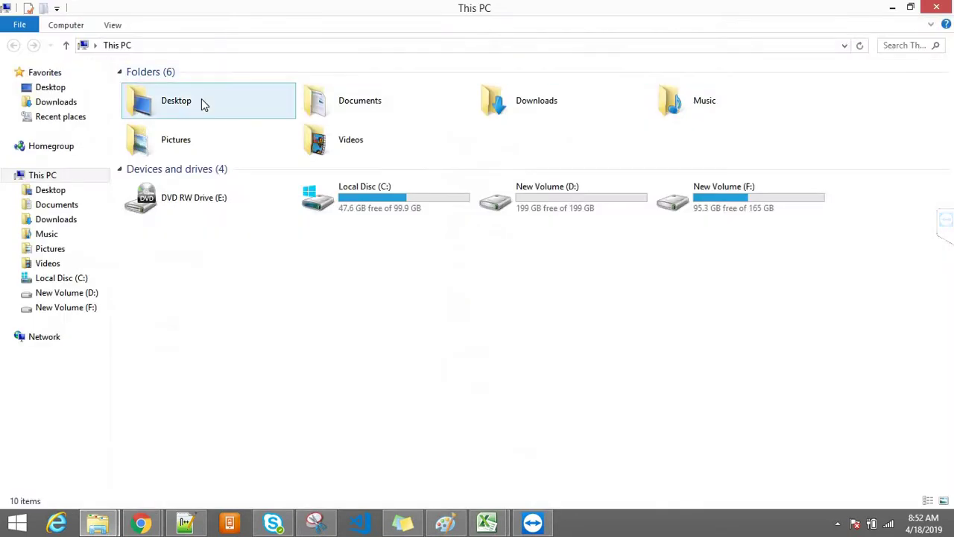
left_click(43, 102)
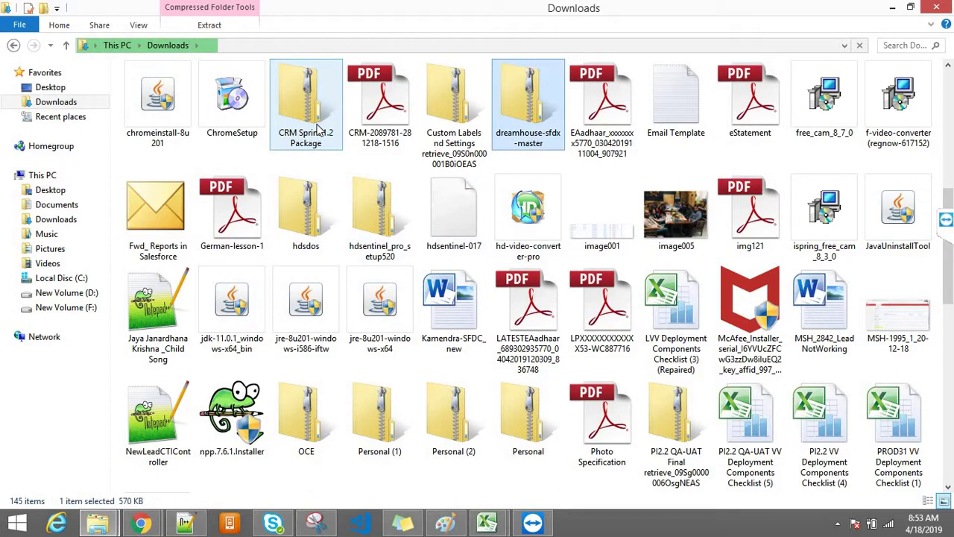
left_click_drag(949, 297, 950, 350)
mouse_move(140, 523)
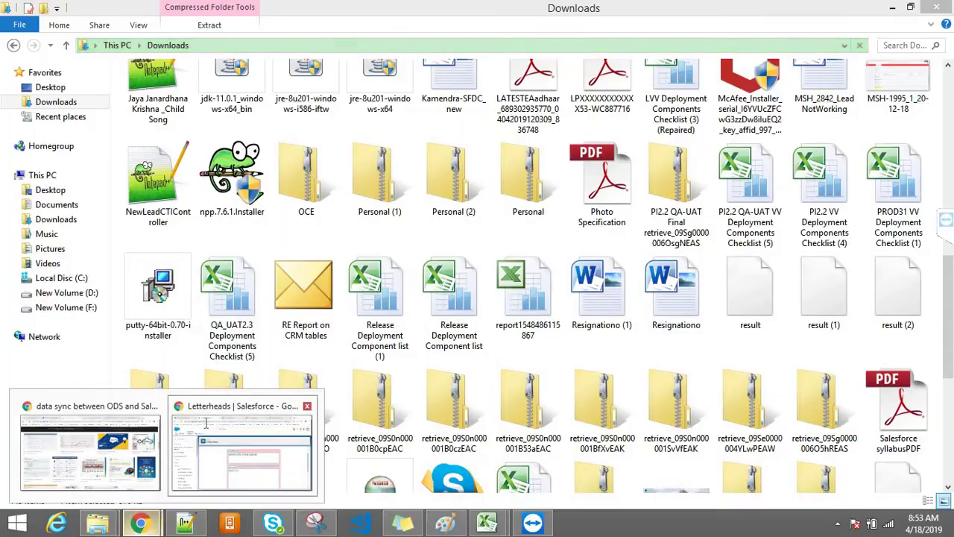
left_click(208, 427)
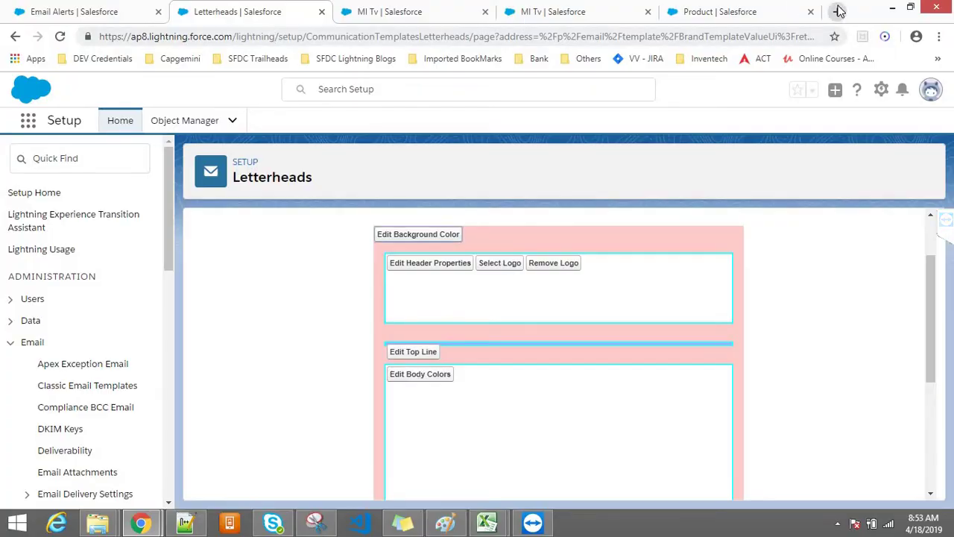
left_click(838, 12)
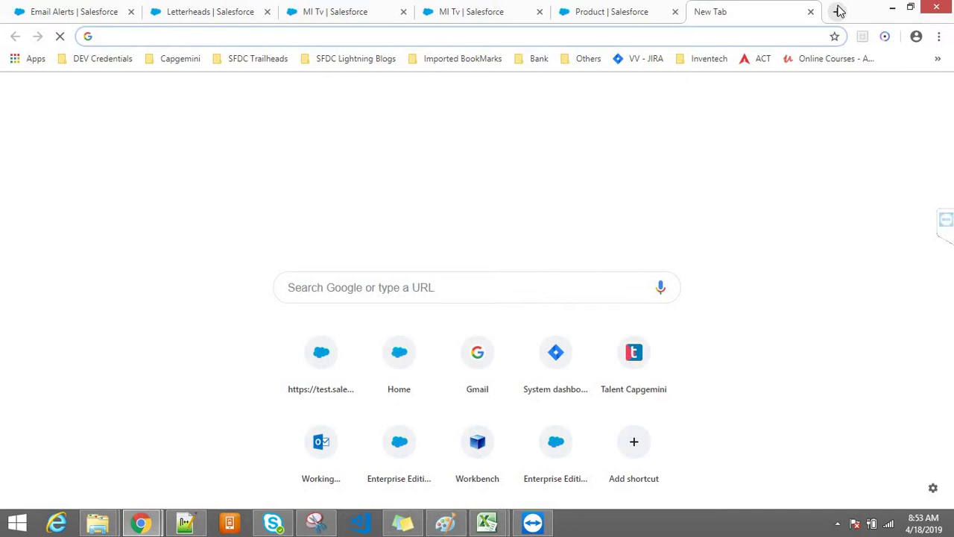
Load the DS TechCloud Solutions website from the 'ds' autocomplete in the new tab
type("ds")
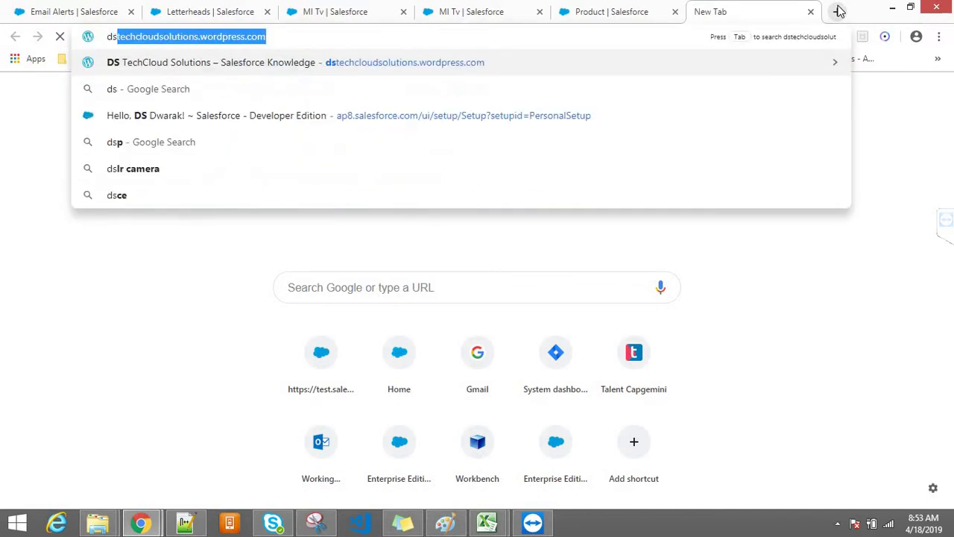
key("Return")
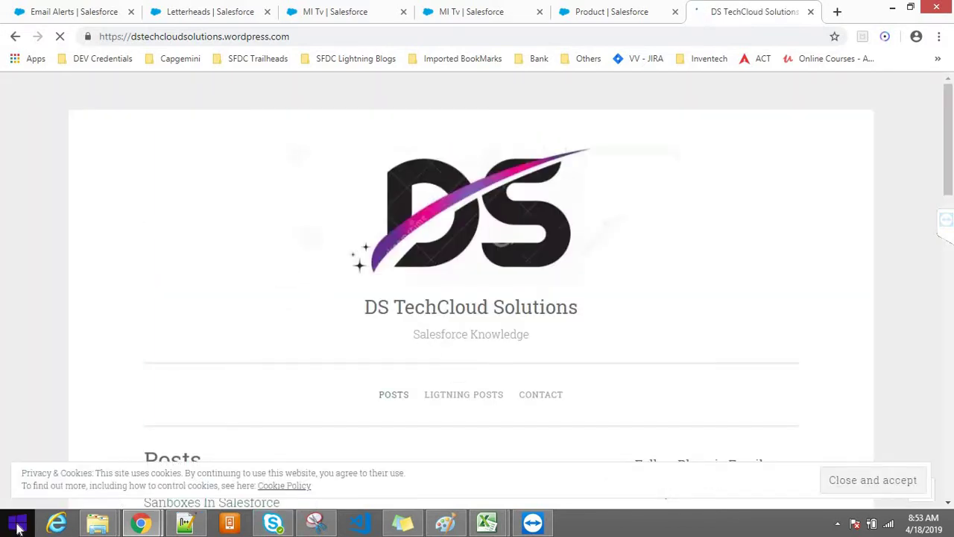
left_click(22, 526)
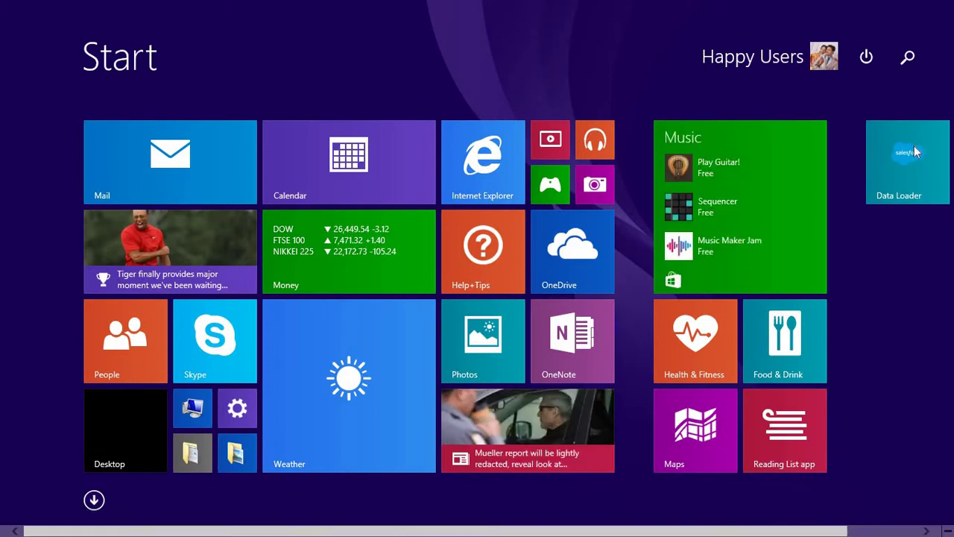
Launch Snipping Tool and snip the DS logo from the web page
left_click(915, 65)
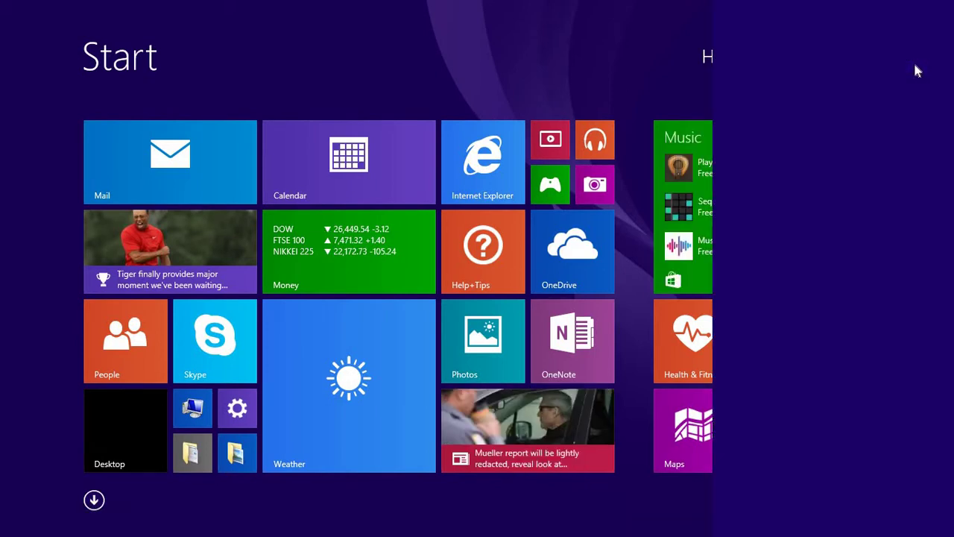
type("snipping Tool")
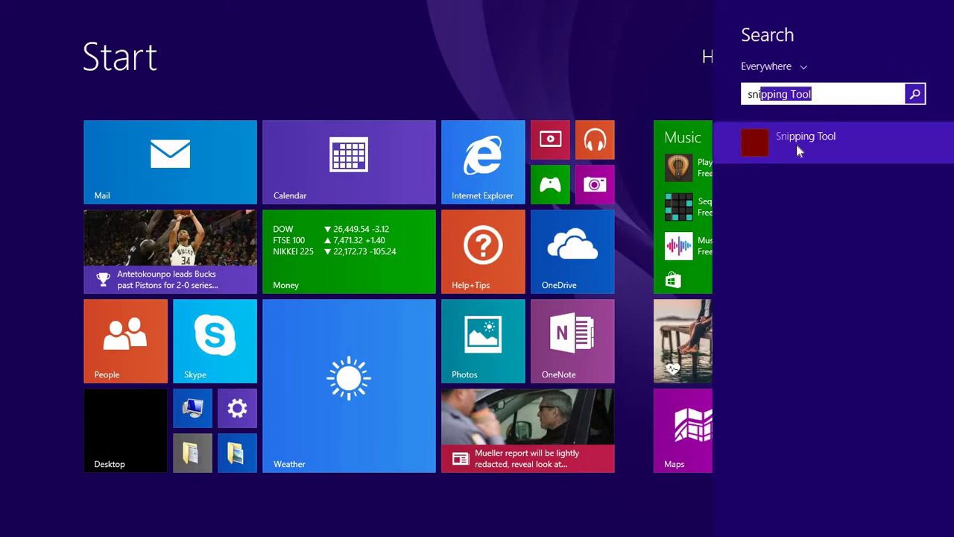
left_click(792, 149)
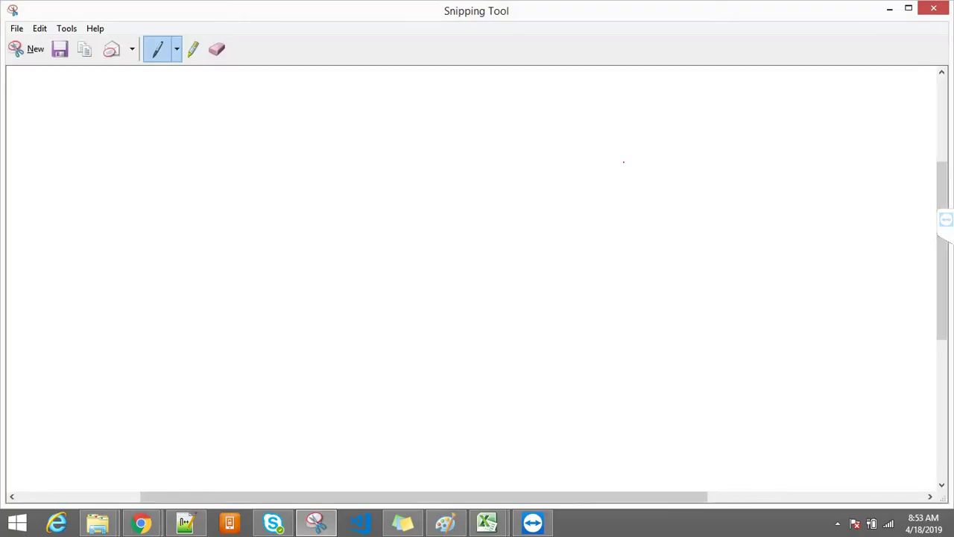
left_click(17, 50)
left_click_drag(338, 150, 611, 320)
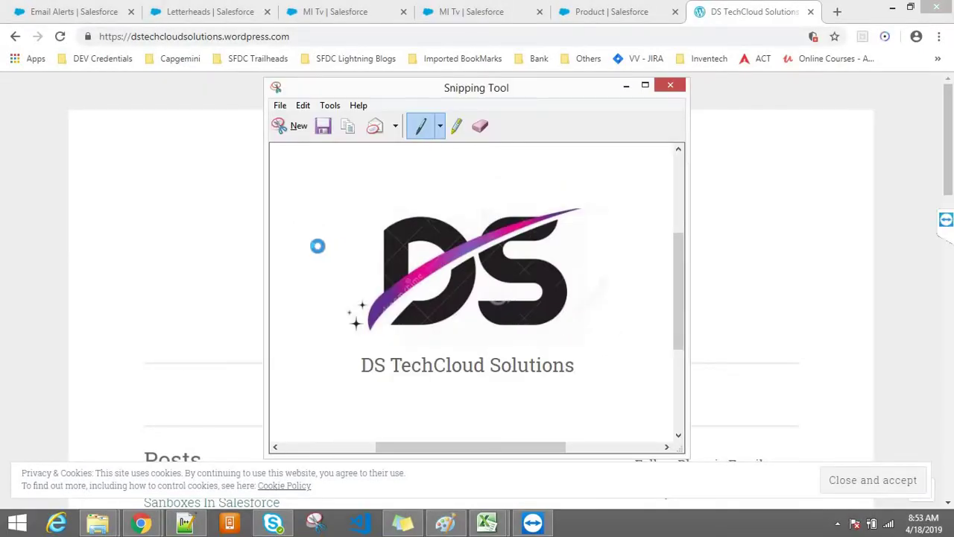
Save the snip to the Desktop as 'DS Logo' and check the file there
key("ctrl+s")
left_click(321, 220)
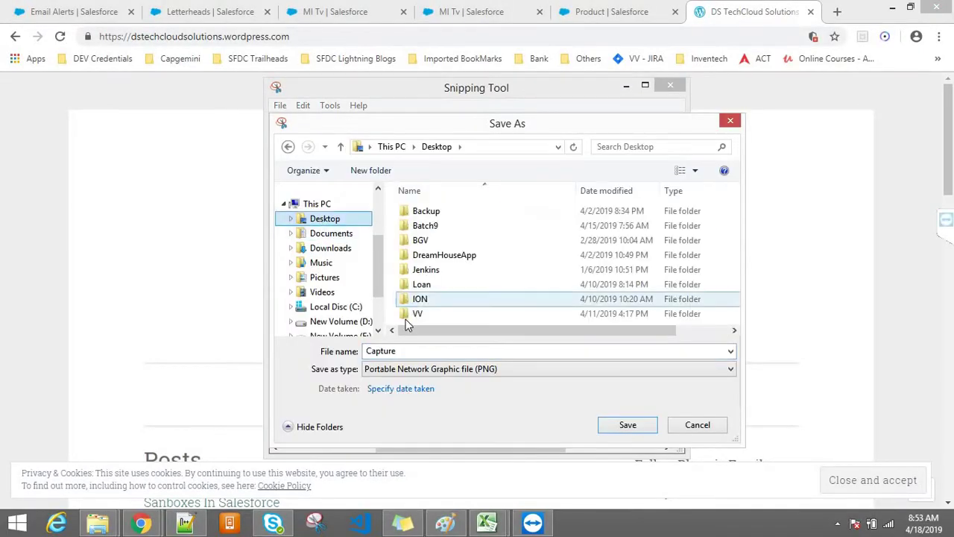
type("DS Logo")
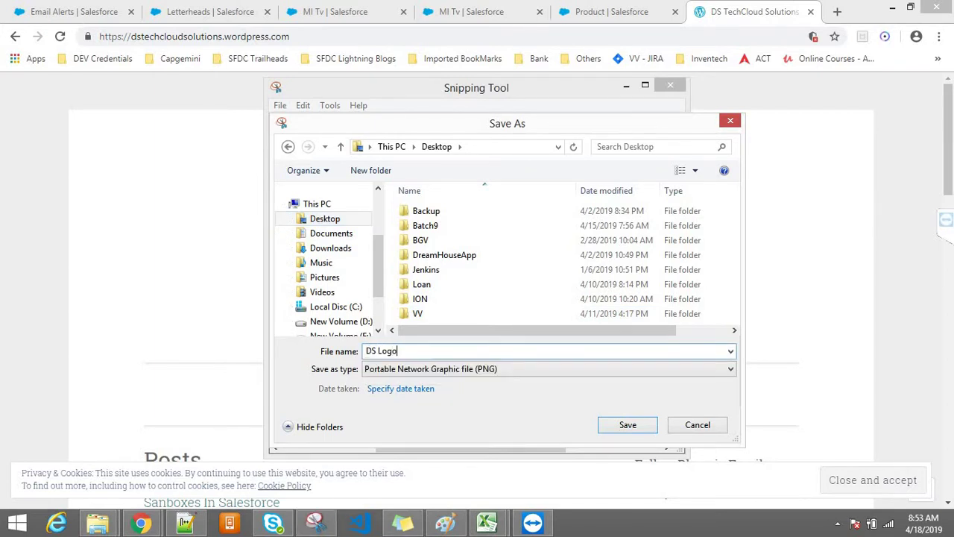
key("Return")
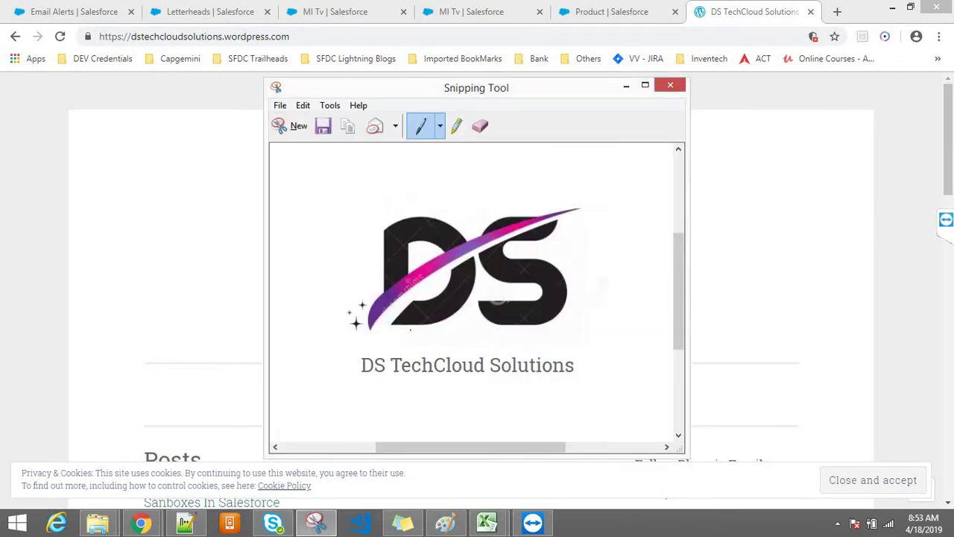
left_click(597, 8)
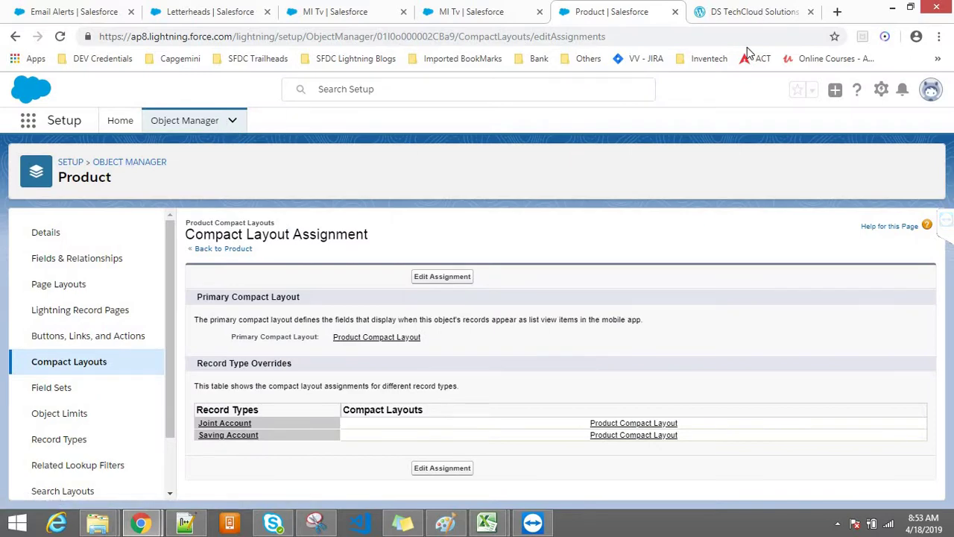
key("super+d")
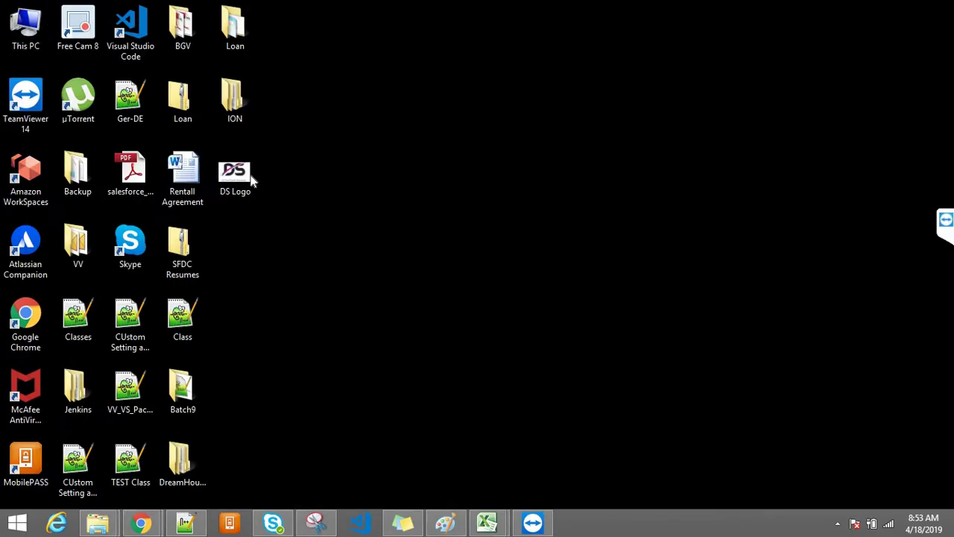
left_click(251, 179)
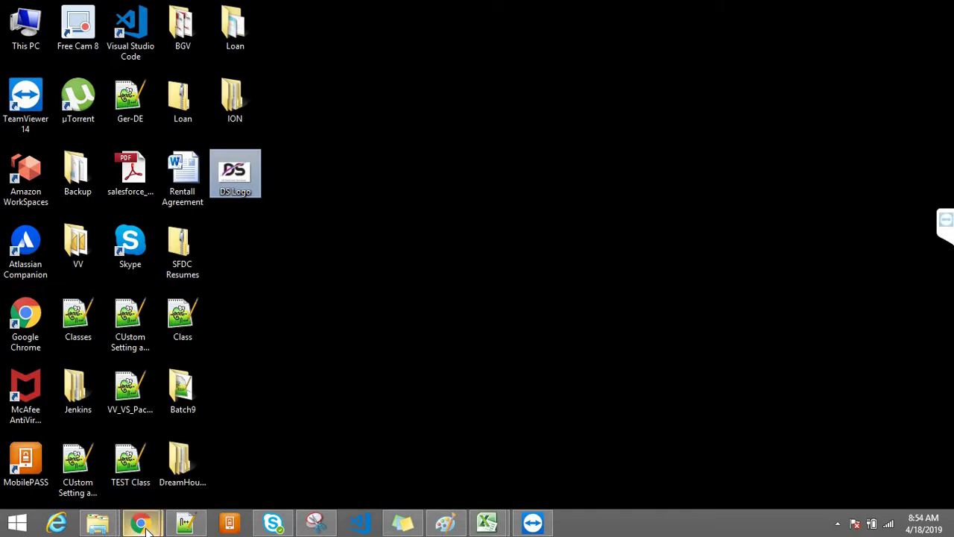
Back on the Salesforce Product page, search the App Launcher for 'D', then close it
mouse_move(146, 524)
left_click(246, 447)
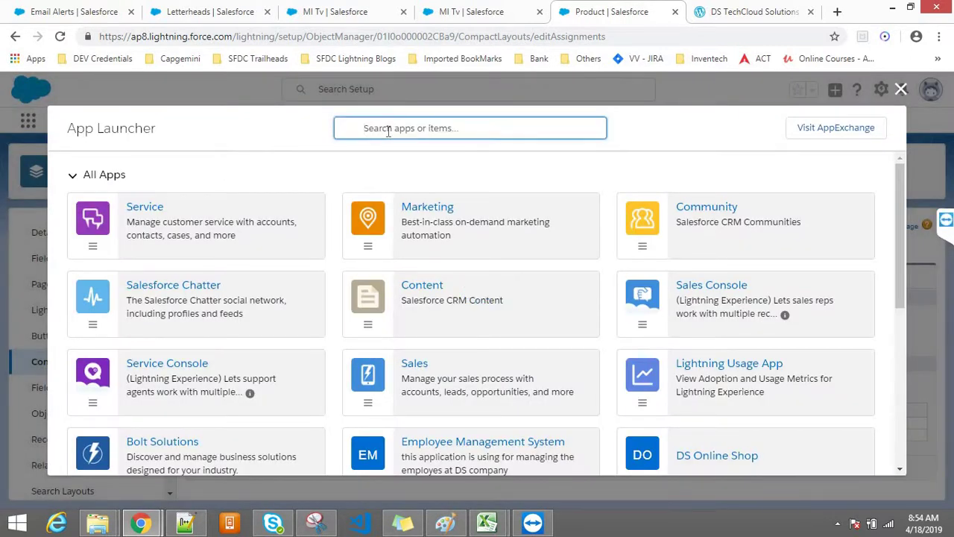
type("Doc")
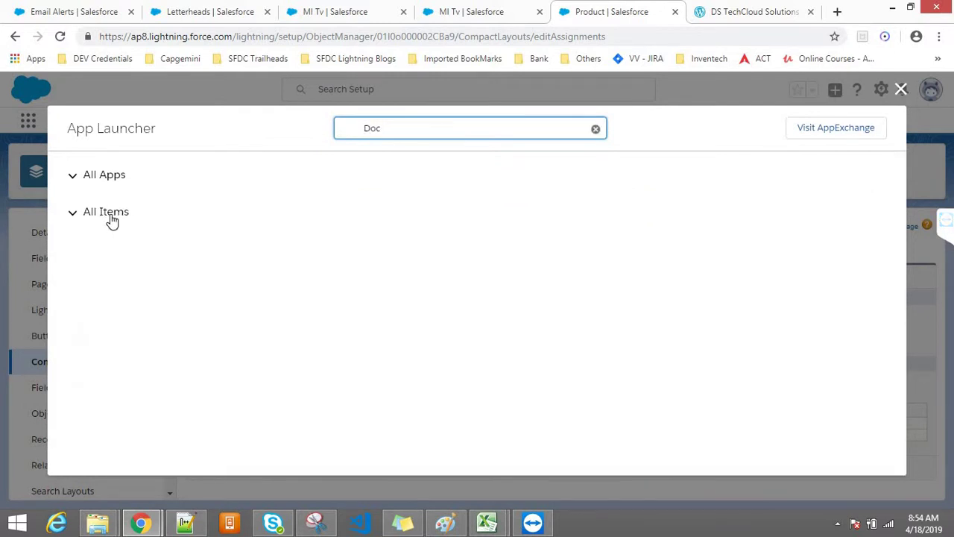
key("BackSpace")
key("BackSpace")
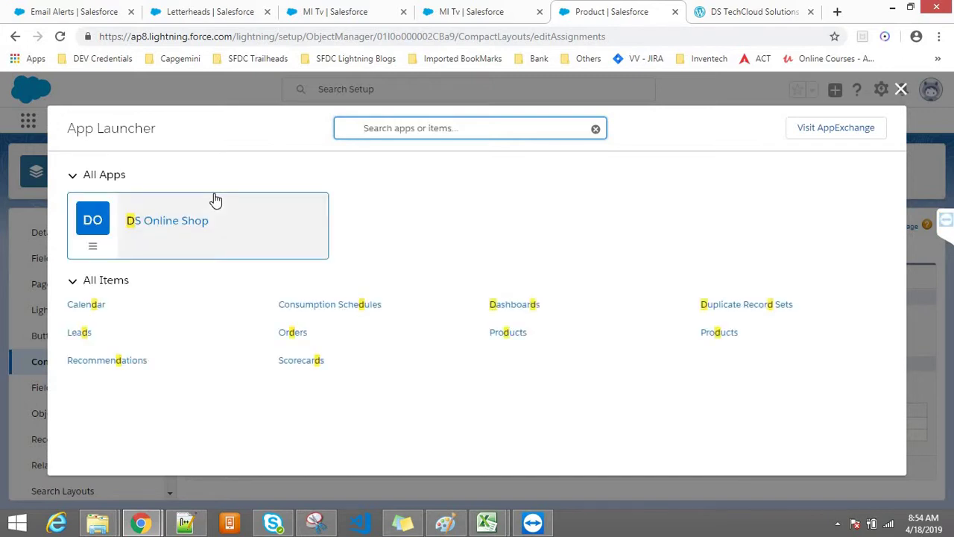
type("D")
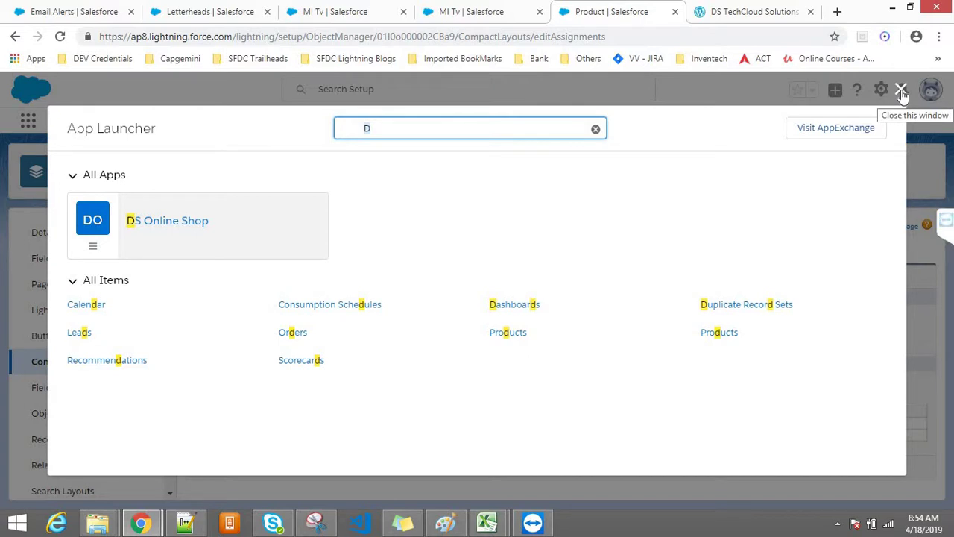
left_click(901, 90)
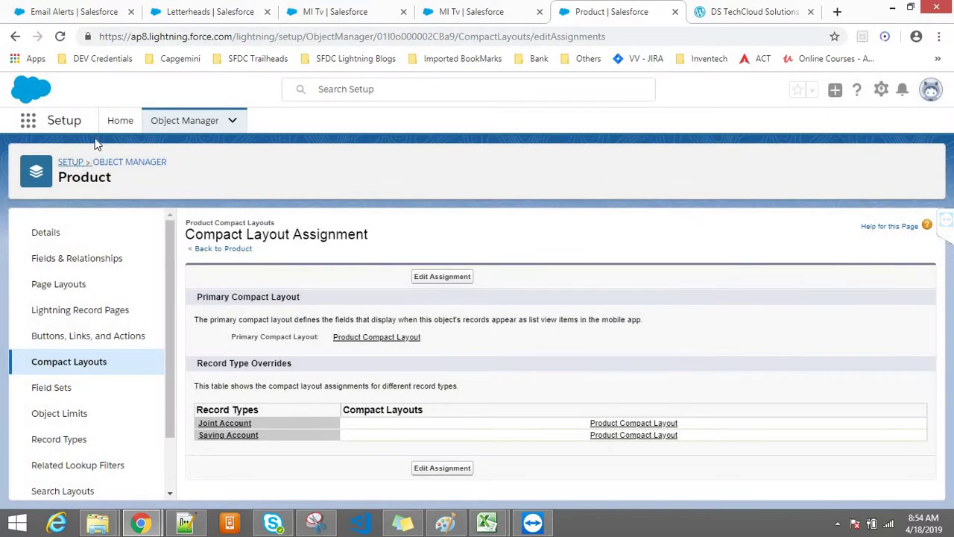
Open App Manager from Setup using the Quick Find search 'app ma'
left_click(121, 122)
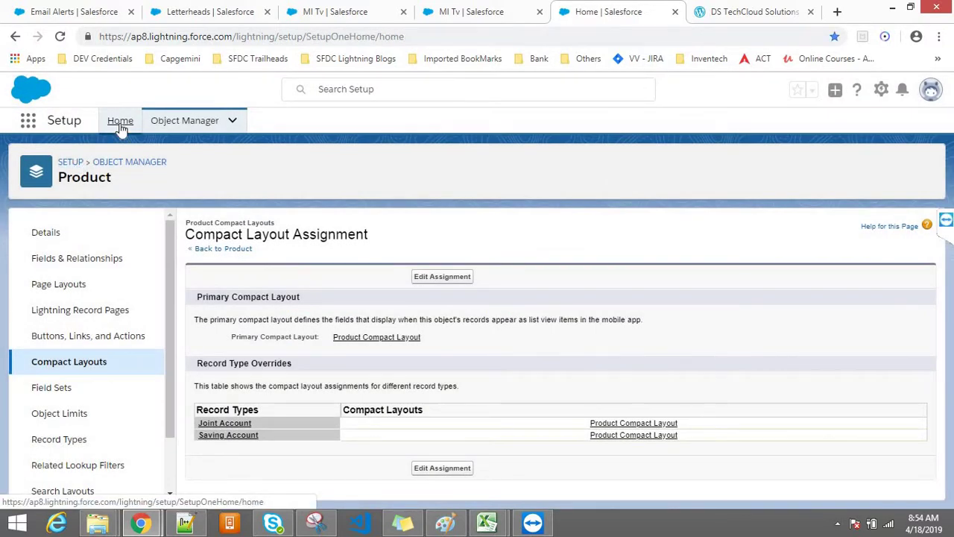
left_click(53, 167)
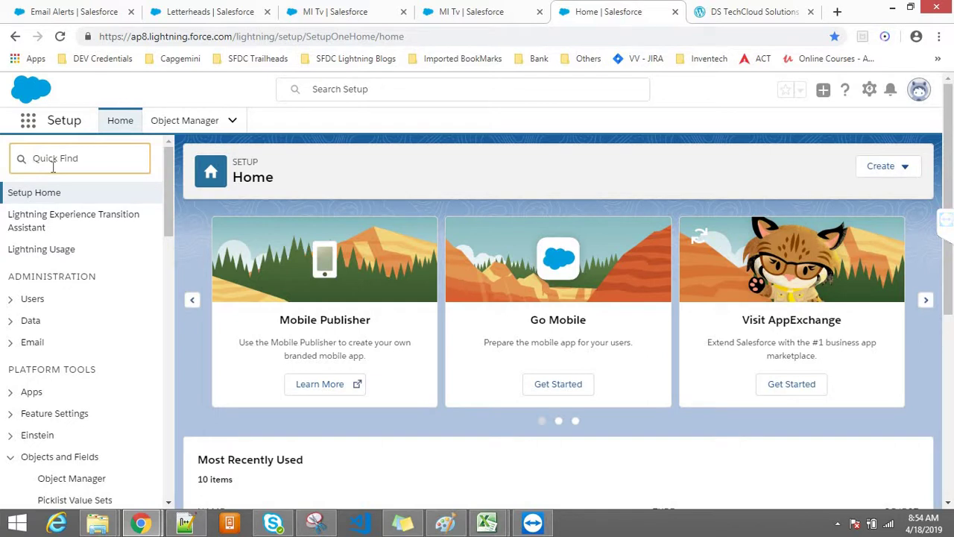
type("a")
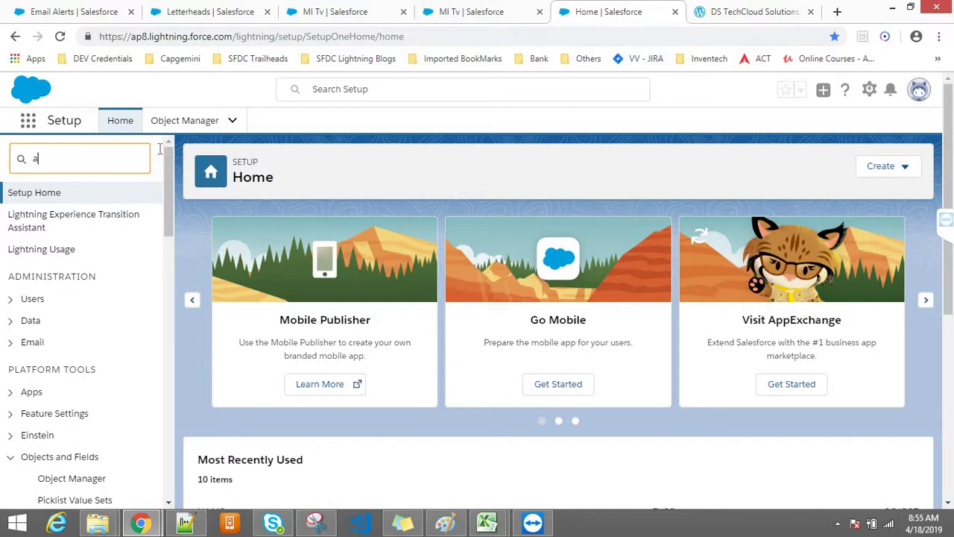
type("pp ma")
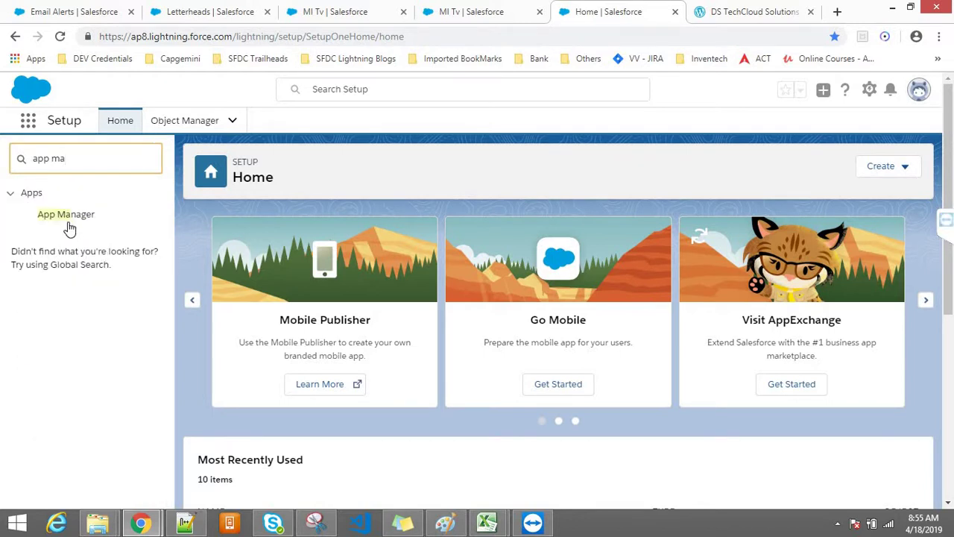
left_click(65, 216)
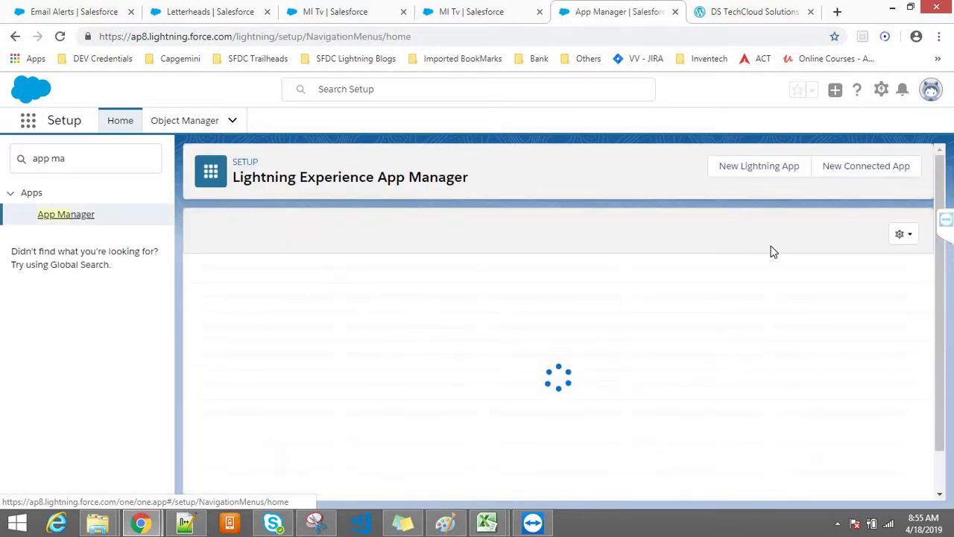
Select the DS Online Shop app in the App Manager list
mouse_move(941, 302)
left_mouse_down()
mouse_move(941, 401)
mouse_move(942, 313)
left_mouse_up()
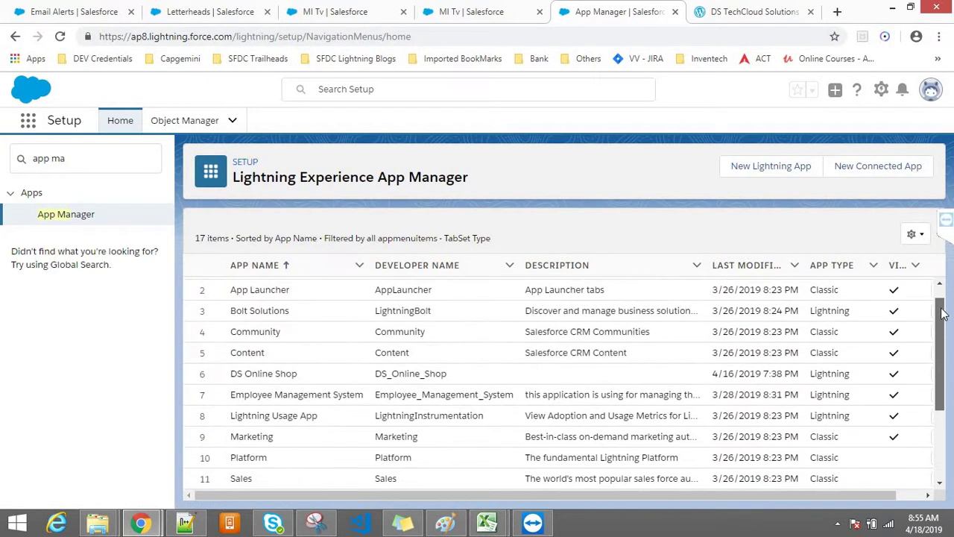
left_click(250, 373)
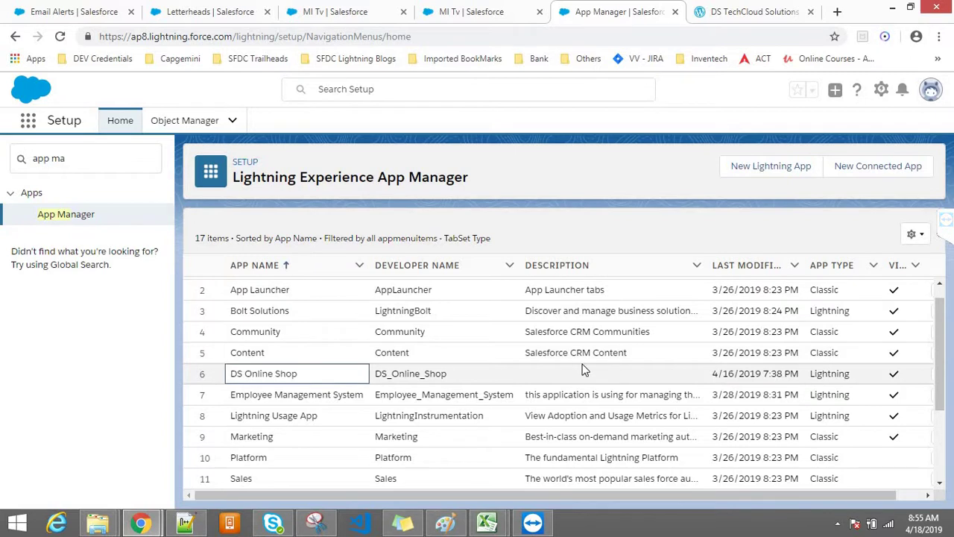
left_click(893, 375)
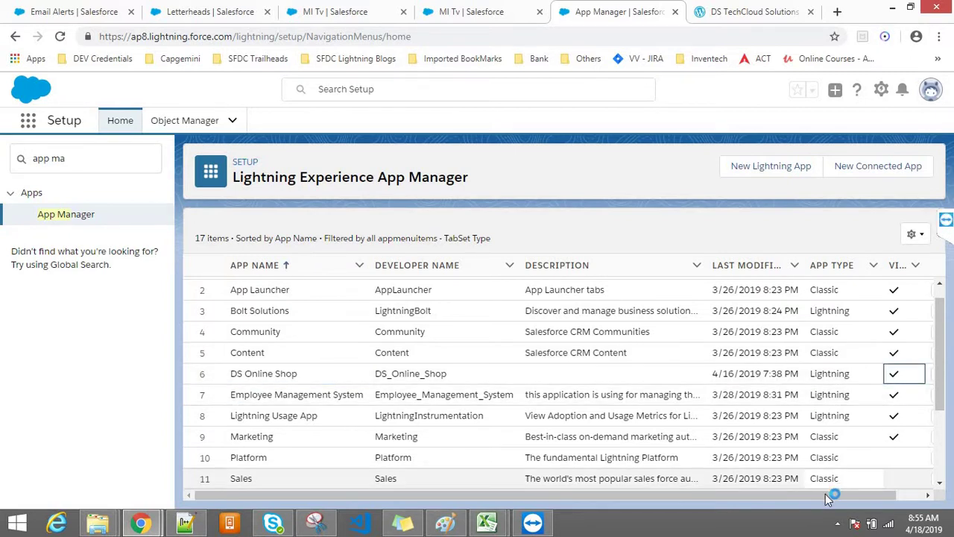
left_click_drag(887, 505, 913, 504)
left_click(914, 380)
left_click(911, 377)
left_click(865, 399)
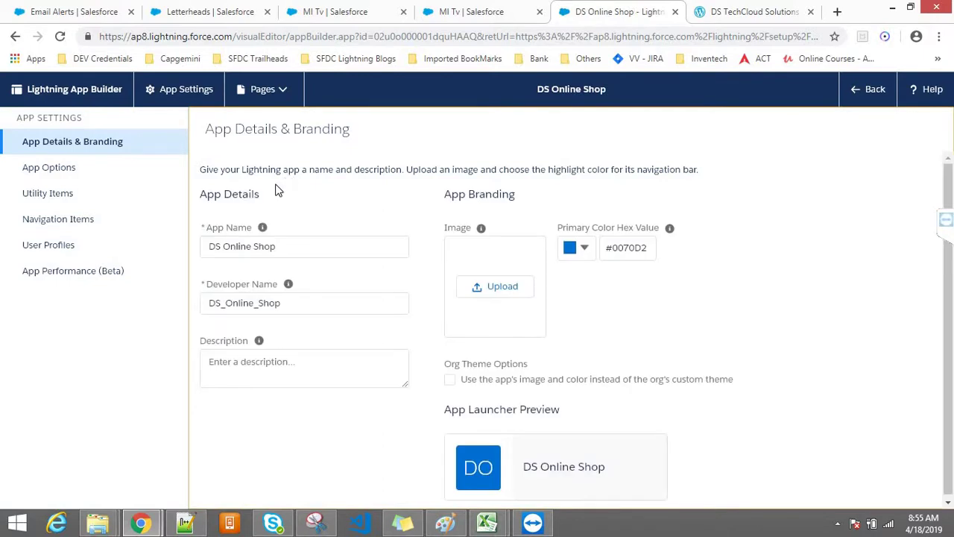
left_click(44, 170)
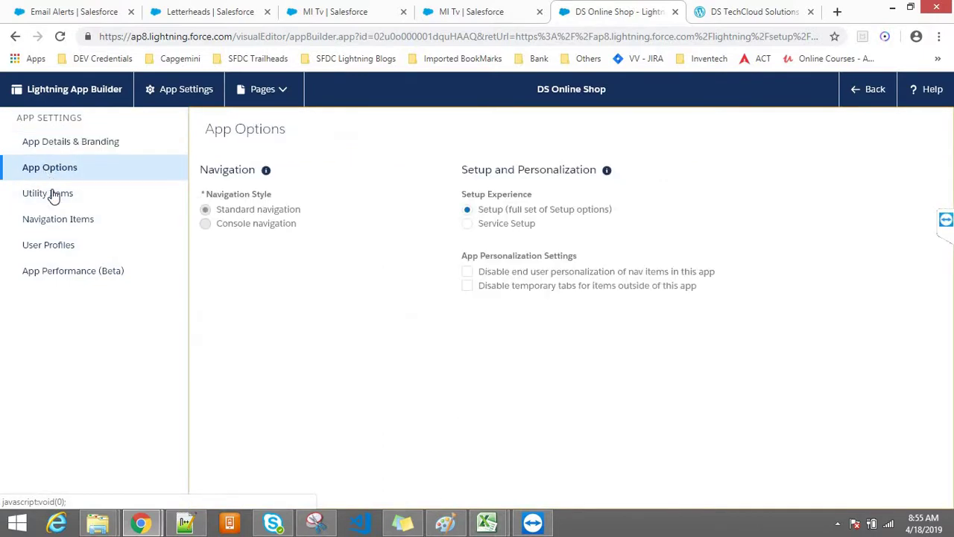
left_click(49, 216)
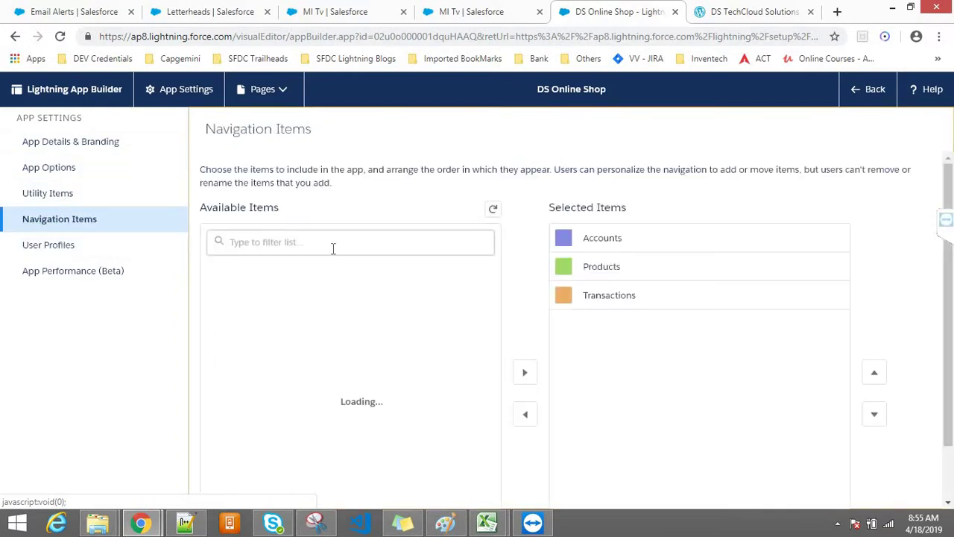
left_click(329, 242)
type("do")
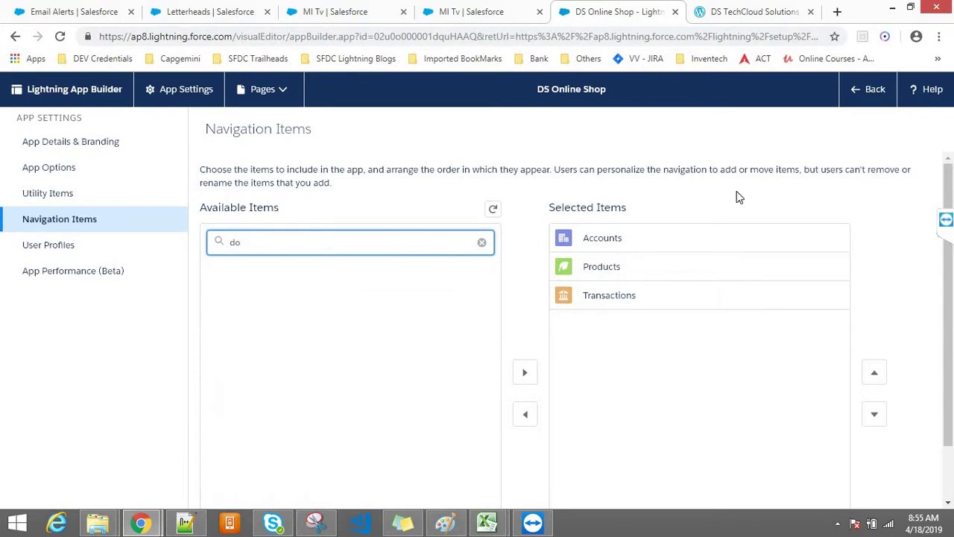
left_click(873, 96)
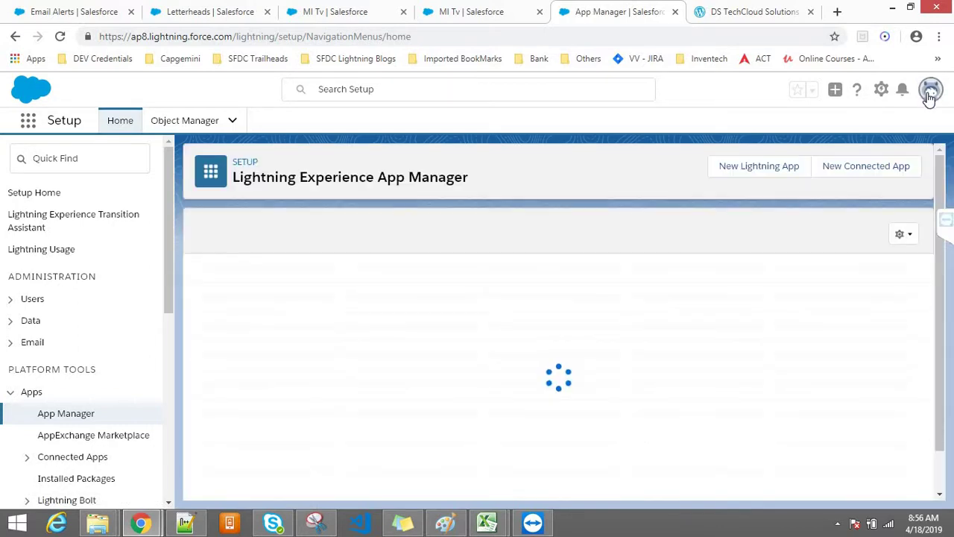
Choose Switch to Salesforce Classic from the profile avatar menu
left_click(930, 99)
left_click(932, 90)
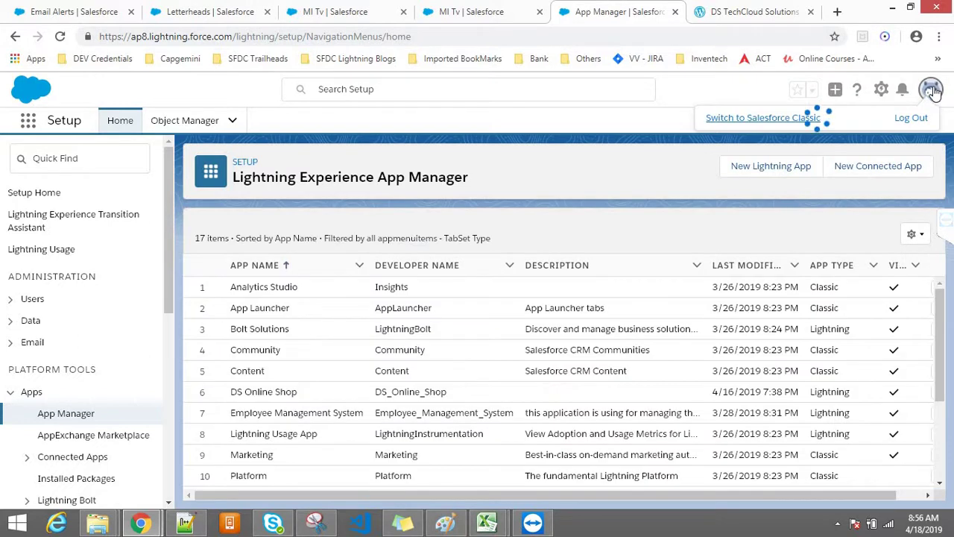
left_click(752, 131)
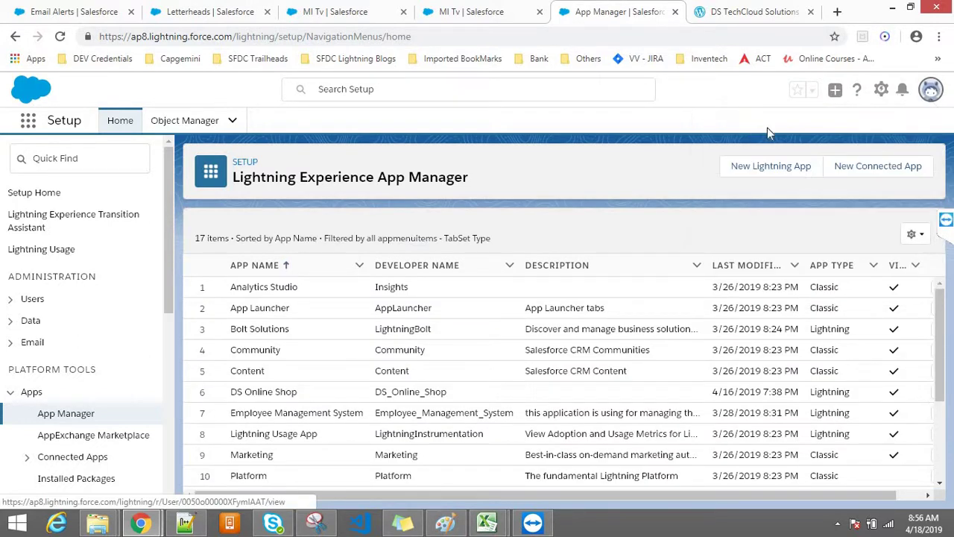
left_click(932, 90)
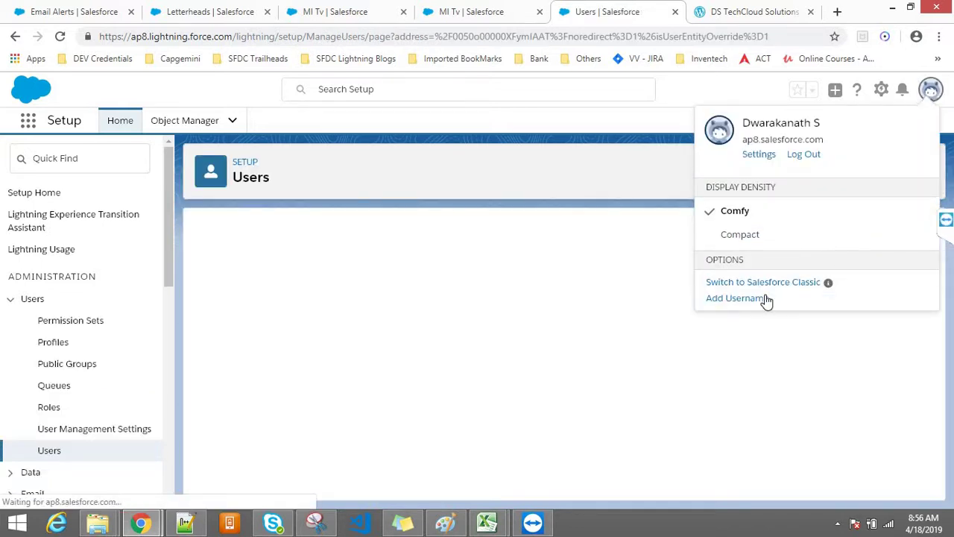
left_click(761, 289)
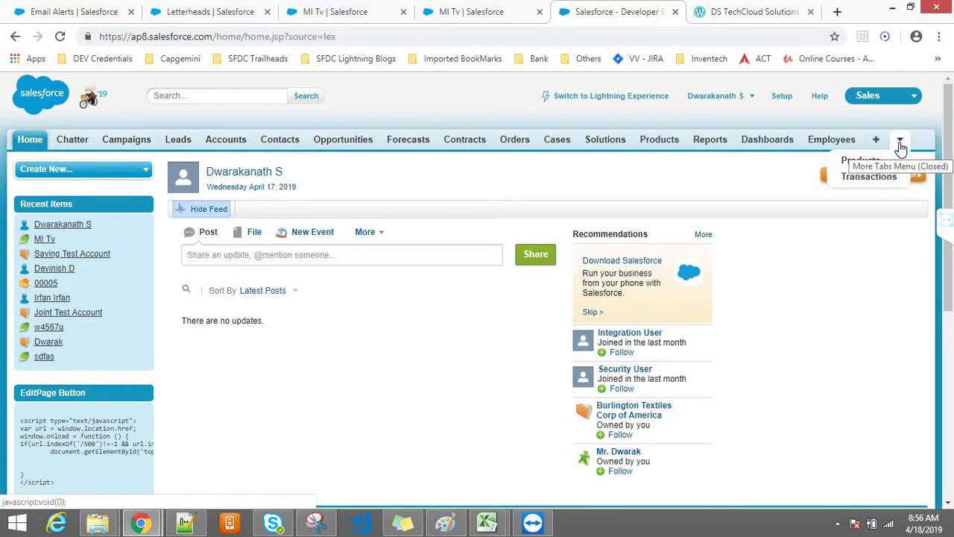
Go to the Documents tab from All Tabs and start a new document
left_click(876, 142)
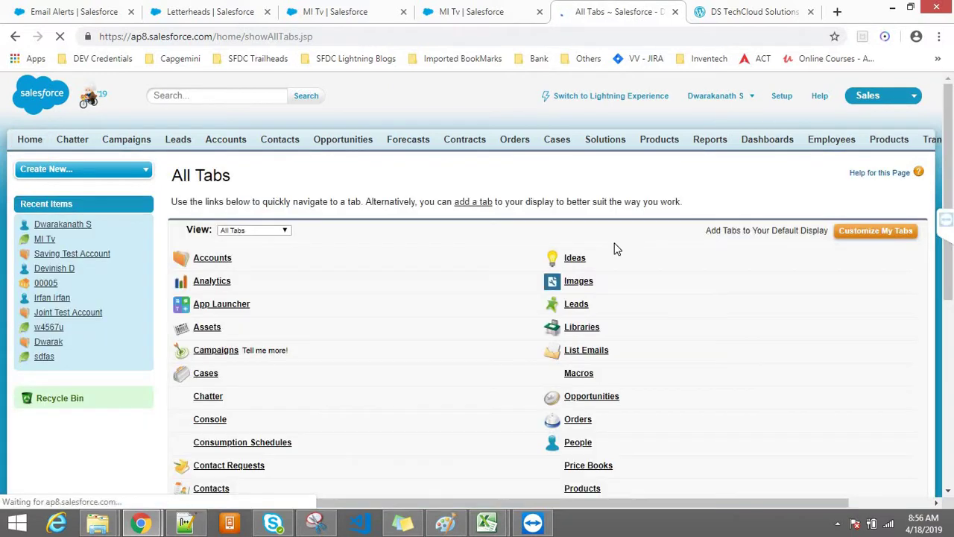
key("ctrl+f")
type("Docum")
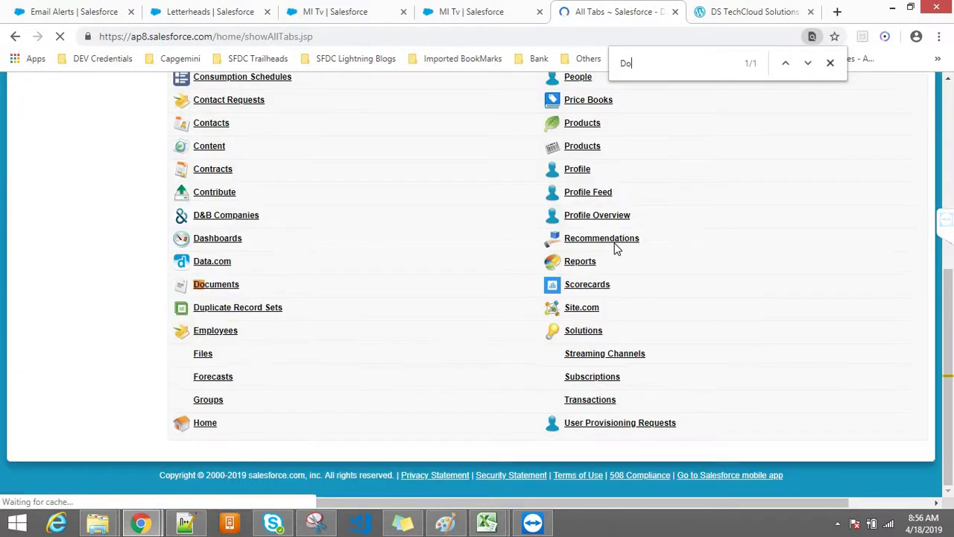
left_click(203, 298)
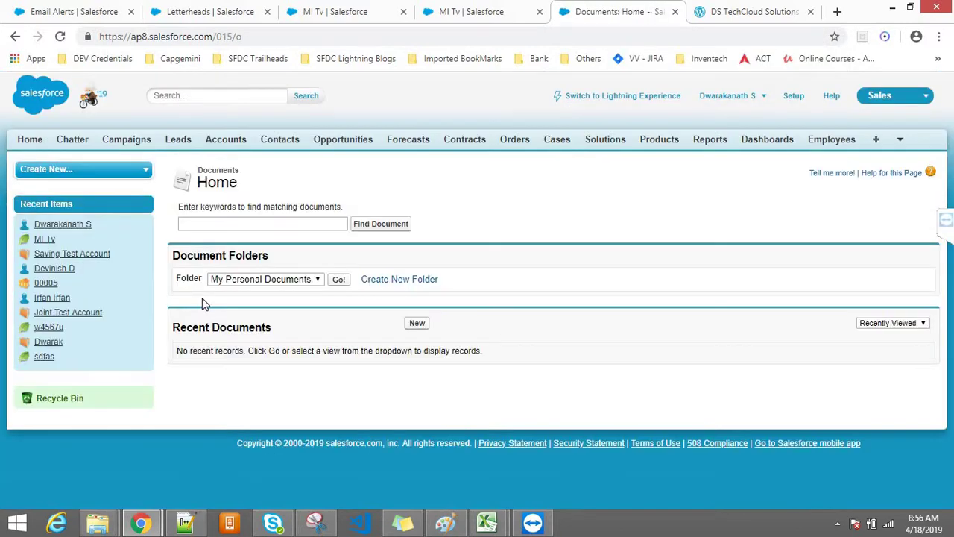
left_click(417, 323)
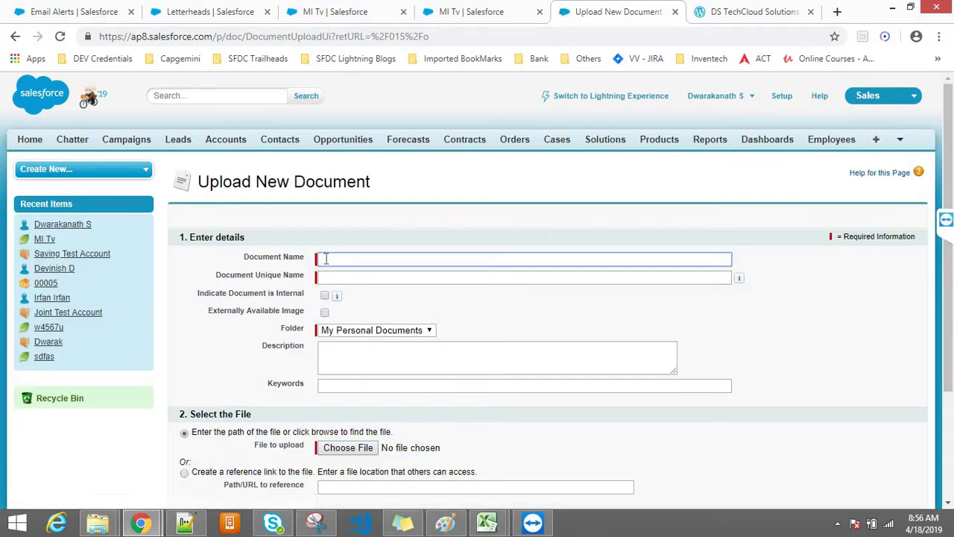
Name the document 'DS Logo' with unique name DS_Logo and attach DS Logo.PNG
left_click(326, 258)
type("DS Logo")
key("Tab")
left_click(397, 301)
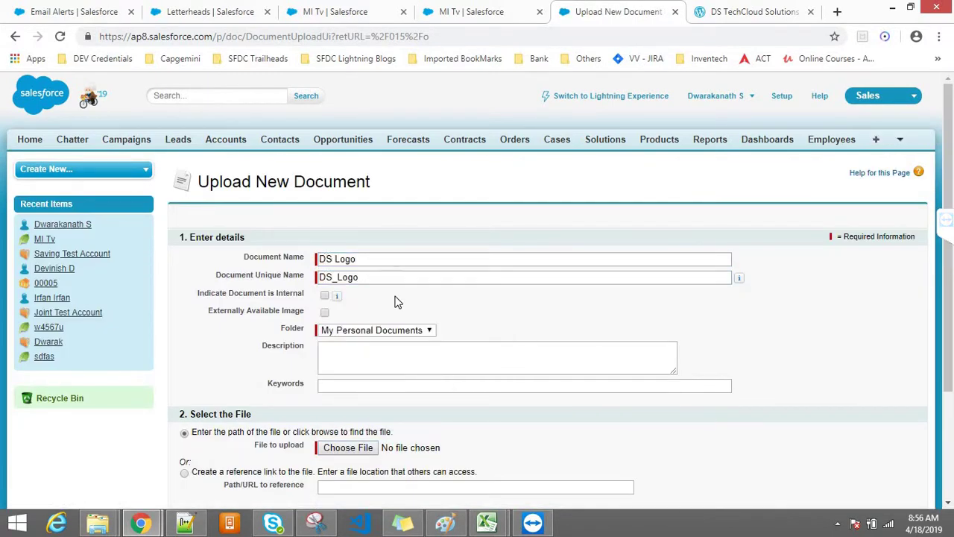
left_click_drag(948, 311, 949, 340)
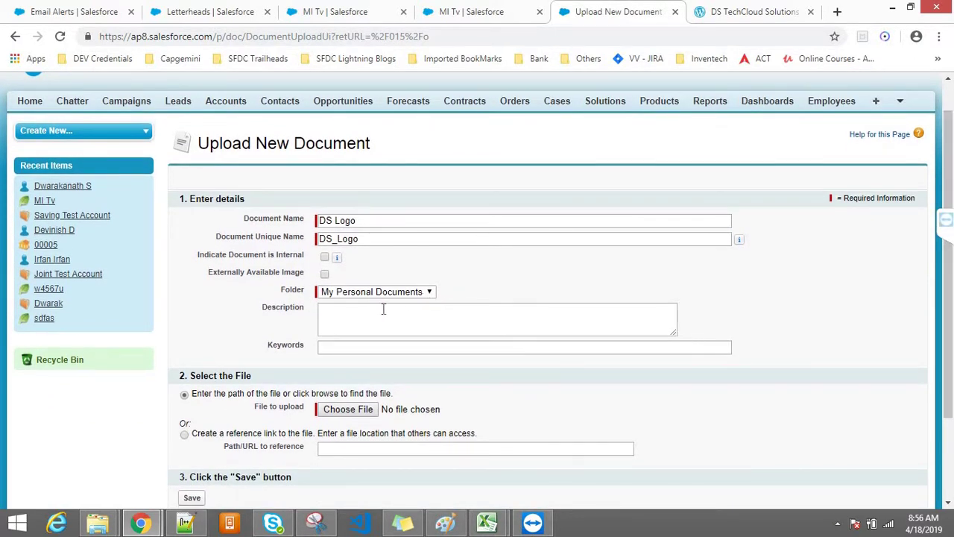
left_click(345, 412)
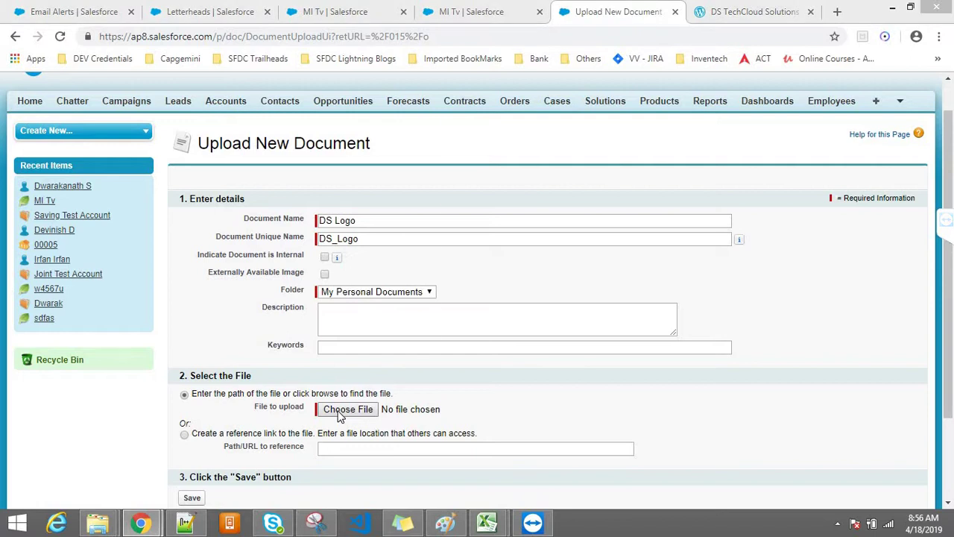
left_click(186, 134)
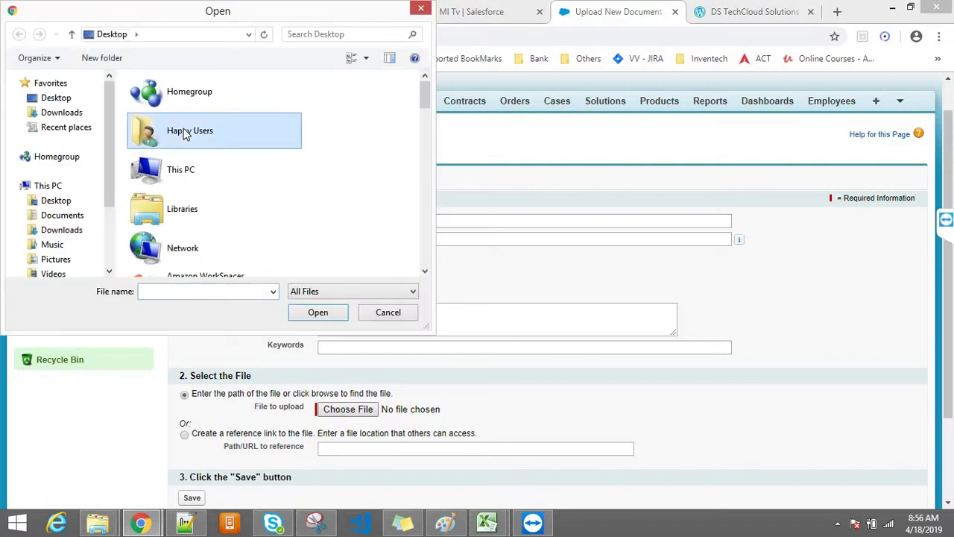
key("d")
left_click(318, 312)
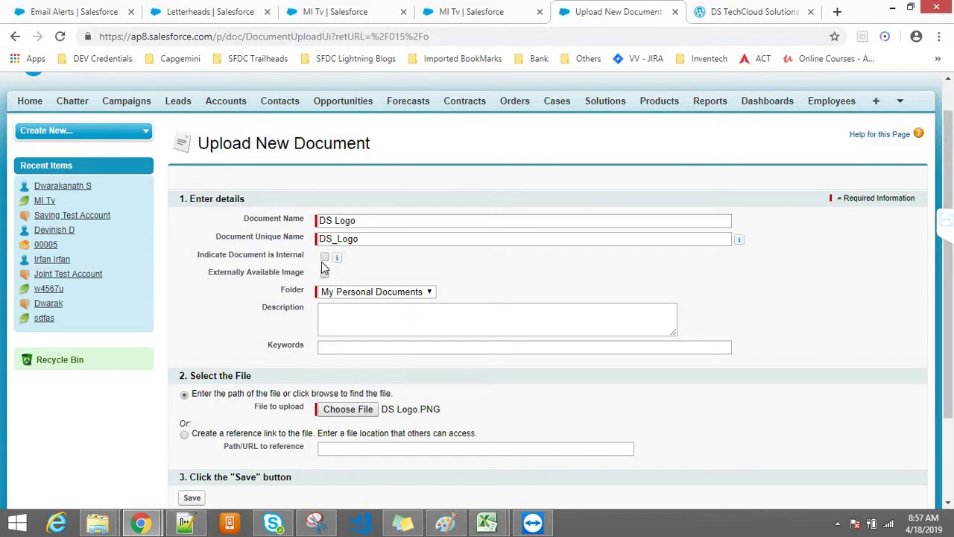
left_click_drag(298, 291, 319, 286)
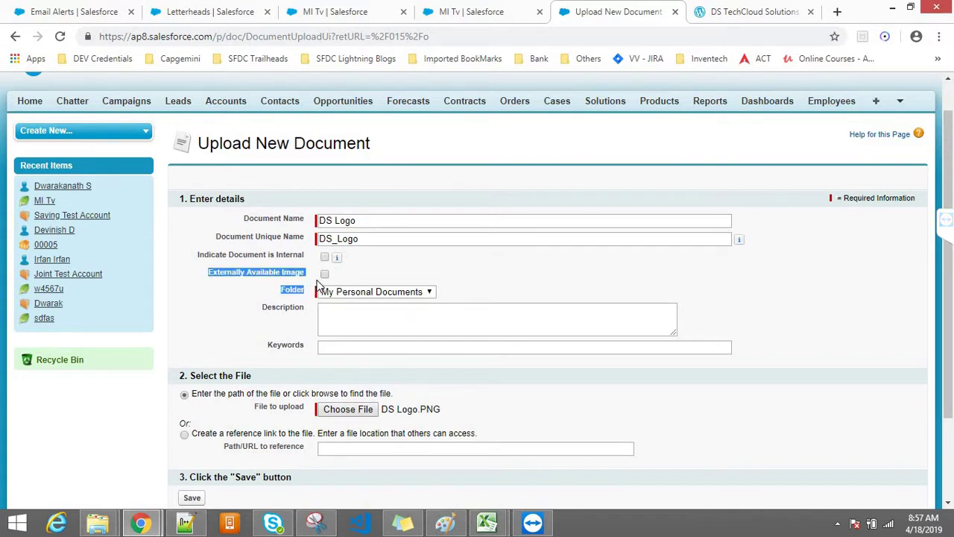
left_click(396, 273)
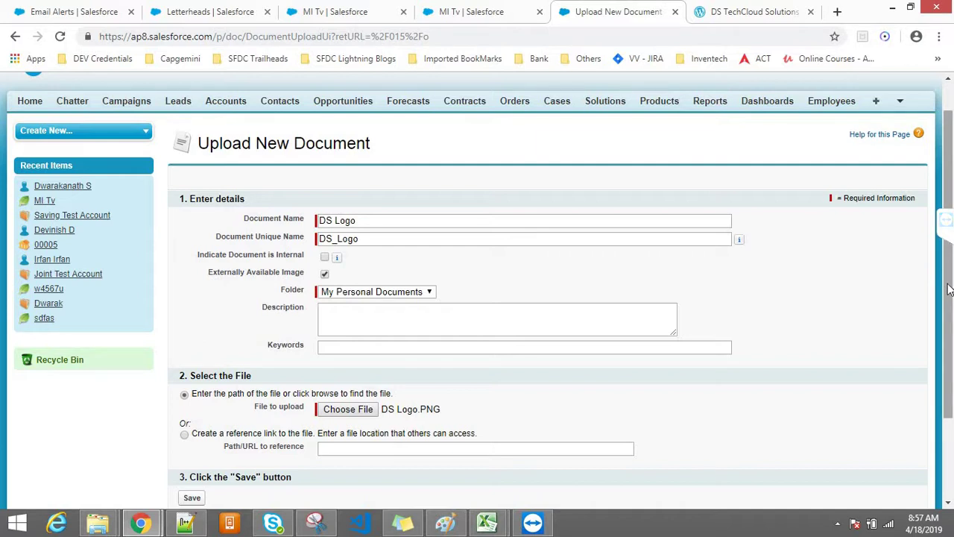
Keep My Personal Documents as the folder and save the externally available DS Logo image
left_click(375, 290)
left_click(375, 290)
left_click(370, 319)
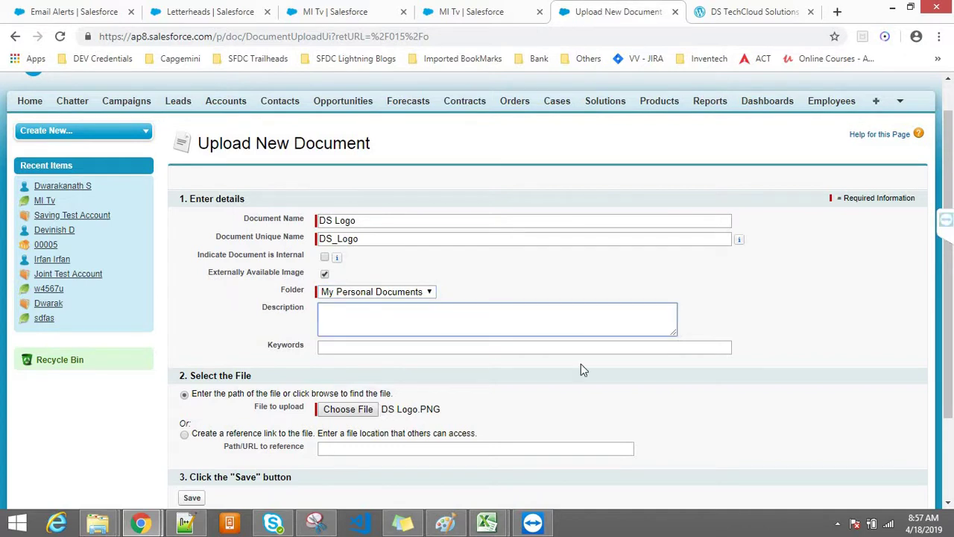
left_click(947, 219)
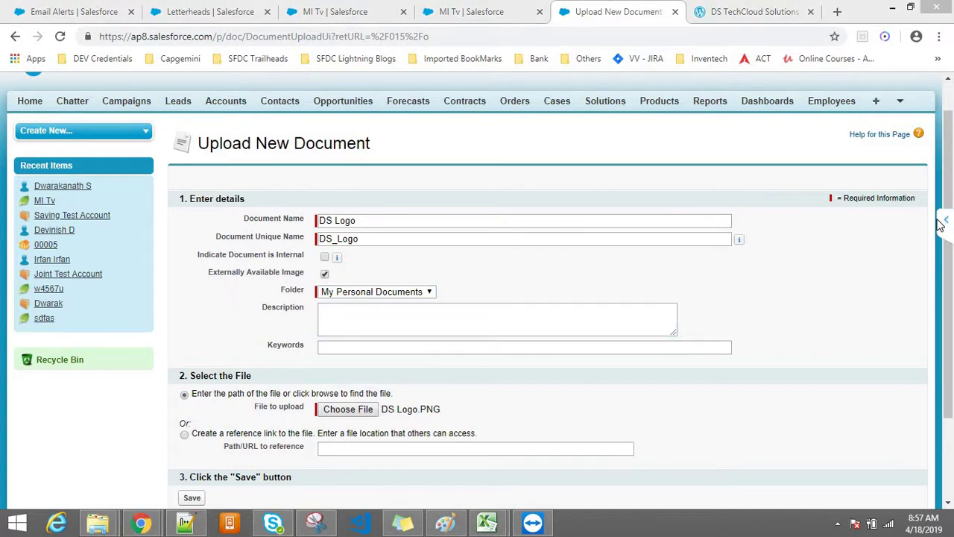
left_click(946, 250)
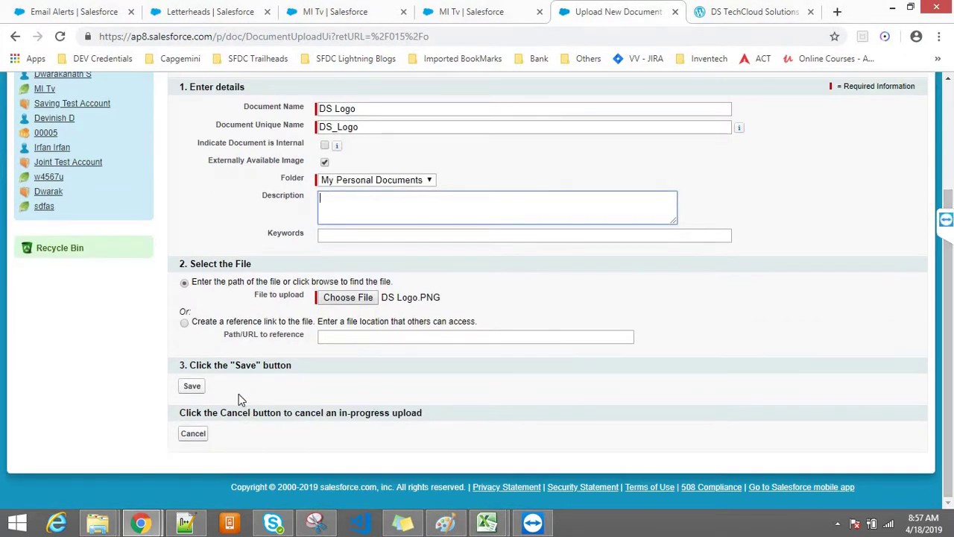
left_click(192, 387)
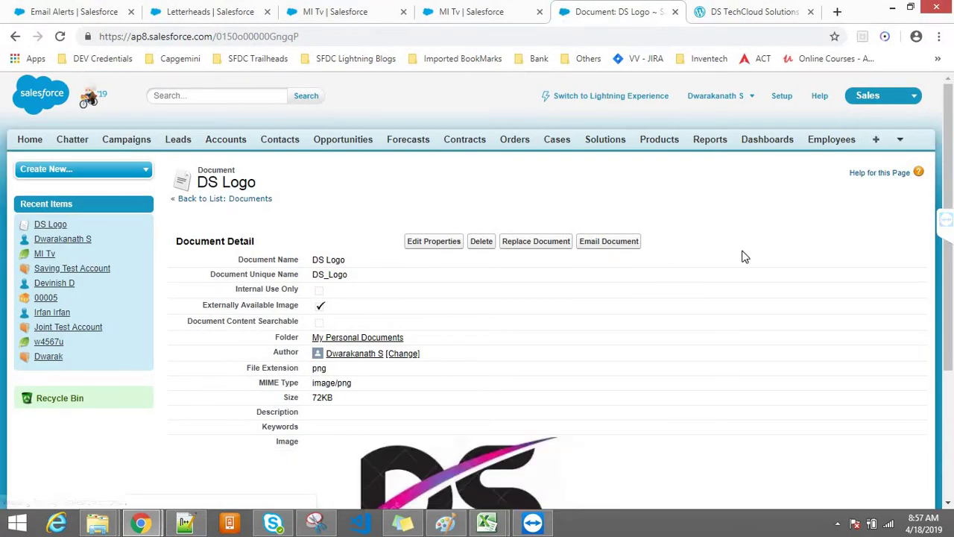
left_click_drag(953, 252, 951, 340)
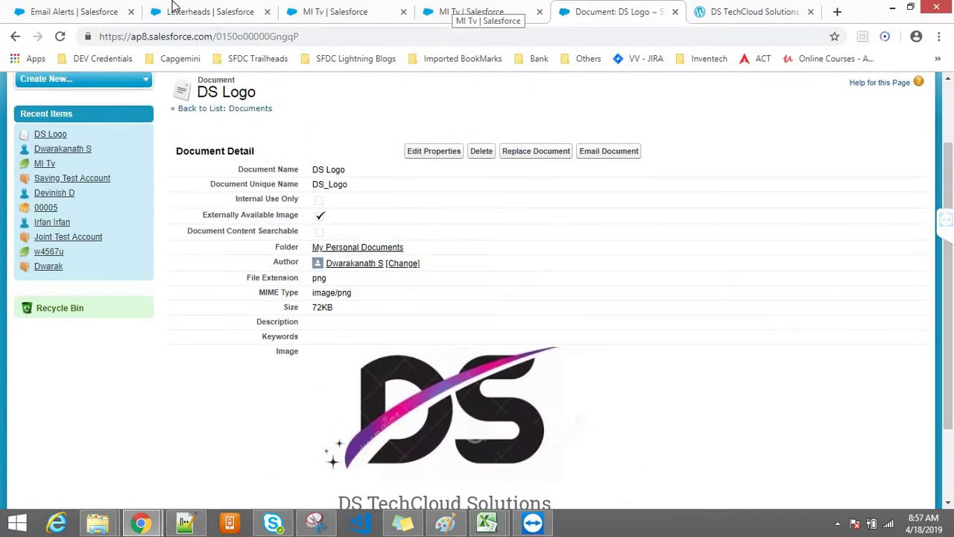
left_click_drag(952, 300, 952, 369)
Attach the DS Logo image to the letterhead header, keeping Top and Left alignment
left_click(211, 11)
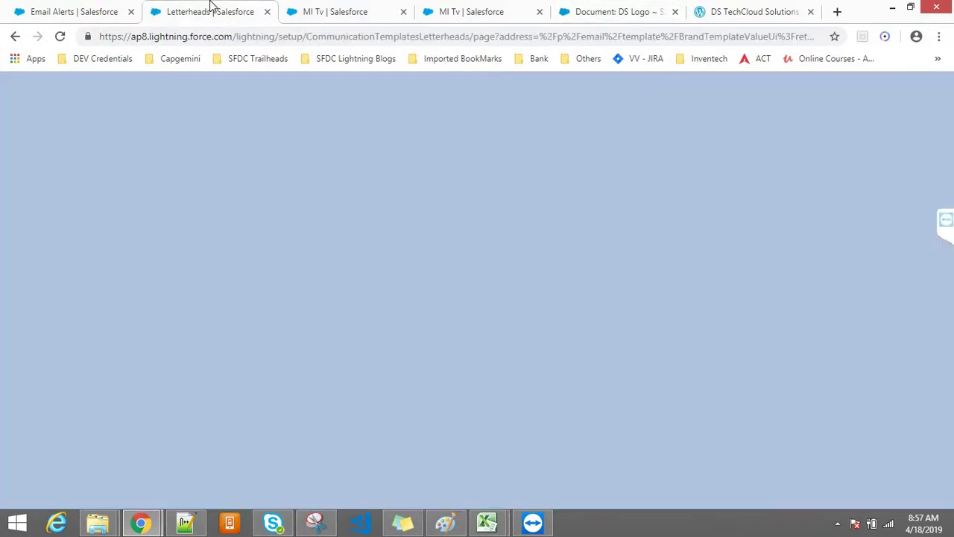
left_click(504, 268)
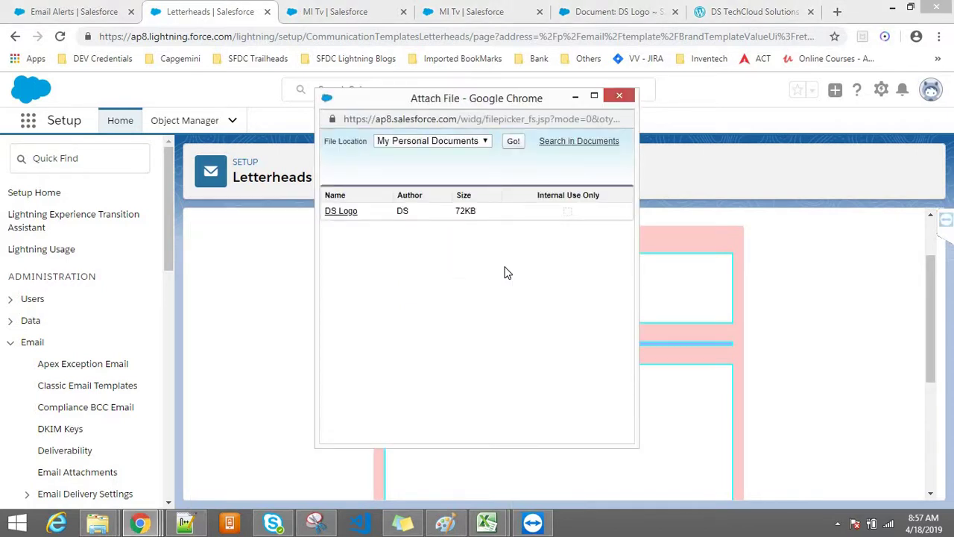
left_click(341, 212)
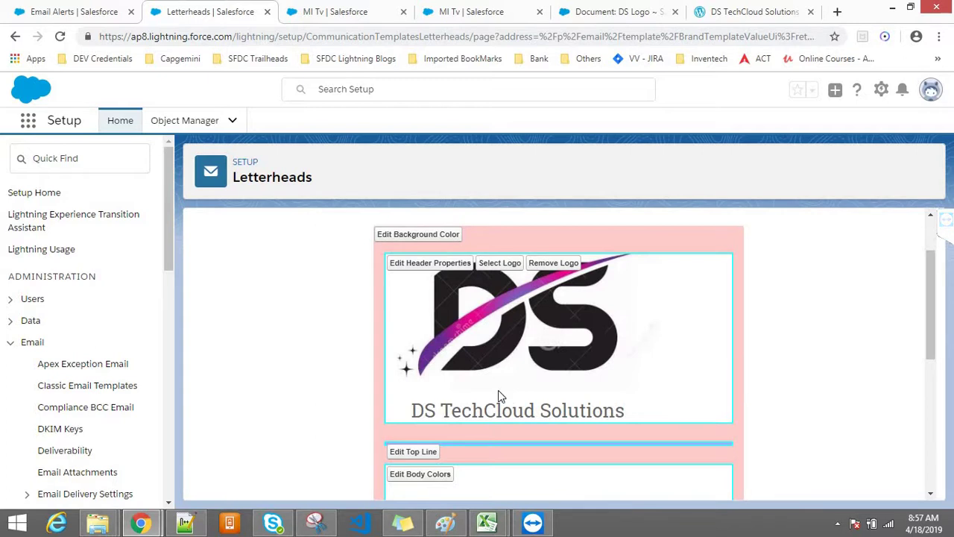
left_click(451, 268)
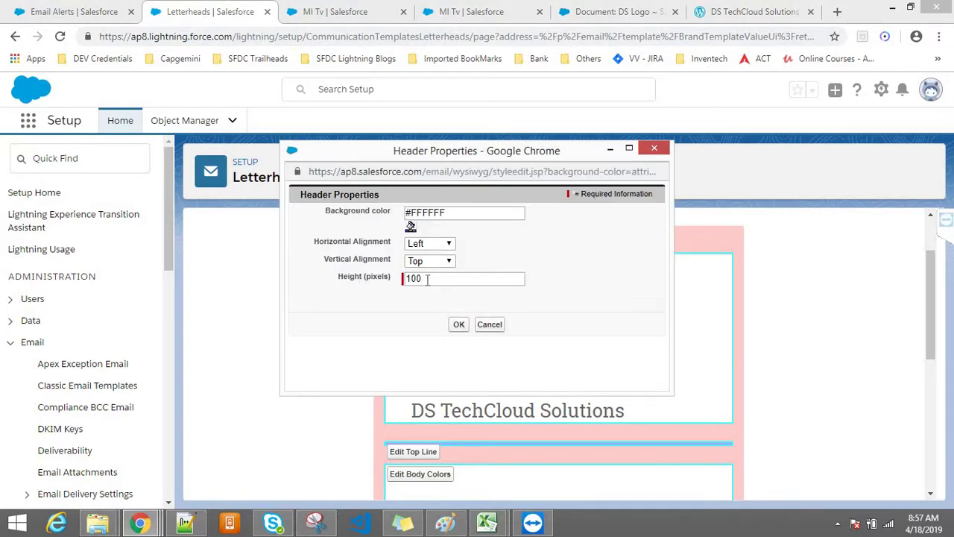
left_click(418, 263)
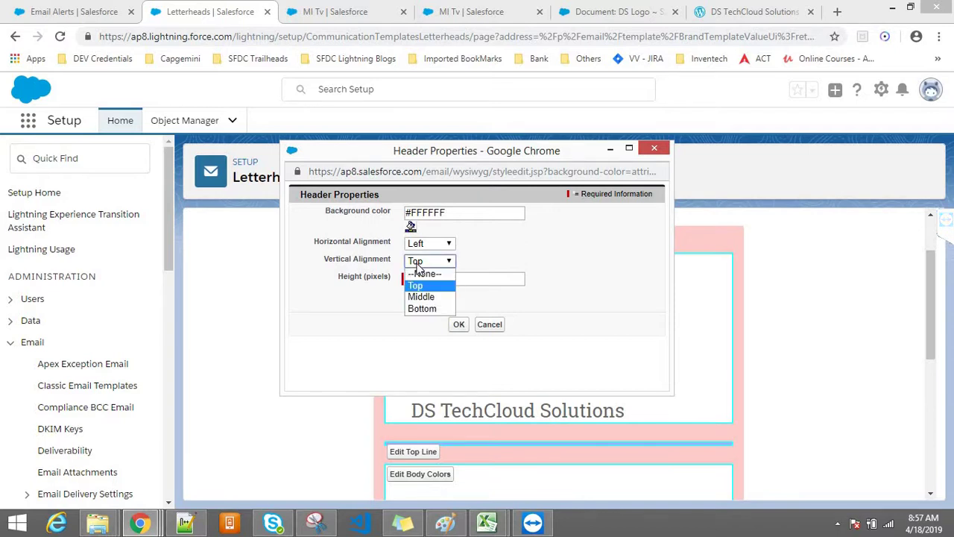
left_click(418, 264)
left_click(418, 244)
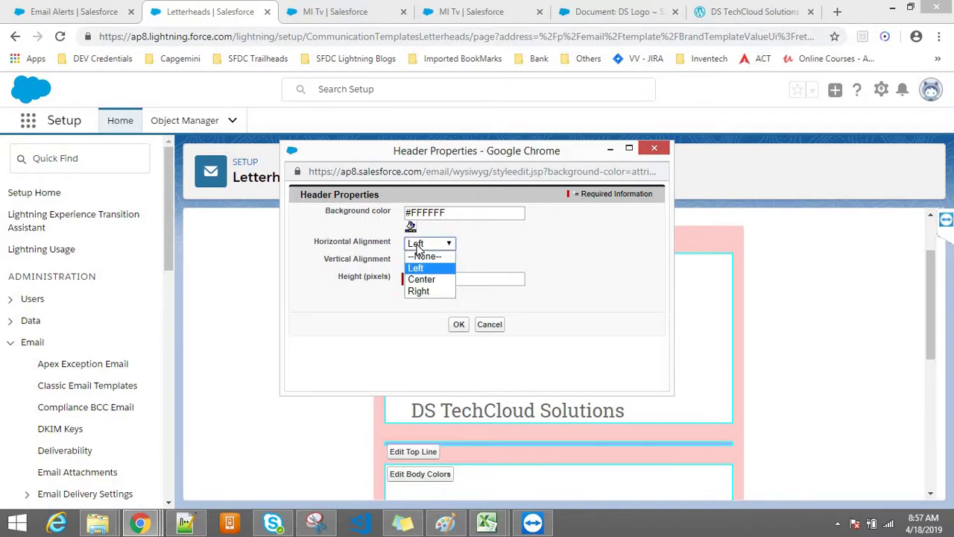
left_click(417, 245)
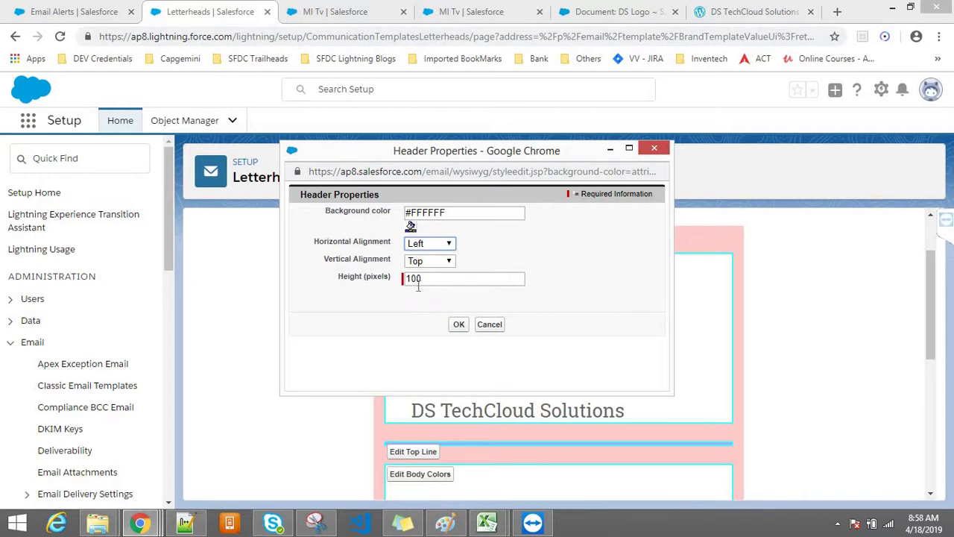
left_click(459, 324)
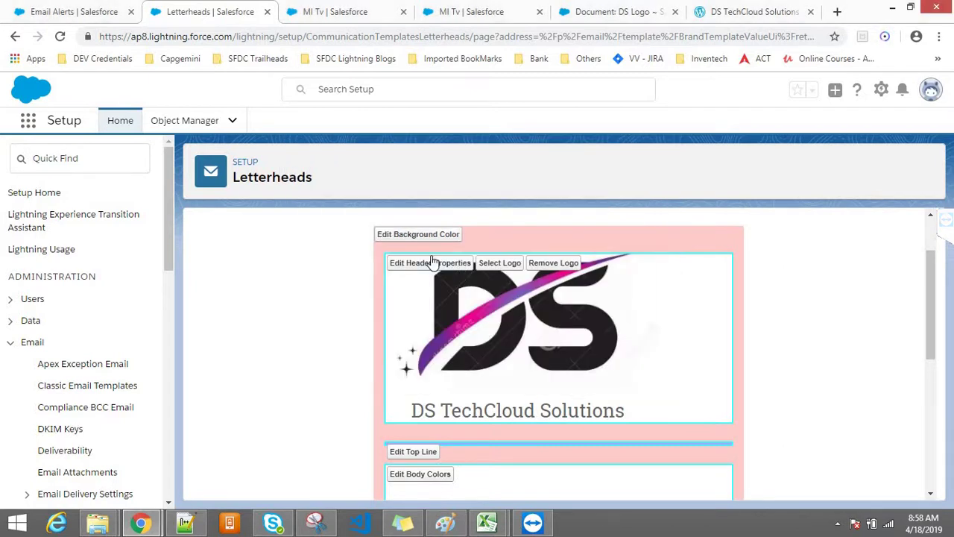
Set the letterhead header height to 50 pixels
left_click(432, 266)
left_click(431, 281)
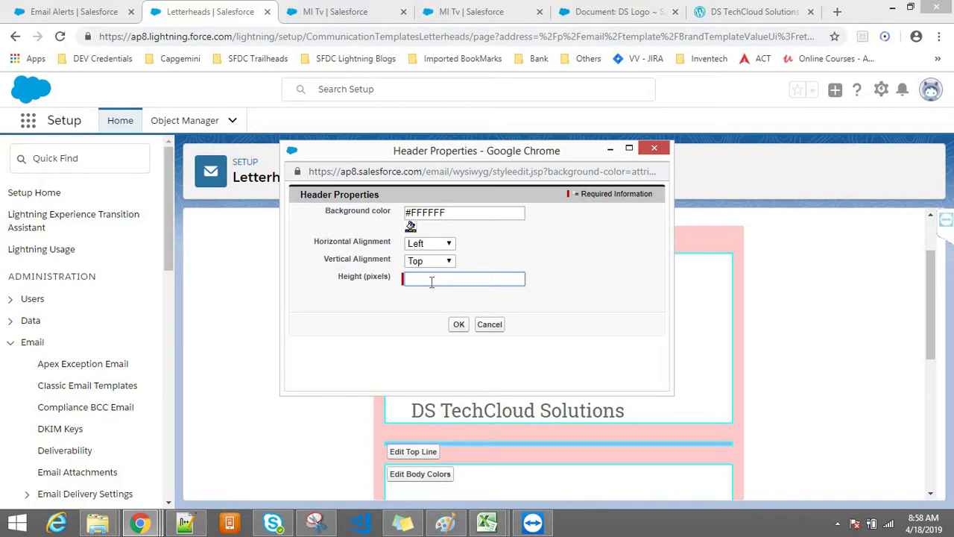
type("50")
left_click(458, 326)
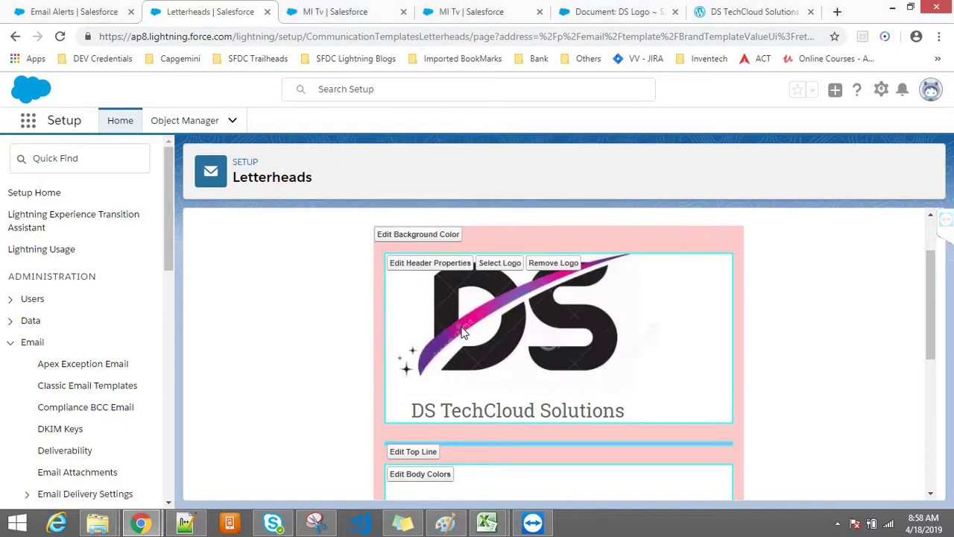
left_click_drag(932, 282, 937, 441)
left_click_drag(940, 347, 939, 313)
mouse_move(938, 321)
left_mouse_down()
mouse_move(942, 223)
mouse_move(931, 311)
left_mouse_up()
Change the letterhead body background colour to pink #FF99FF
scroll(931, 312, "down", 1)
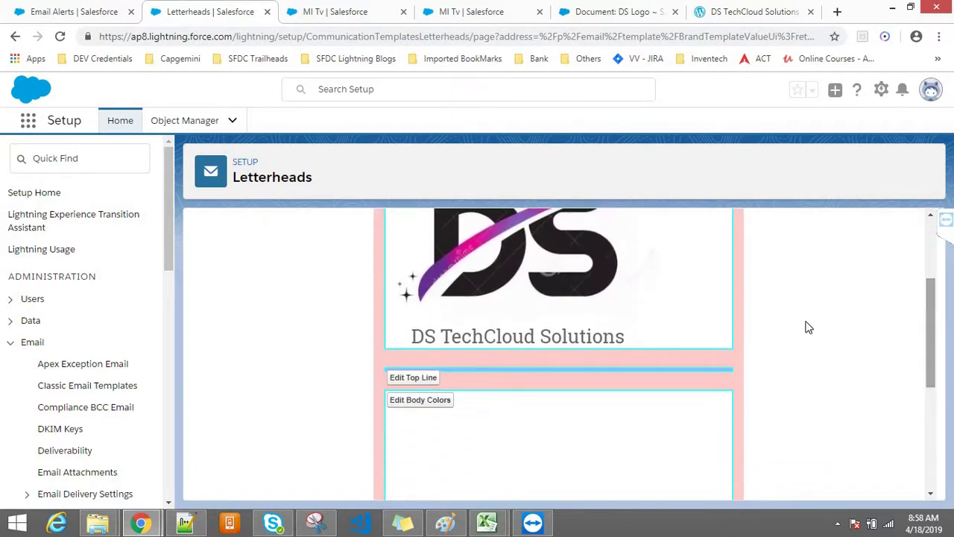
left_click(419, 404)
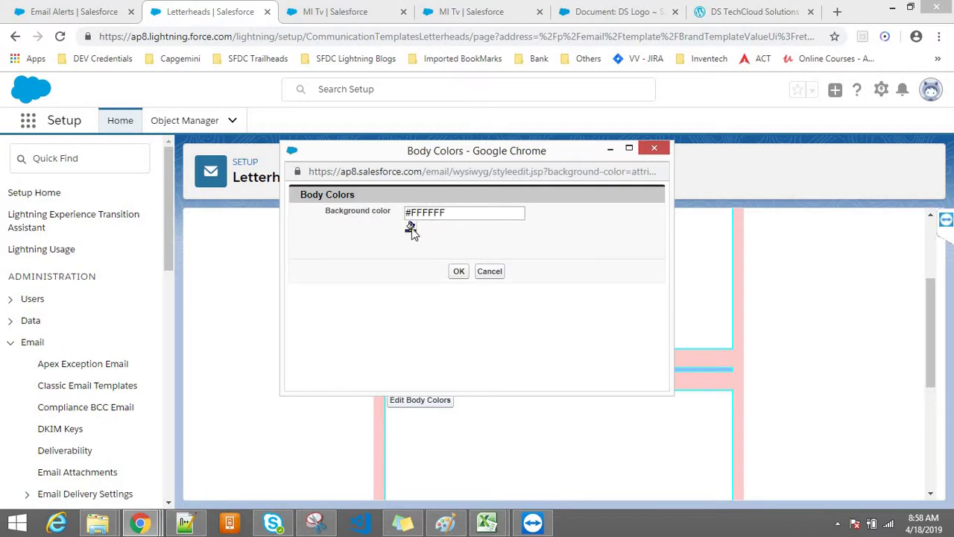
left_click(411, 227)
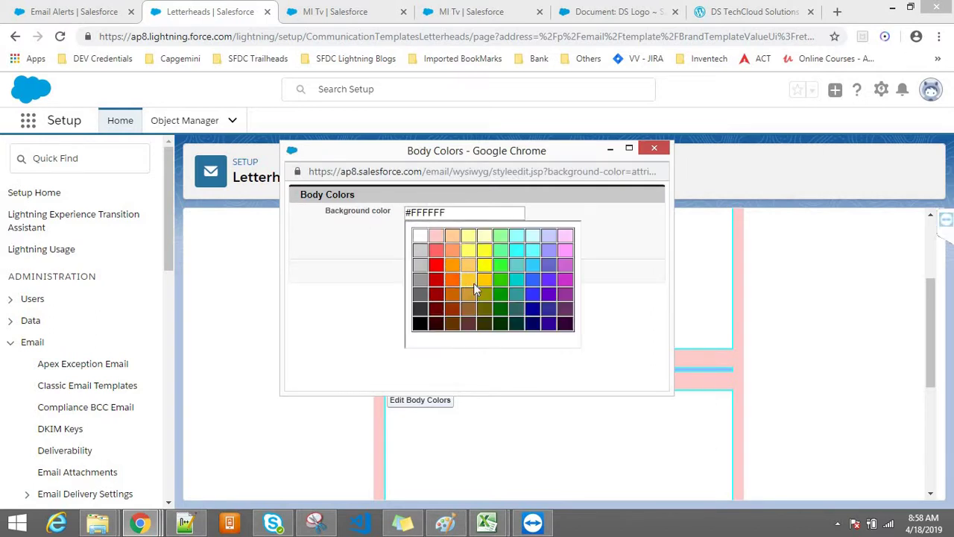
left_click(564, 249)
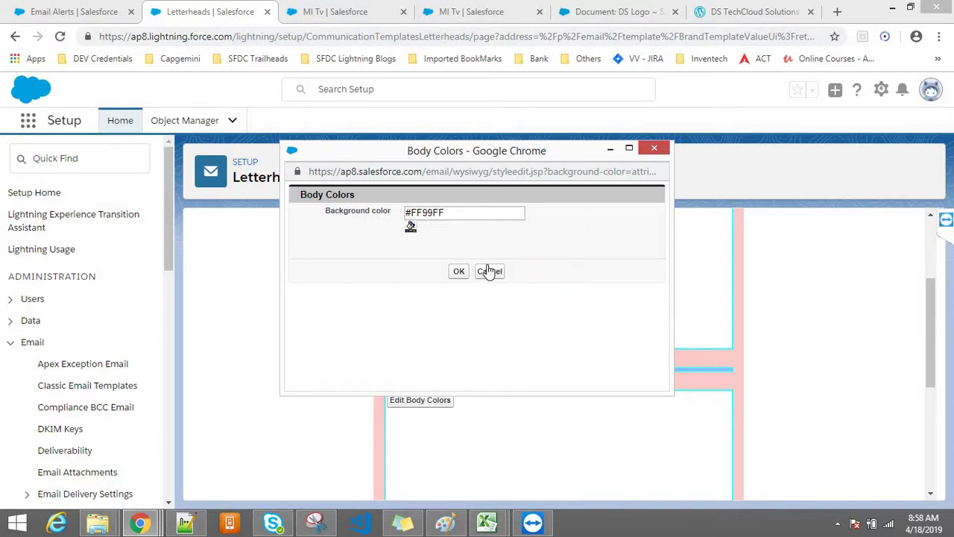
left_click(455, 273)
Preview the letterhead in a new tab
left_click_drag(931, 348, 939, 462)
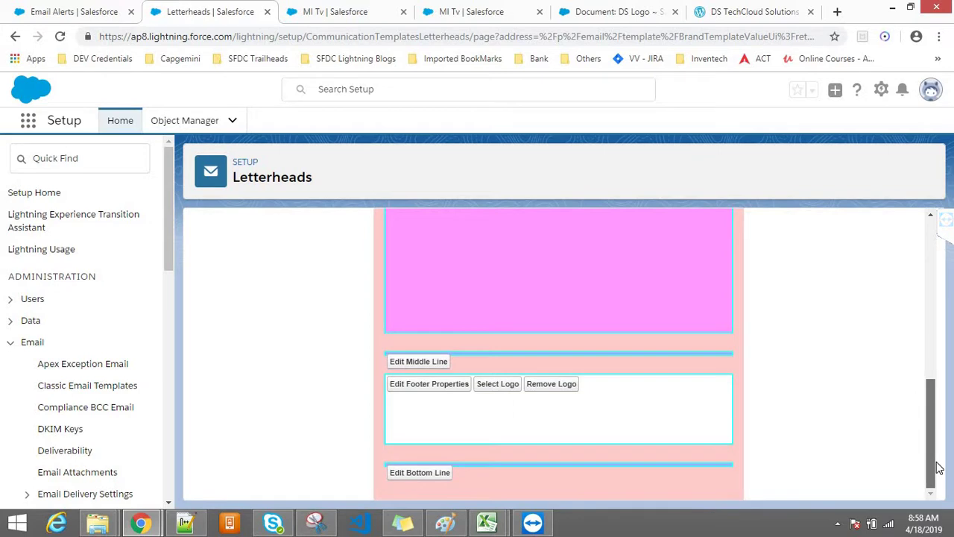
scroll(939, 269, "up", 4)
scroll(939, 261, "up", 3)
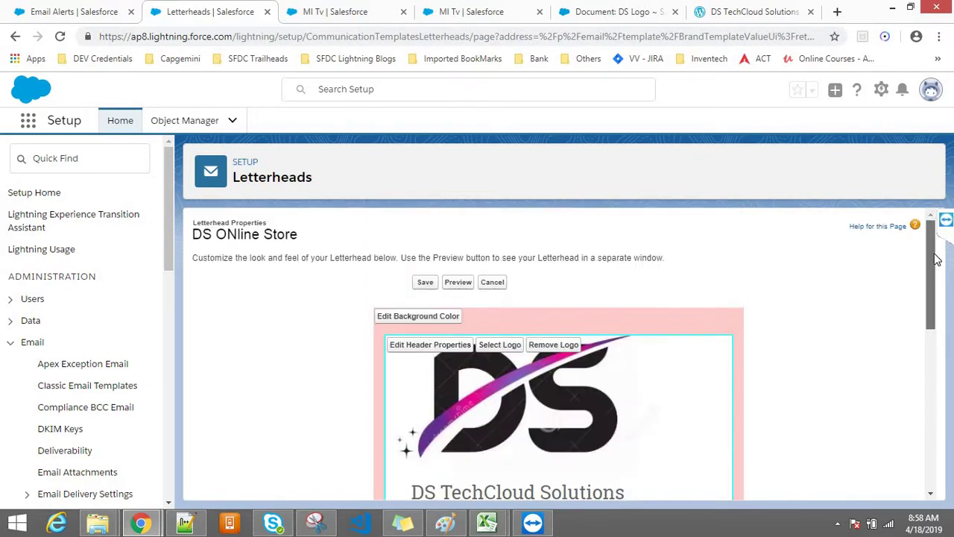
left_click(463, 284)
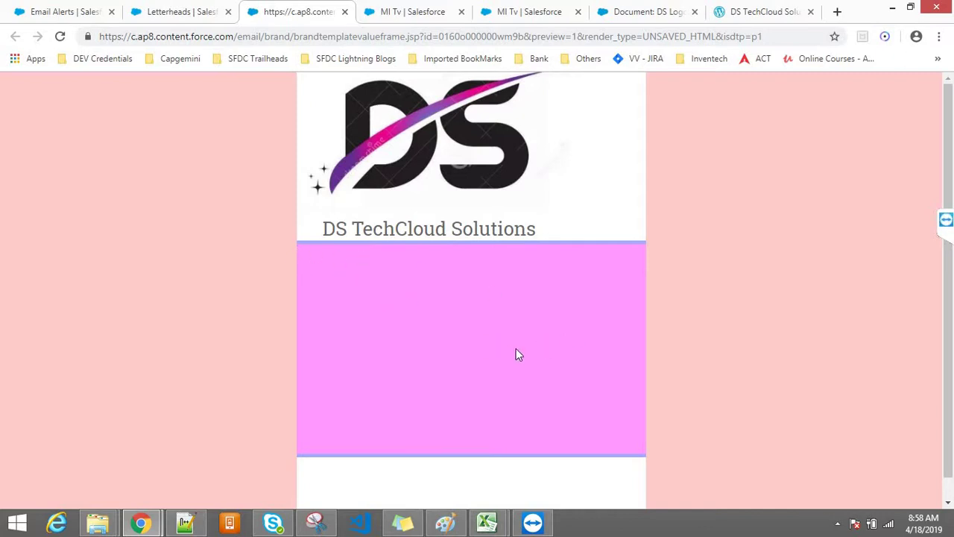
Change the letterhead body background colour back to white #FFFFFF
left_click(186, 10)
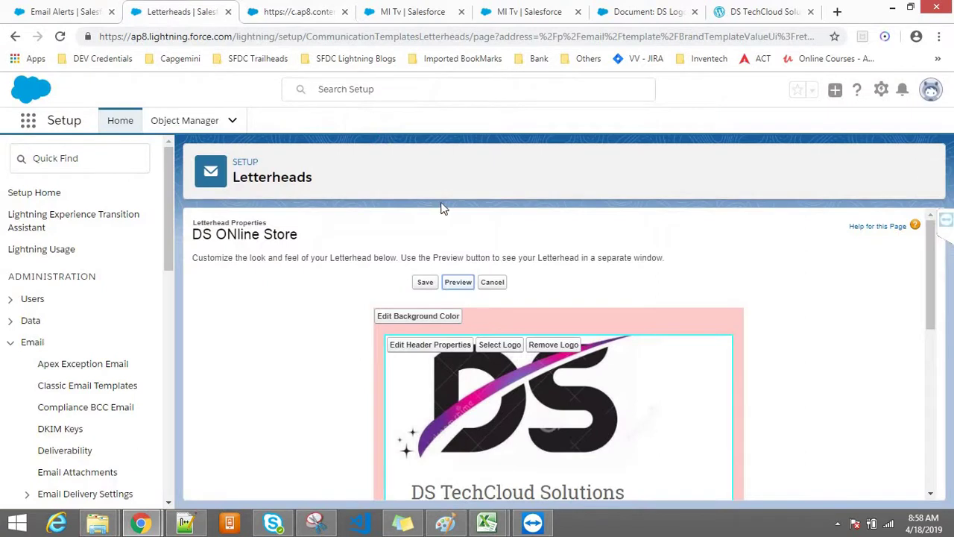
scroll(934, 328, "down", 3)
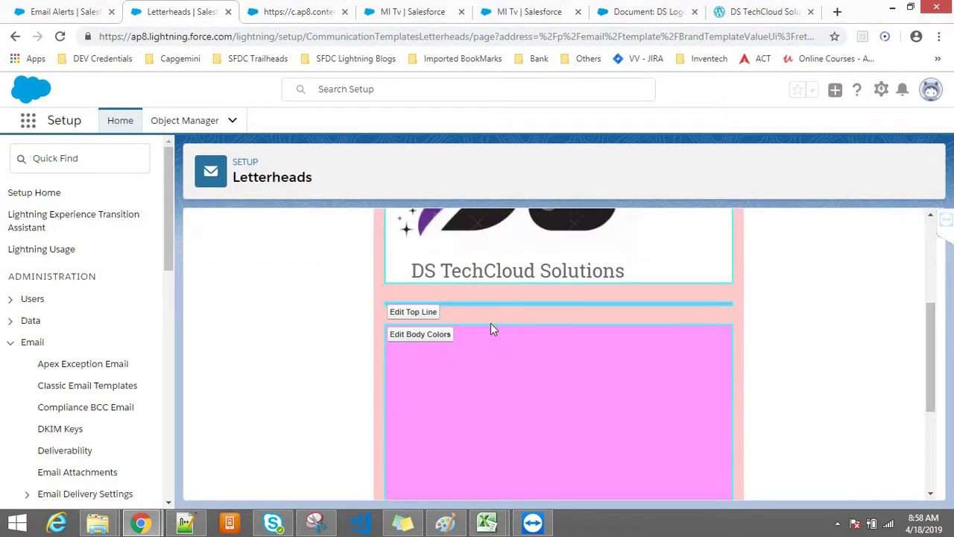
left_click(404, 334)
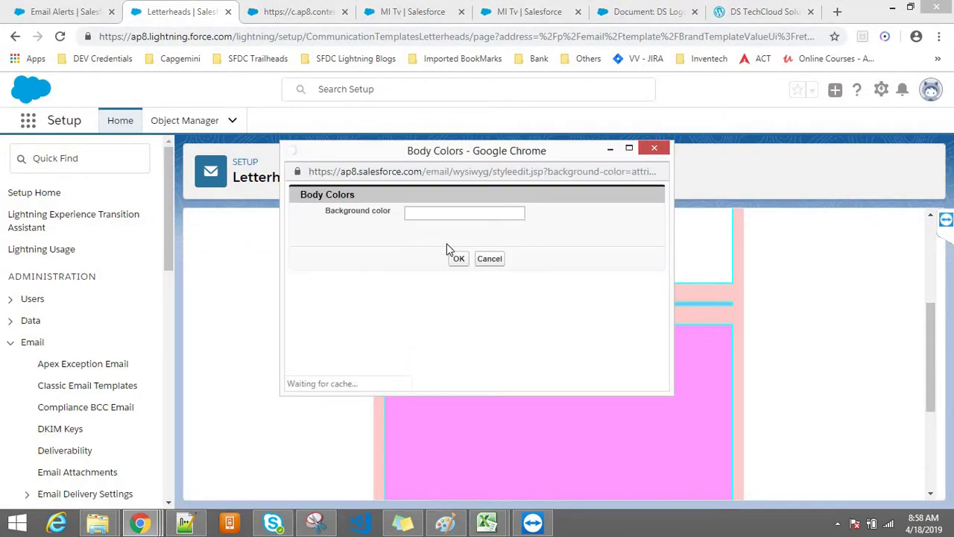
left_click(411, 227)
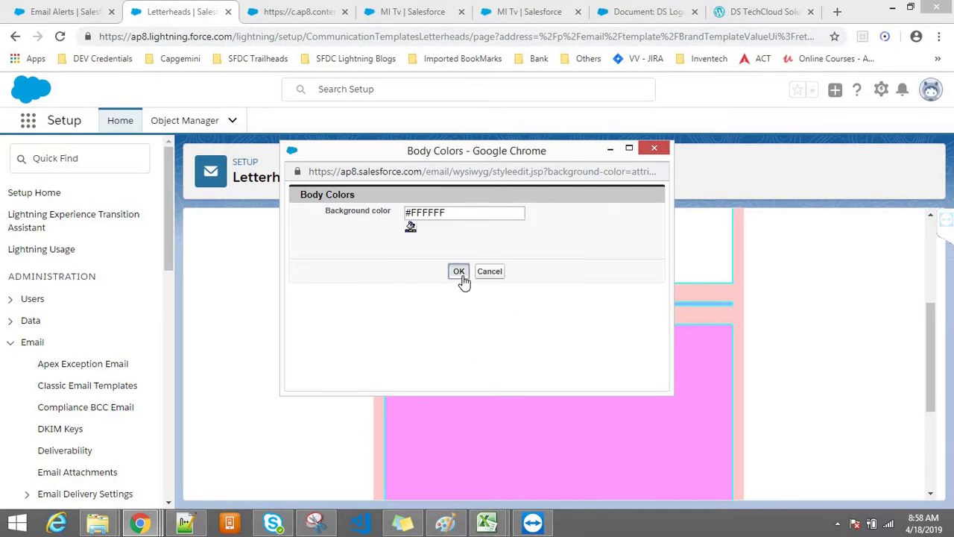
left_click(463, 277)
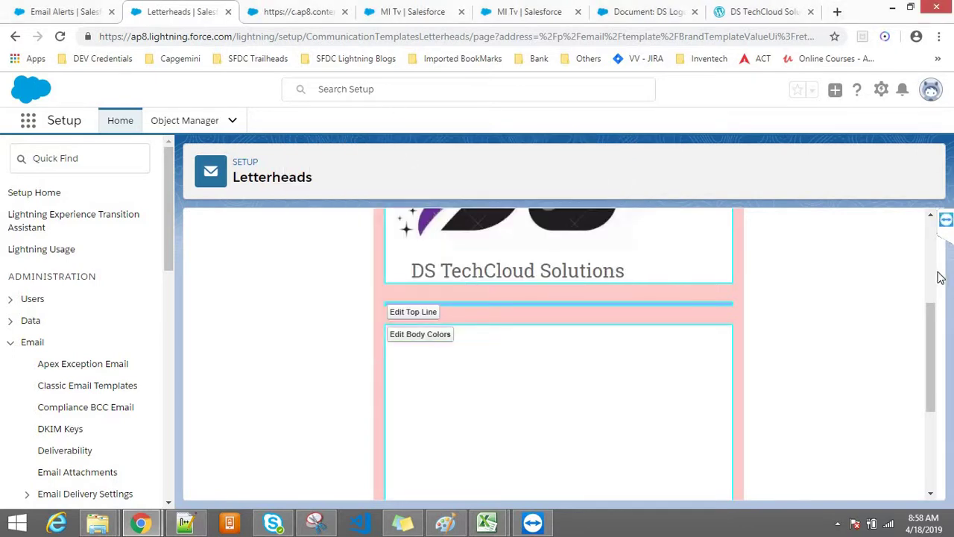
Preview the updated letterhead and look over the white body on the pink background
scroll(941, 282, "up", 3)
left_click(452, 284)
left_click(274, 9)
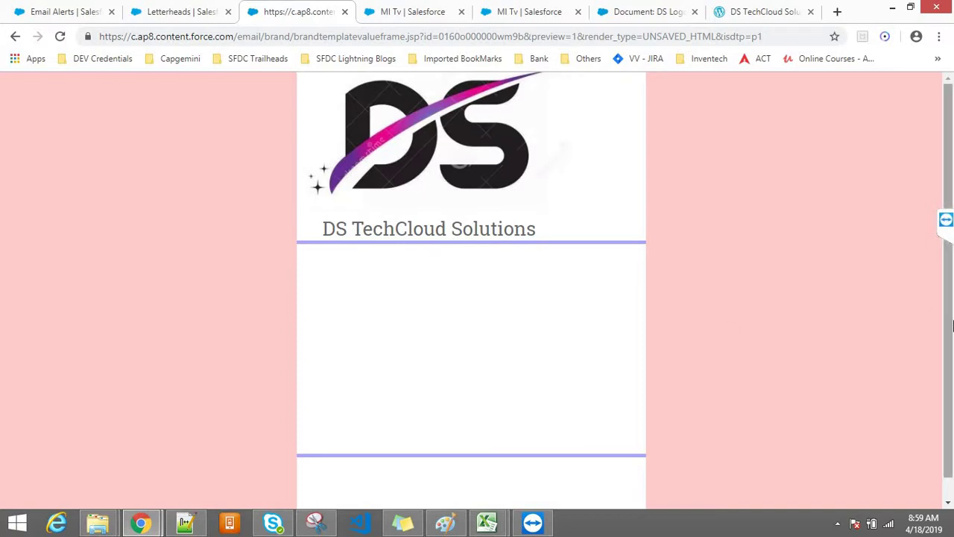
left_click_drag(952, 323, 937, 311)
scroll(931, 351, "down", 1)
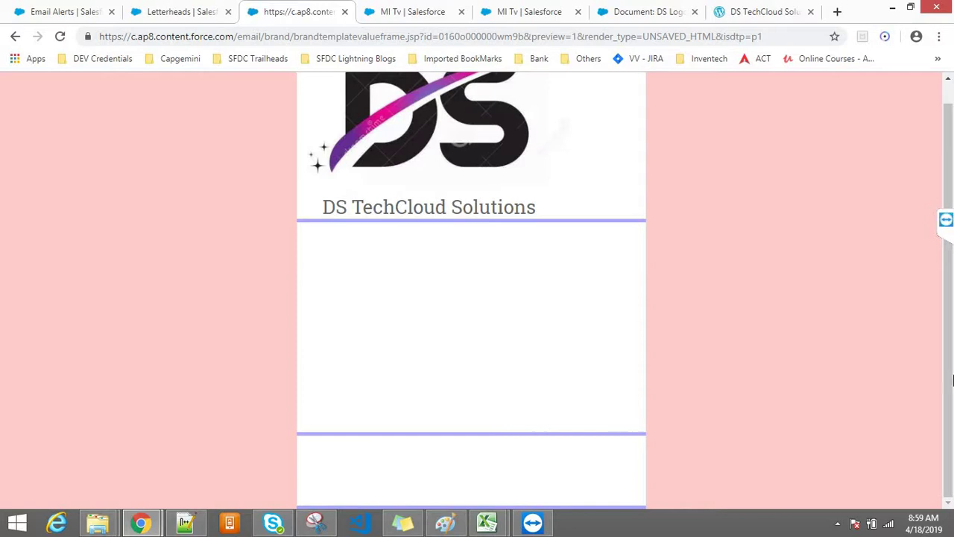
scroll(951, 363, "up", 1)
Change the header height from 50 to 10 pixels in the header properties
left_click(170, 9)
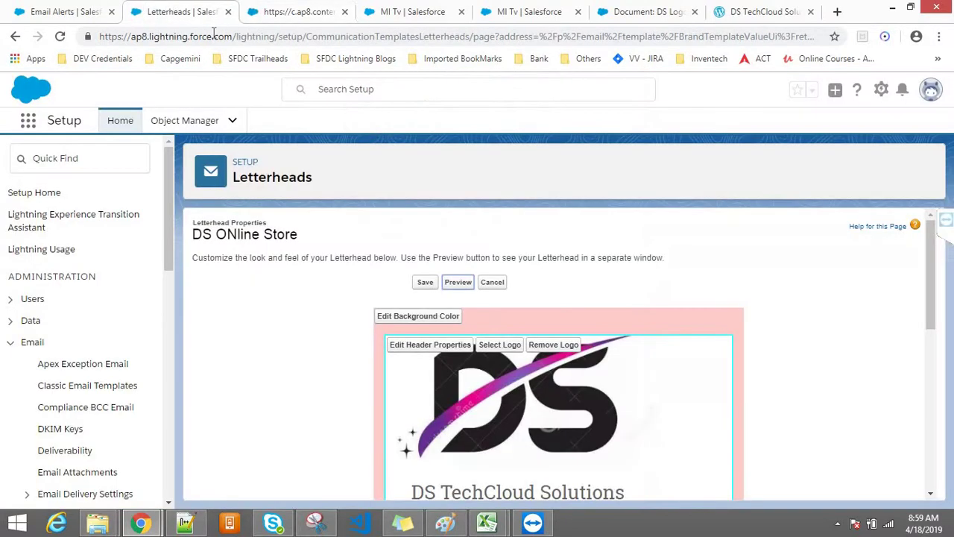
scroll(932, 269, "down", 2)
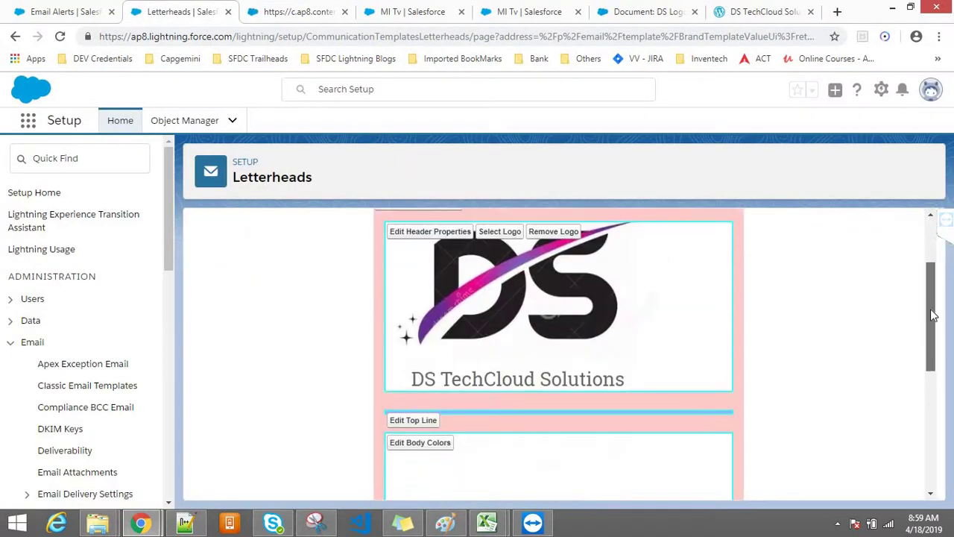
scroll(930, 272, "up", 2)
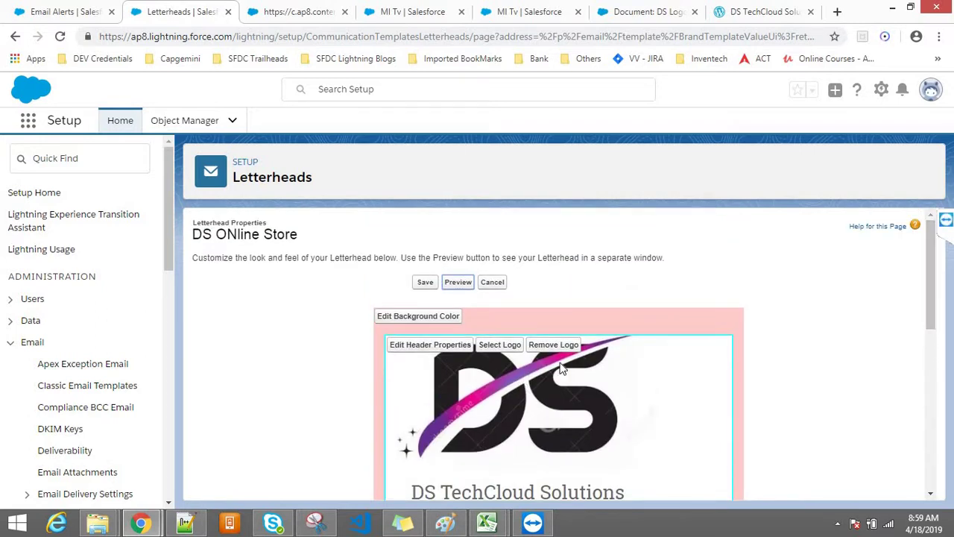
left_click(437, 348)
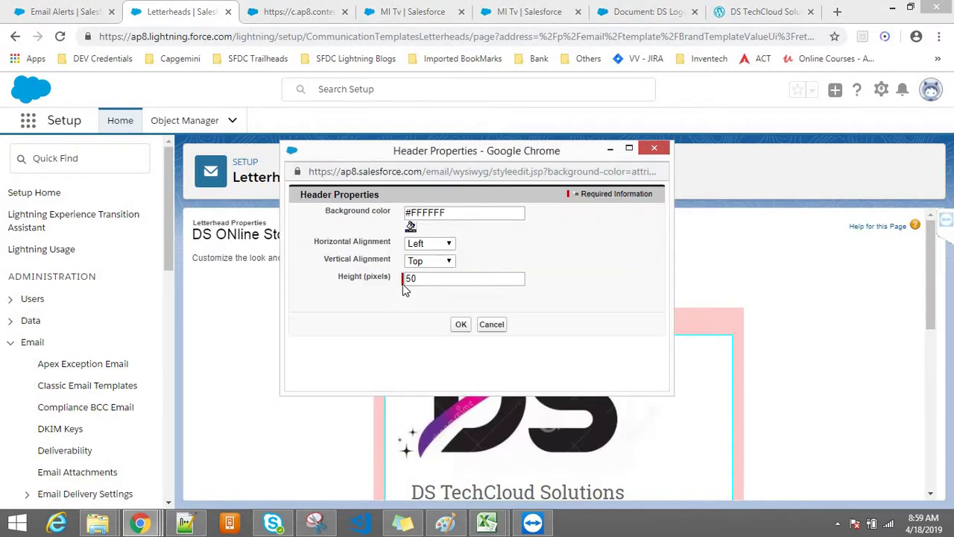
double_click(419, 282)
type("10")
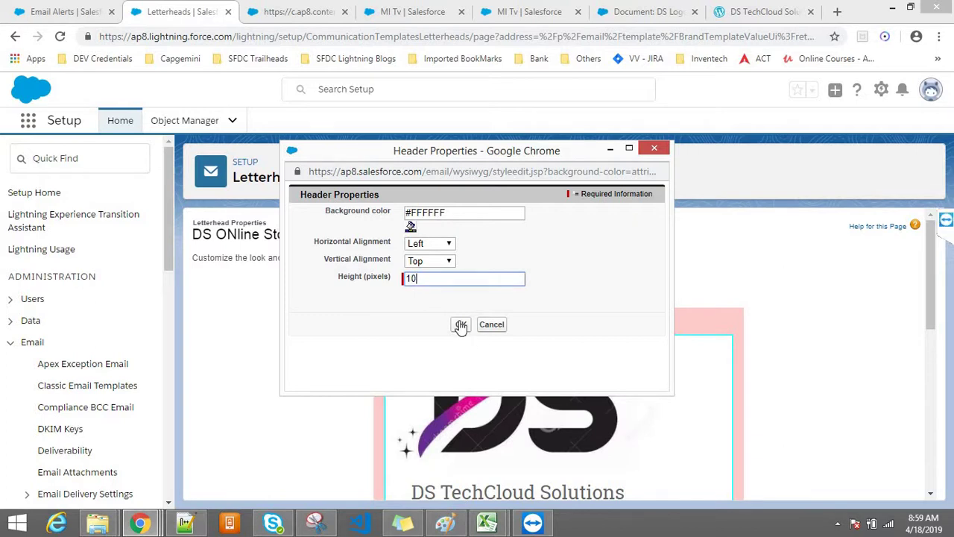
left_click(461, 325)
scroll(931, 404, "down", 10)
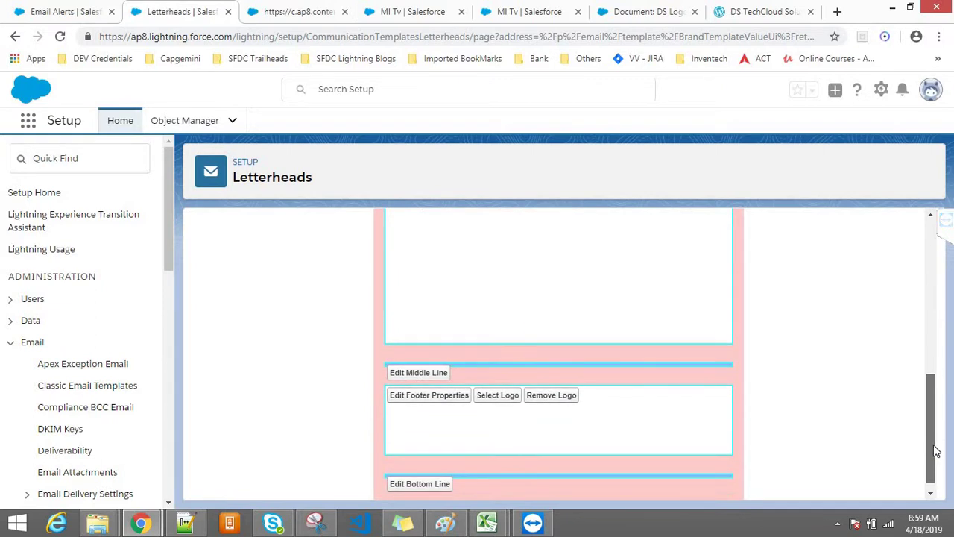
scroll(933, 455, "down", 1)
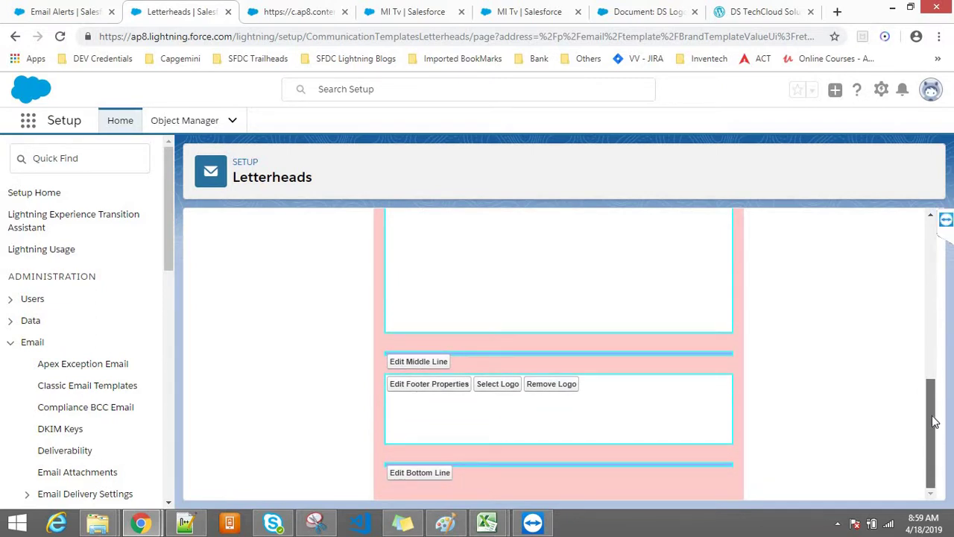
scroll(934, 421, "up", 5)
scroll(933, 337, "up", 3)
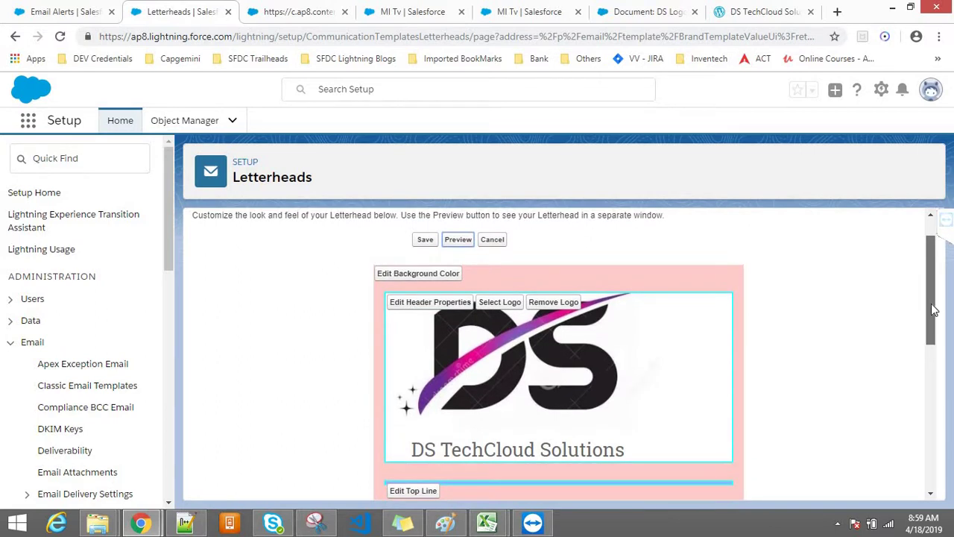
Preview the DS ONline Store letterhead in a separate tab
mouse_move(933, 309)
left_mouse_down()
mouse_move(935, 461)
mouse_move(943, 379)
mouse_move(931, 295)
left_mouse_up()
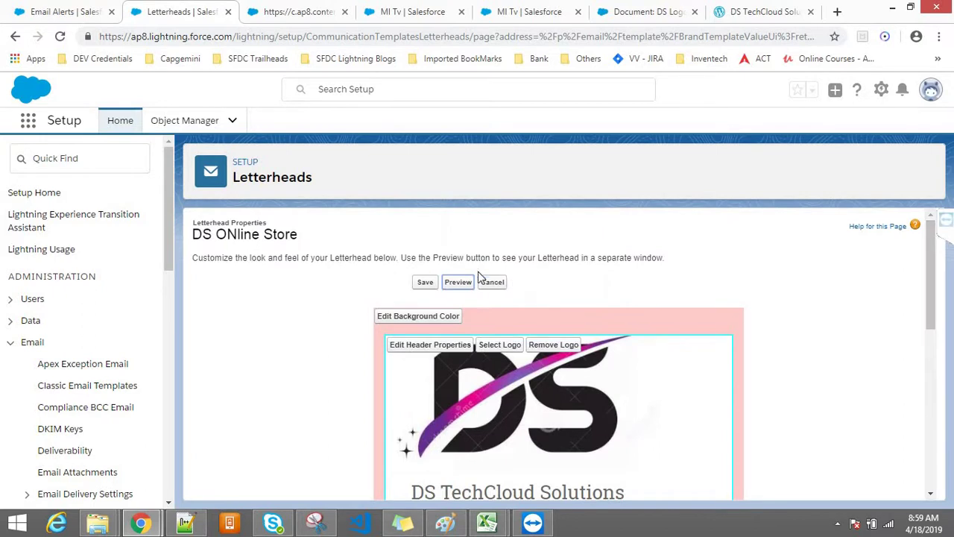
left_click(454, 288)
left_click(317, 12)
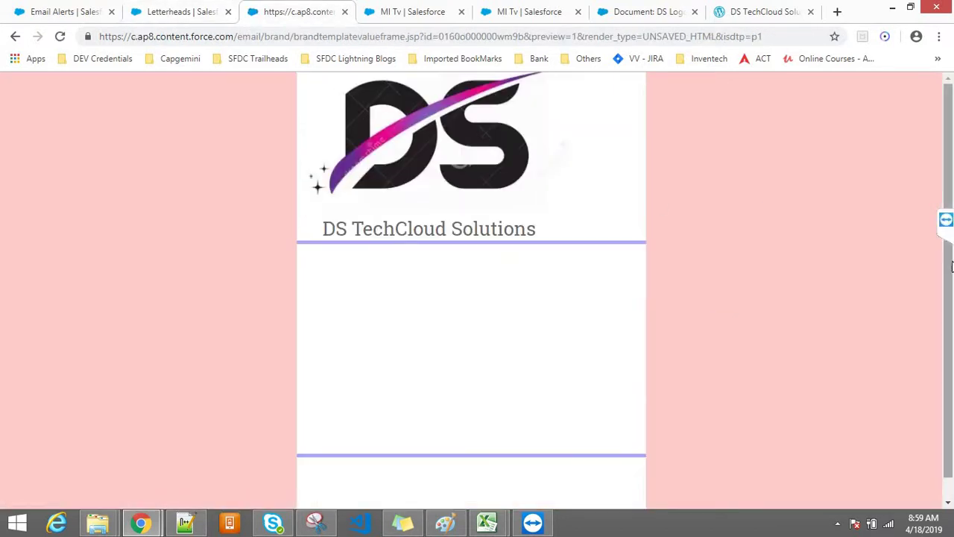
left_click_drag(950, 313, 950, 328)
left_click_drag(951, 255, 386, 119)
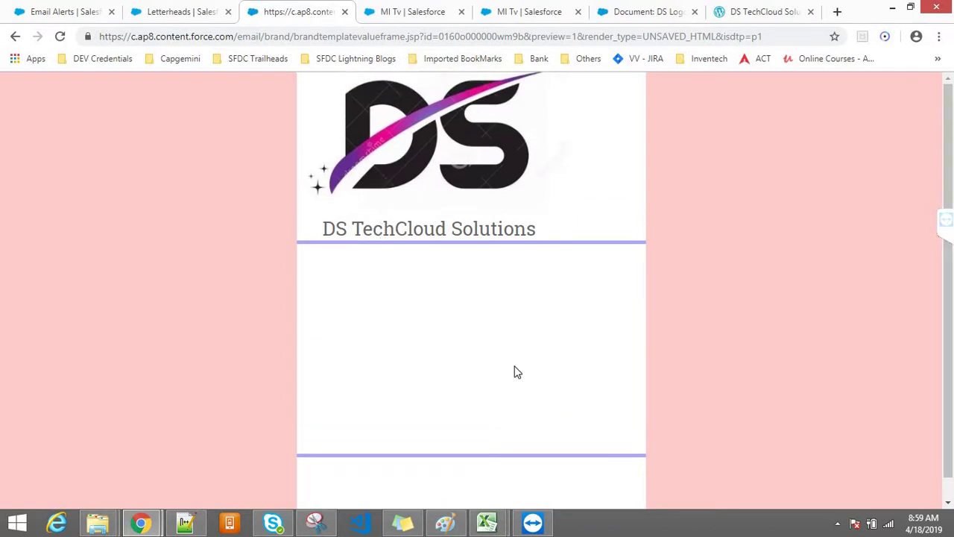
Return to the letterhead editor and save the letterhead
left_click(183, 9)
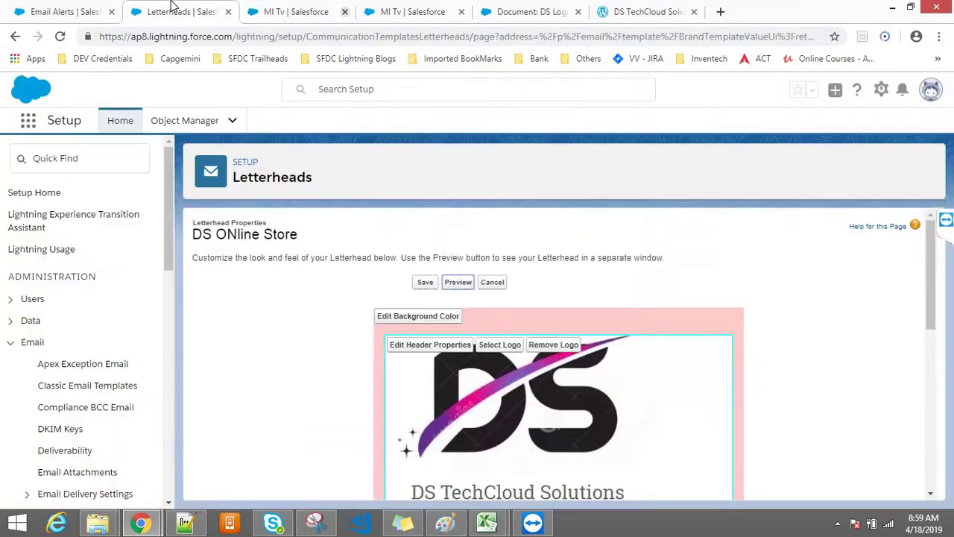
left_click(425, 282)
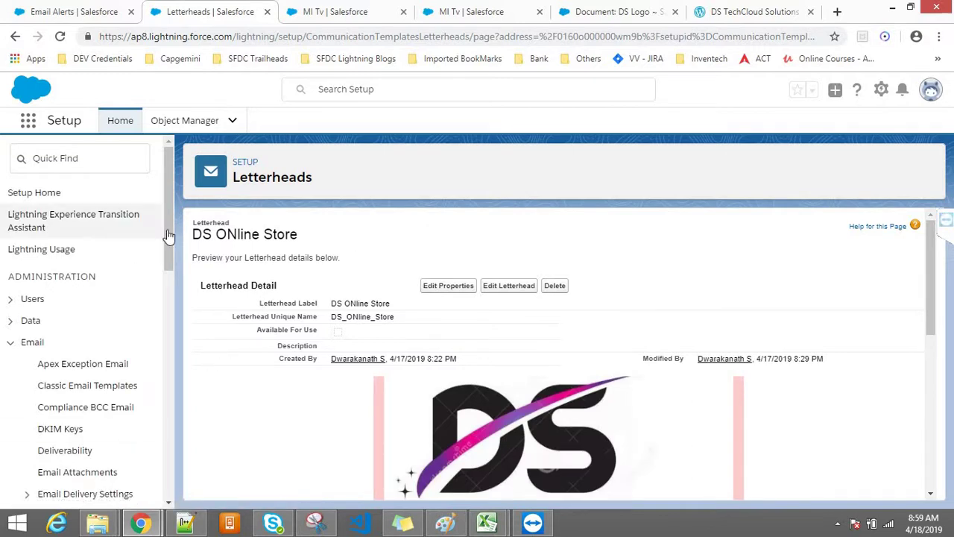
left_click_drag(929, 328, 929, 231)
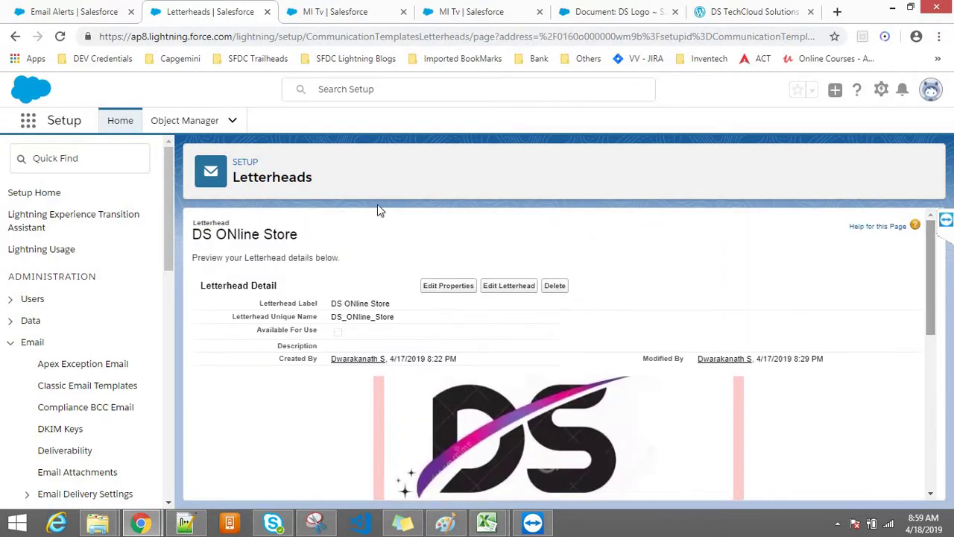
Mark the DS ONline Store letterhead as Available For Use and save its properties
left_click(35, 158)
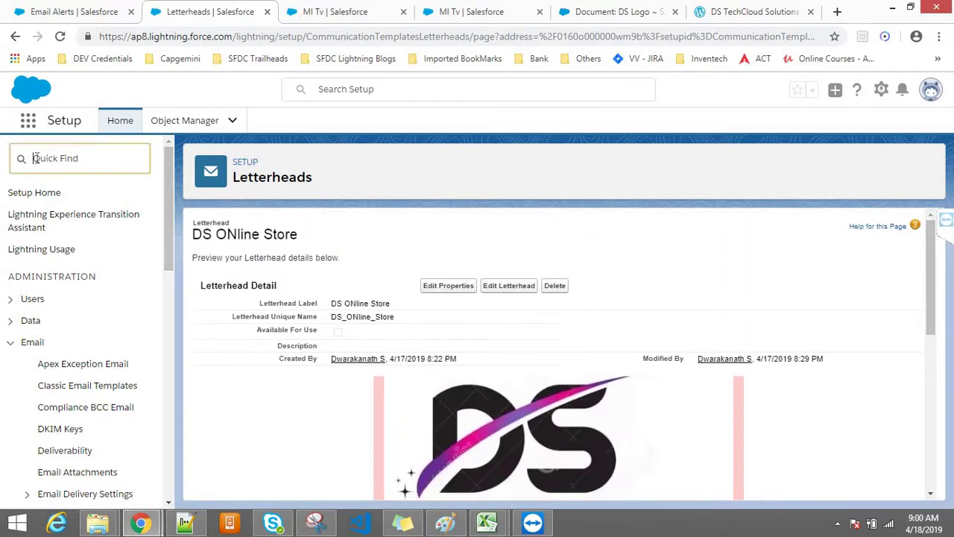
type("e")
type("mail")
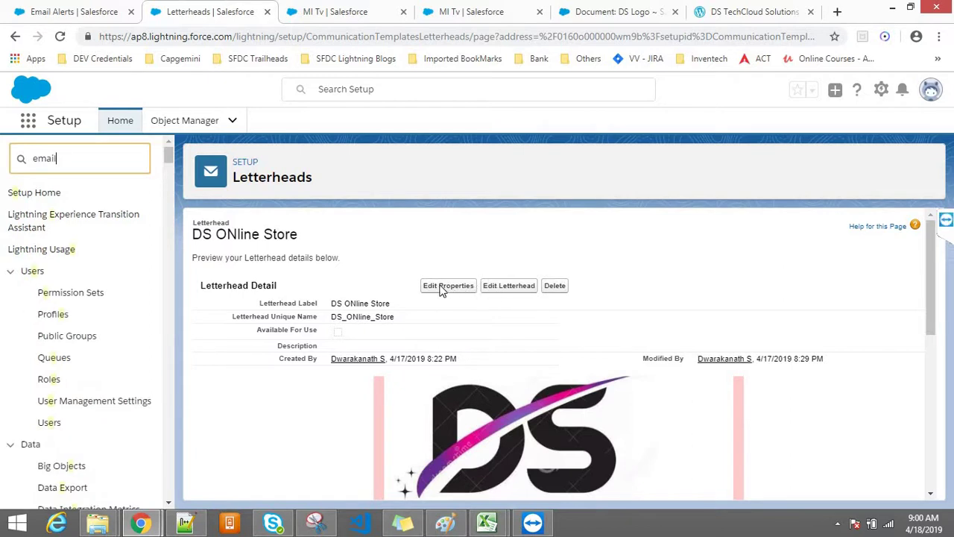
left_click(455, 288)
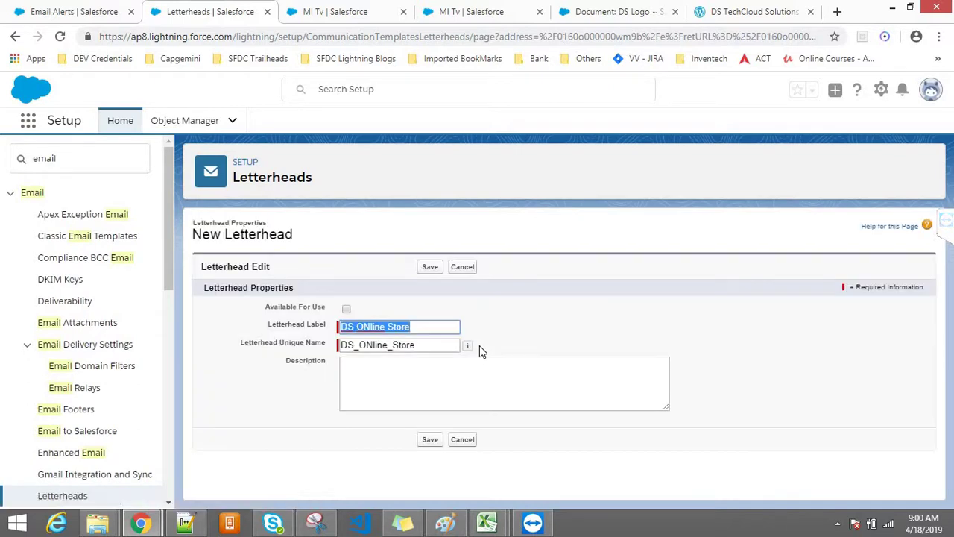
left_click(346, 309)
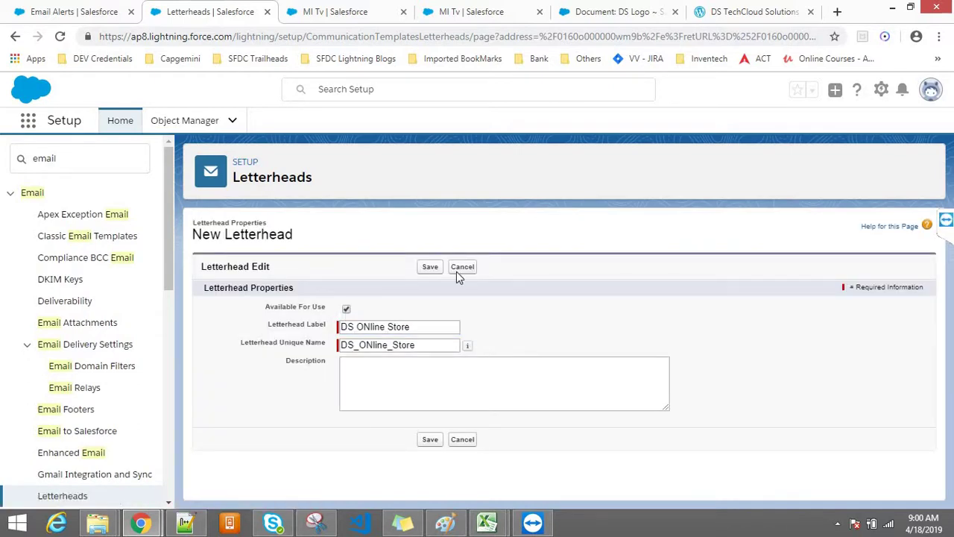
left_click(430, 267)
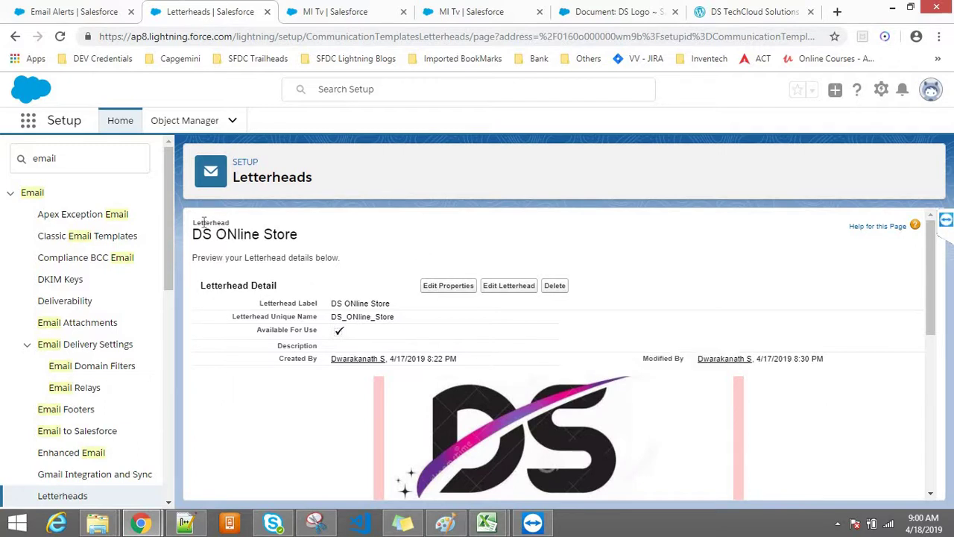
Narrow the setup Quick Find search to 'email tem'
left_click_drag(206, 234, 311, 254)
left_click(336, 248)
left_click(100, 165)
type("tem")
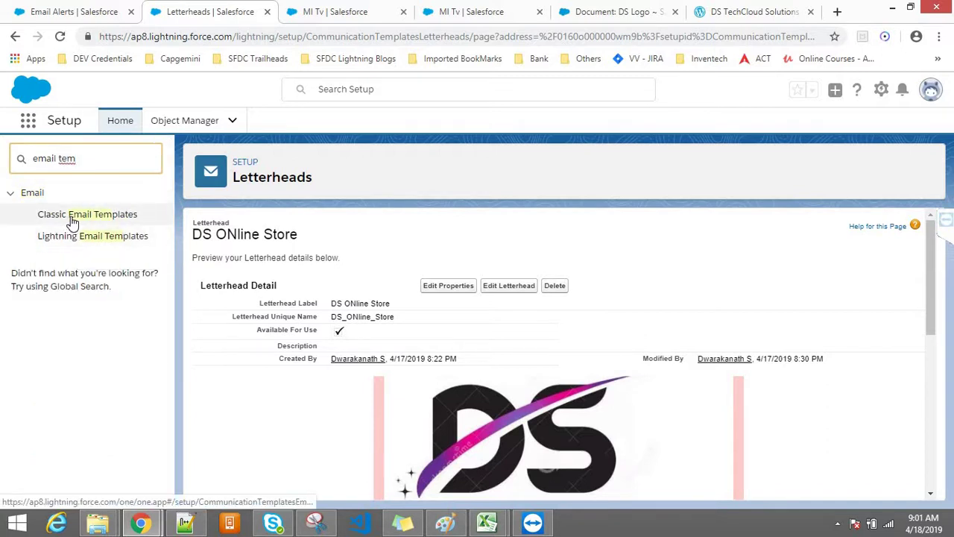
Create a new HTML (using Letterhead) classic email template and tick Available For Use
left_click(69, 221)
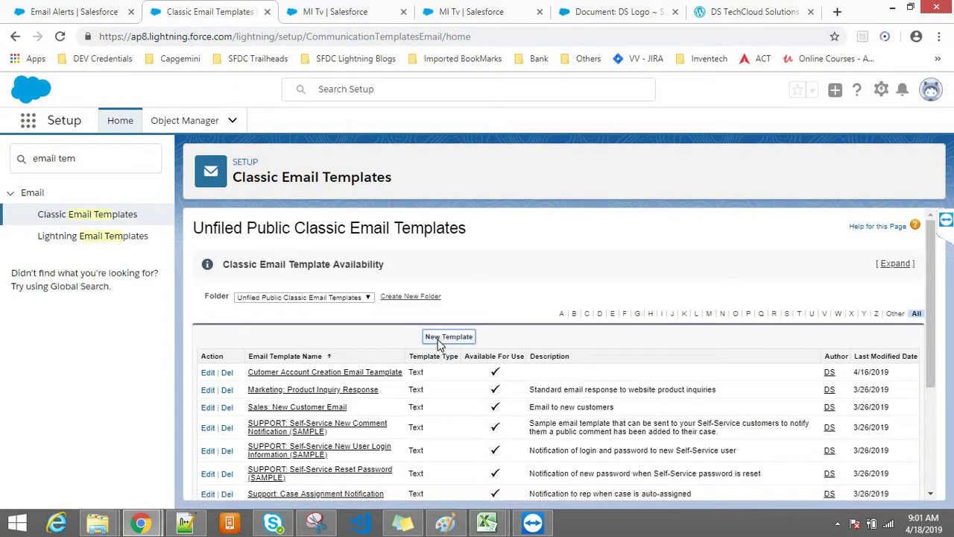
left_click(446, 337)
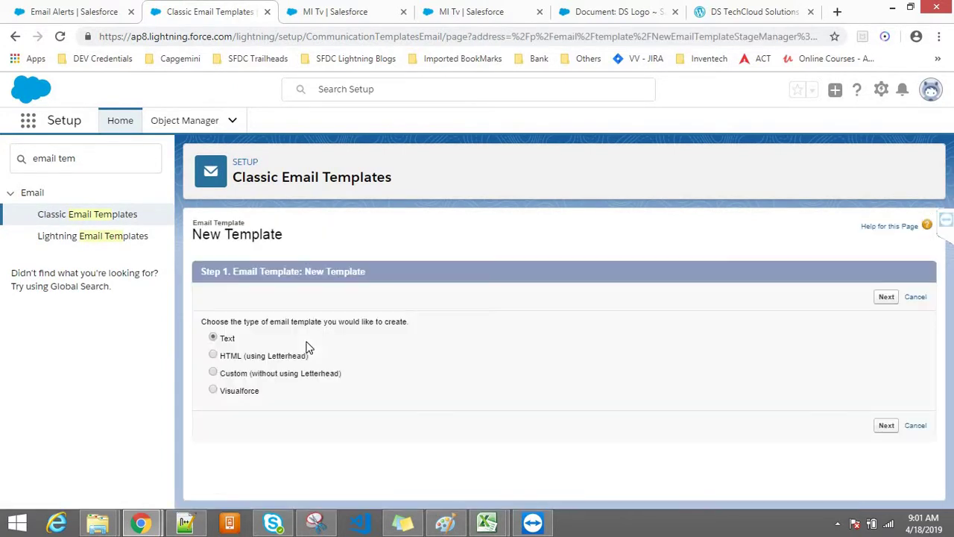
left_click(255, 358)
left_click(887, 297)
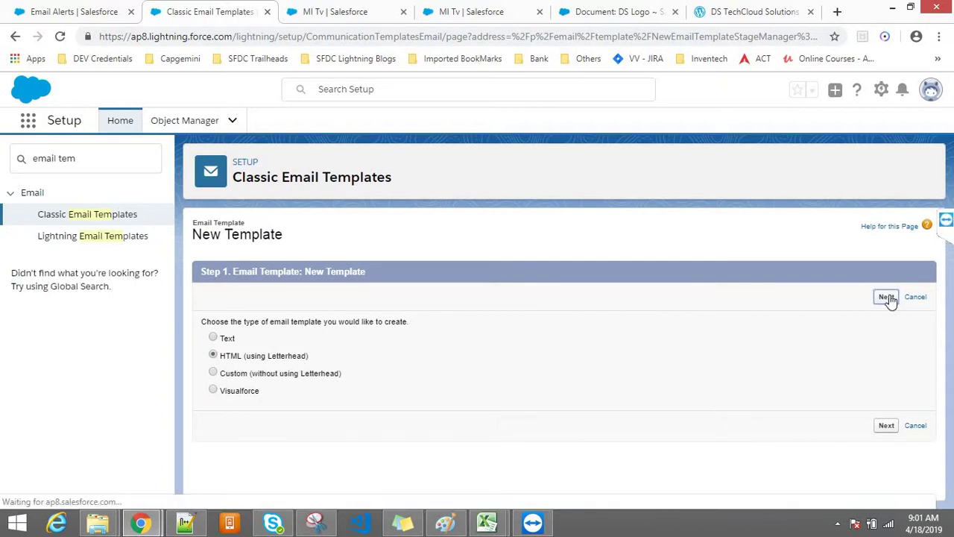
left_click_drag(931, 319, 930, 394)
left_click(345, 324)
Name the template 'Notify Customer on New Production Creation' and autofill its unique name
left_click(354, 342)
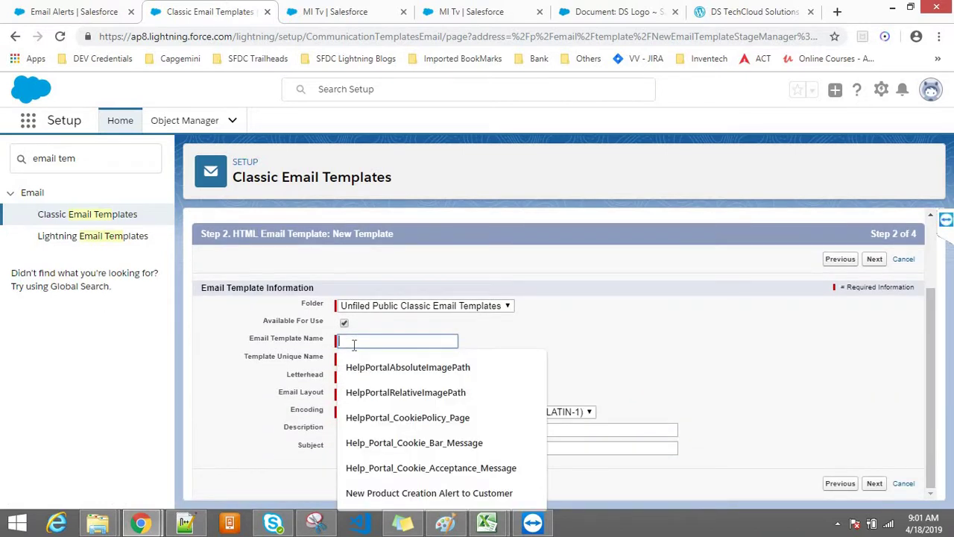
type("Ale")
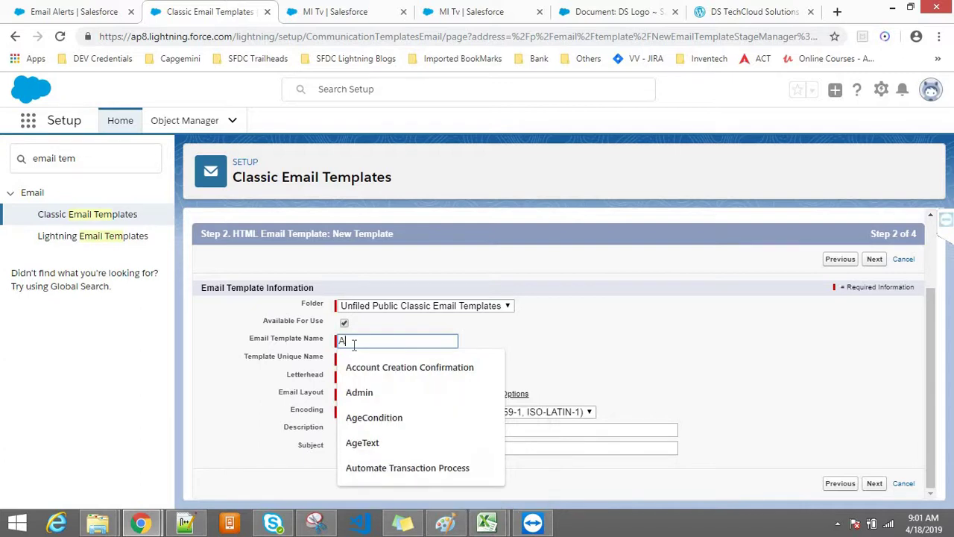
key("BackSpace")
key("BackSpace")
key("BackSpace")
key("BackSpace")
key("BackSpace")
type("Notify")
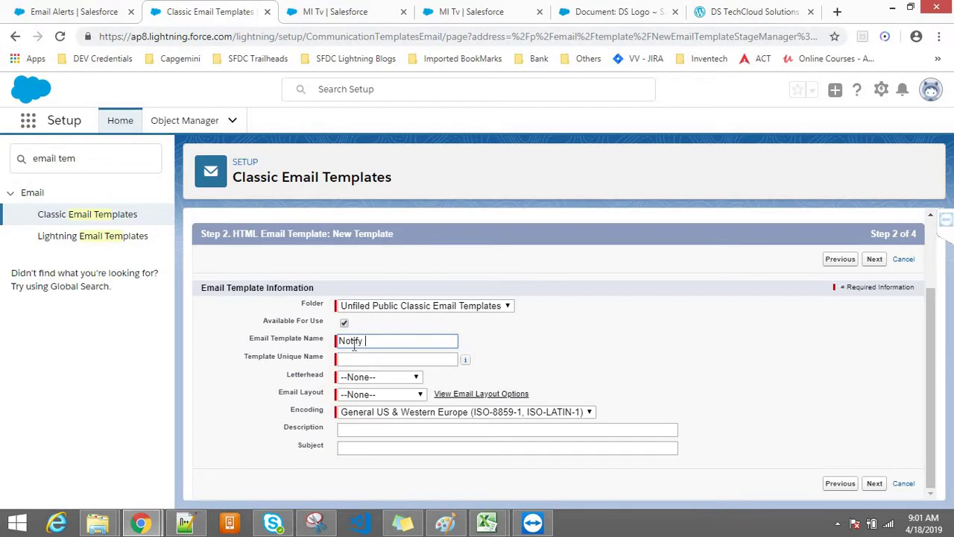
type(" Customer on Production Cr")
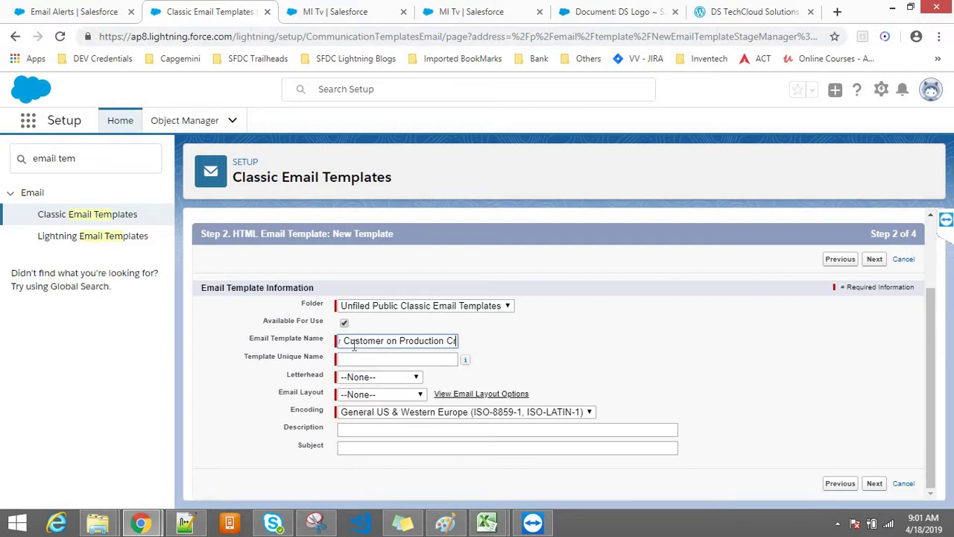
type("eation")
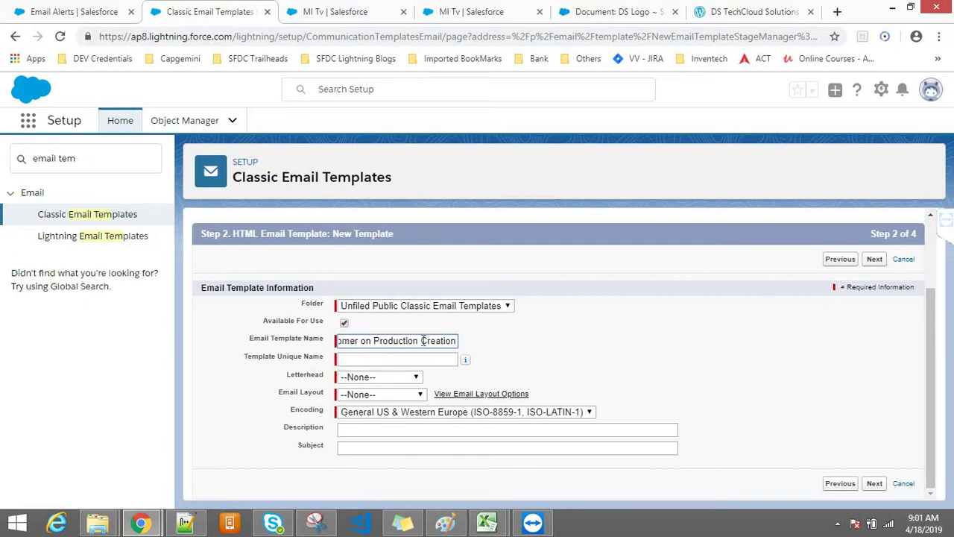
left_click(374, 339)
type("New")
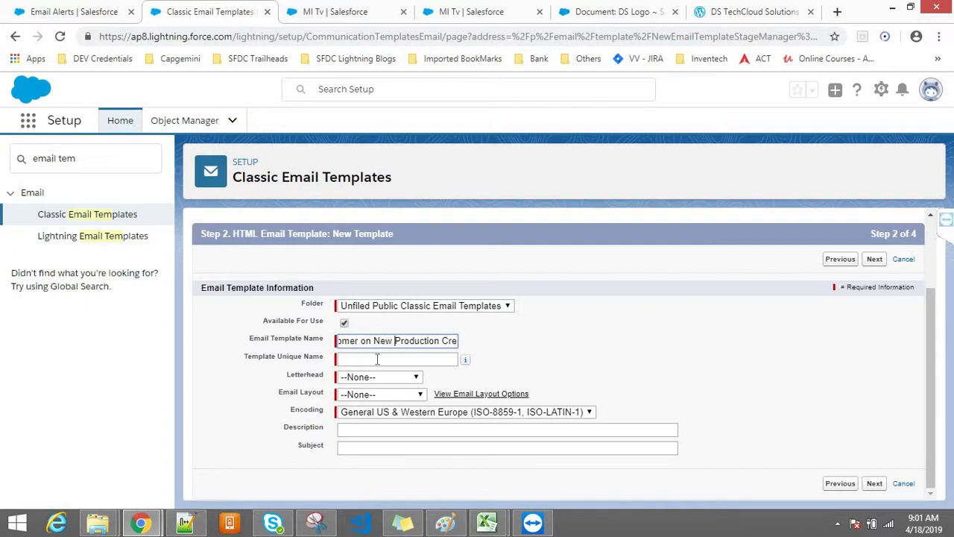
left_click(376, 358)
Select DS ONline Store as the template's letterhead
left_click(363, 382)
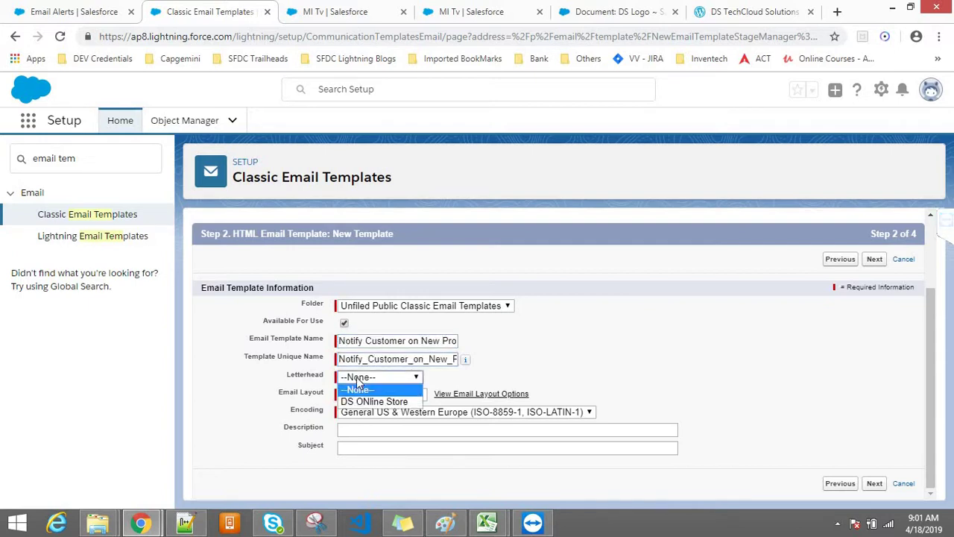
left_click(566, 363)
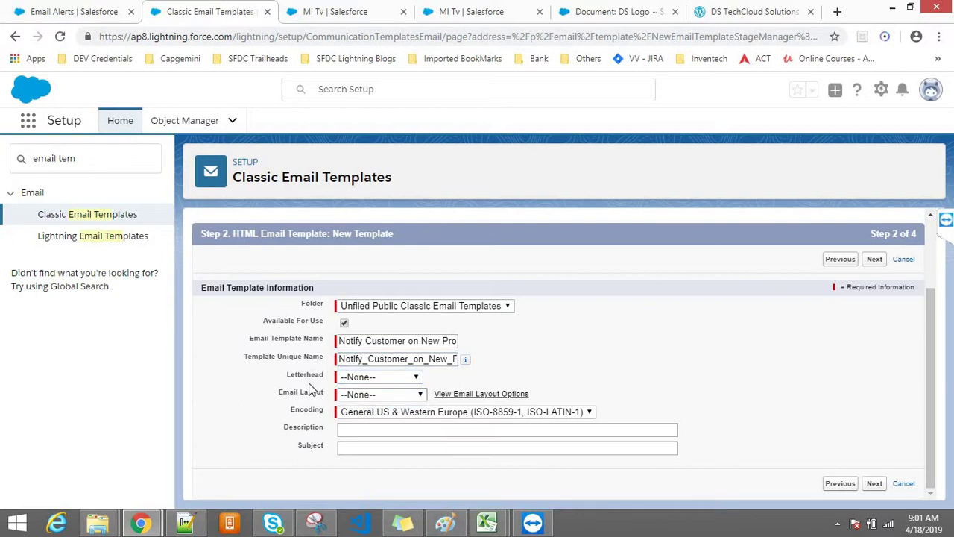
left_click_drag(286, 375, 324, 382)
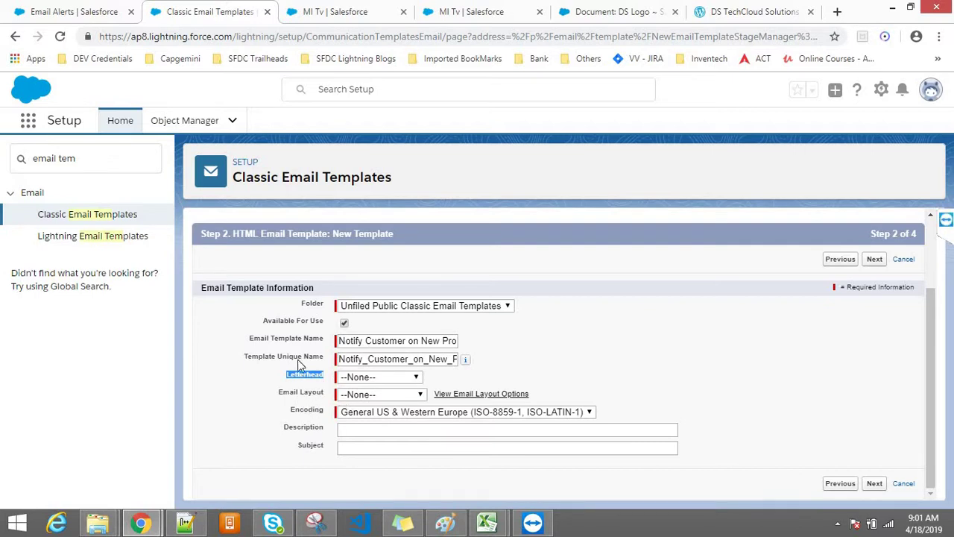
left_click_drag(325, 365, 246, 336)
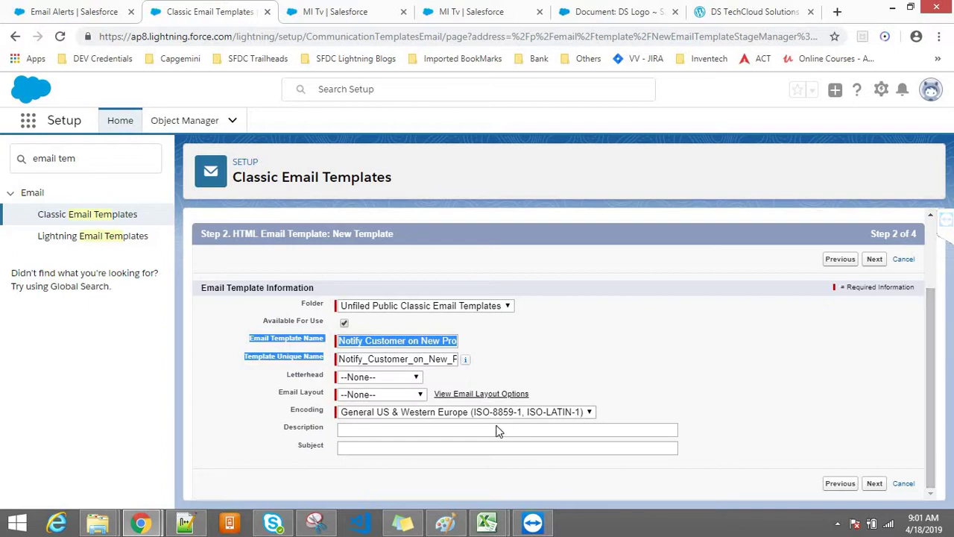
left_click(291, 382)
left_click(348, 379)
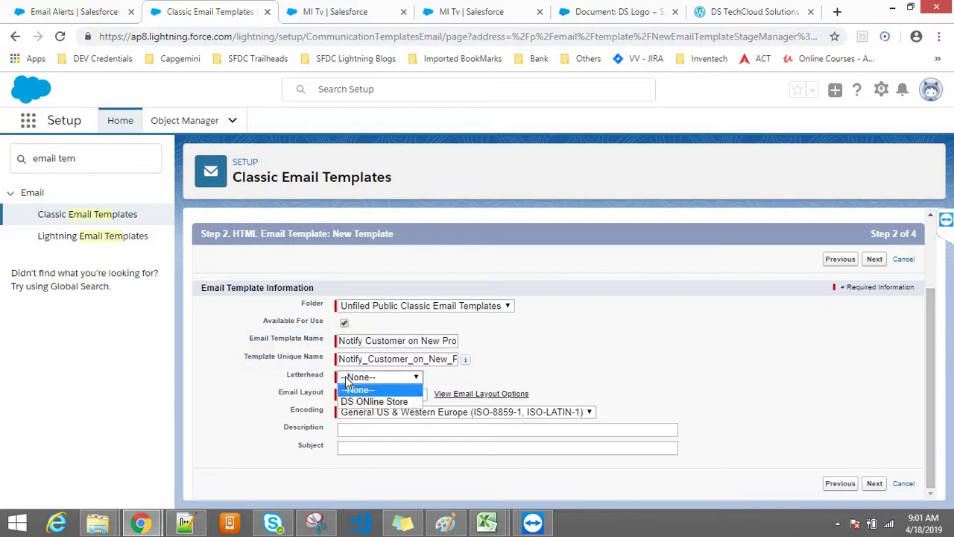
left_click(358, 402)
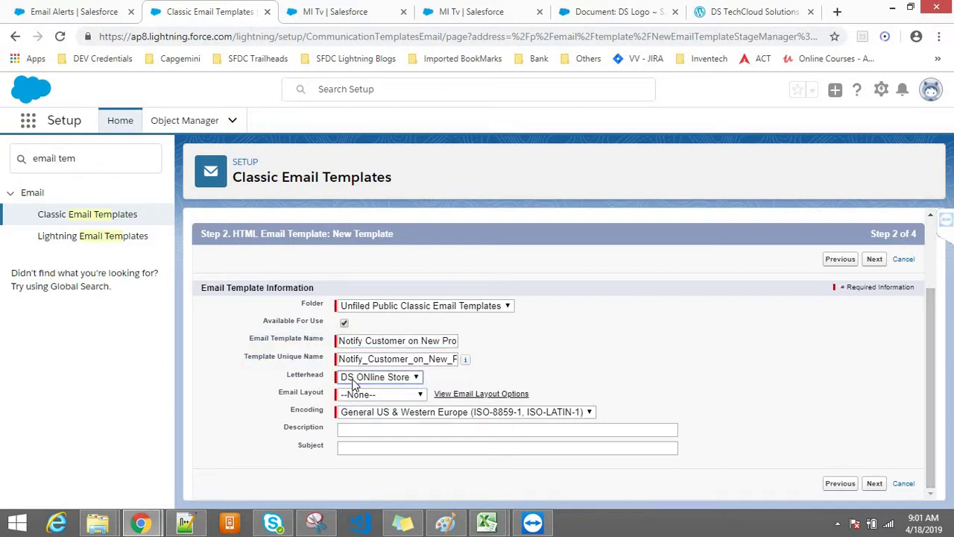
Choose the Free Form Letter layout, enter subject 'New Product has Arrived', and continue to Step 3
left_click(358, 395)
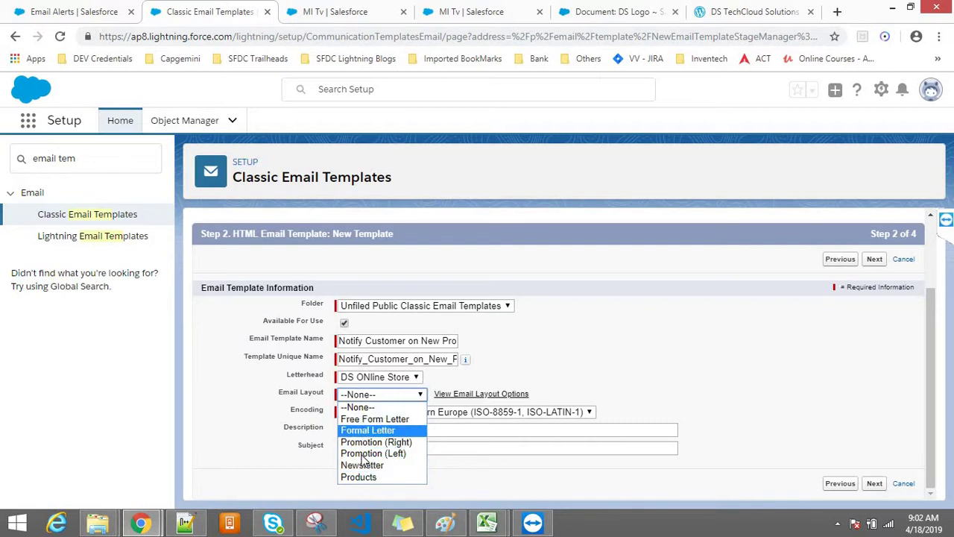
left_click(364, 422)
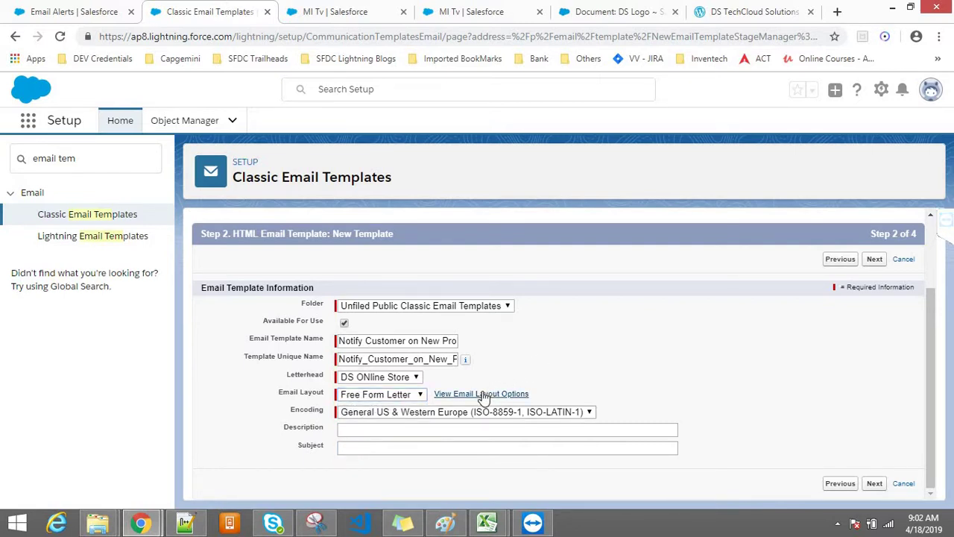
left_click(350, 431)
left_click(351, 446)
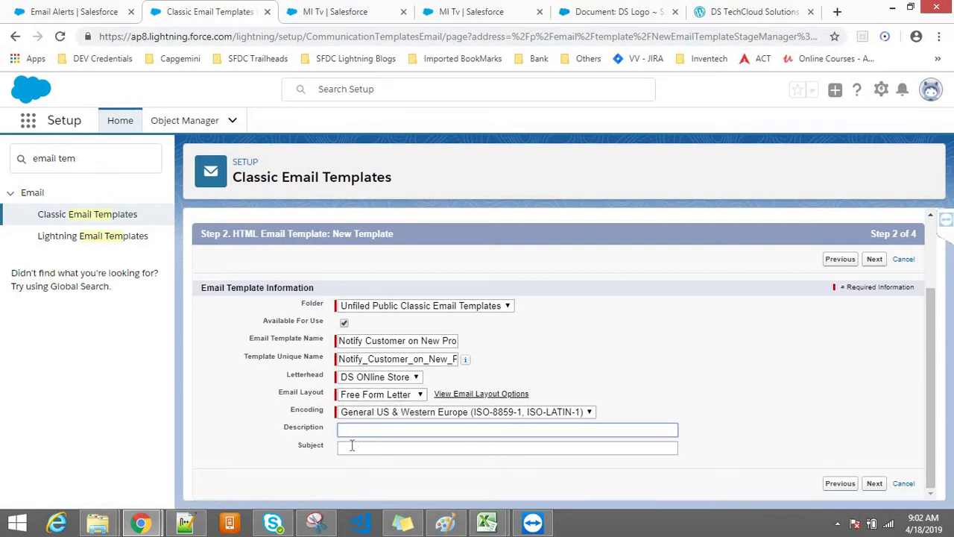
type("New Prouduct has Arrived")
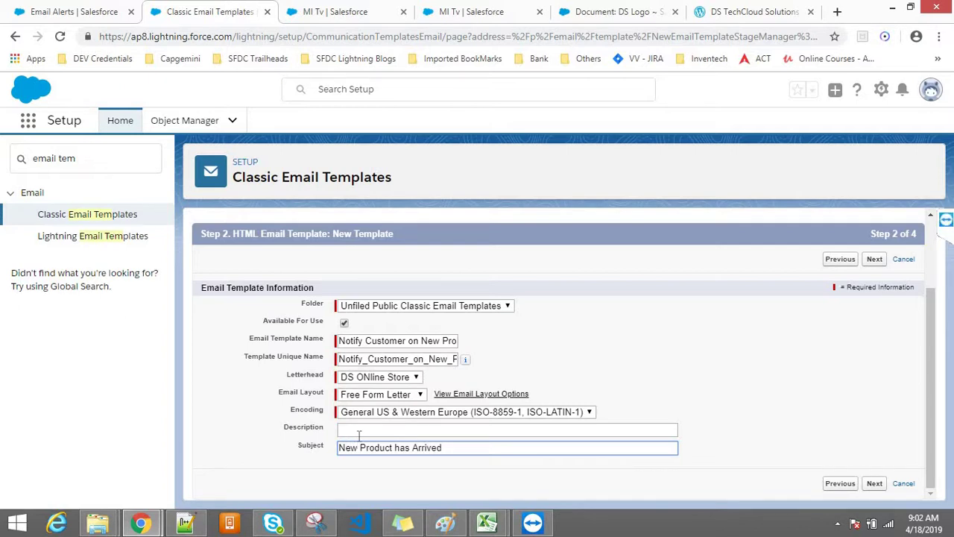
left_click(358, 426)
left_click(873, 483)
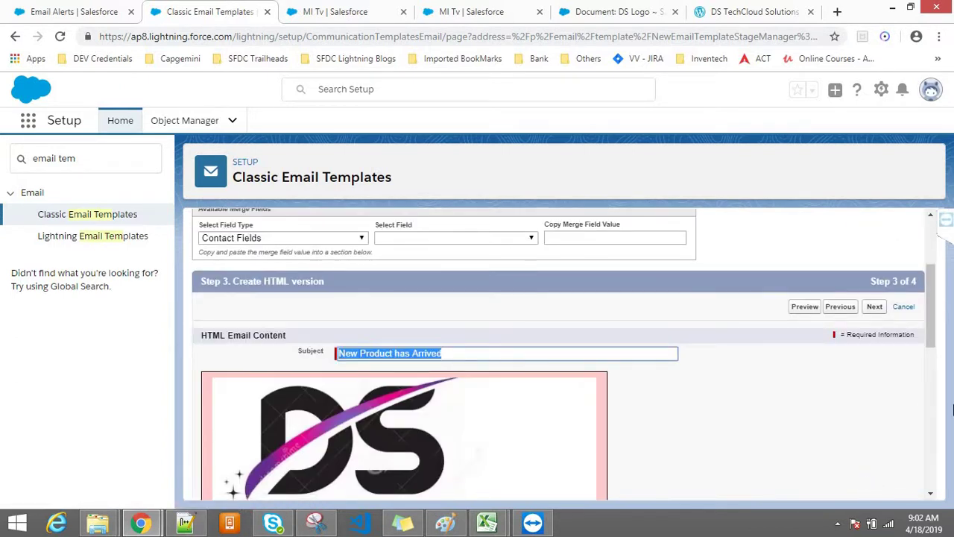
Type the announcement 'New Product has arrived to DS Online Store,' into the HTML body
scroll(936, 438, "down", 5)
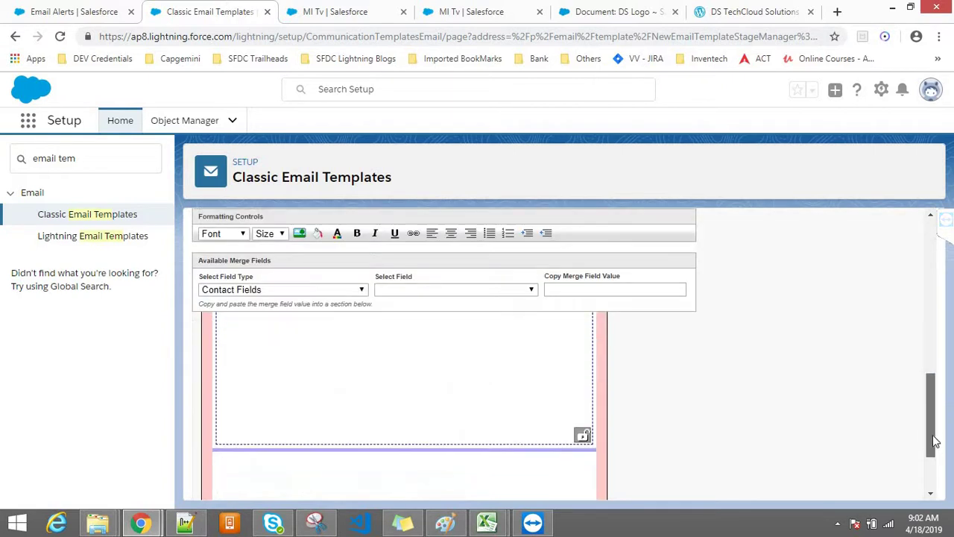
scroll(932, 402, "up", 1)
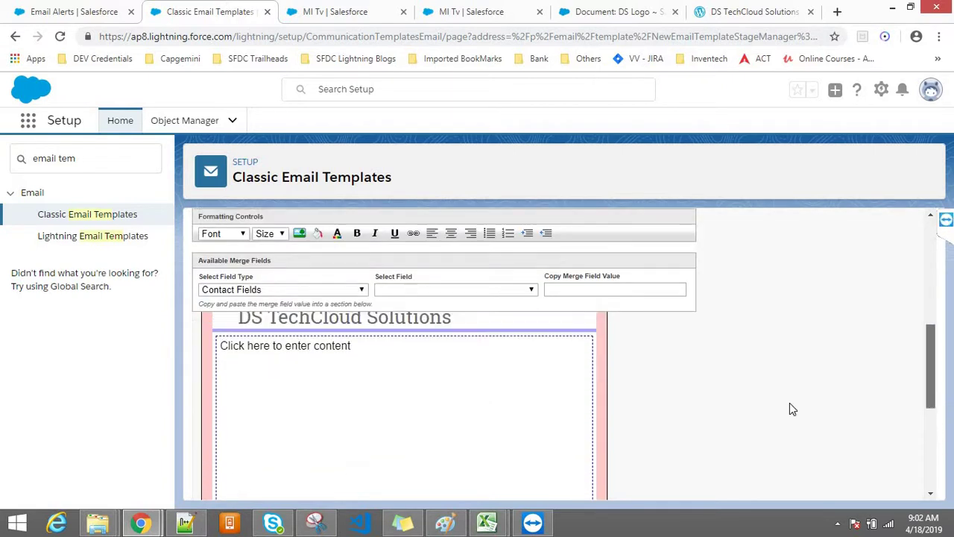
left_click(426, 411)
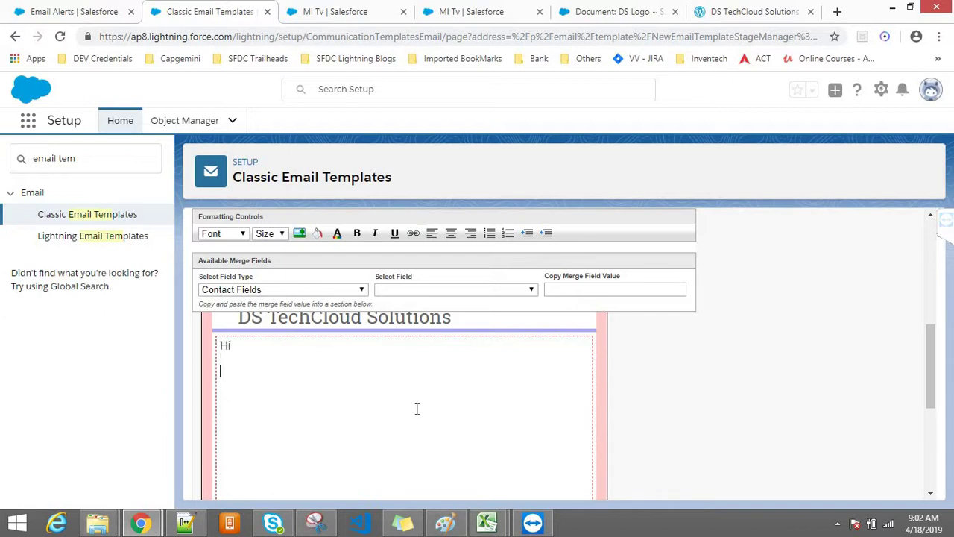
type("New Produc")
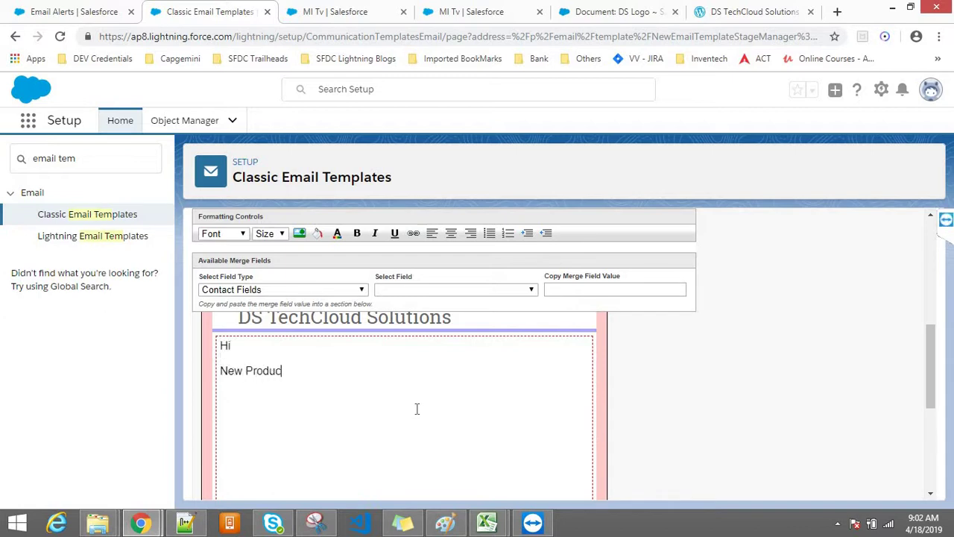
type("t has arrivedt")
key("BackSpace")
key("BackSpace")
type("to DS Online")
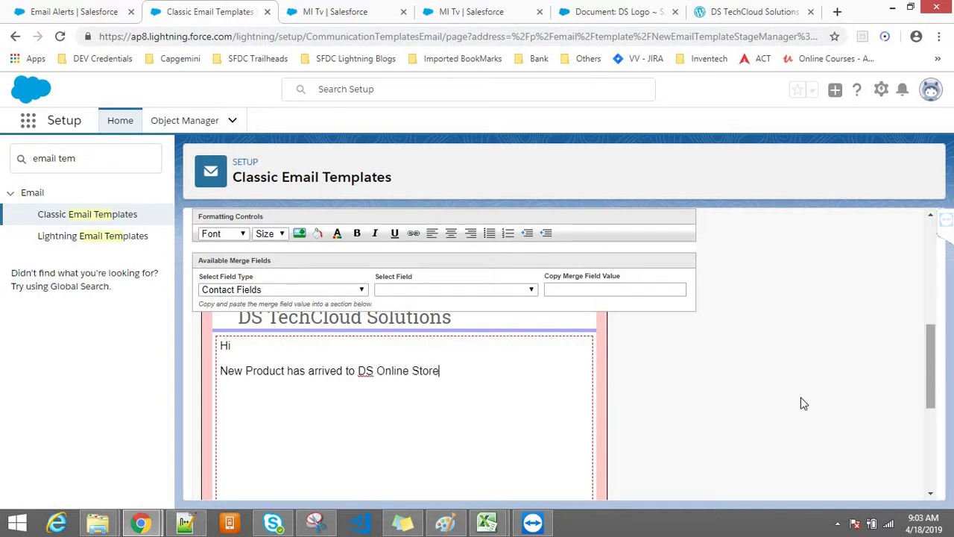
type("Store, You can")
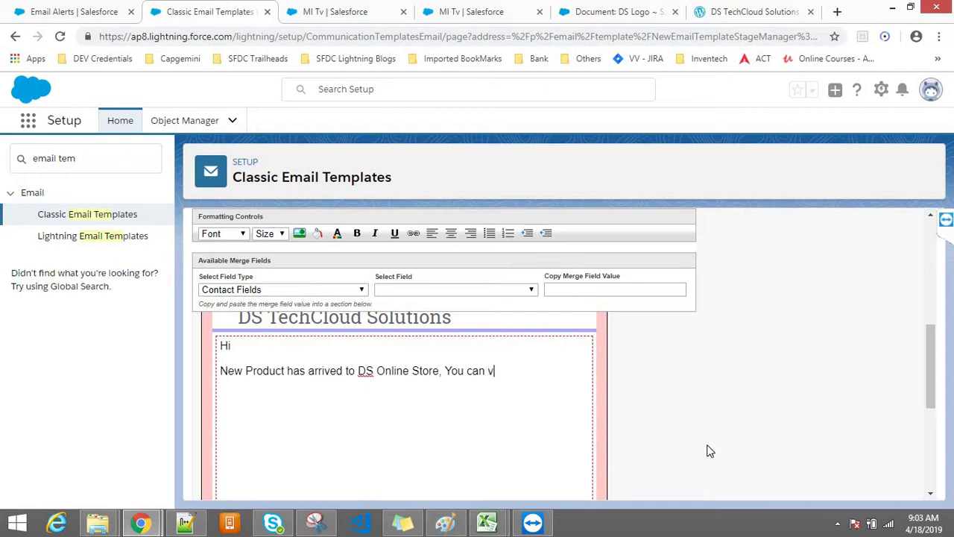
Continue the body with 'You can visit DS Store and buy the product'
type("visit O")
key("BackSpace")
type("S")
key("BackSpace")
type("DS Stor")
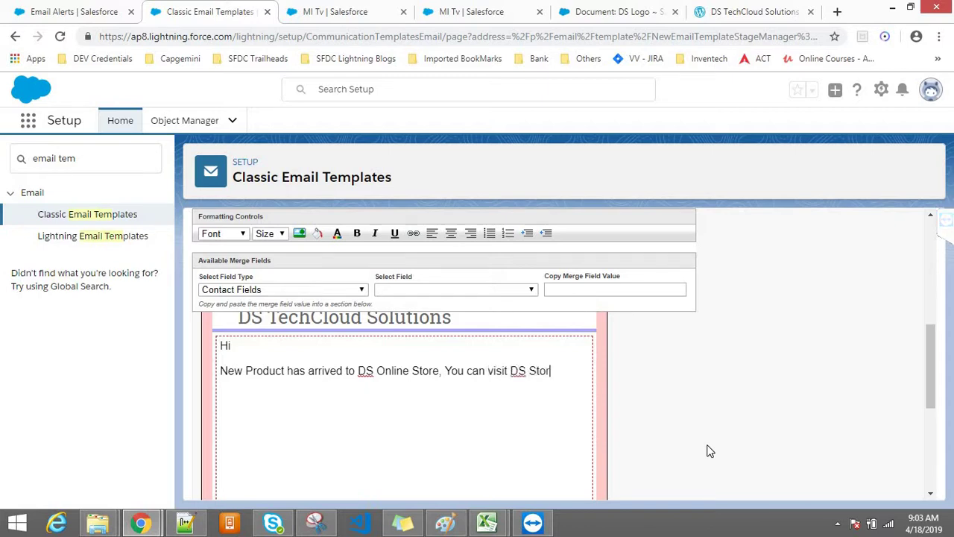
type("e and buy the product.")
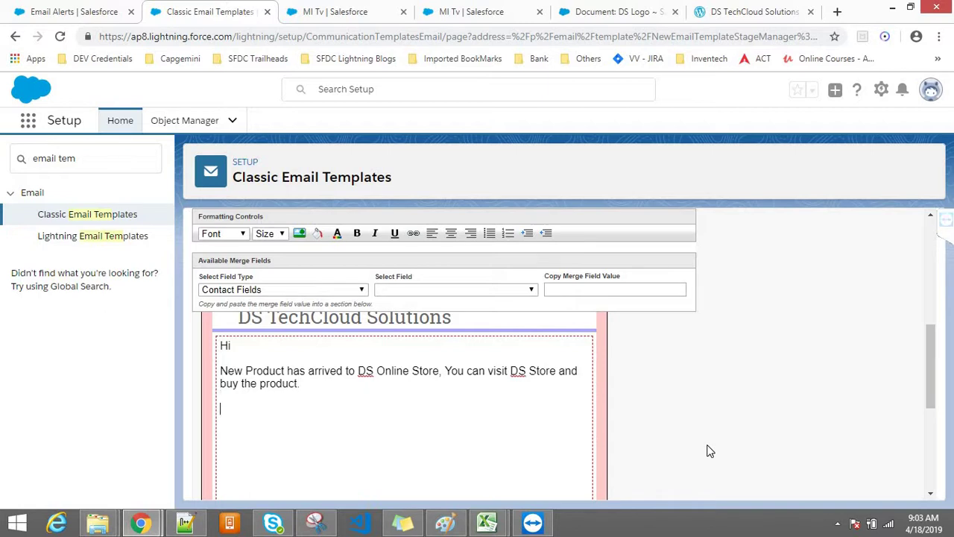
type("THAN")
Sign off with 'Thanks' and 'DS Online Store' on a new line
key("BackSpace")
key("BackSpace")
type("anks")
key("Return")
type("D")
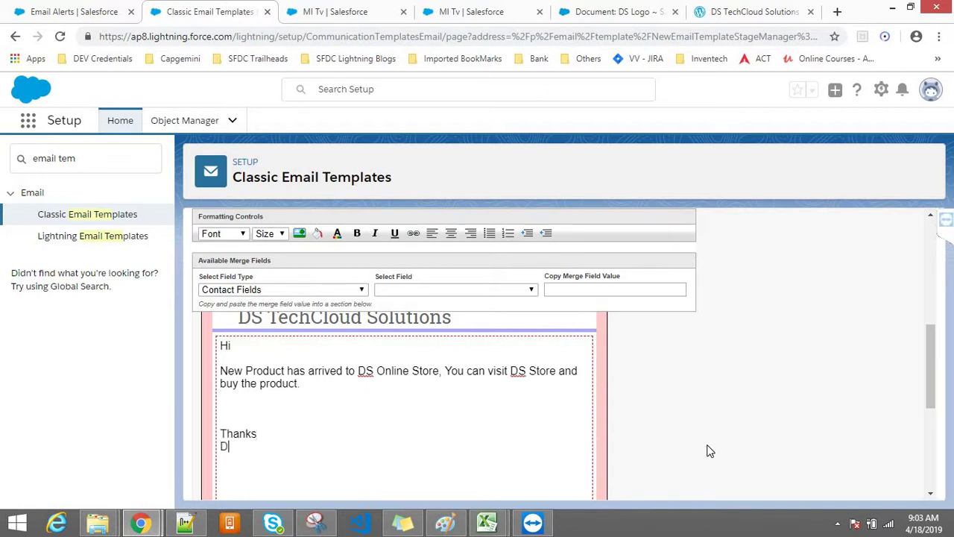
type("S Online Store")
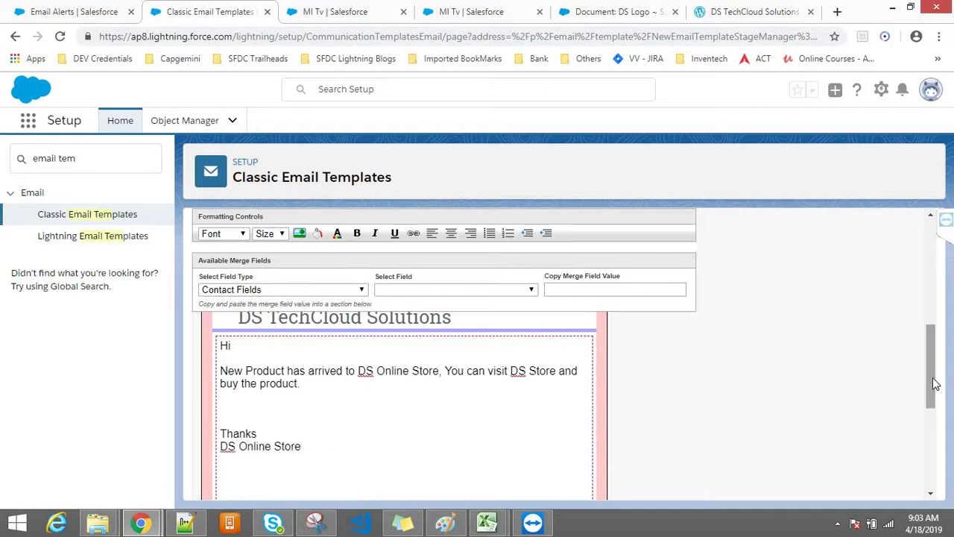
scroll(934, 395, "down", 1)
scroll(945, 488, "down", 3)
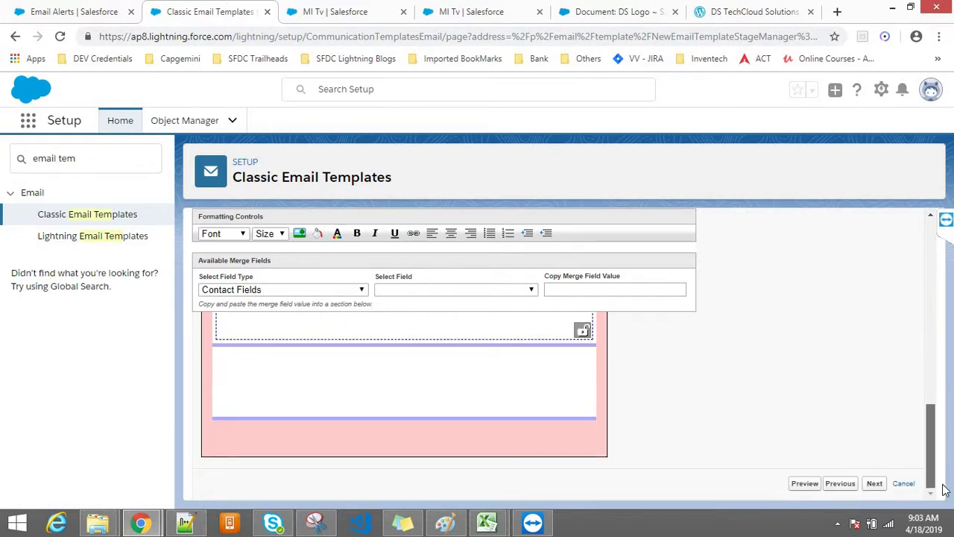
Move to the text-only version step and enter the text body 'New Proudct has Arrived.'
left_click(874, 484)
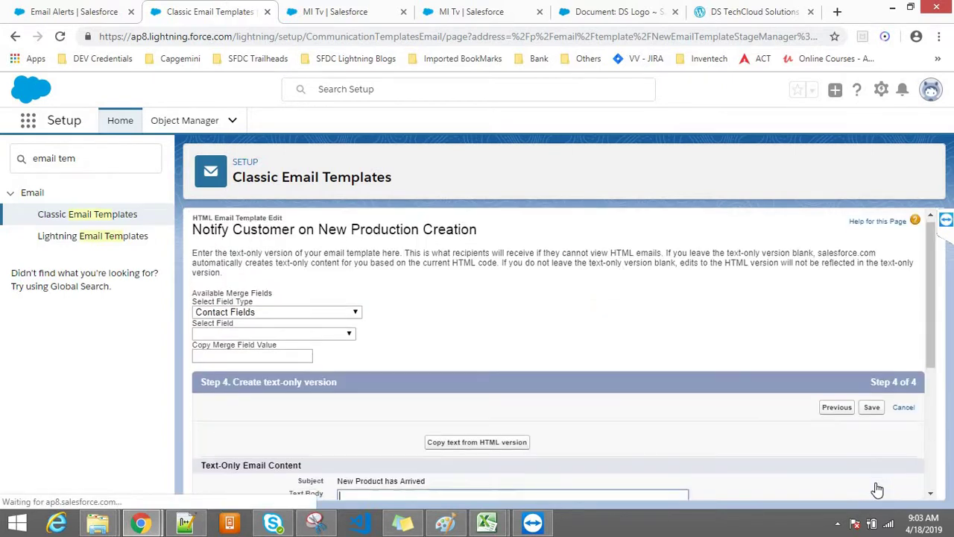
left_click_drag(931, 332, 925, 421)
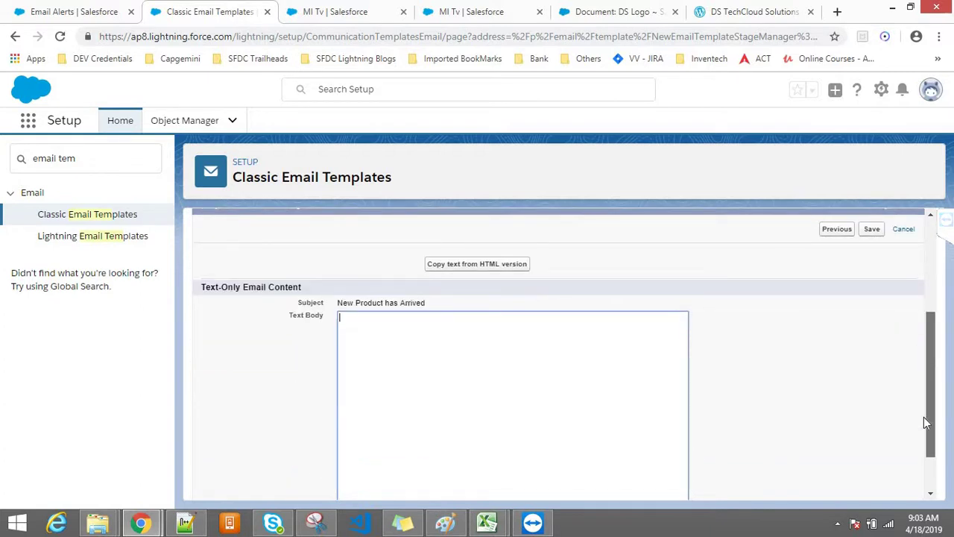
left_click_drag(924, 421, 924, 467)
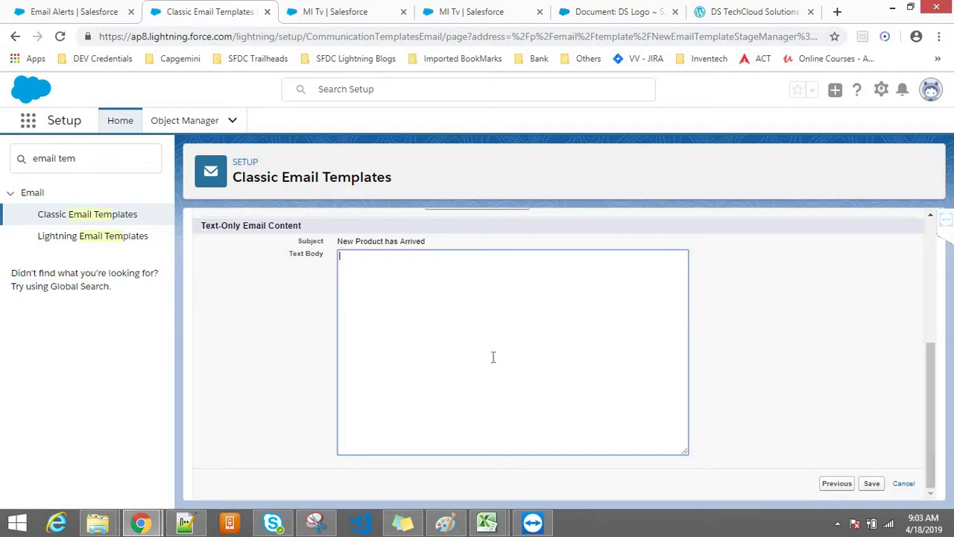
type("dct has Arrived")
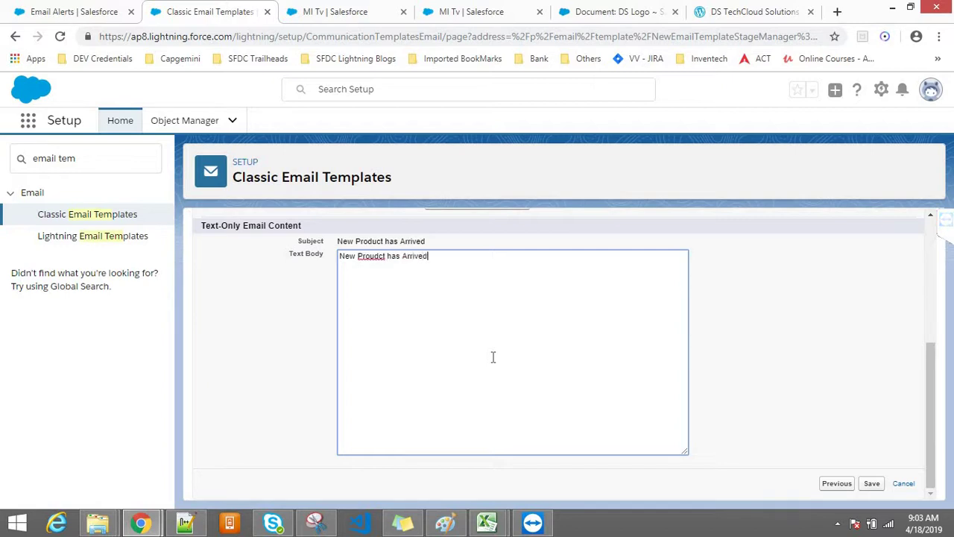
type(".")
Save the Notify Customer on New Production Creation email template
scroll(924, 341, "up", 3)
scroll(918, 290, "up", 2)
scroll(923, 457, "down", 5)
left_click(871, 489)
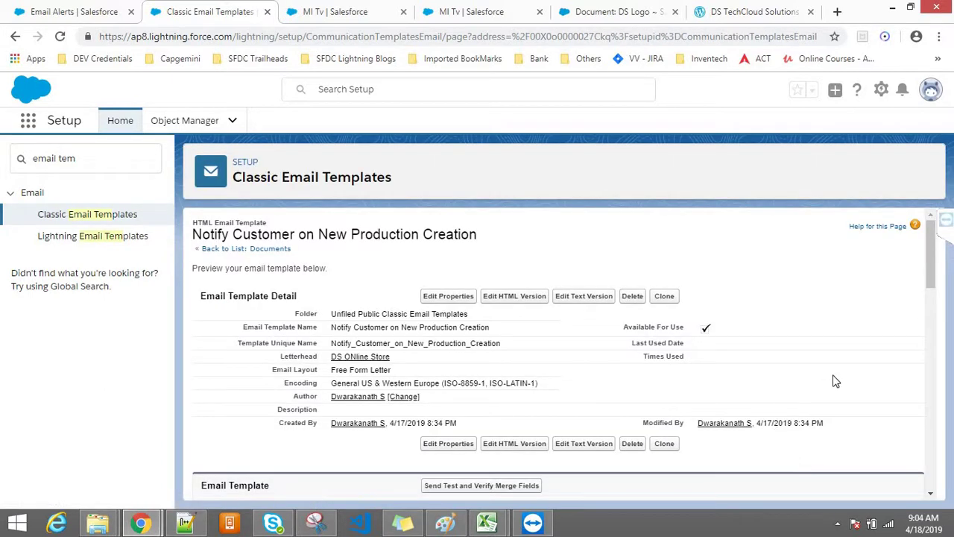
Browse the Downloads folder for a template attachment, then cancel without attaching anything
left_click_drag(933, 278, 909, 518)
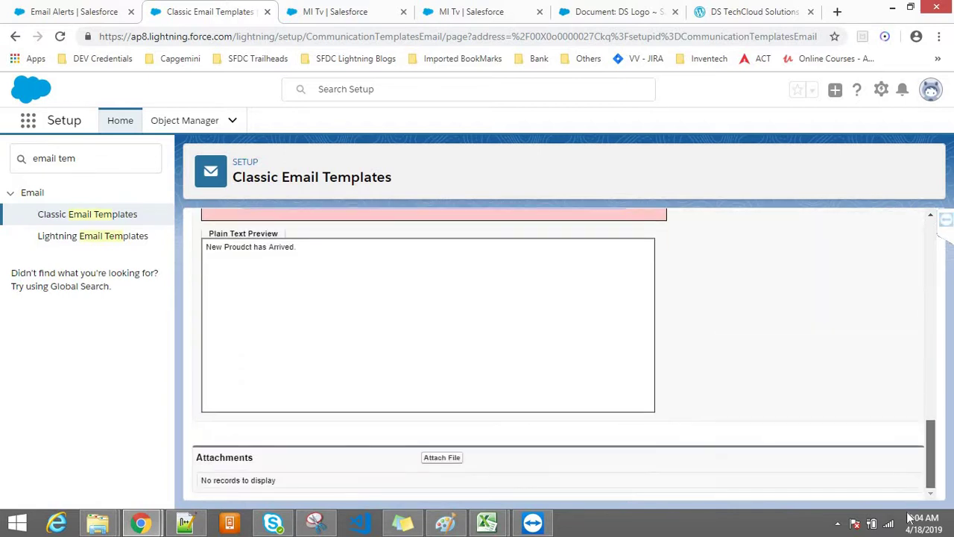
left_click(438, 463)
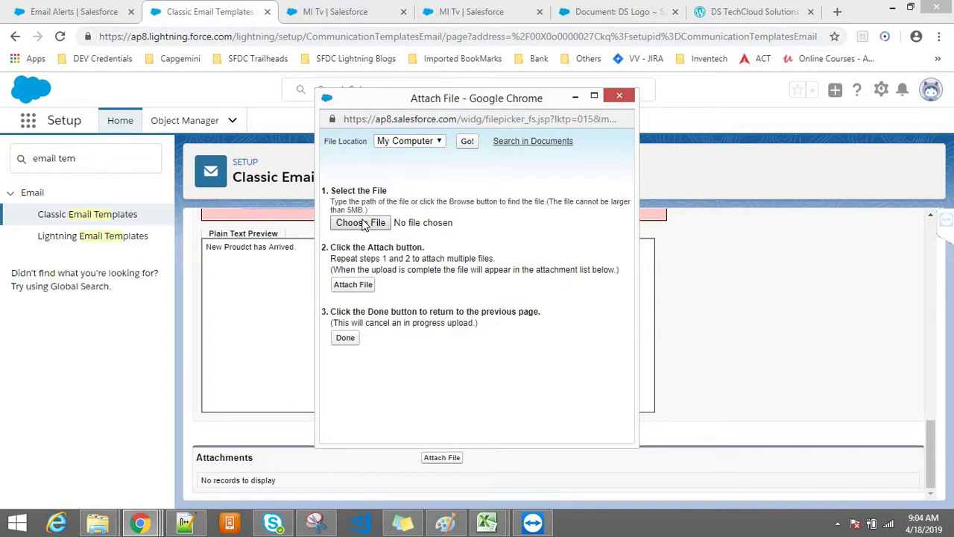
left_click(363, 223)
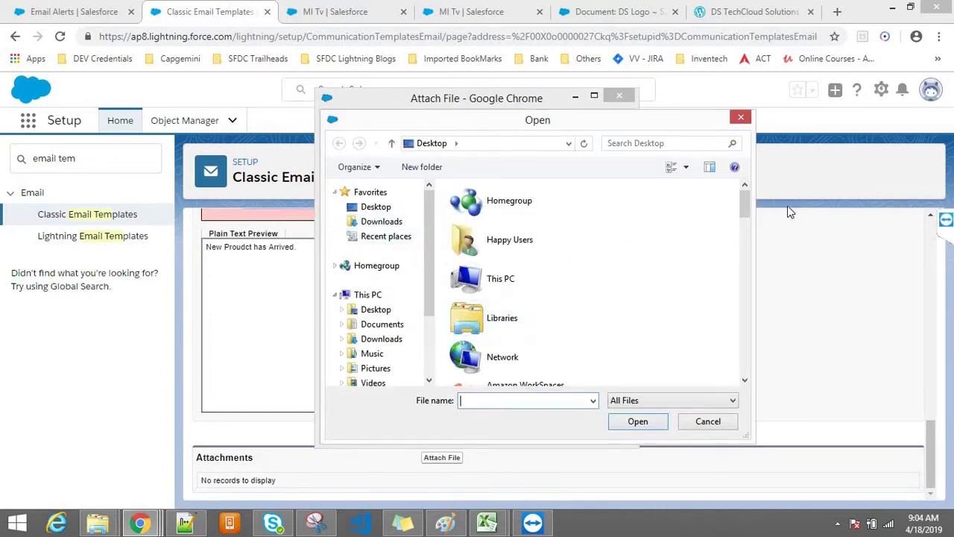
left_click_drag(746, 197, 720, 391)
scroll(715, 330, "up", 10)
scroll(721, 223, "up", 6)
scroll(726, 258, "down", 5)
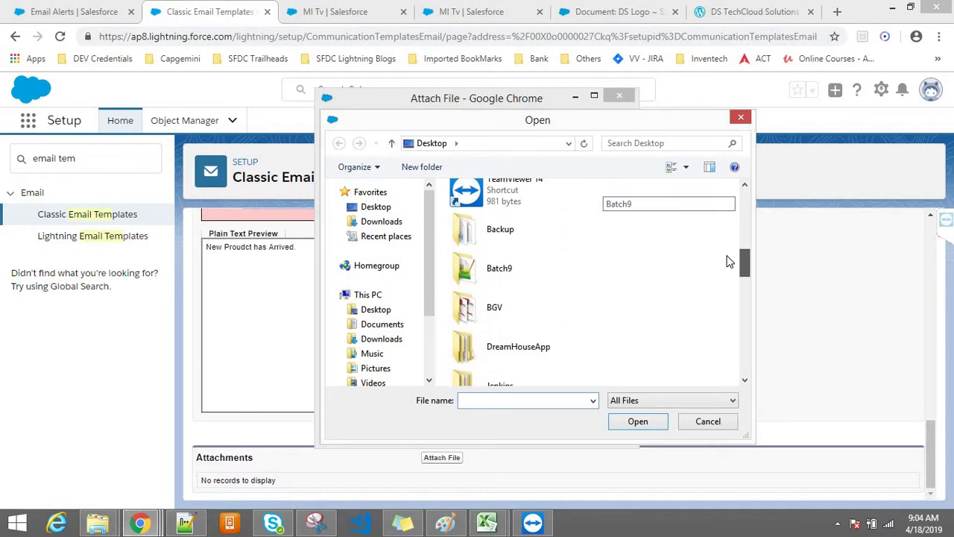
left_click(376, 222)
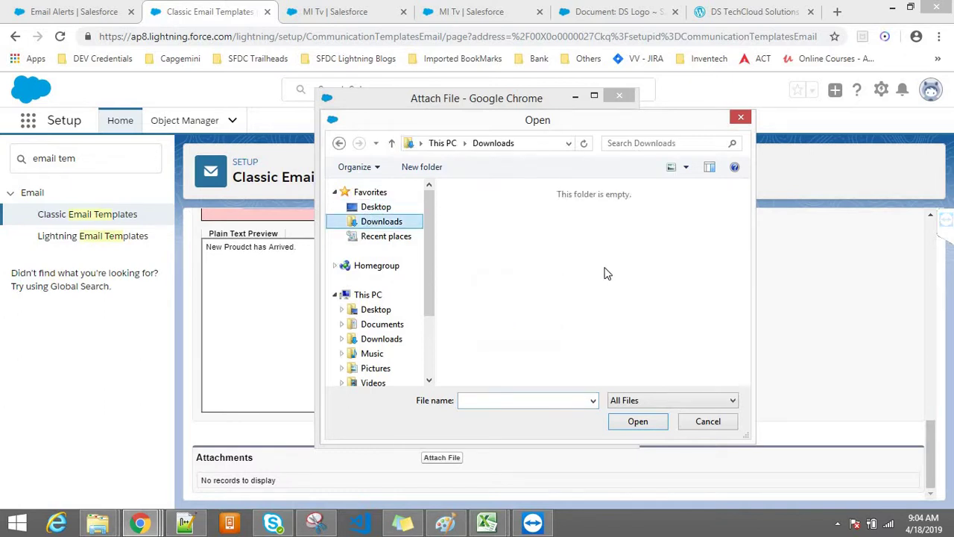
left_click(741, 119)
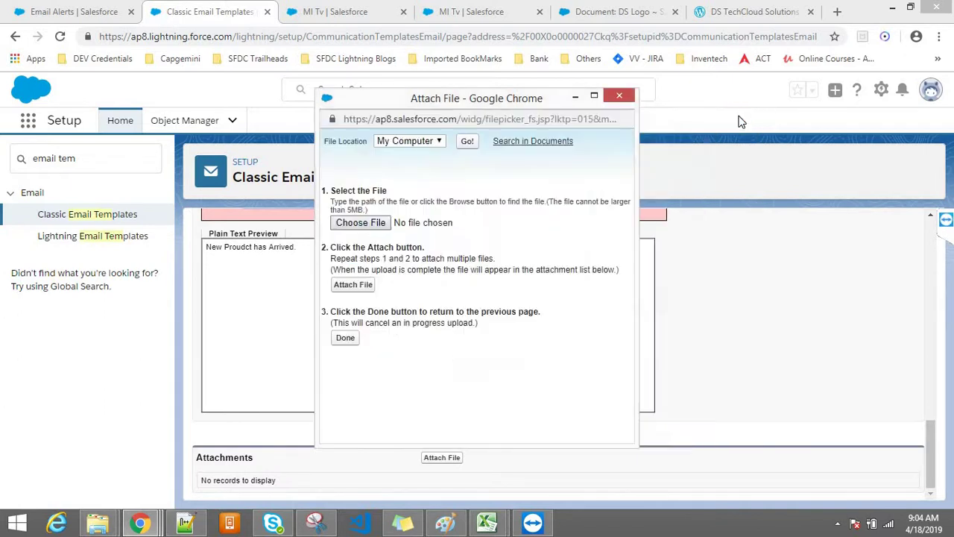
left_click(621, 98)
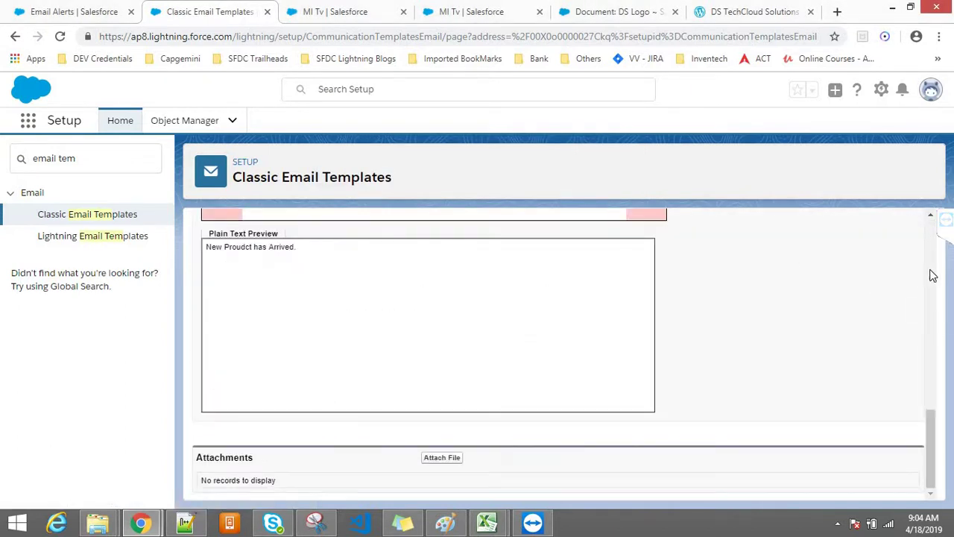
Return to the Email Alerts browser tab
scroll(931, 275, "up", 10)
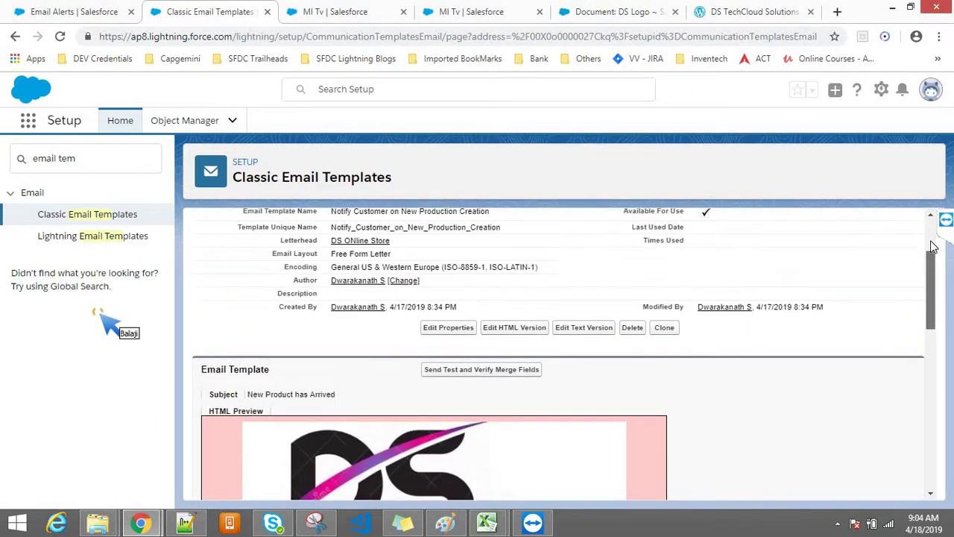
scroll(930, 246, "up", 2)
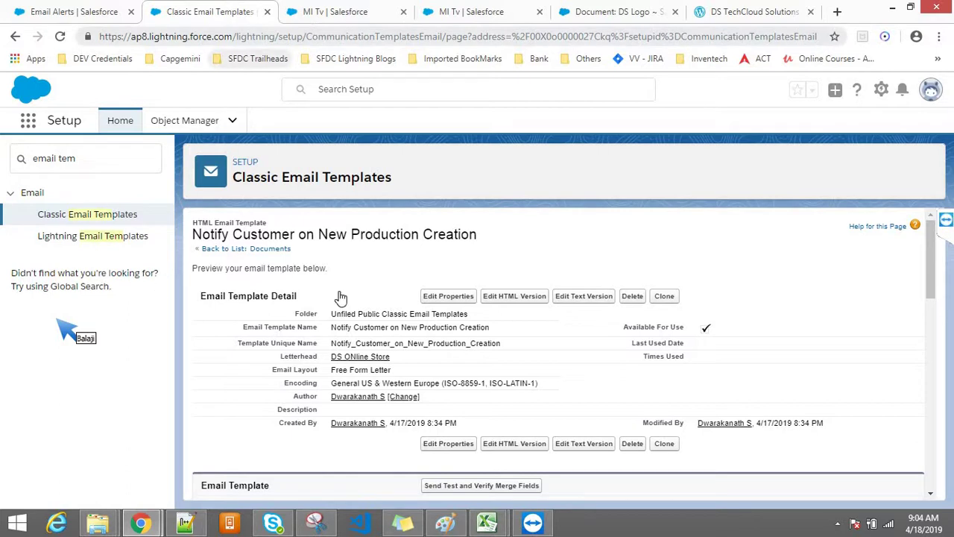
left_click(79, 9)
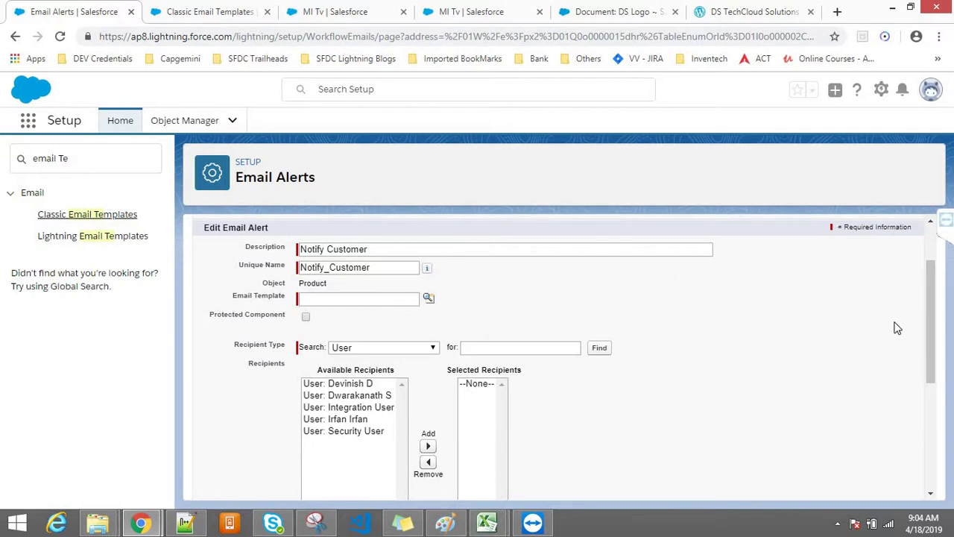
Select 'Notify Customer on New Production Creation' from the Email Template lookup
scroll(932, 328, "up", 2)
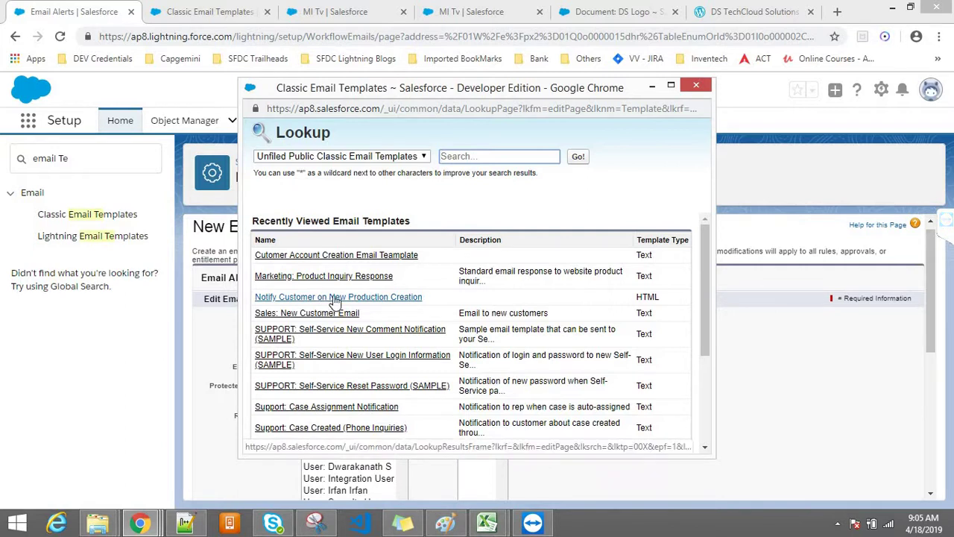
left_click(336, 297)
left_click(483, 383)
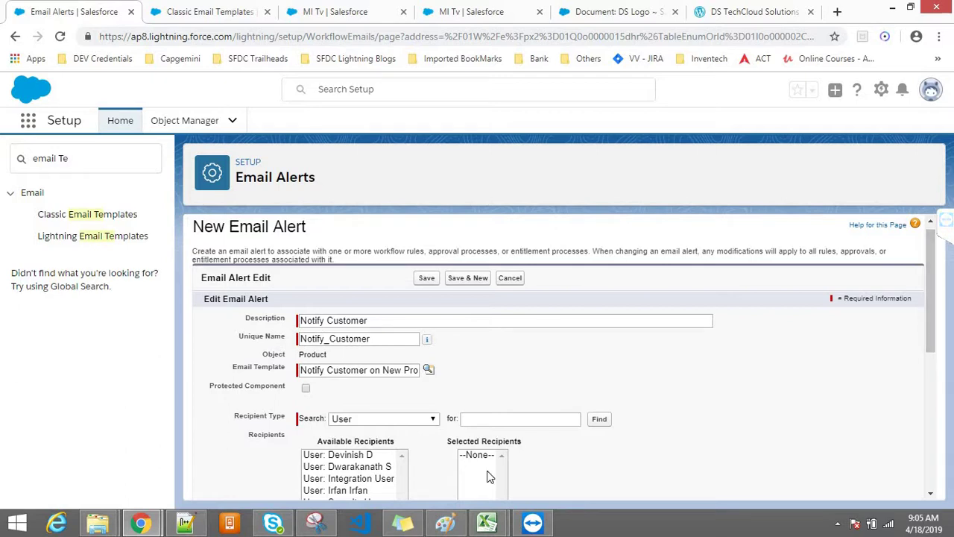
left_click(185, 522)
Below line 263 of Class9.txt, type 'Workflow -> Product -> Created, Edit -> Published ? -> Action (Email Alert) -> Email Template'
left_click(417, 386)
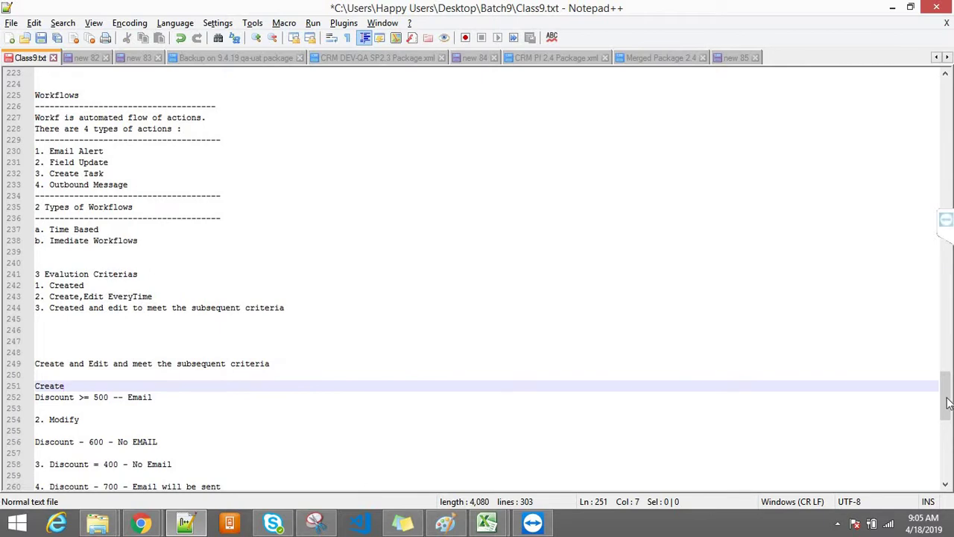
left_click_drag(950, 403, 947, 431)
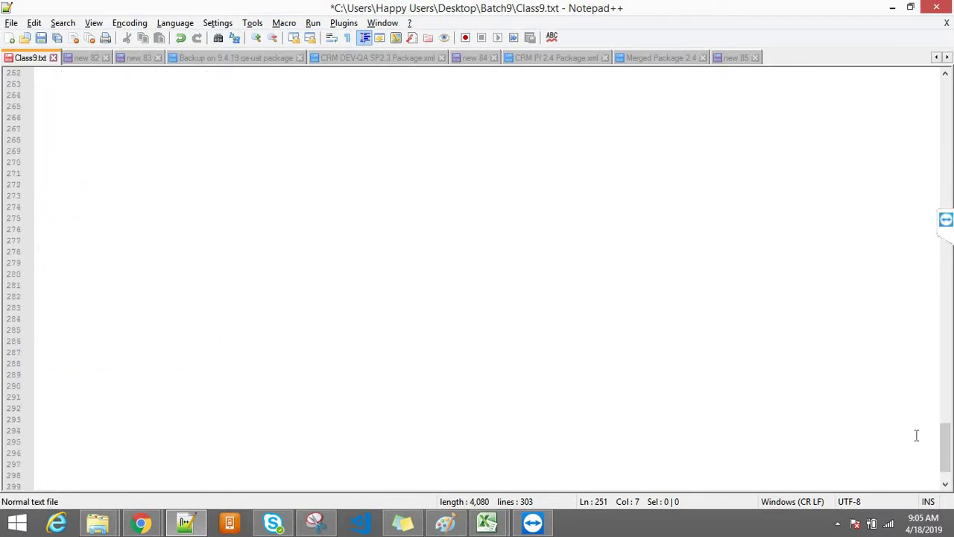
left_click(489, 262)
left_click(104, 87)
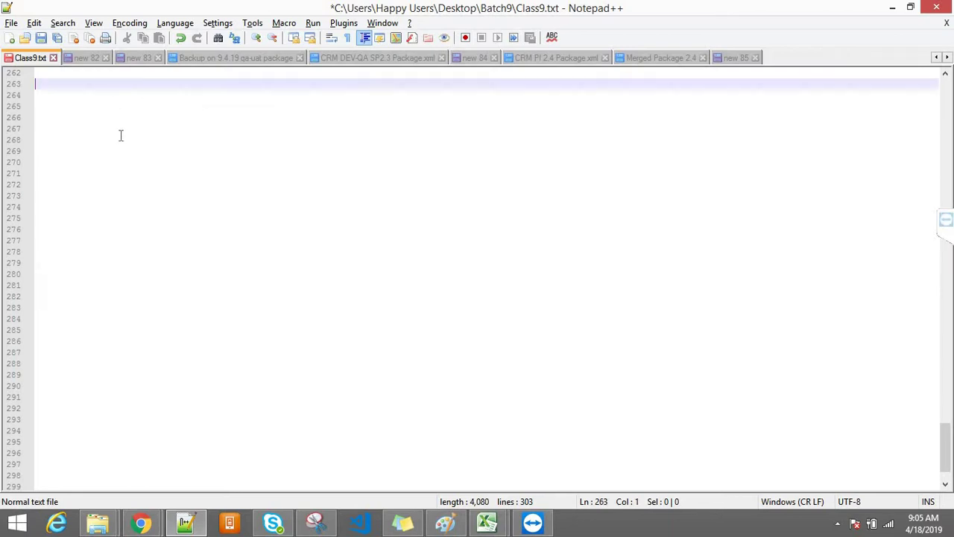
key("Return")
type("Workfo")
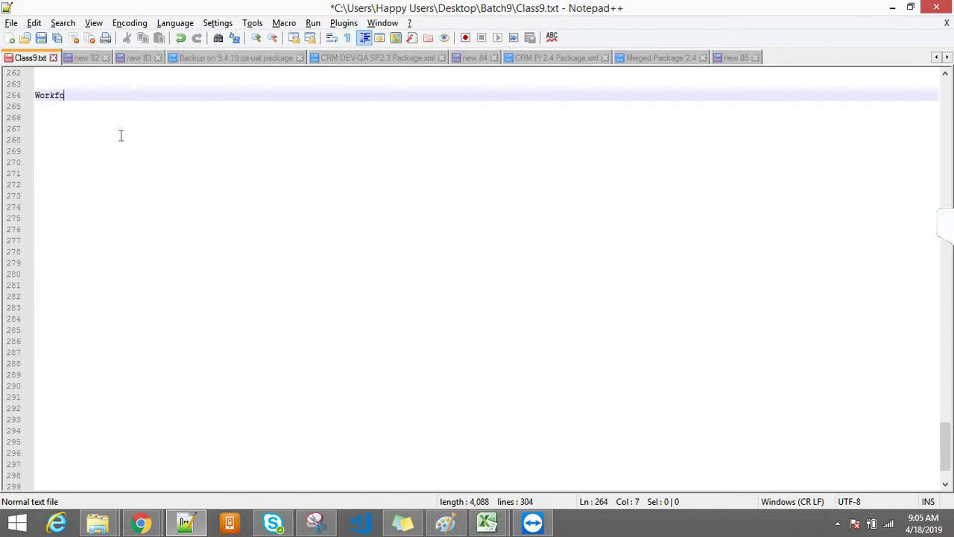
key("BackSpace")
type("low ")
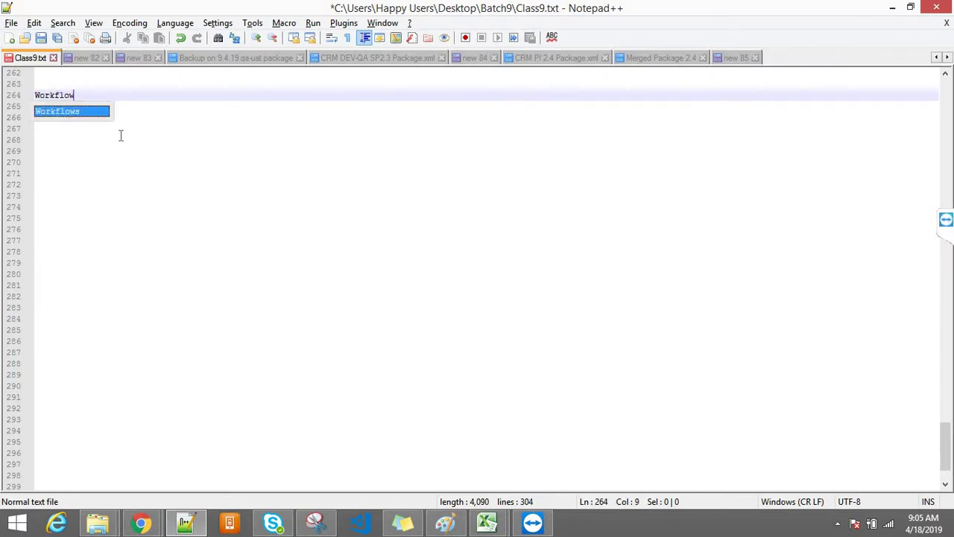
type("-> P")
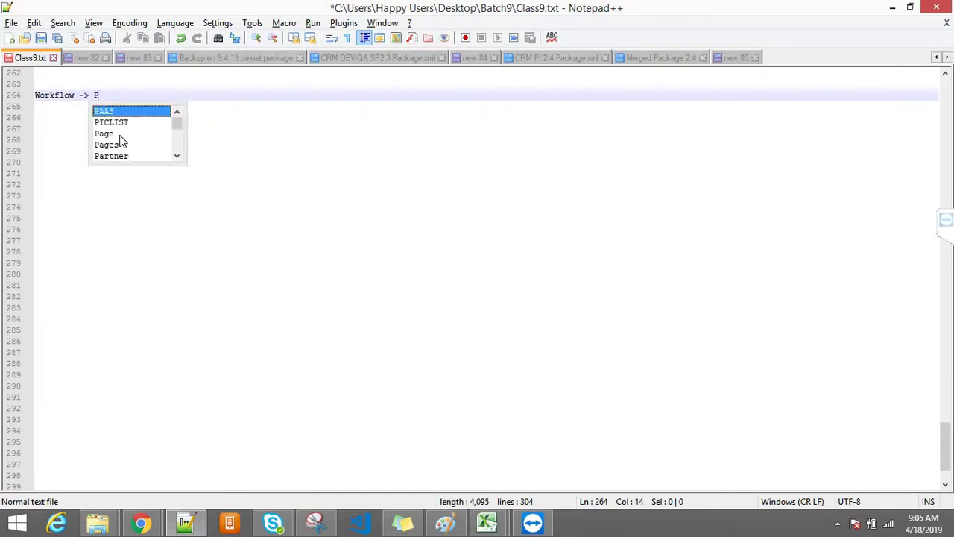
type("roduct -")
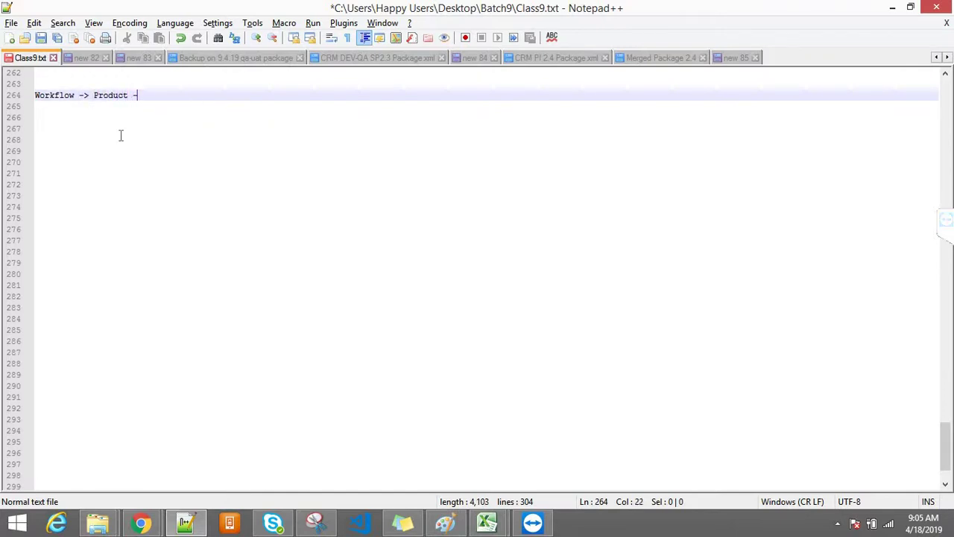
type("> Created,")
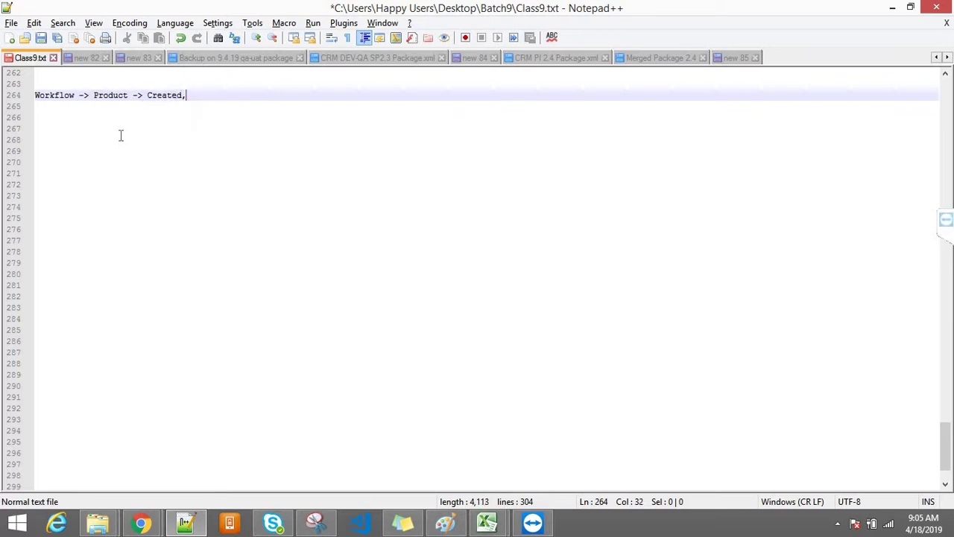
type(" Edit -> Pub")
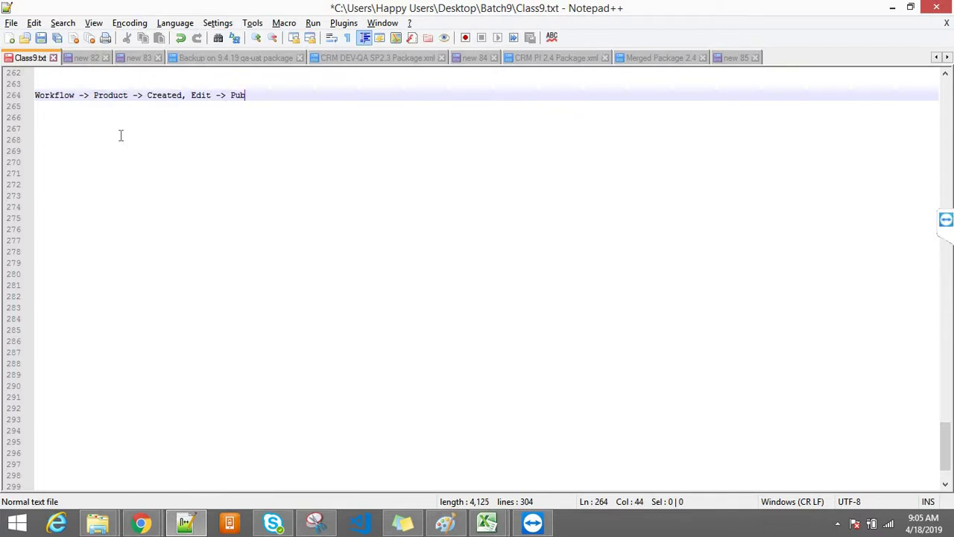
type("lished ")
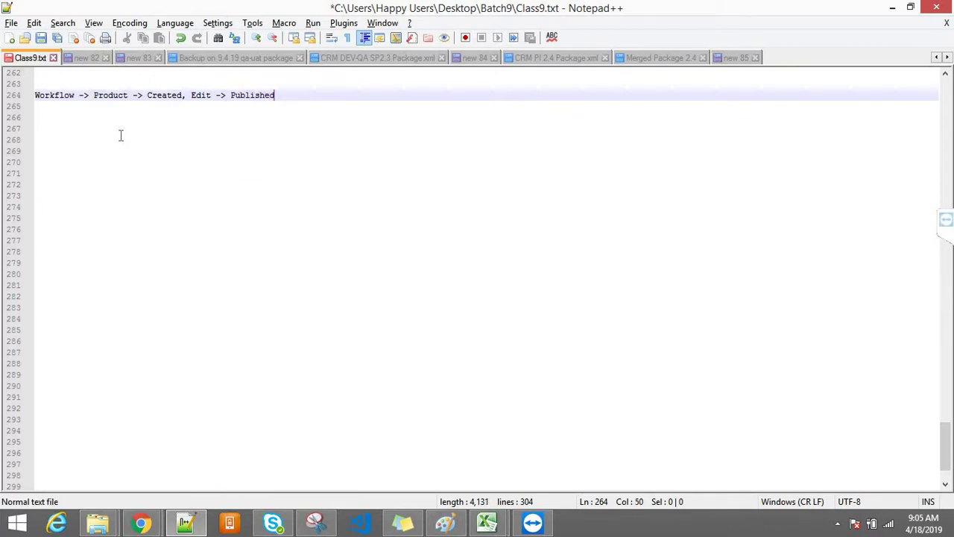
type("? -> E")
key("BackSpace")
type("A")
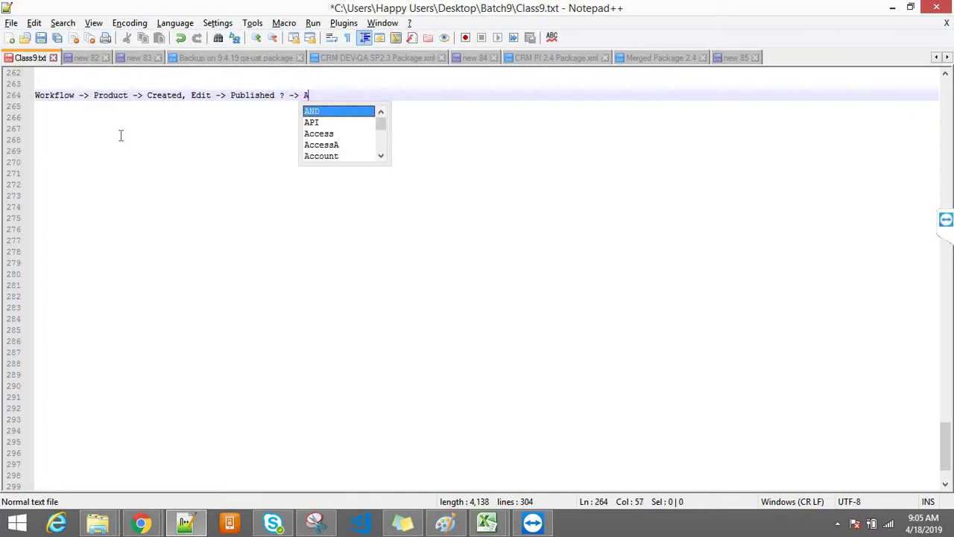
type("ction (")
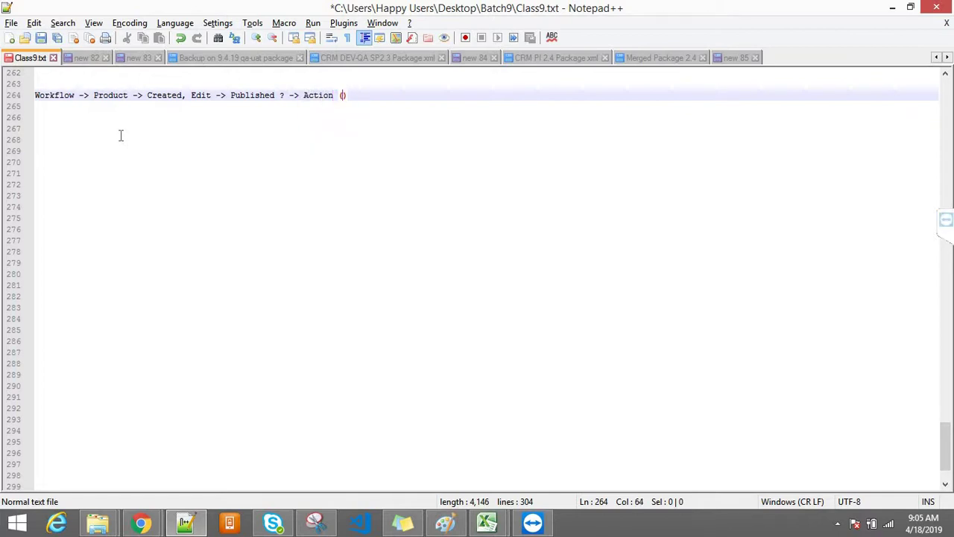
type("Email Alert) -")
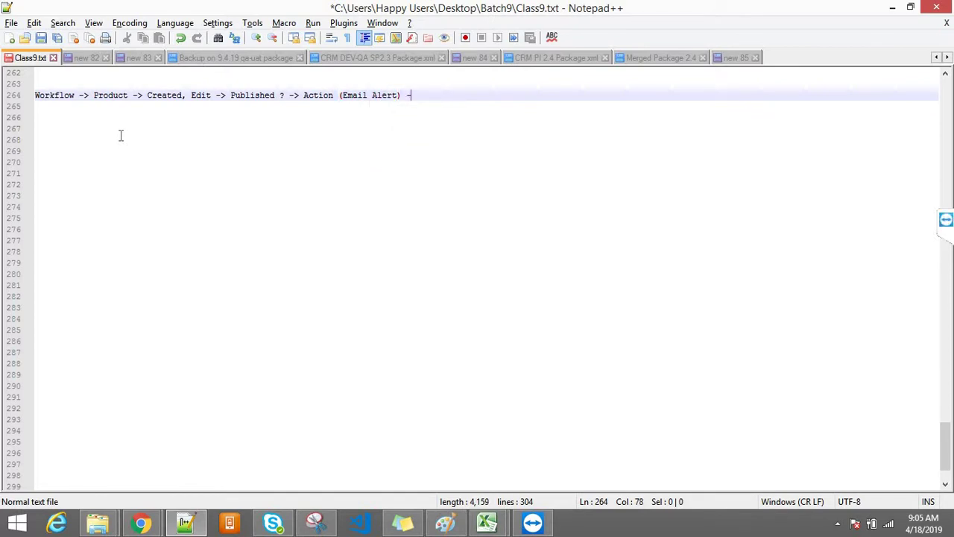
type("> Email")
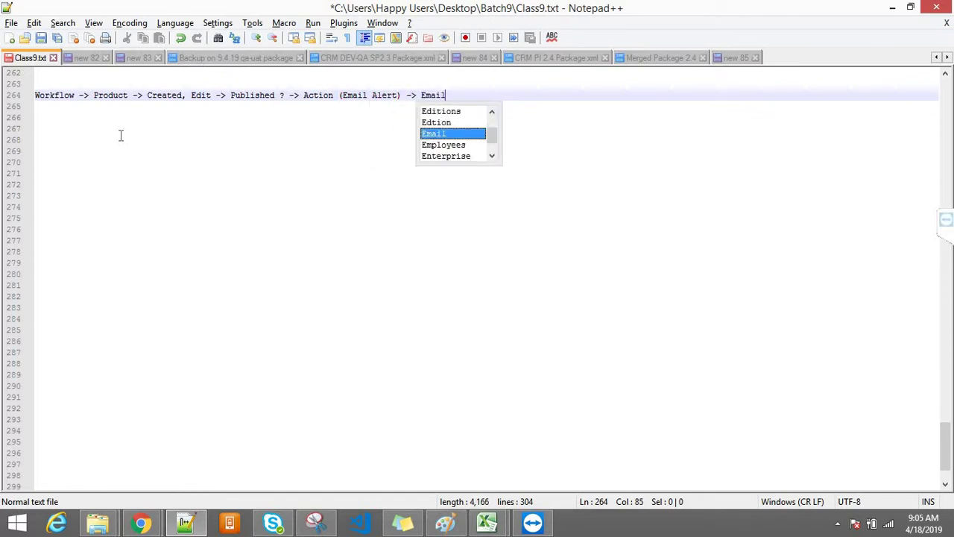
type(" Template")
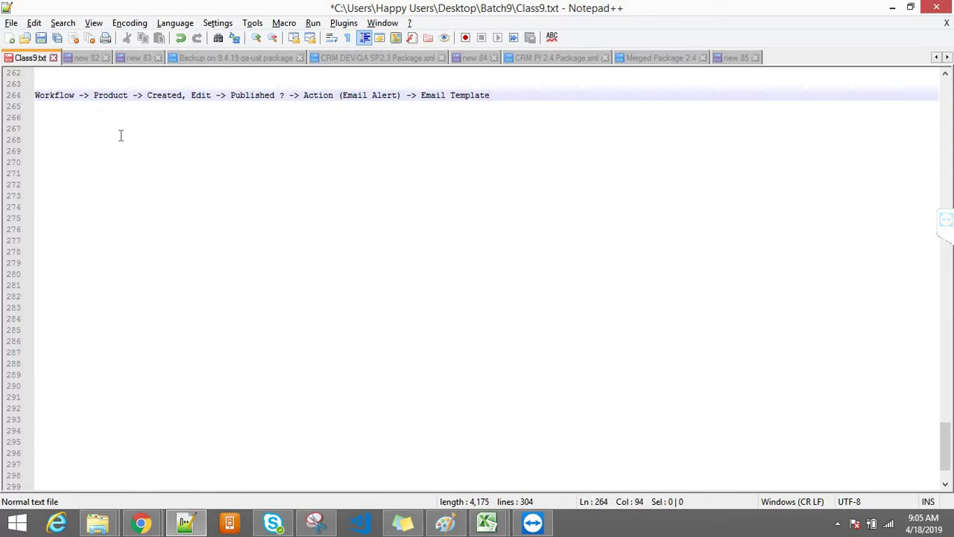
double_click(46, 100)
left_click(120, 107)
left_click(115, 98)
double_click(114, 98)
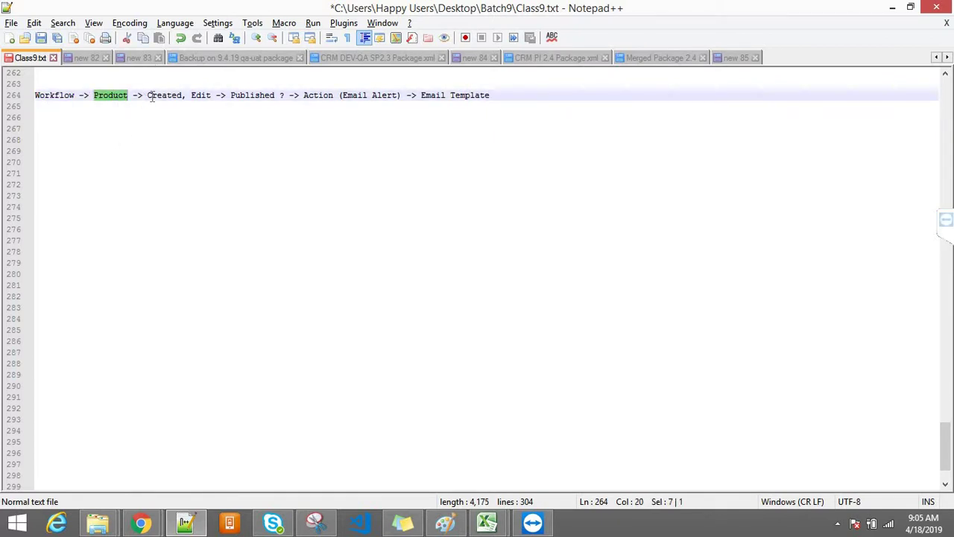
left_click_drag(147, 95, 214, 96)
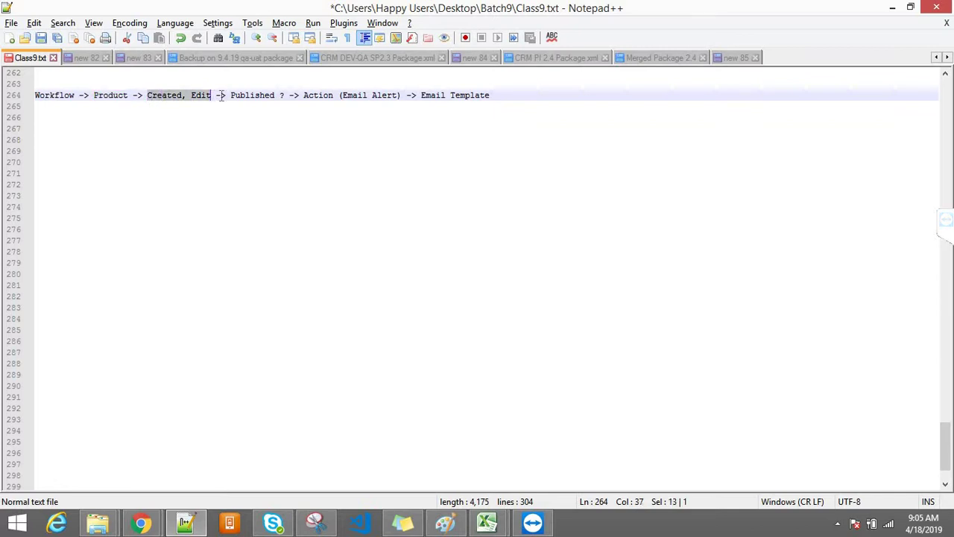
left_click(231, 95)
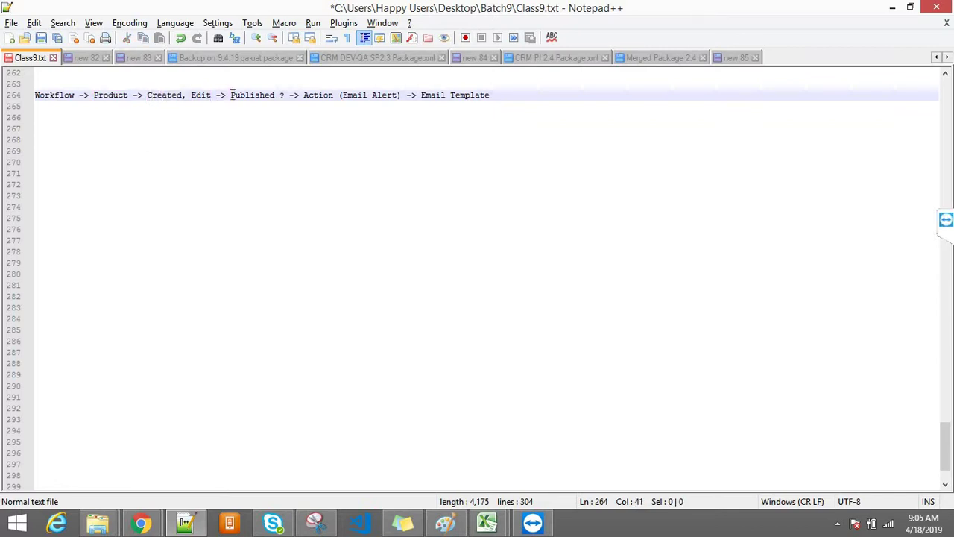
left_click_drag(231, 95, 288, 95)
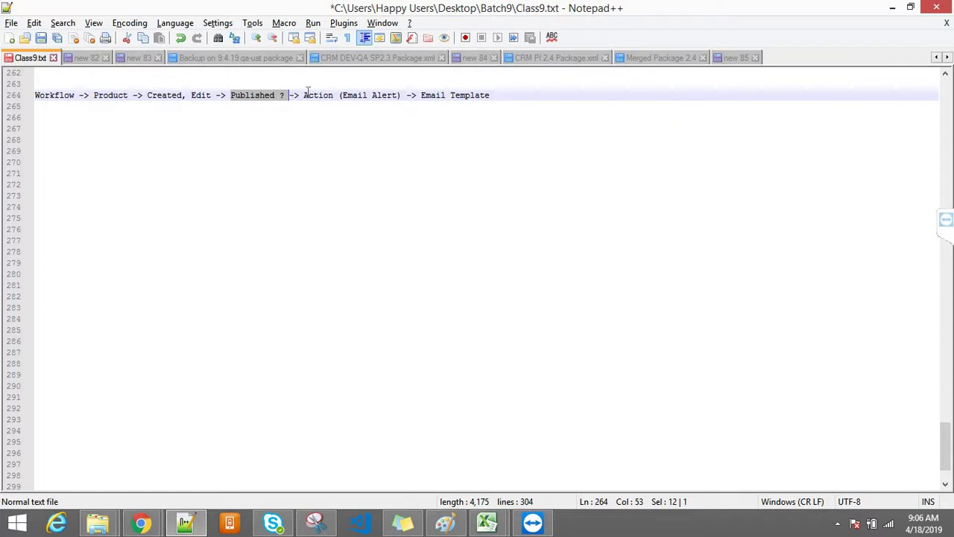
left_click(303, 96)
left_click_drag(387, 88, 418, 101)
double_click(350, 97)
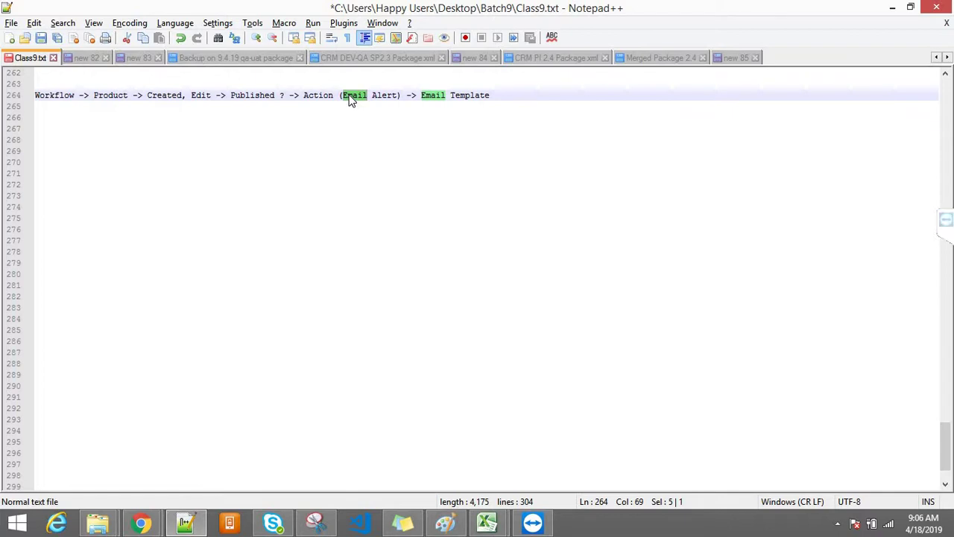
triple_click(390, 99)
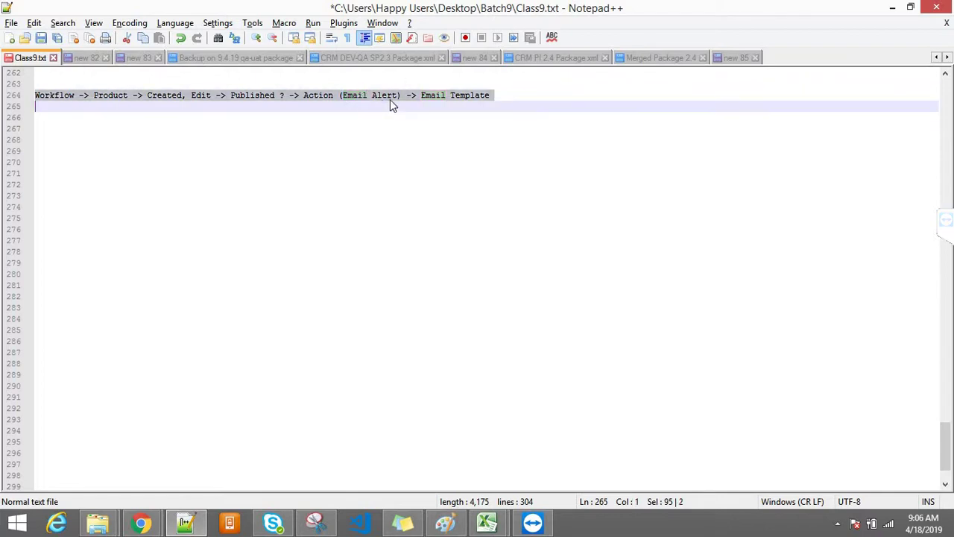
left_click(400, 96)
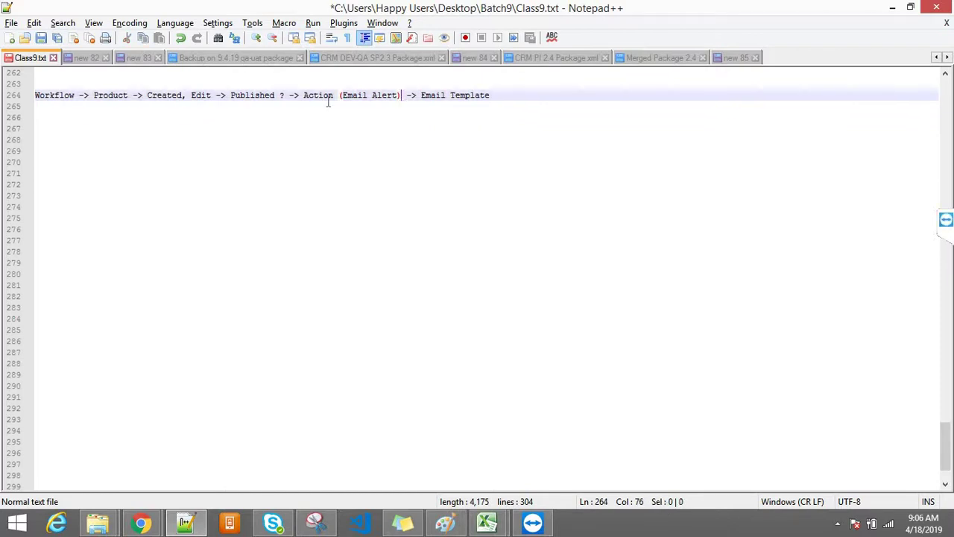
left_click(305, 97, "shift")
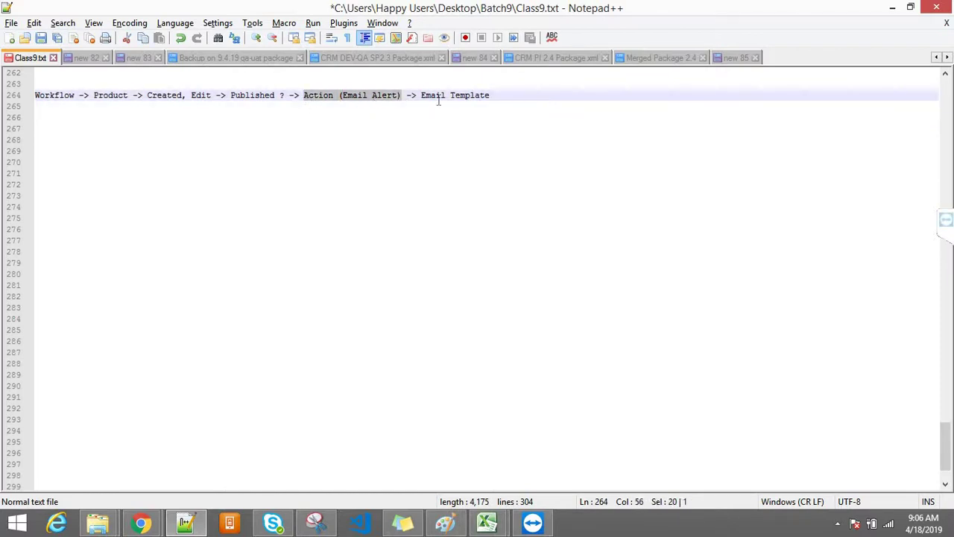
left_click_drag(425, 97, 421, 97)
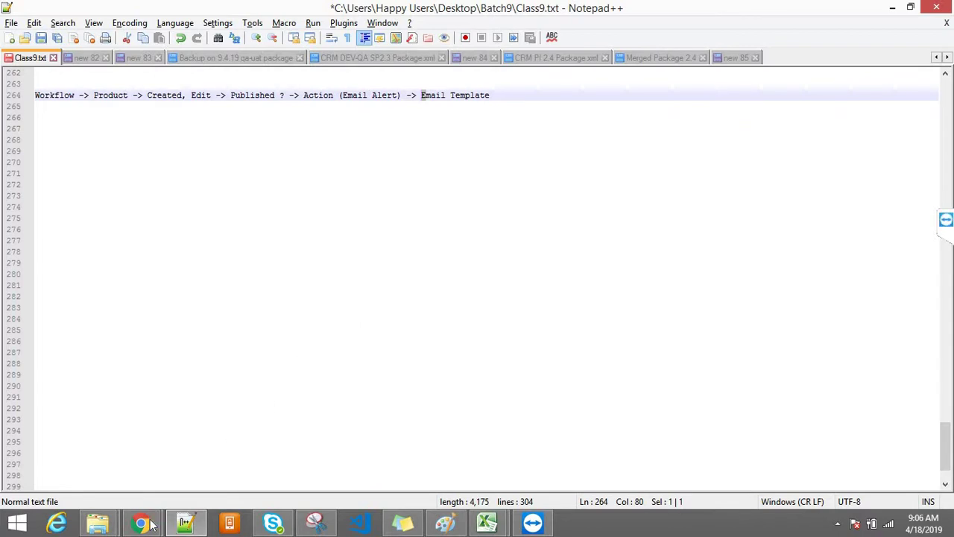
mouse_move(141, 522)
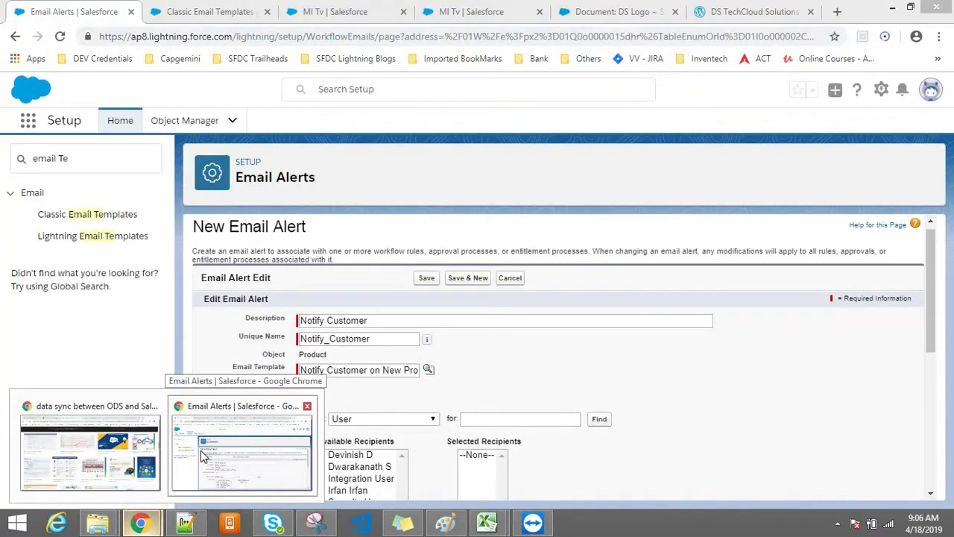
Back on the New Email Alert form, select several users among the available recipients
left_click(201, 454)
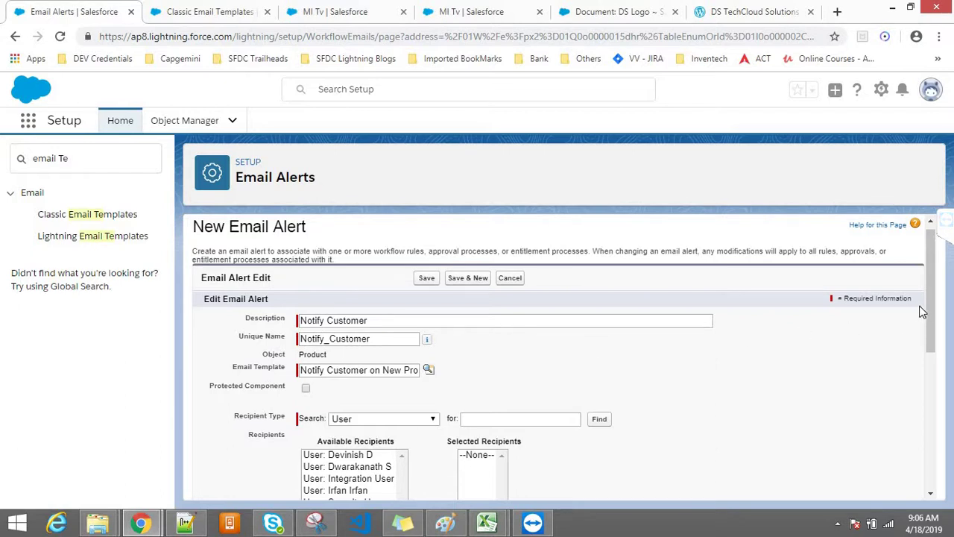
left_click_drag(930, 316, 931, 392)
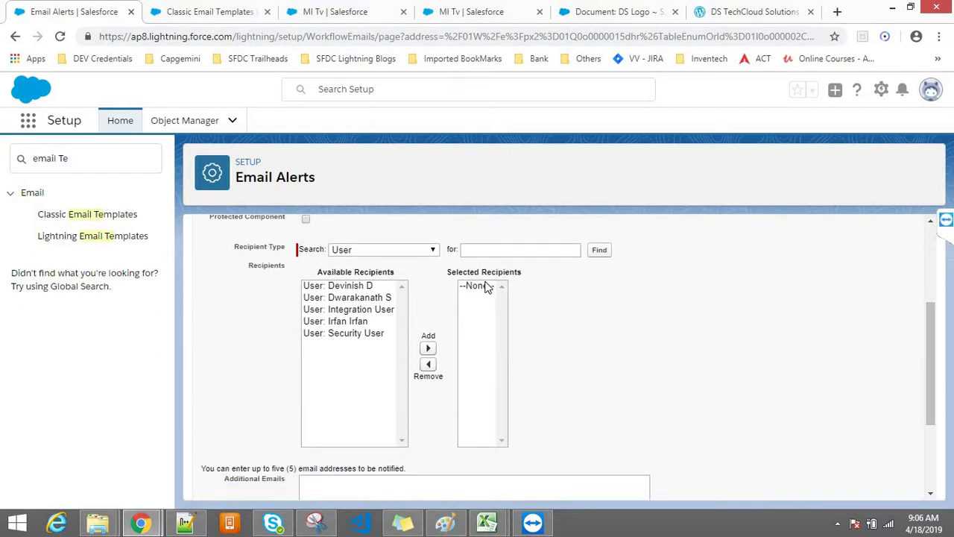
left_click_drag(264, 256, 289, 257)
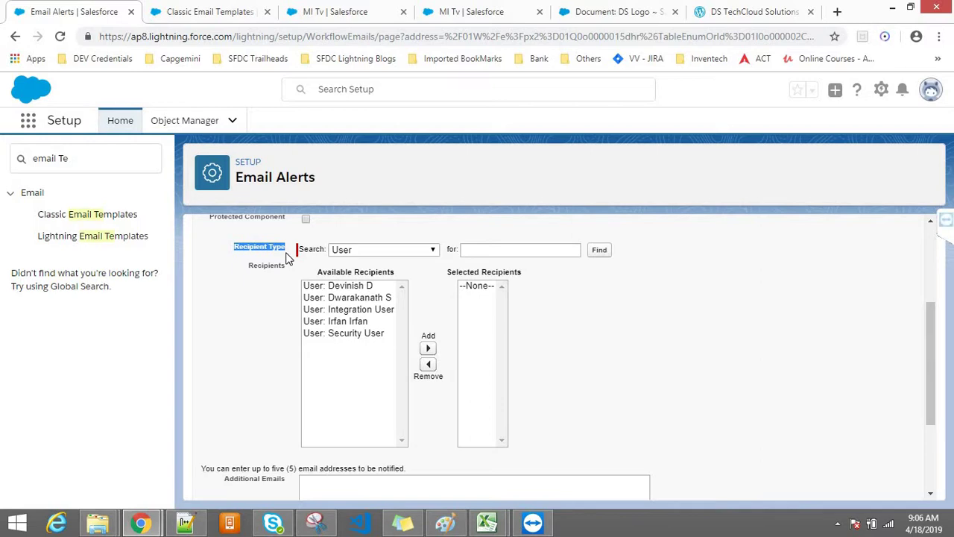
left_click(327, 288)
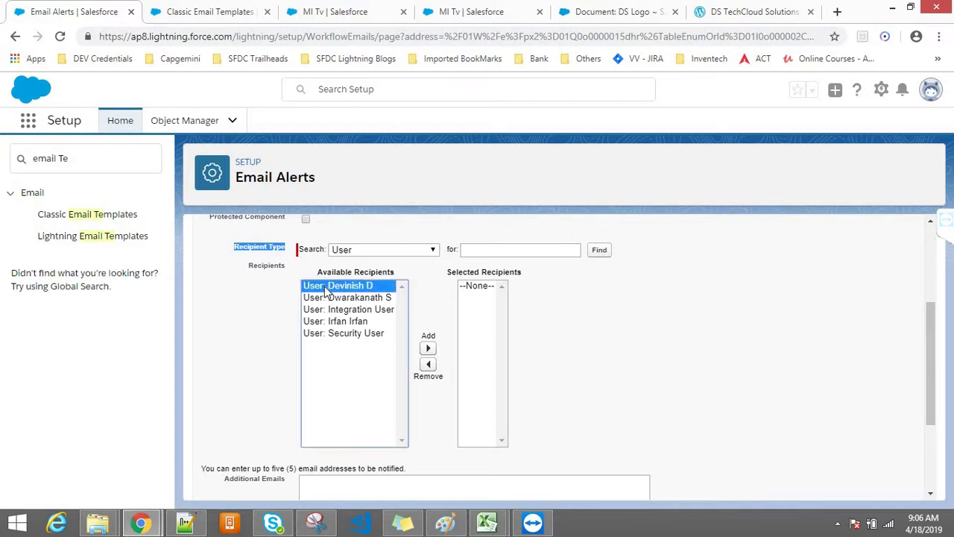
left_click(348, 299)
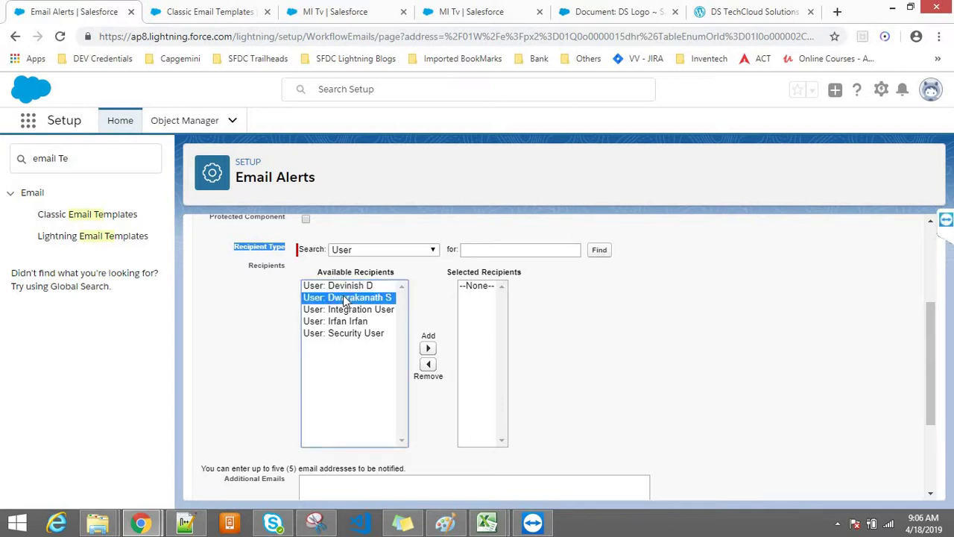
left_click(344, 310)
left_click(346, 321)
left_click(346, 333)
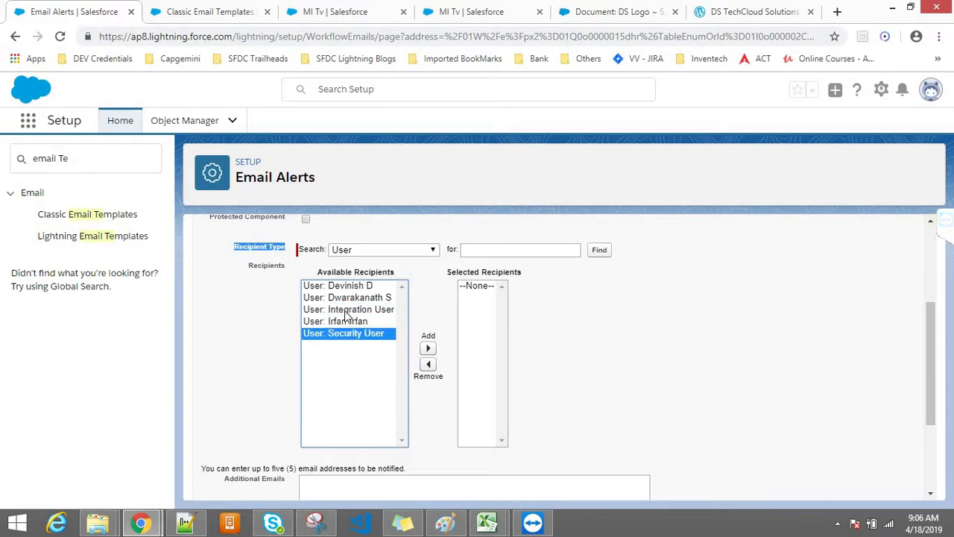
left_click(357, 309, "shift")
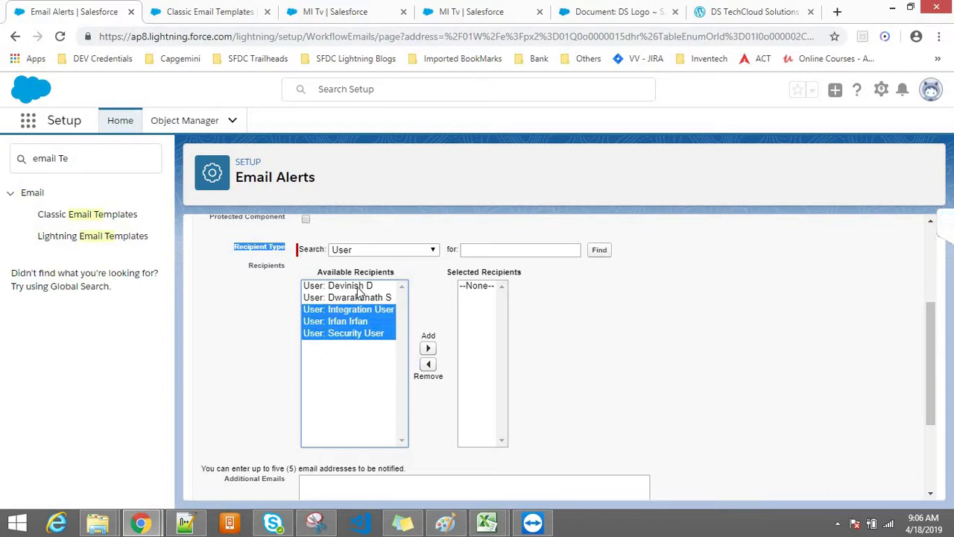
Switch the recipient type to Role and select the CEO role
left_click(425, 250)
left_click(366, 355)
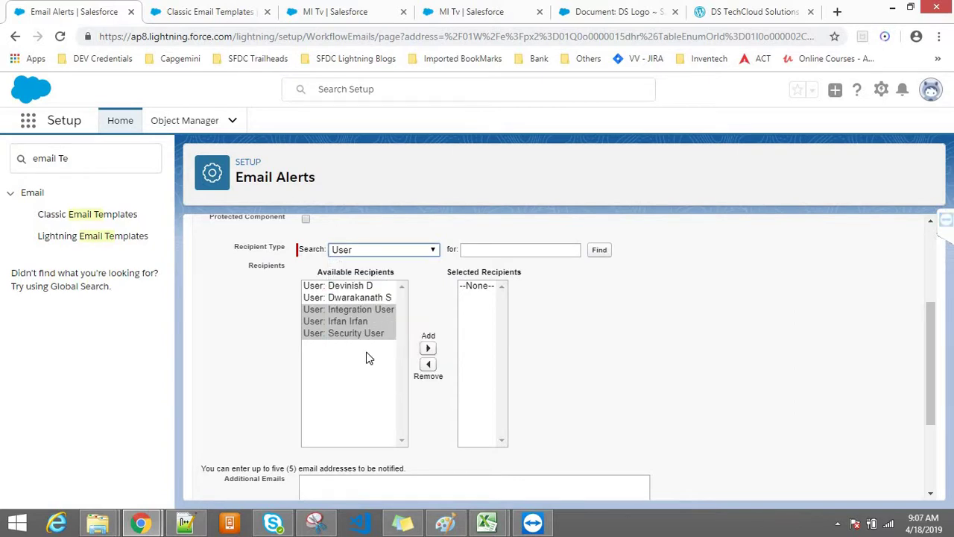
left_click(334, 287)
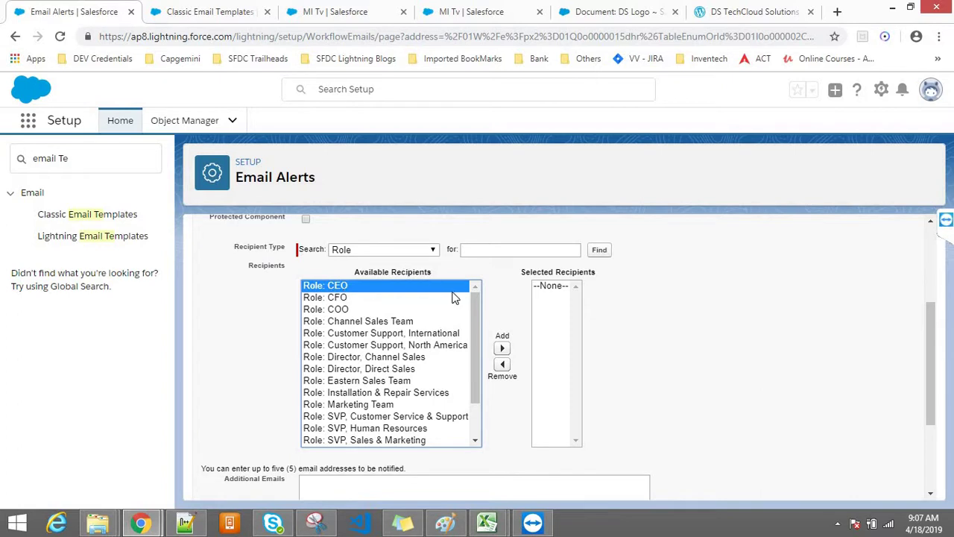
Try Case Team, then set the recipient type to Role and Subordinates and select CEO
left_click(376, 248)
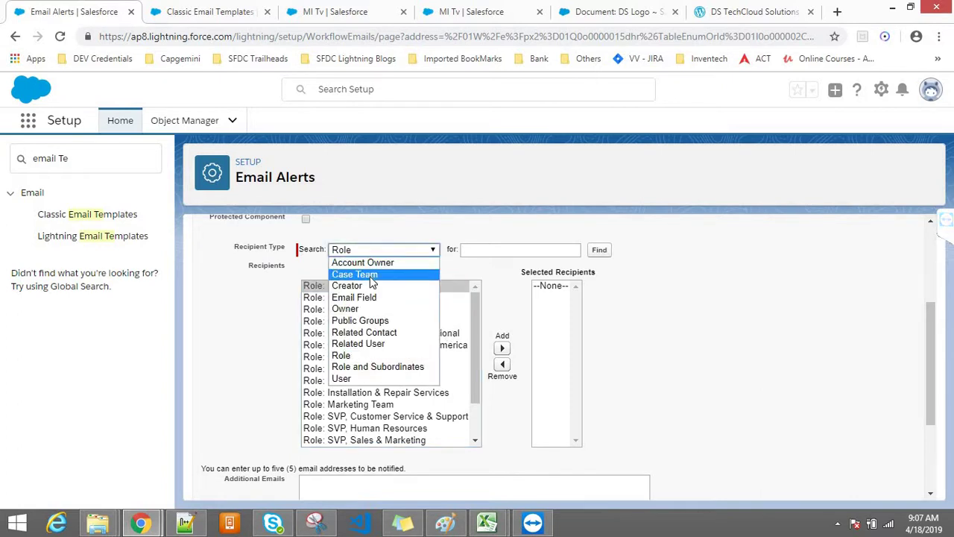
left_click(372, 276)
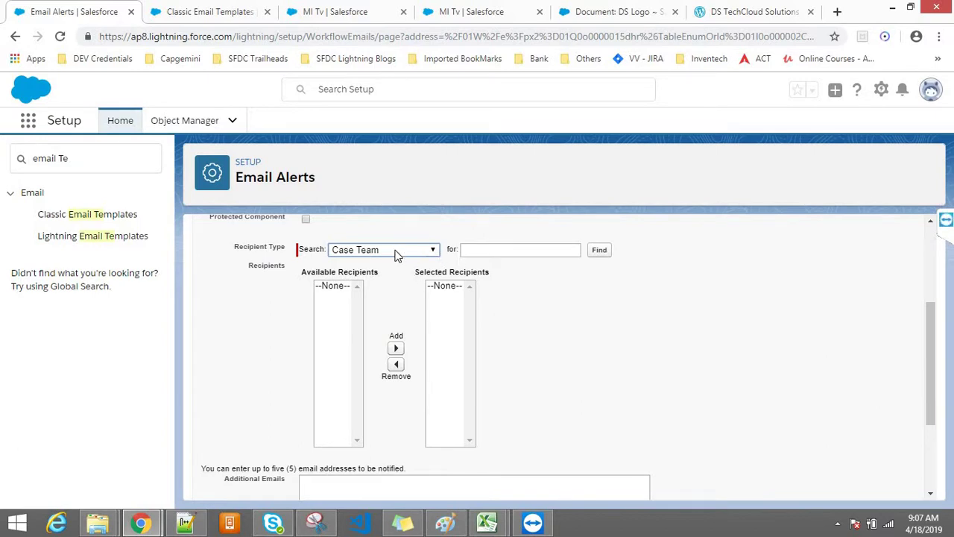
left_click(395, 252)
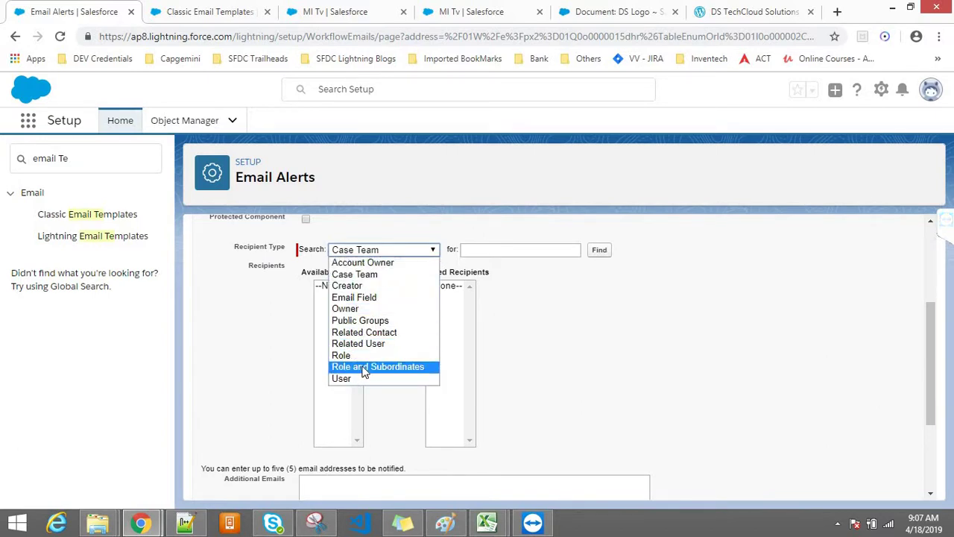
left_click(364, 366)
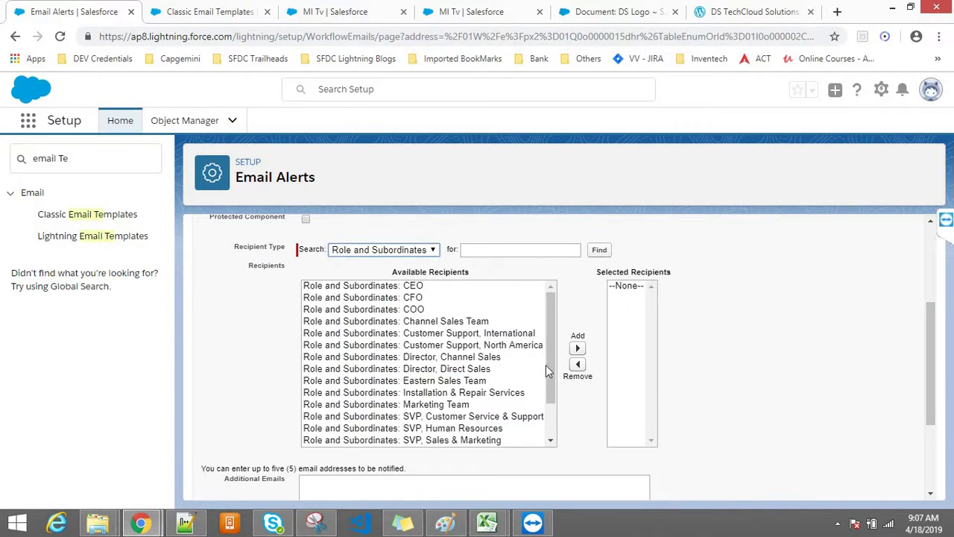
left_click(381, 286)
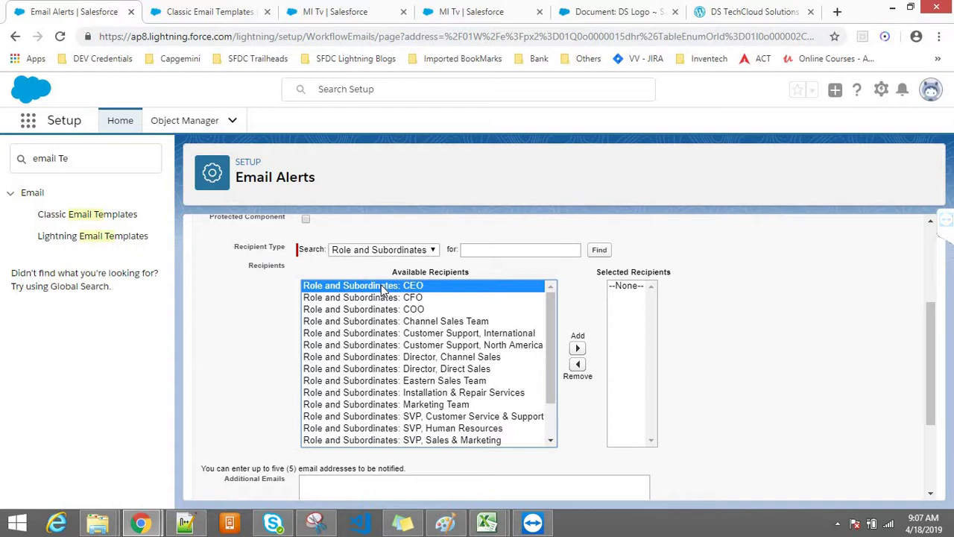
Scroll the roles list to select Western Sales Team, then reopen the recipient type list
left_click_drag(548, 400, 546, 435)
left_click(466, 441)
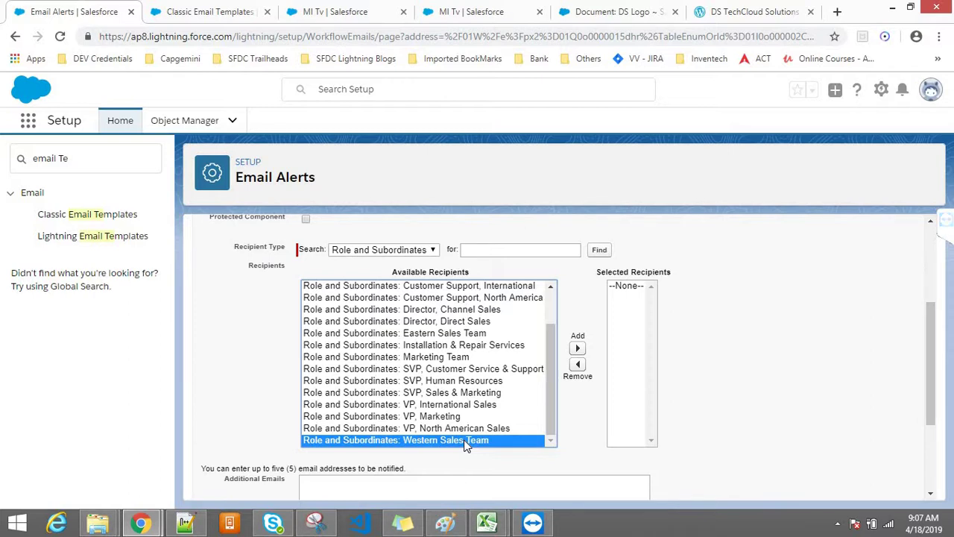
left_click(375, 253)
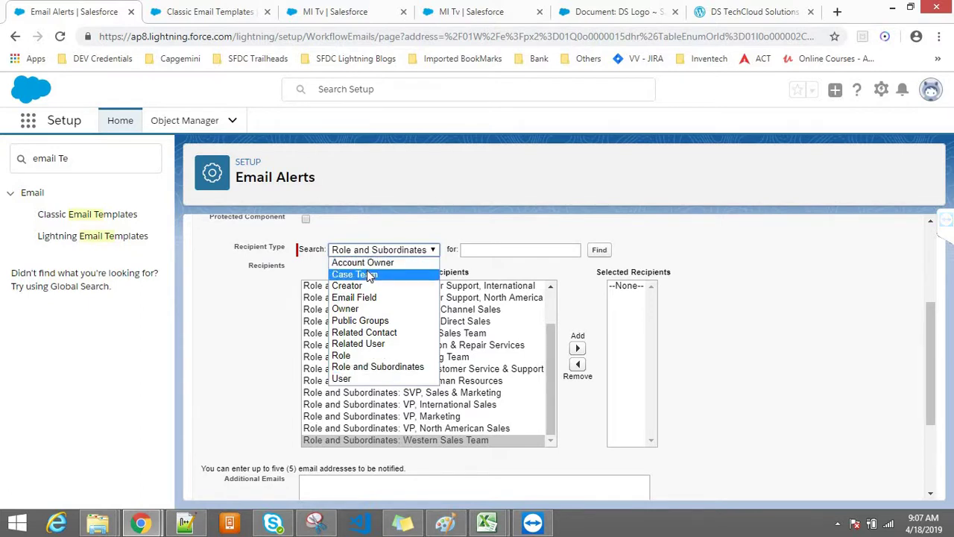
Set the recipient type to Public Groups and search Quick Find for 'Public'
left_click(346, 320)
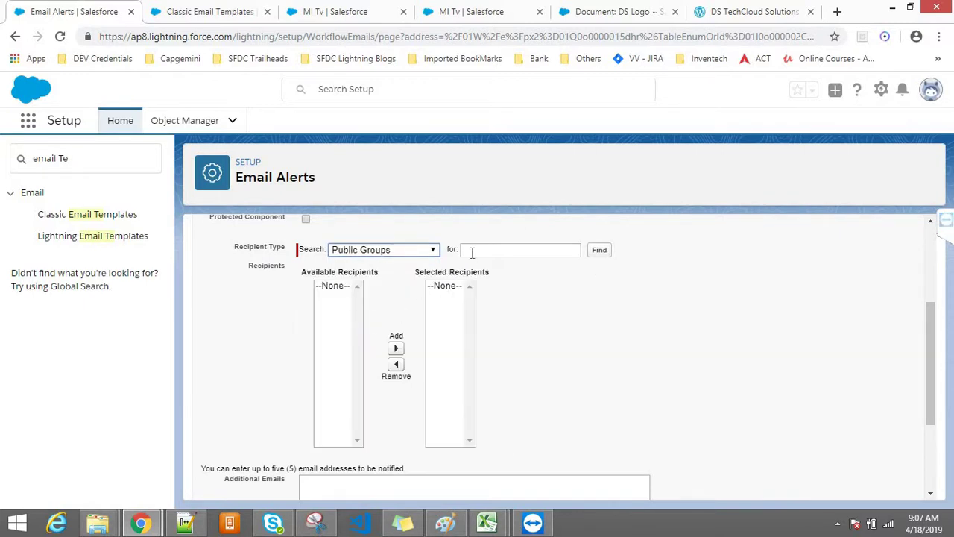
triple_click(80, 162)
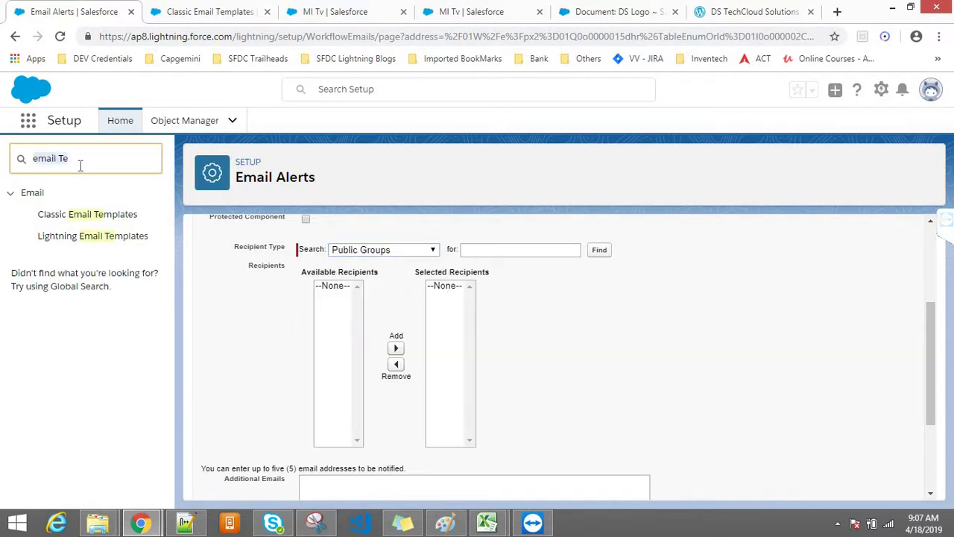
type("Public")
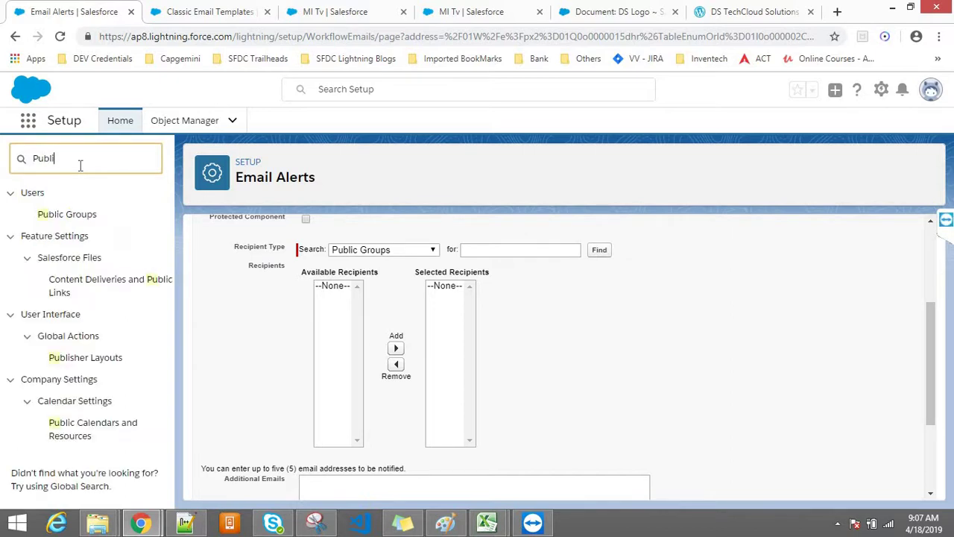
Open the Public Groups setup page in a new tab, then return to the email alert
right_click(83, 218)
left_click(119, 223)
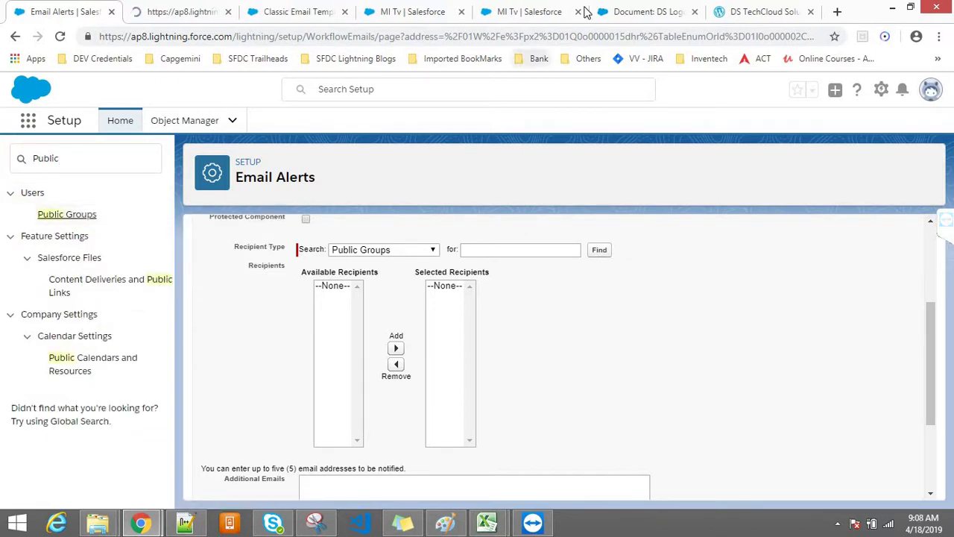
left_click(151, 9)
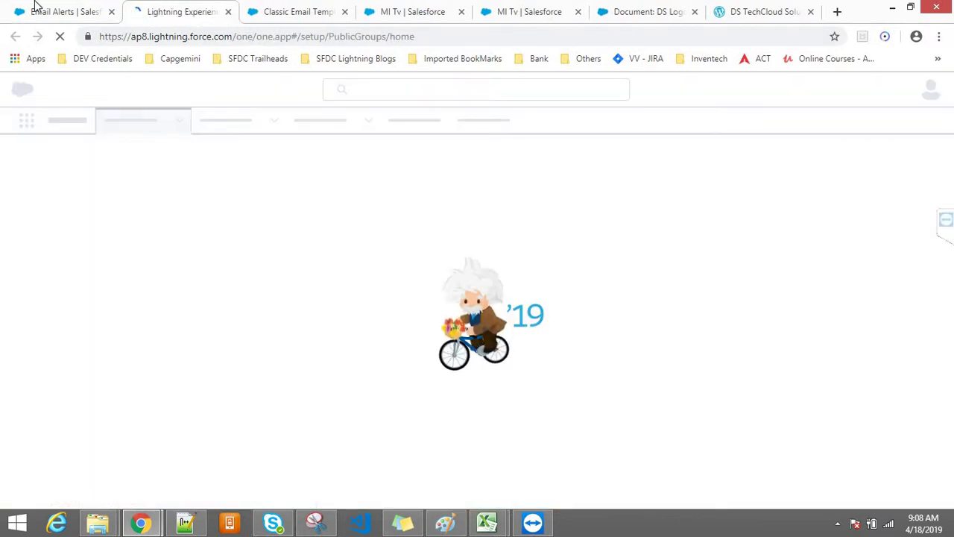
left_click(34, 6)
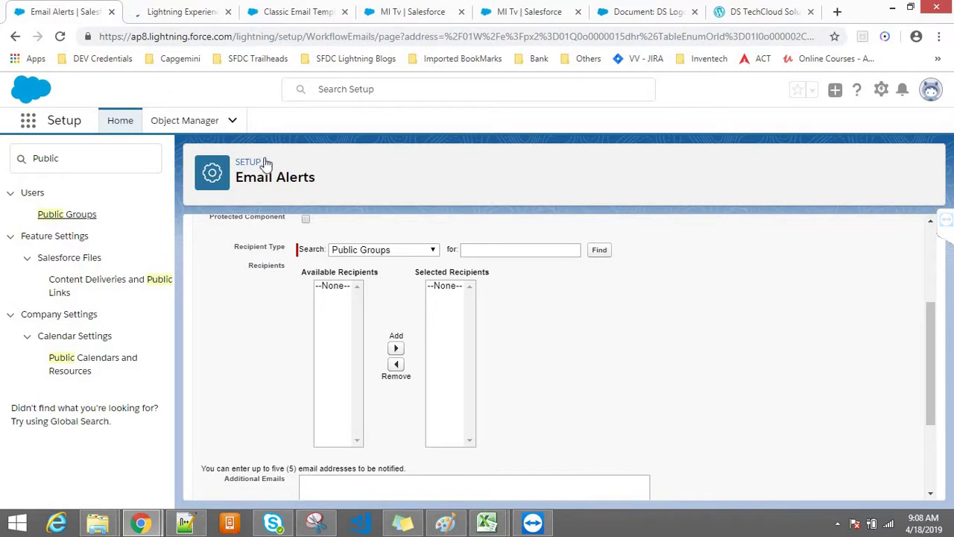
Set the recipient type to User and select Integration User and other available users
left_click(370, 251)
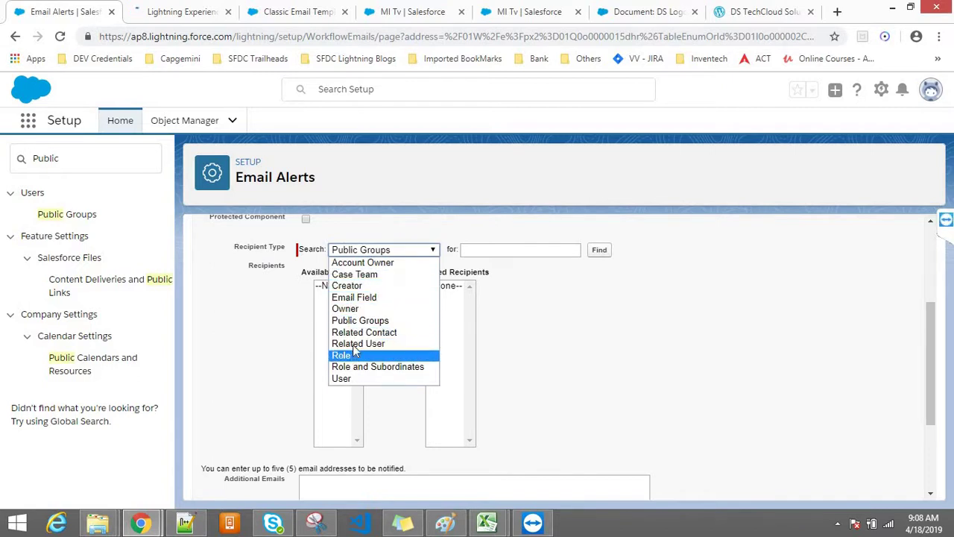
left_click(343, 380)
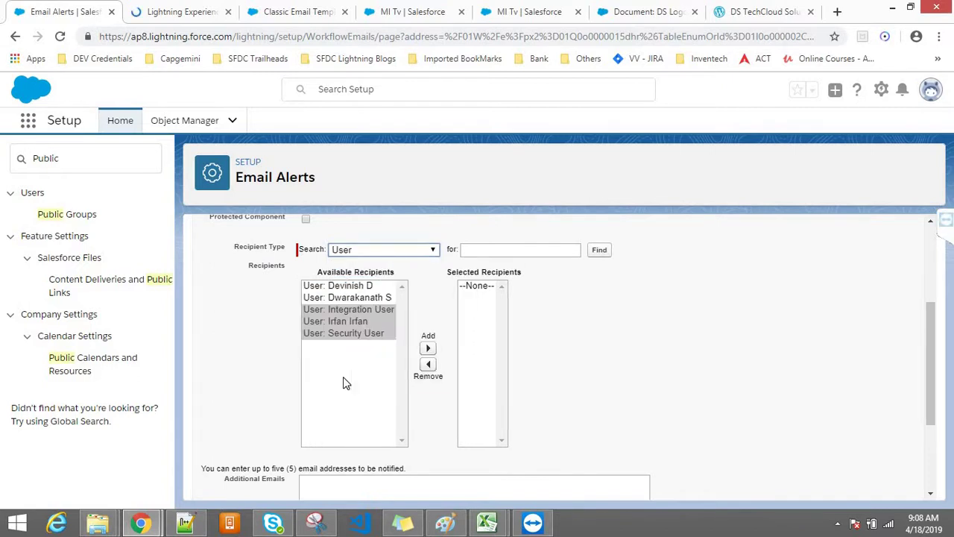
left_click(344, 378)
left_click(229, 399)
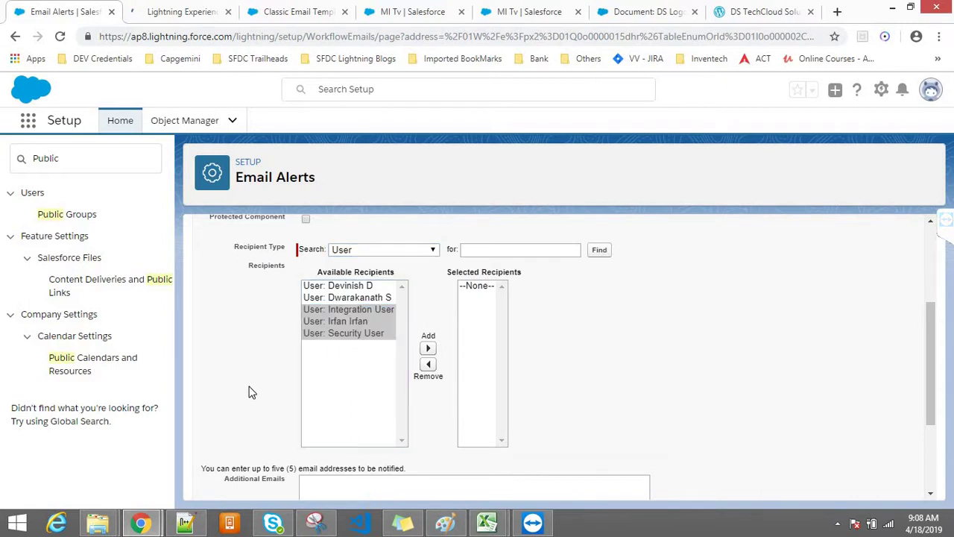
left_click(357, 309)
left_click(247, 351)
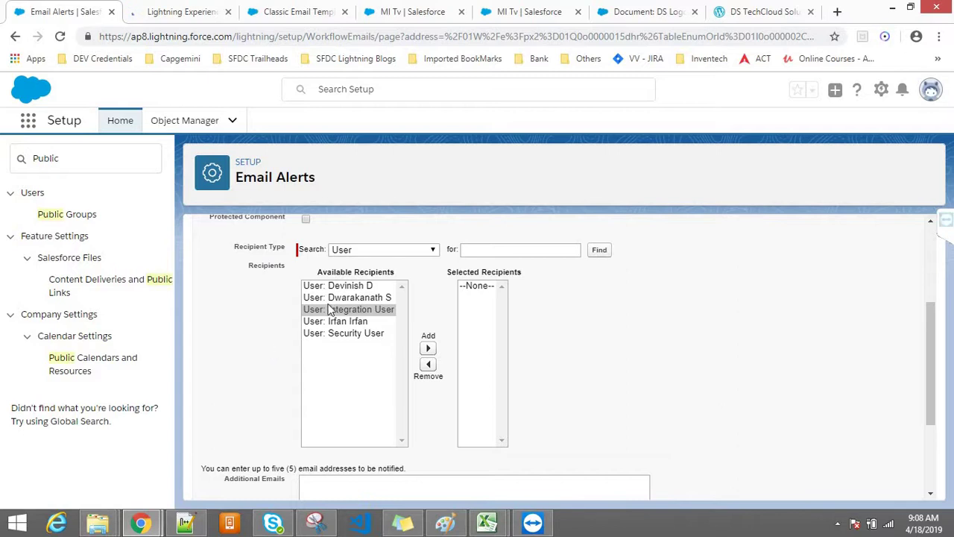
left_click(339, 286)
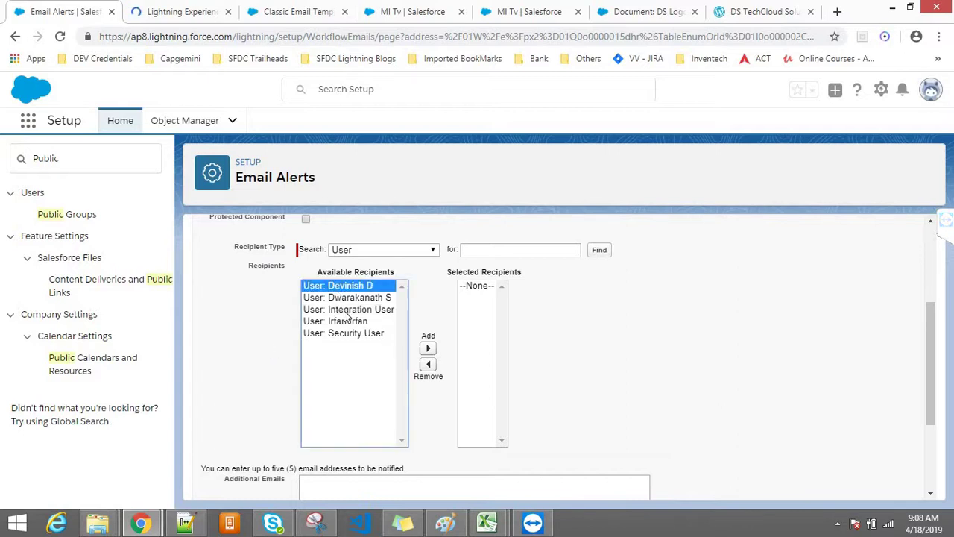
left_click(345, 322)
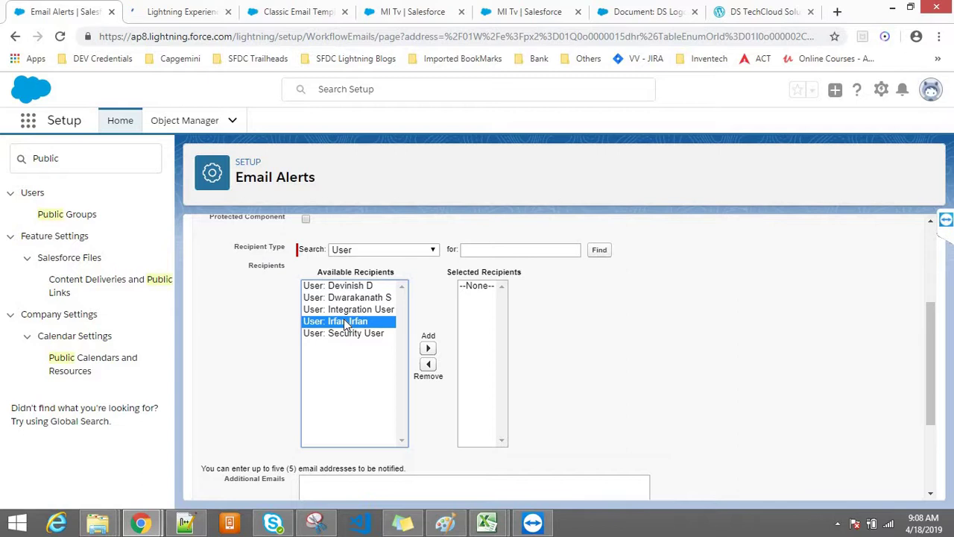
Switch the recipient type to Role, select CFO, then go to the Public Groups tab
left_click(376, 252)
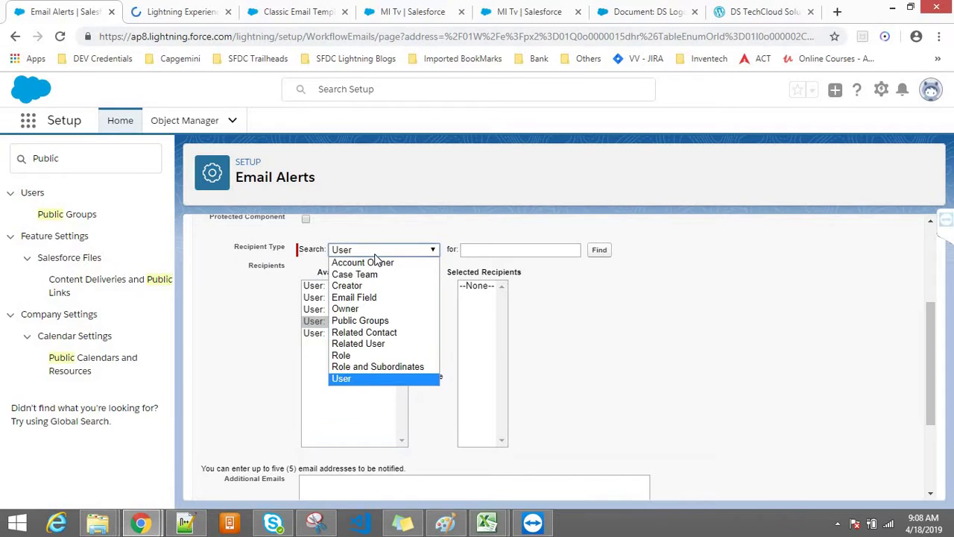
left_click(341, 357)
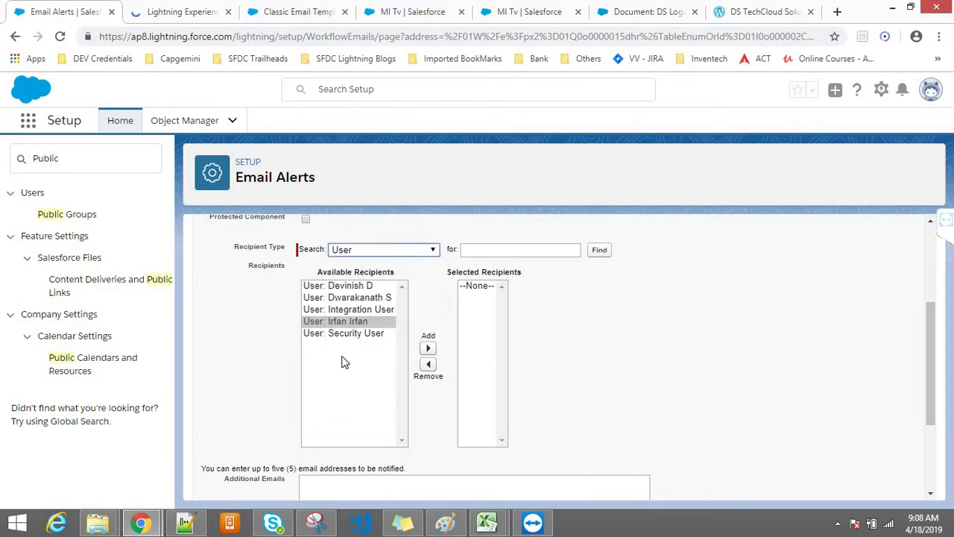
left_click(337, 300)
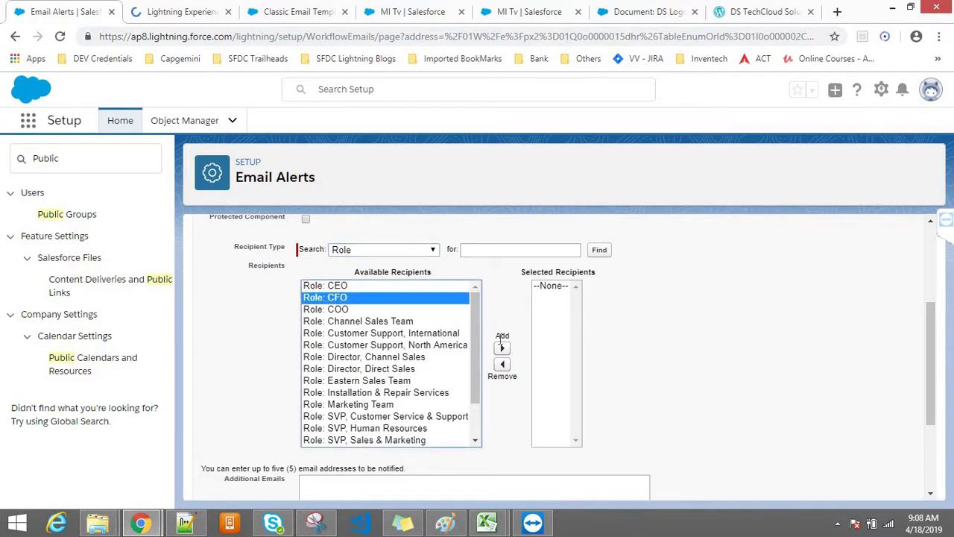
left_click(170, 9)
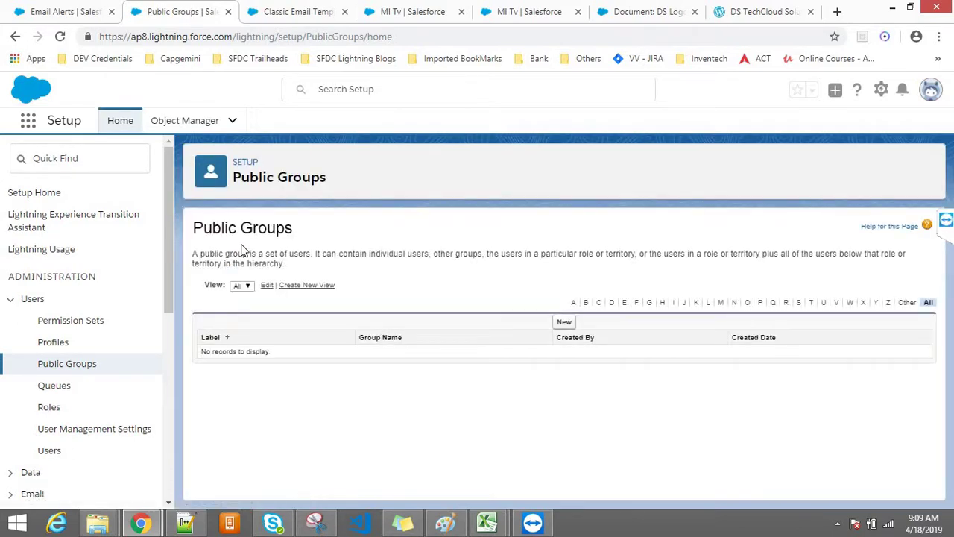
Highlight the Public Groups page heading on the setup page showing no groups
left_click_drag(287, 233, 195, 235)
left_click(304, 233)
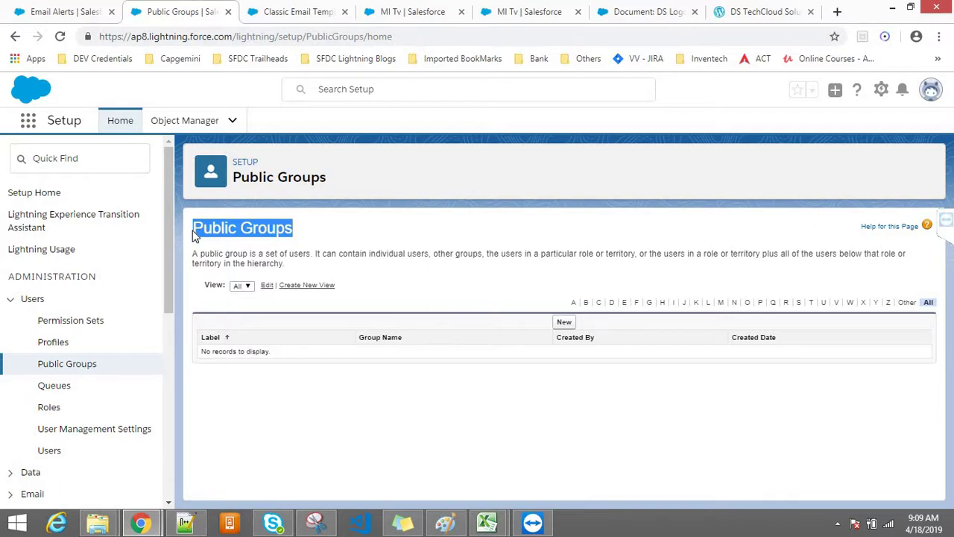
Start a new public group labelled 'Customers Group' and list Users as available members
left_click(563, 325)
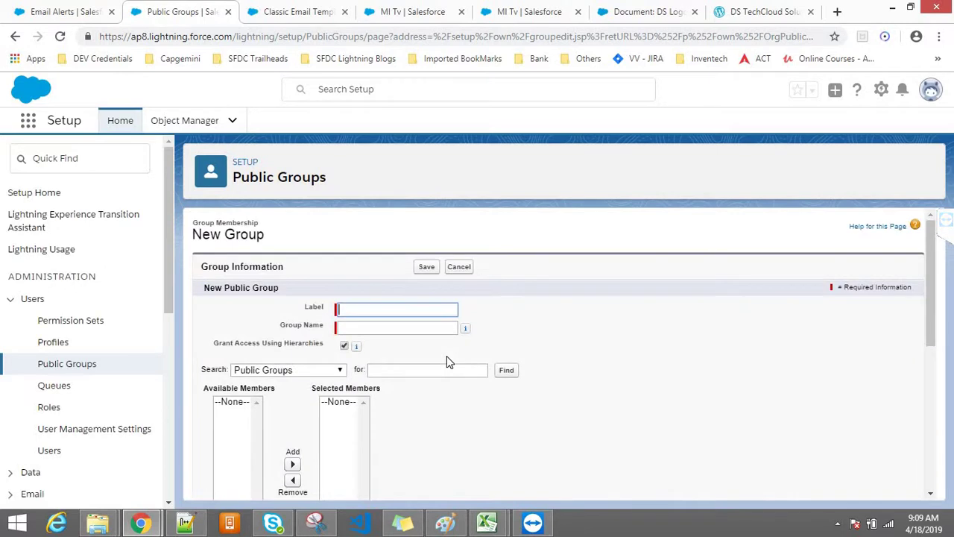
type("Customers G")
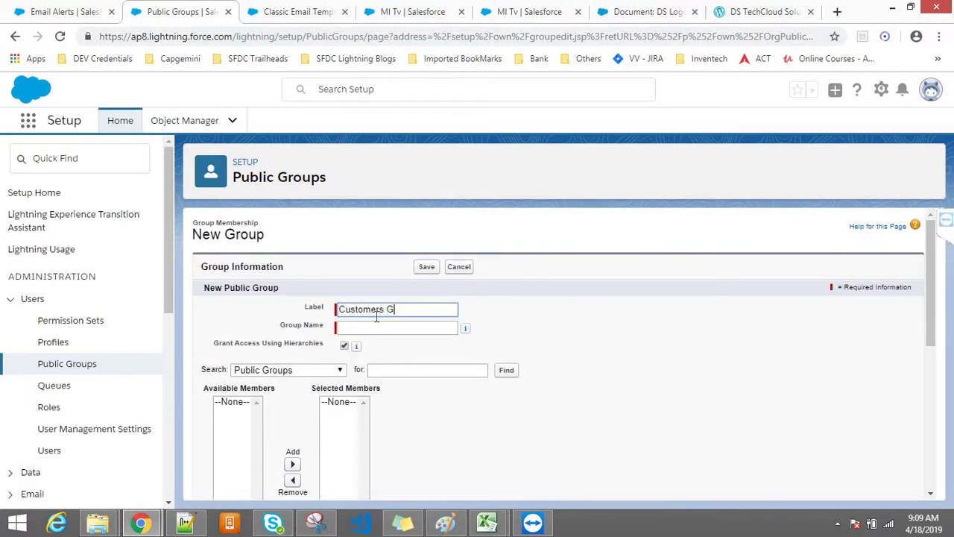
type("roup")
left_click(376, 327)
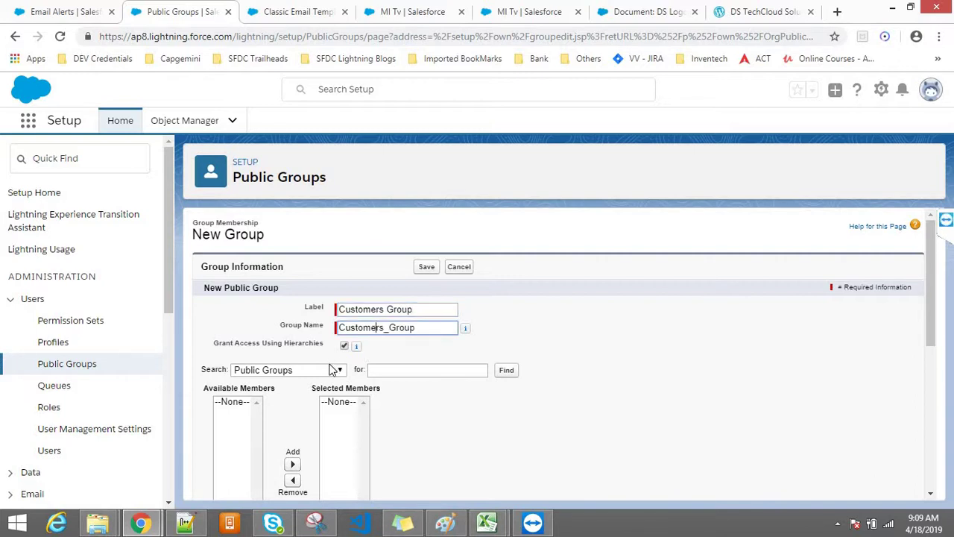
left_click(299, 370)
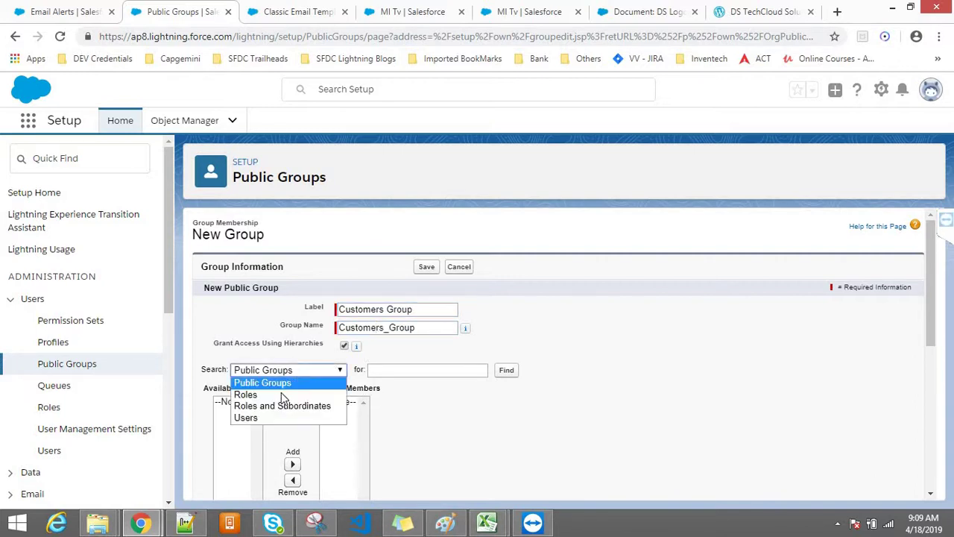
left_click(259, 416)
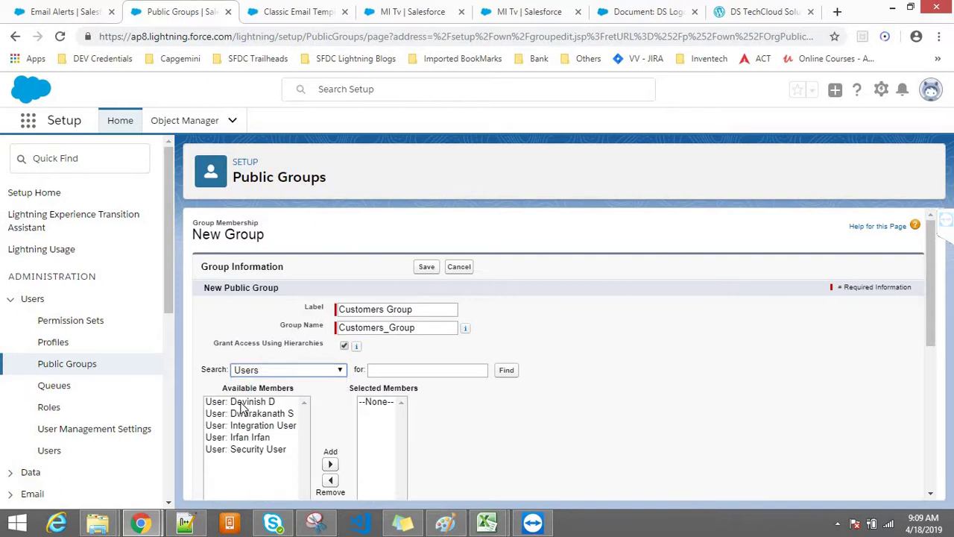
Add two users to Selected Members and save the Customers Group
left_click(240, 401)
scroll(298, 403, "down", 1)
left_click(330, 401)
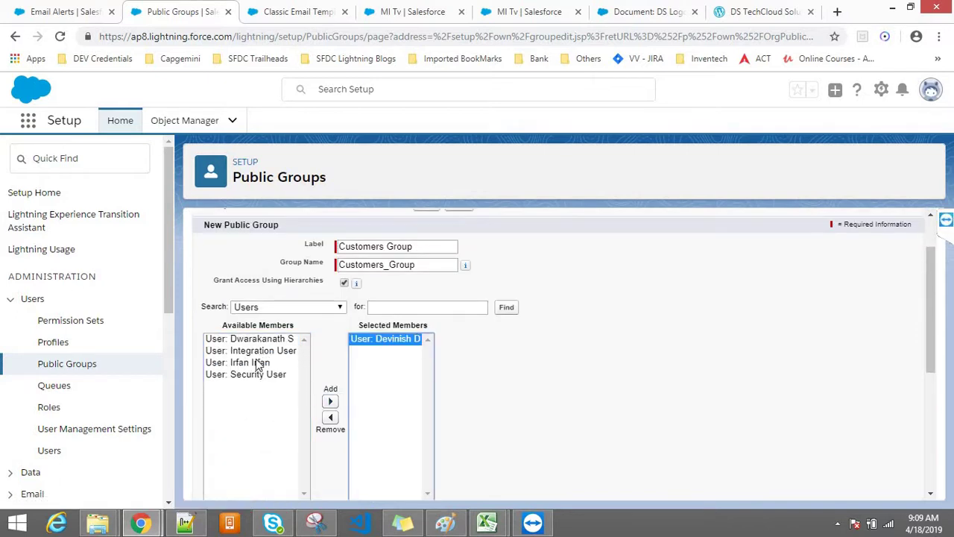
left_click(258, 362)
left_click(331, 403)
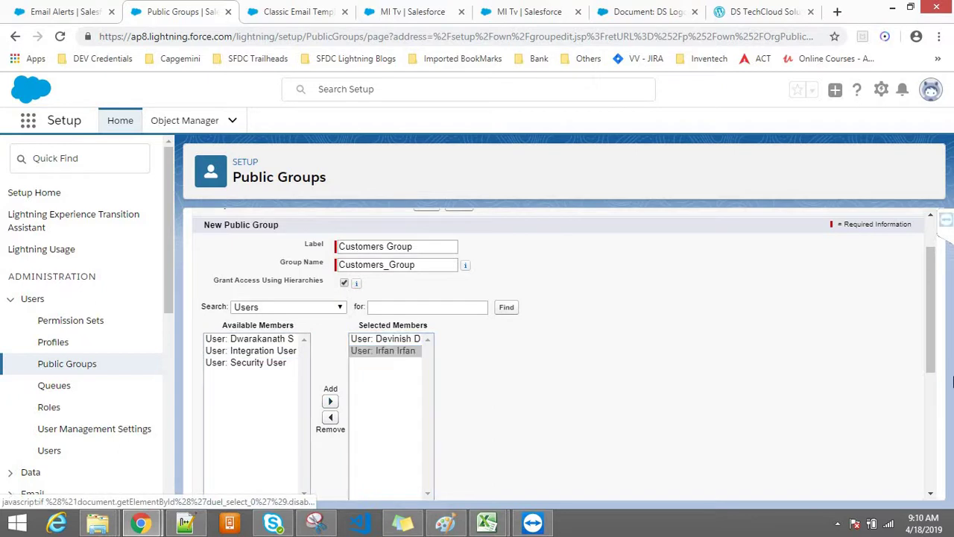
scroll(928, 365, "up", 1)
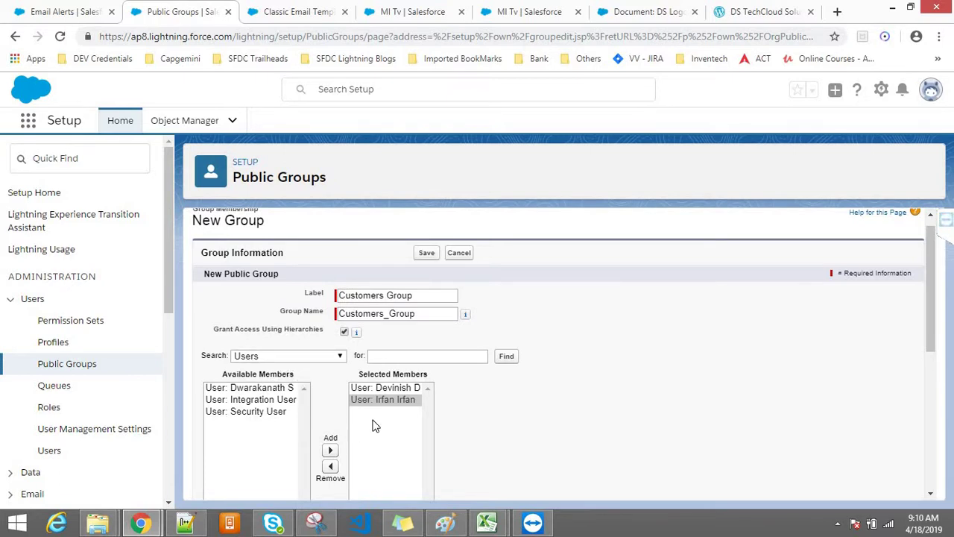
left_click(422, 253)
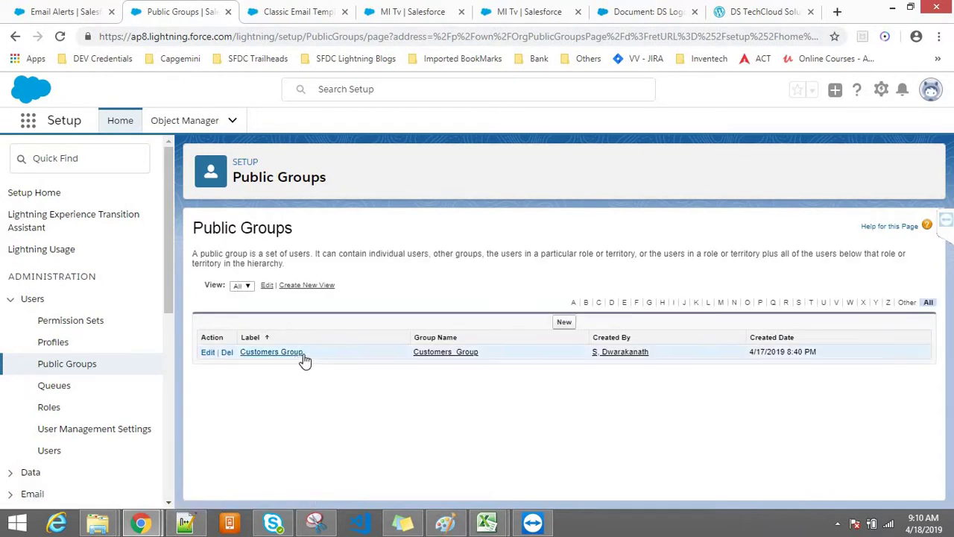
left_click(33, 5)
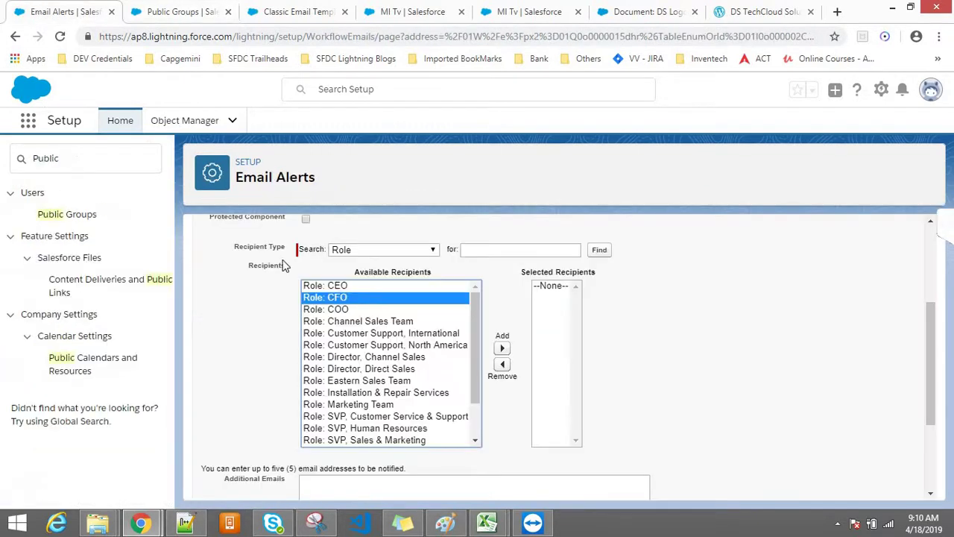
Try the Case Team and Public Groups recipient types, searching groups for 'Vustomer'
left_click(355, 250)
left_click(355, 274)
left_click(350, 252)
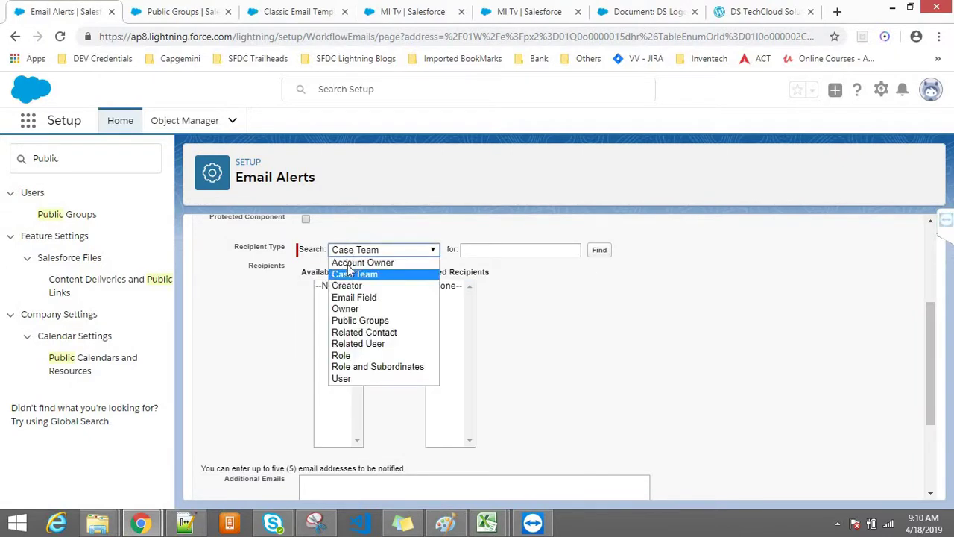
left_click(350, 320)
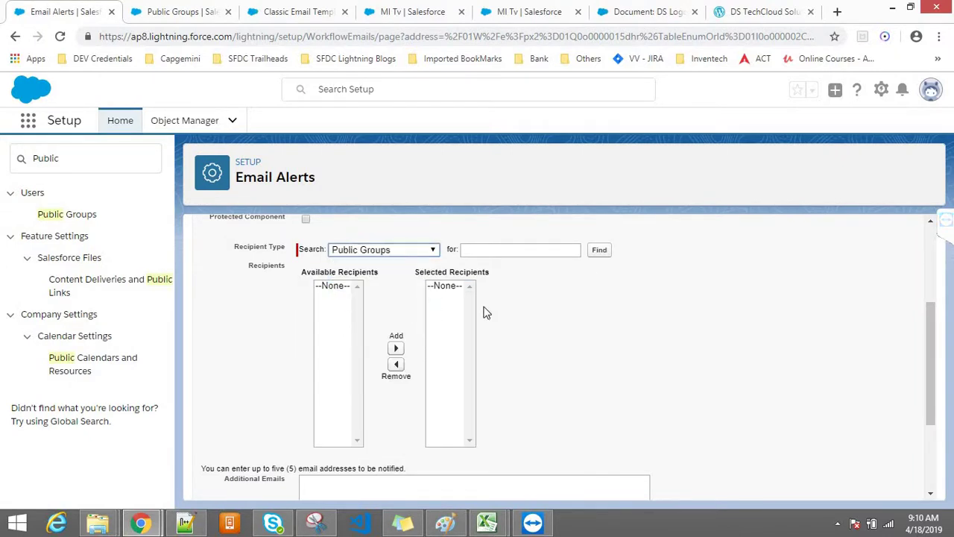
left_click(479, 250)
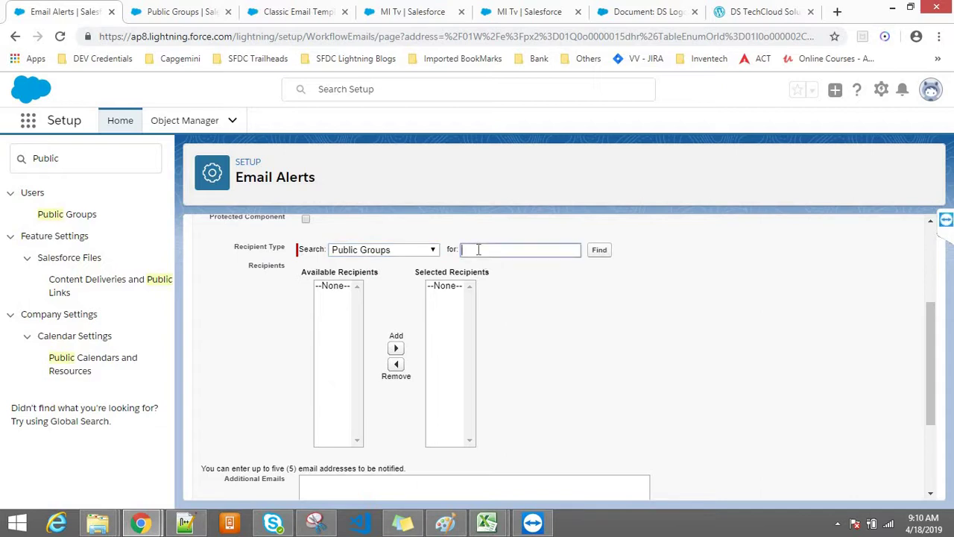
type("Vus")
type("tomer")
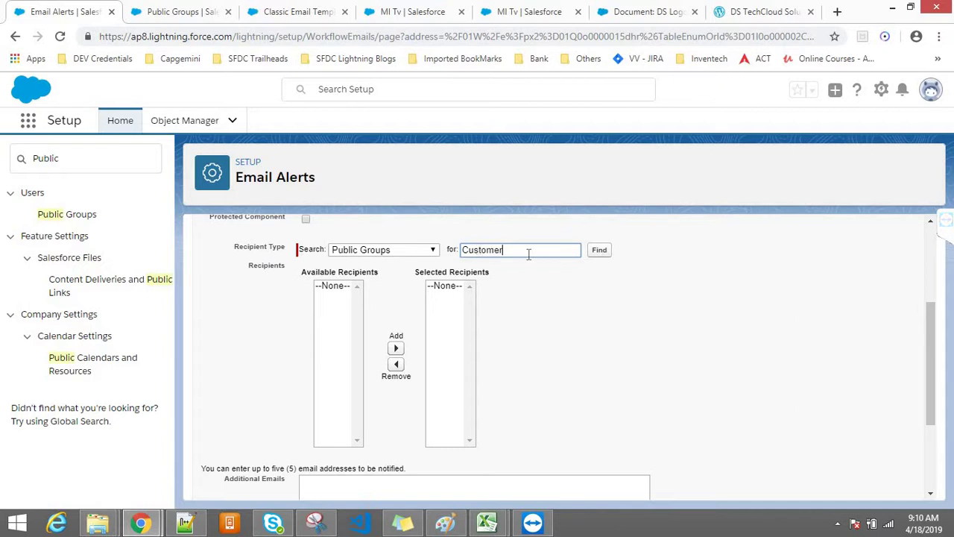
left_click(595, 254)
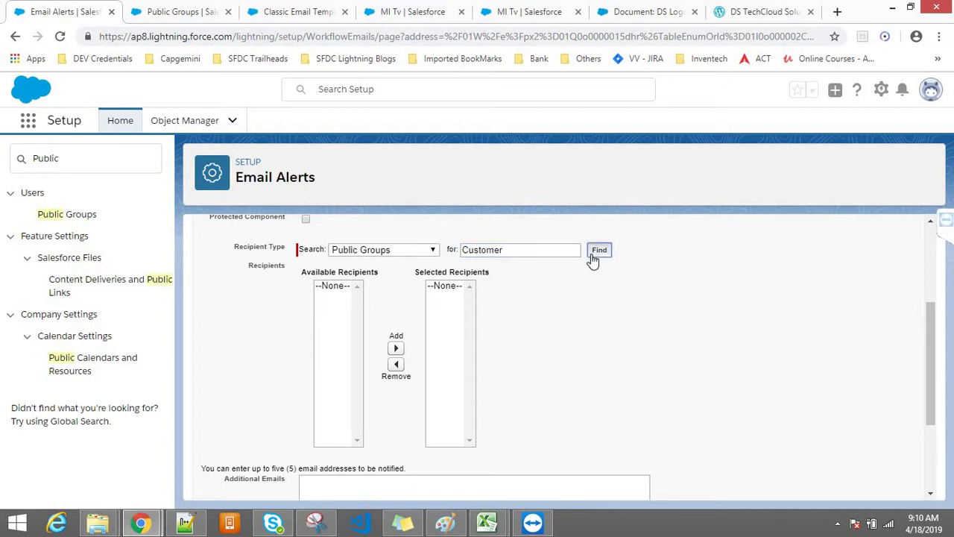
left_click_drag(933, 389, 938, 365)
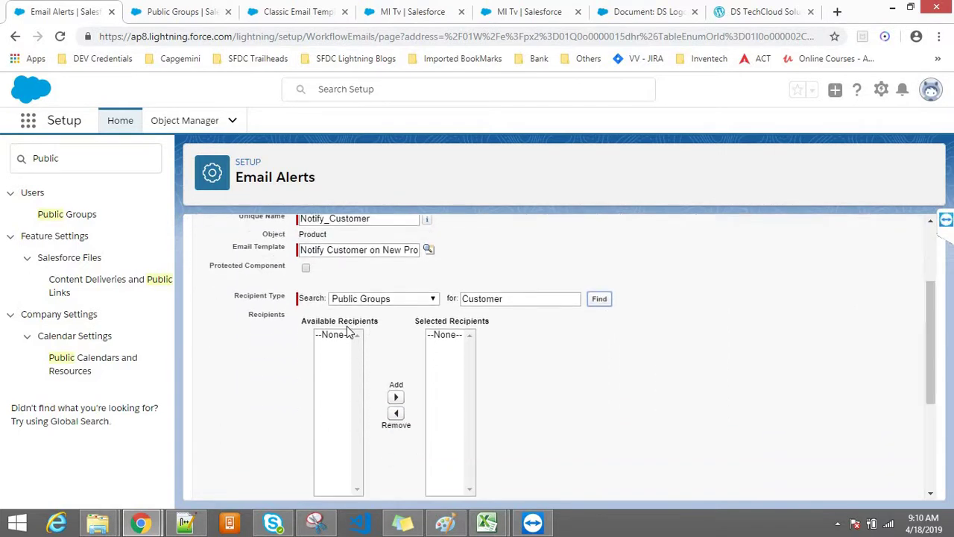
Switch the recipient type to Case Team and compare it against the public groups list
left_click(369, 302)
left_click(356, 323)
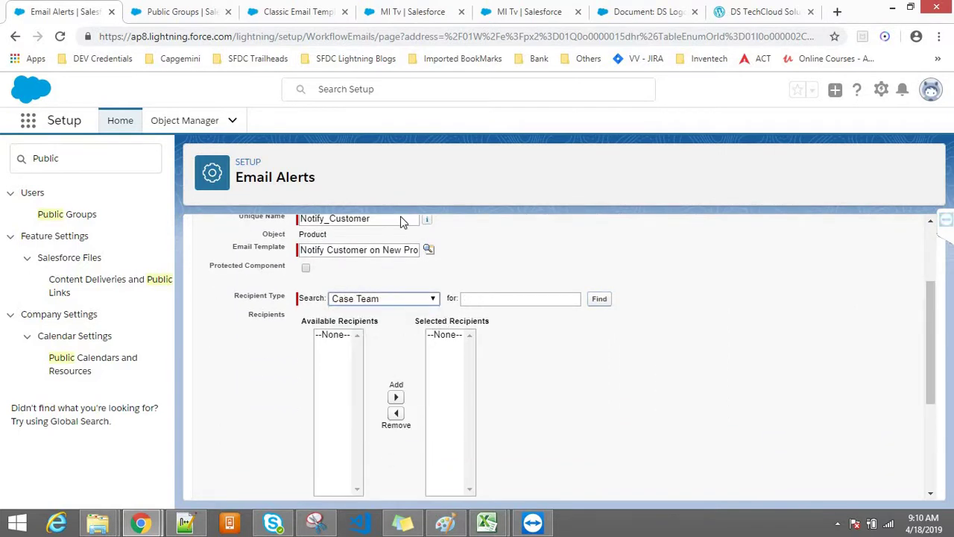
left_click(204, 8)
left_click(87, 7)
left_click(168, 8)
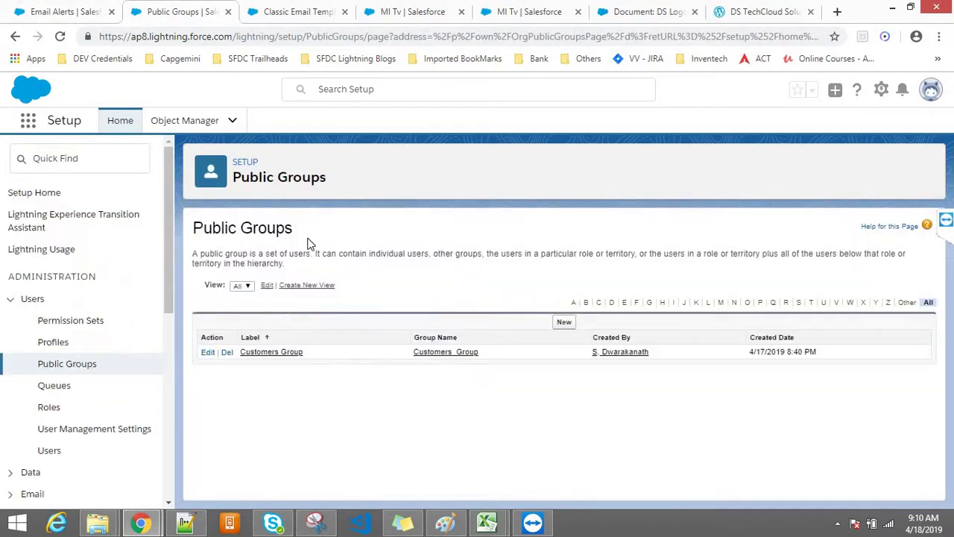
left_click(77, 8)
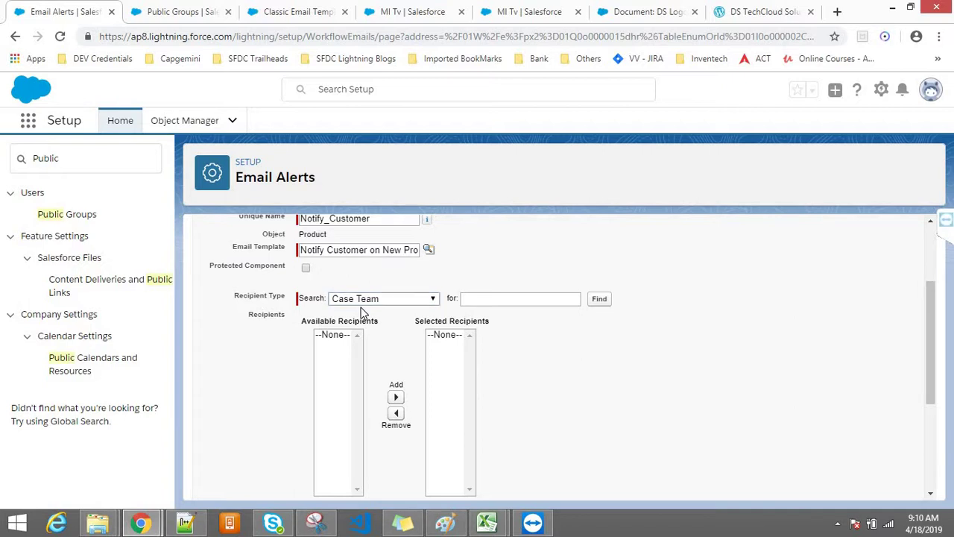
left_click_drag(363, 308, 361, 326)
Set the recipient type to User, add the user to Selected Recipients, and save the alert
left_click(353, 300)
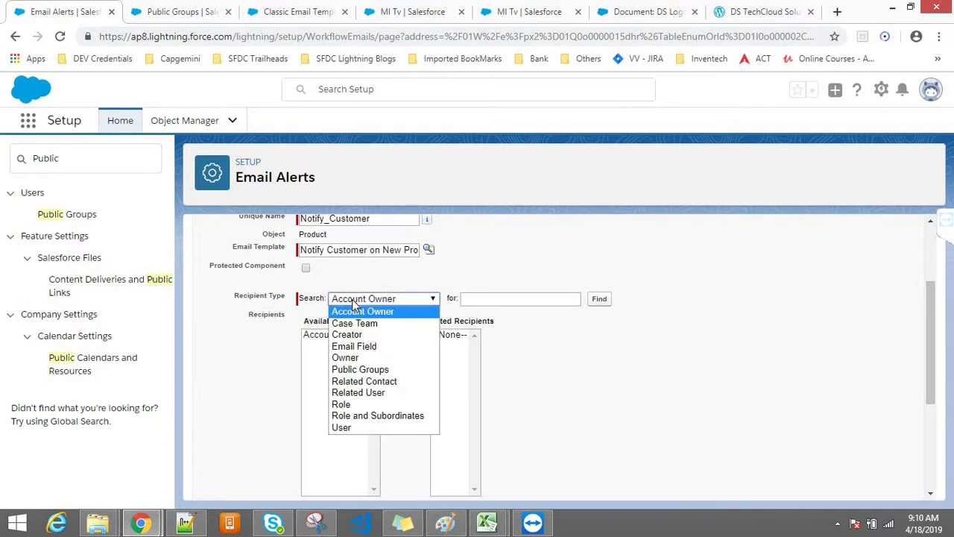
left_click(363, 371)
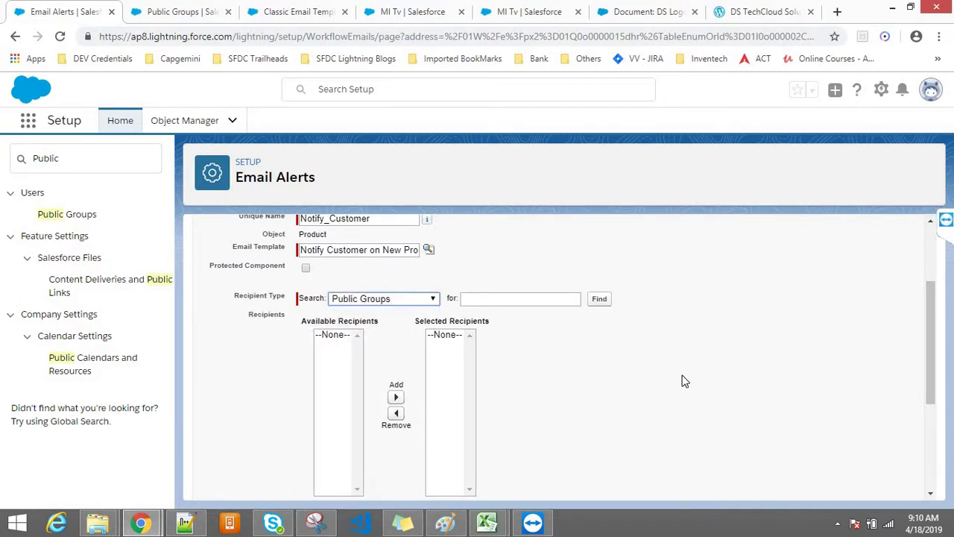
left_click(414, 301)
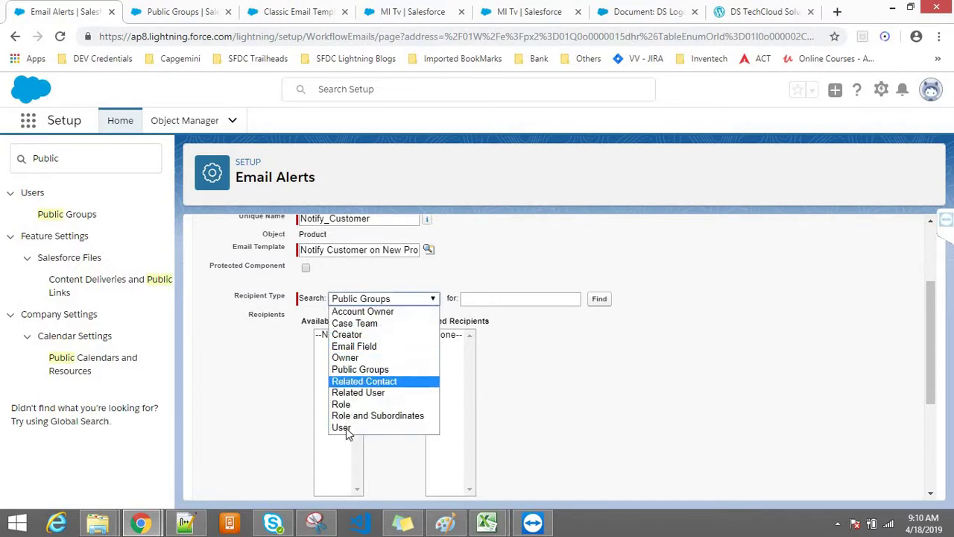
left_click(346, 426)
left_click(347, 370)
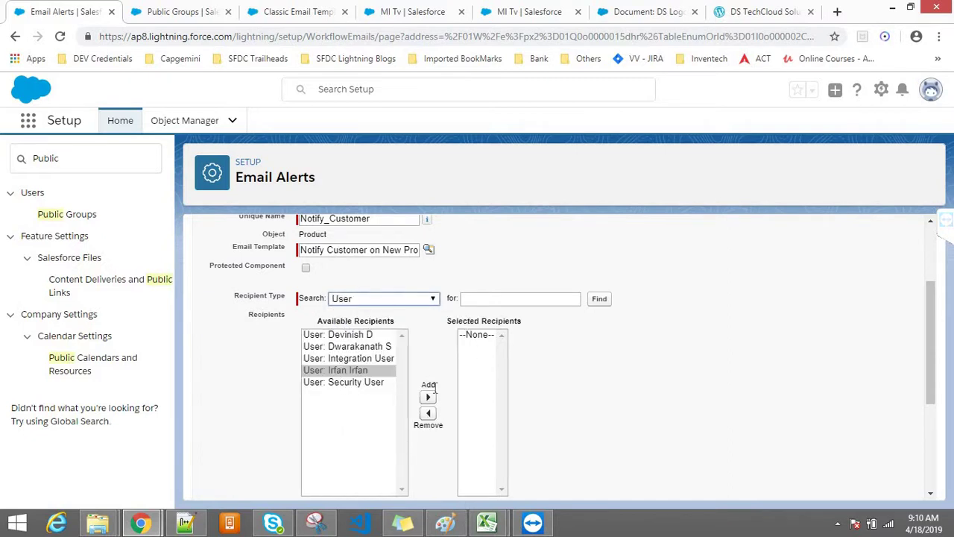
left_click(428, 397)
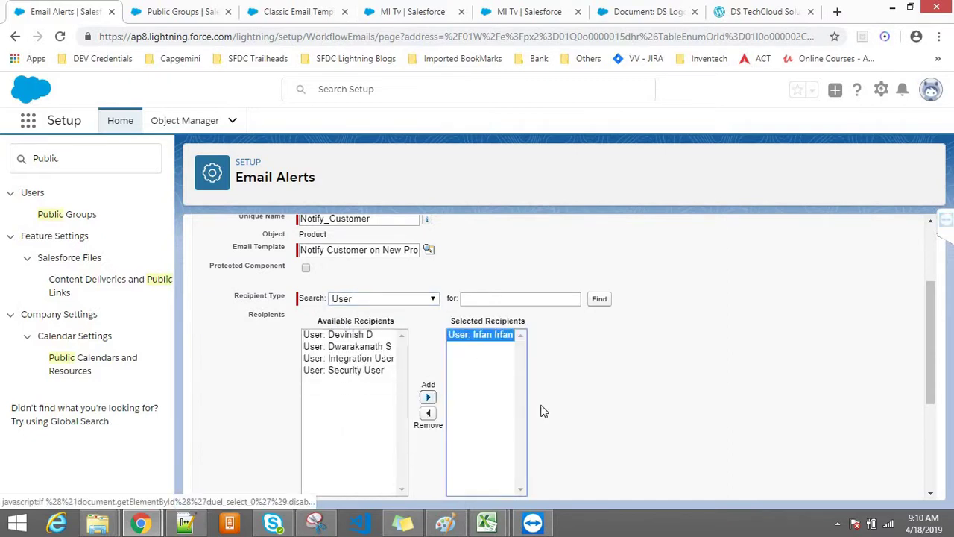
left_click(800, 422)
left_click_drag(938, 336, 923, 397)
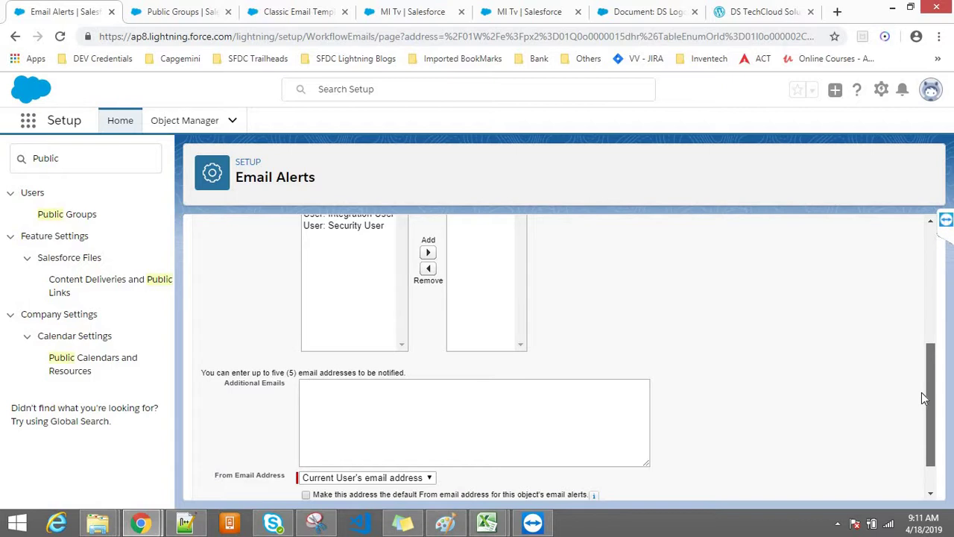
left_click_drag(923, 398, 920, 447)
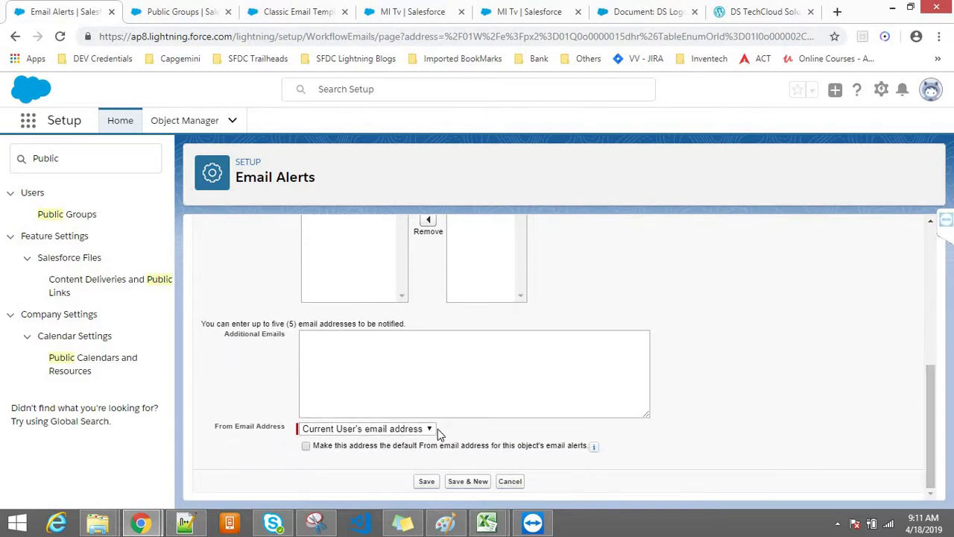
left_click(426, 481)
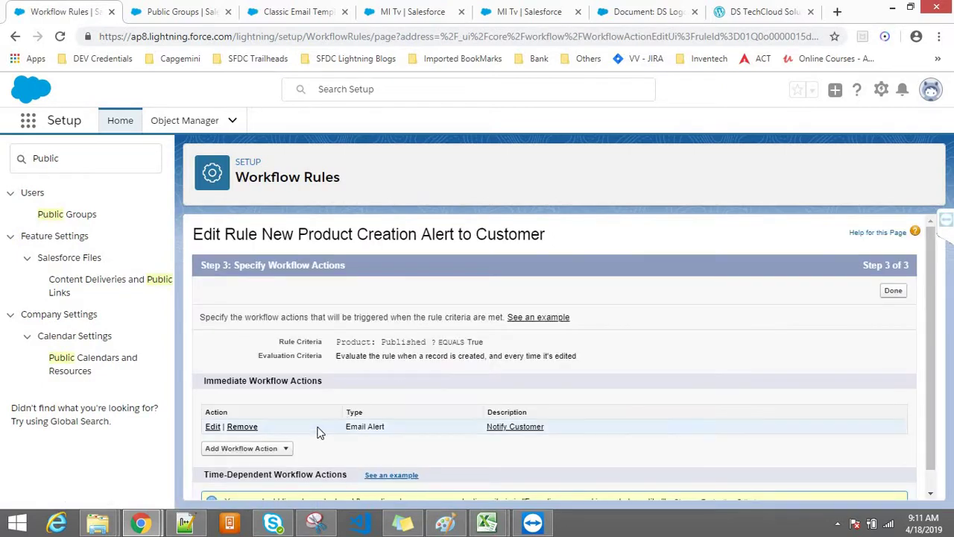
Replace the individual user recipient of Notify Customer with the Customers Group public group and save
left_click(215, 428)
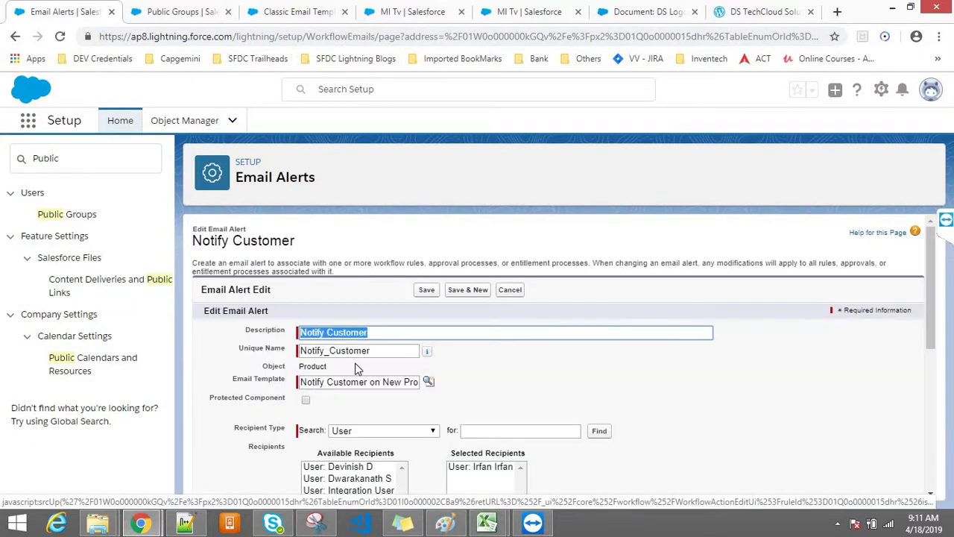
left_click_drag(934, 337, 933, 407)
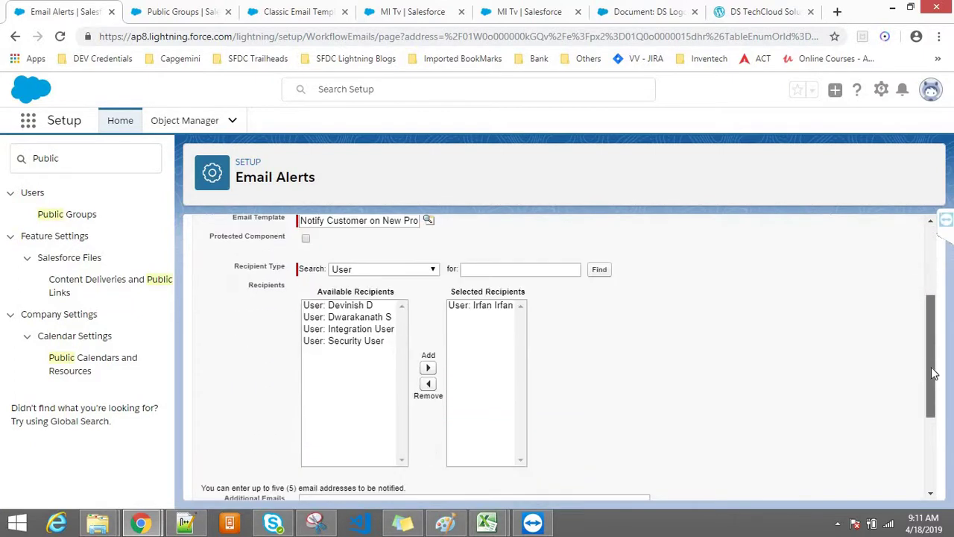
left_click(465, 303)
left_click(430, 383)
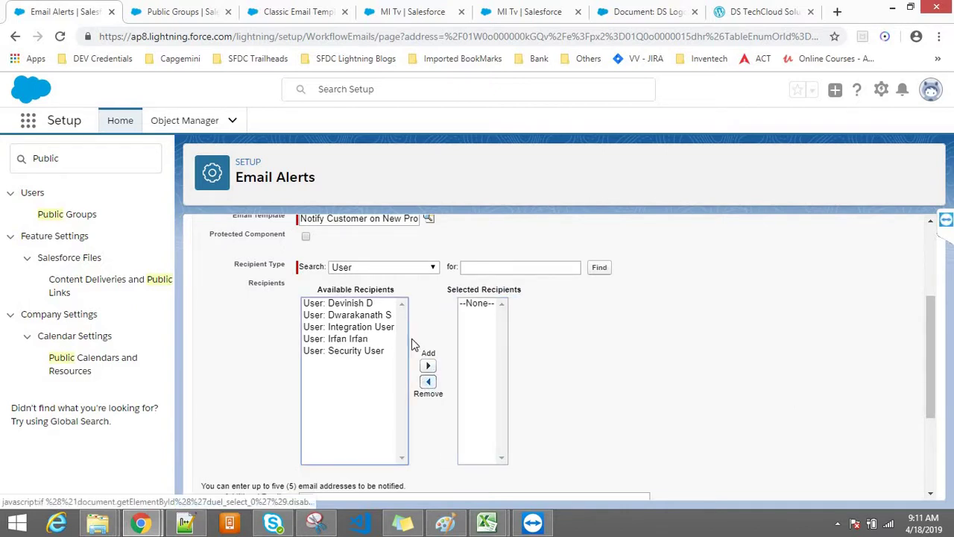
left_click(426, 268)
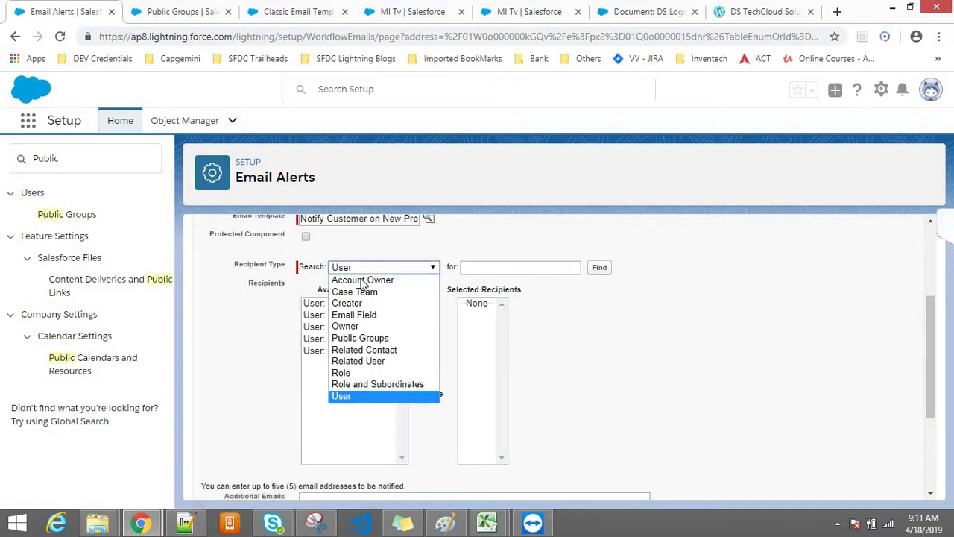
left_click(358, 337)
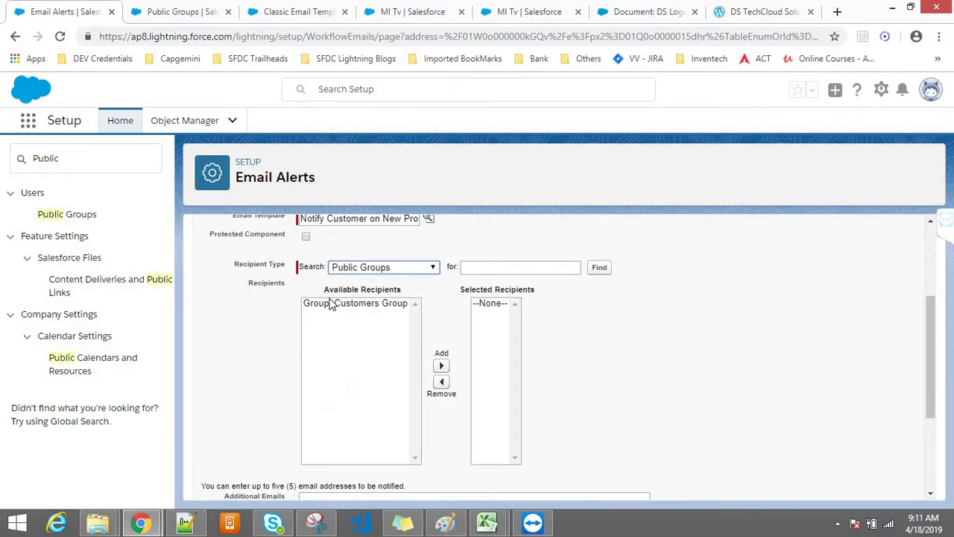
left_click(332, 304)
left_click(441, 365)
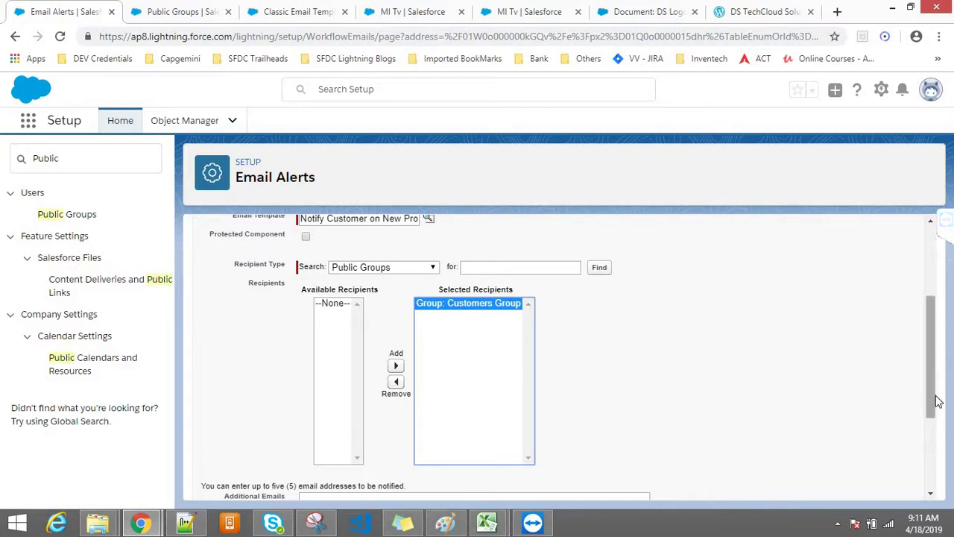
scroll(935, 366, "down", 3)
left_click(425, 481)
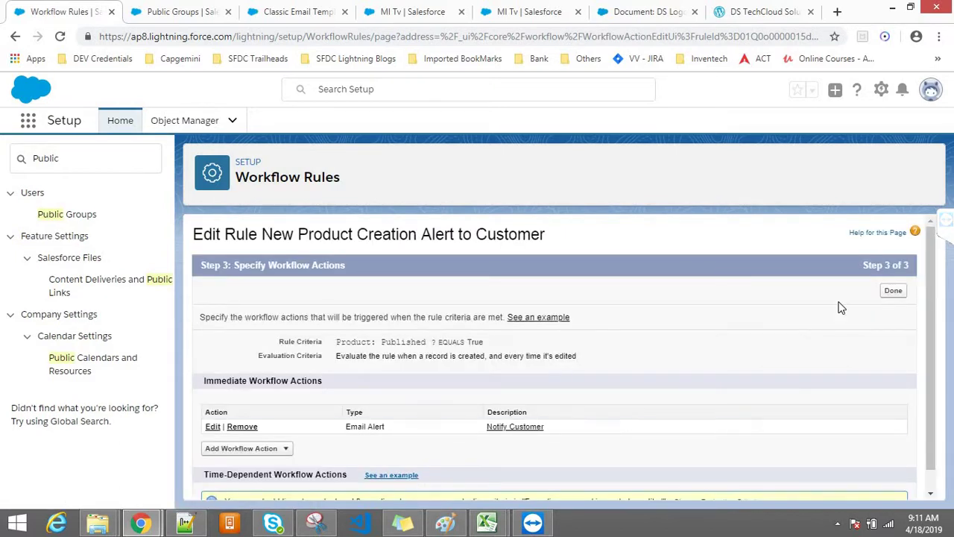
Finish the rule's actions, activate New Product Creation Alert to Customer, and switch to Notepad++
left_click(892, 295)
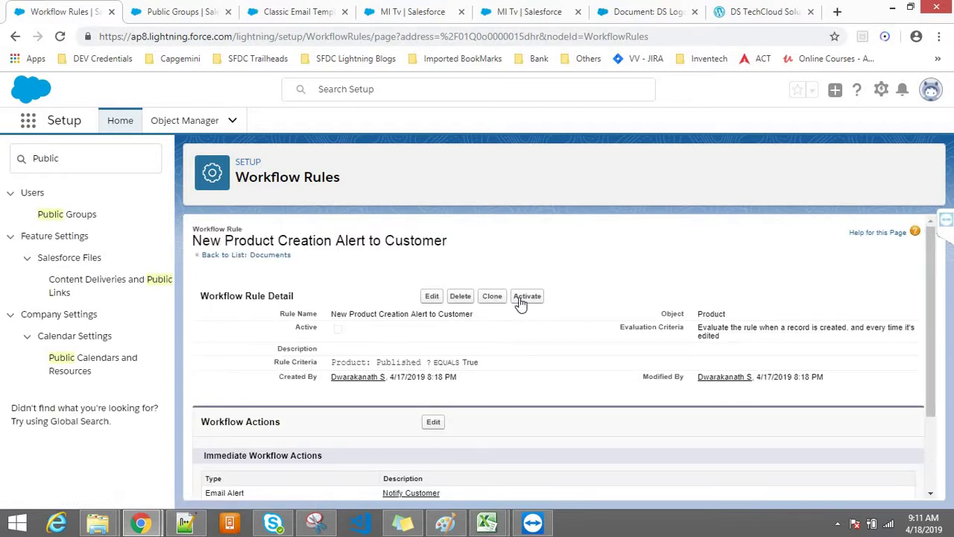
left_click(521, 298)
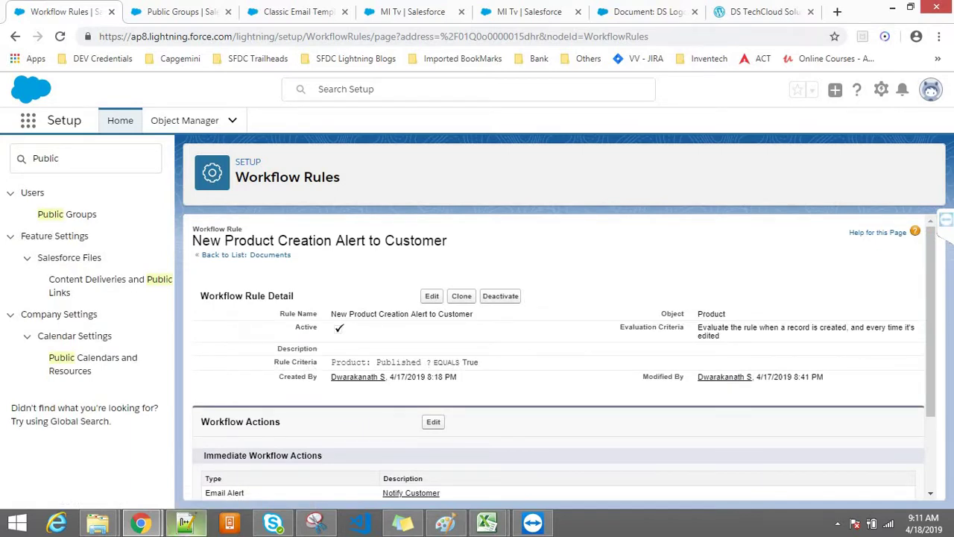
left_click(185, 522)
Highlight Workflow, Product, Created, Edit, Published ? and Action (Email Alert) on the summary line
double_click(63, 95)
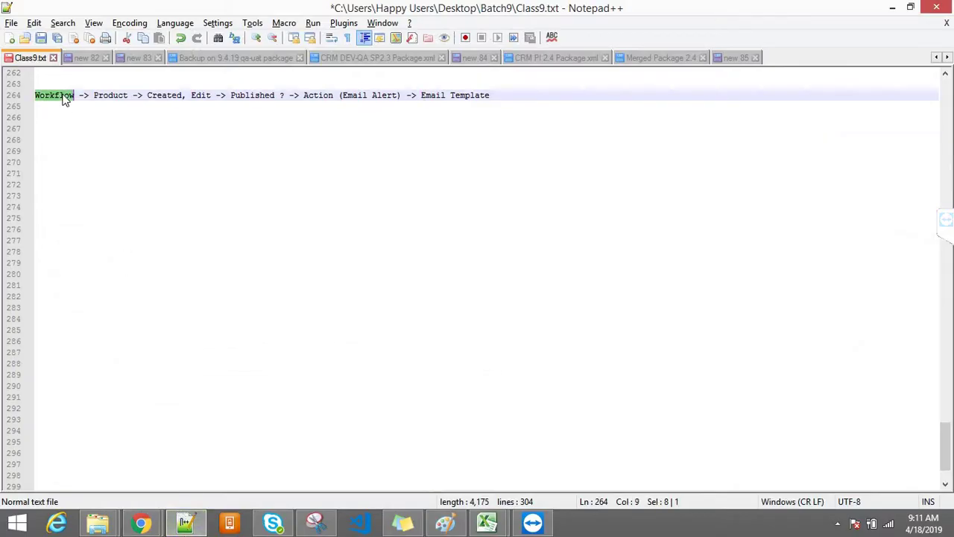
double_click(116, 96)
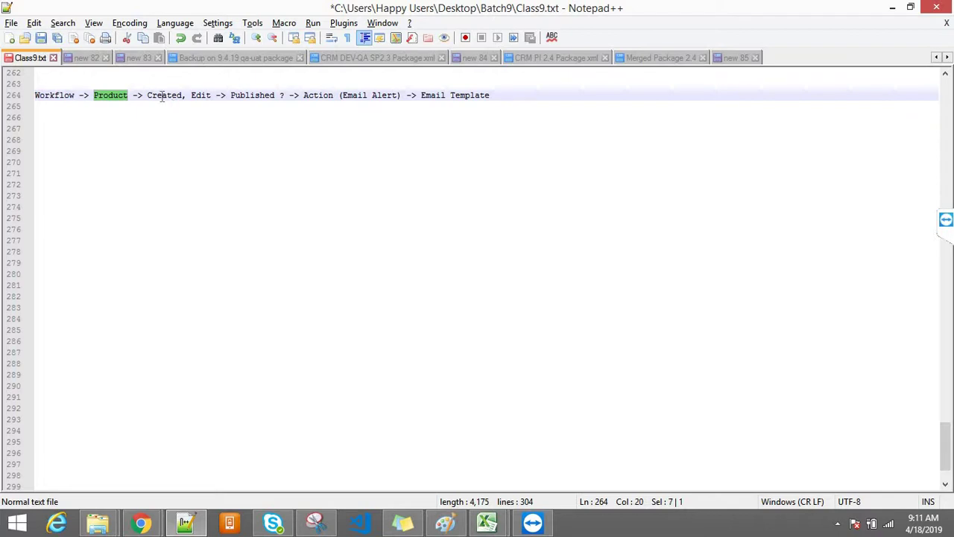
left_click_drag(147, 96, 286, 96)
left_click(247, 95)
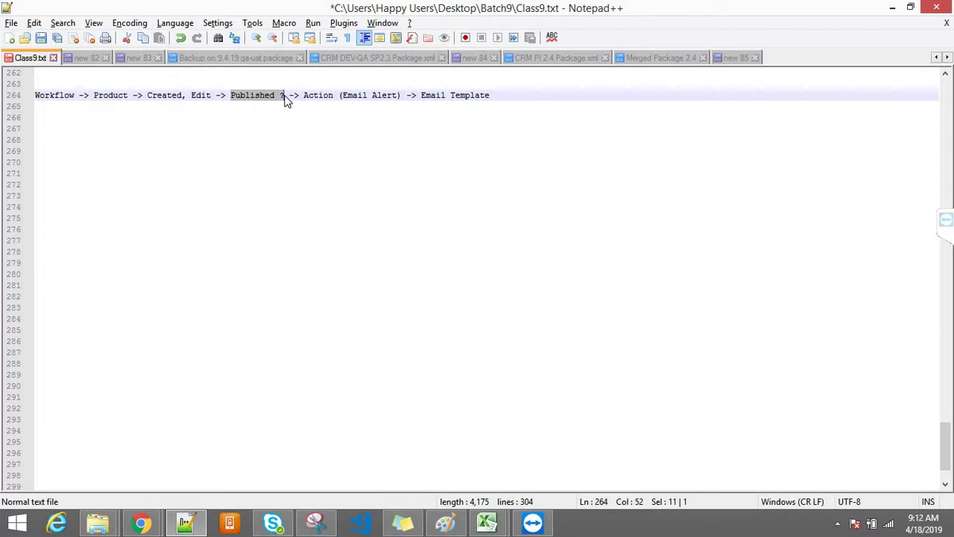
left_click_drag(305, 95, 506, 106)
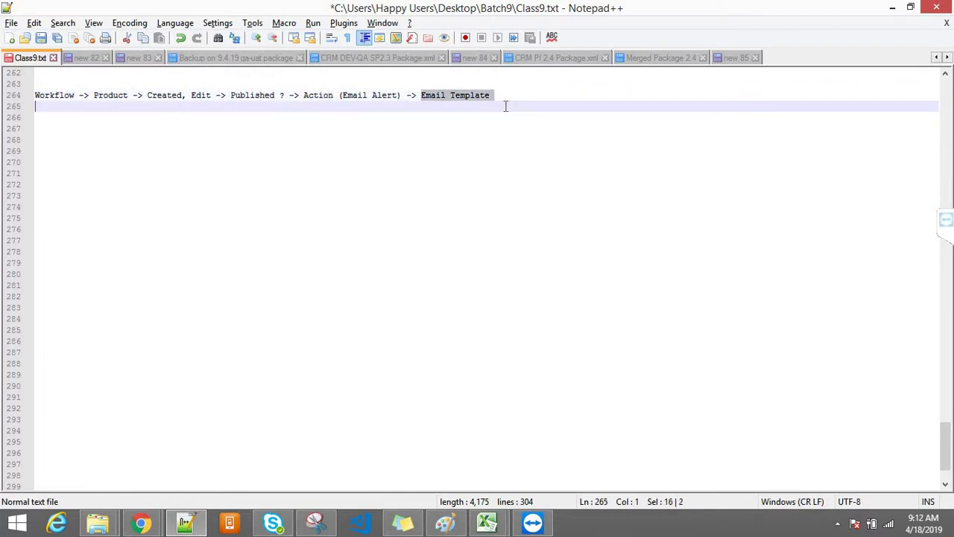
left_click(403, 99)
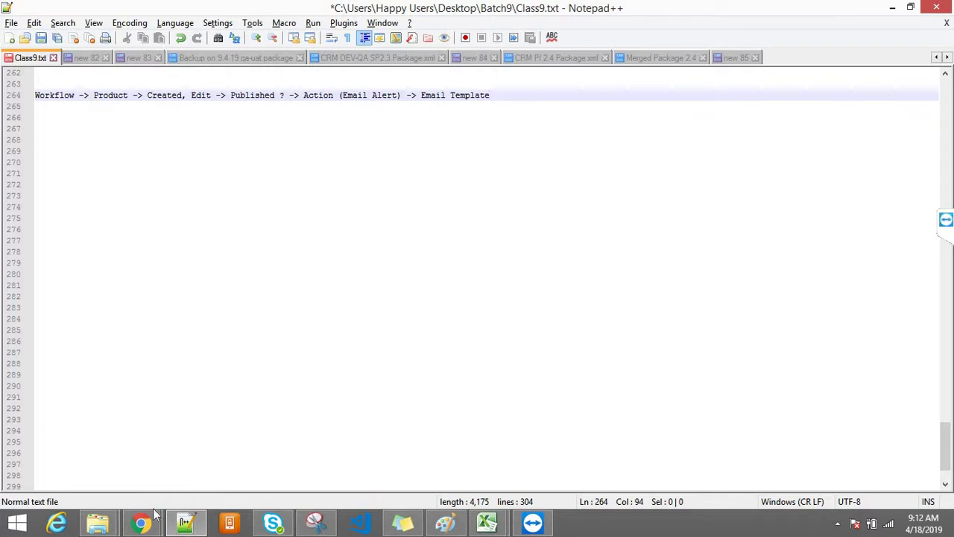
Edit the MI Tv product, untick and re-tick Published ?, and save it
mouse_move(141, 522)
left_click(215, 452)
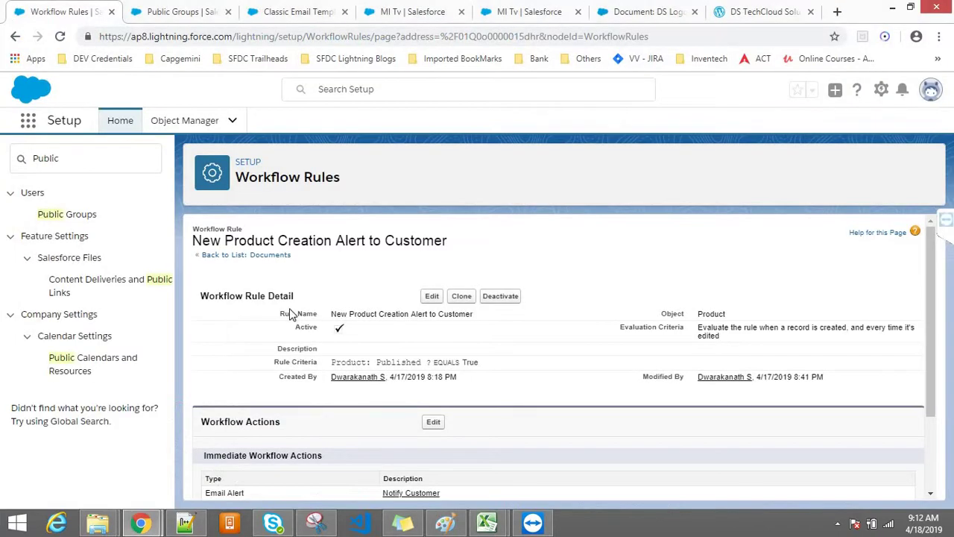
left_click(183, 12)
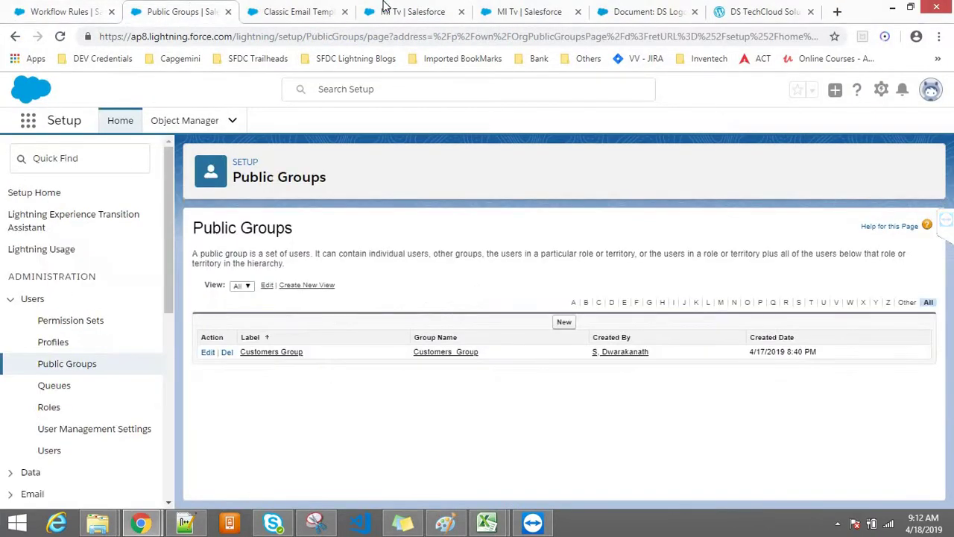
left_click(385, 6)
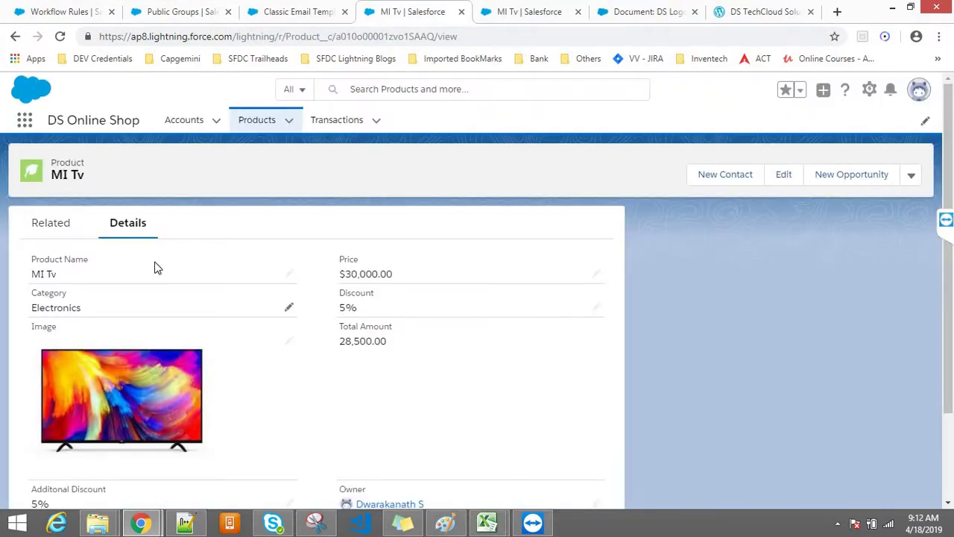
left_click(779, 176)
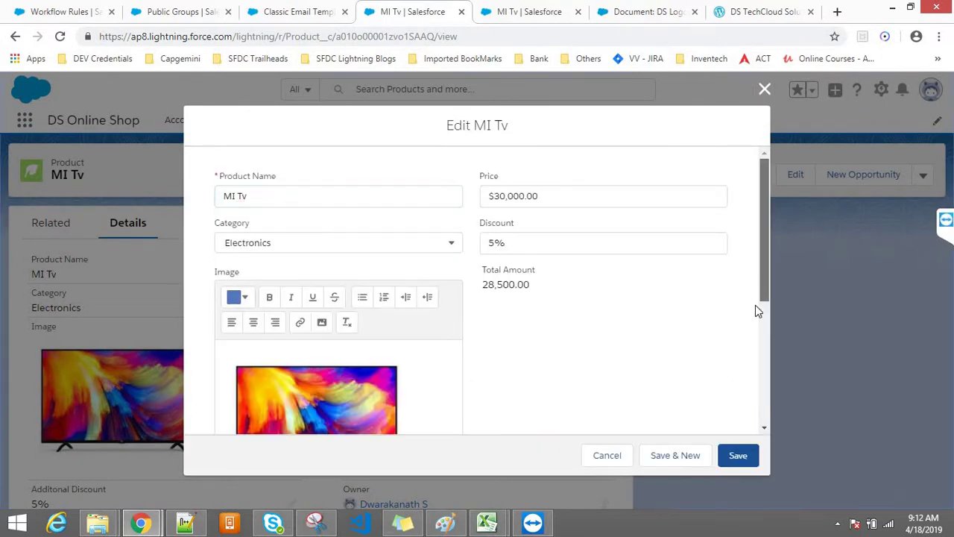
scroll(755, 279, "down", 5)
left_click(220, 348)
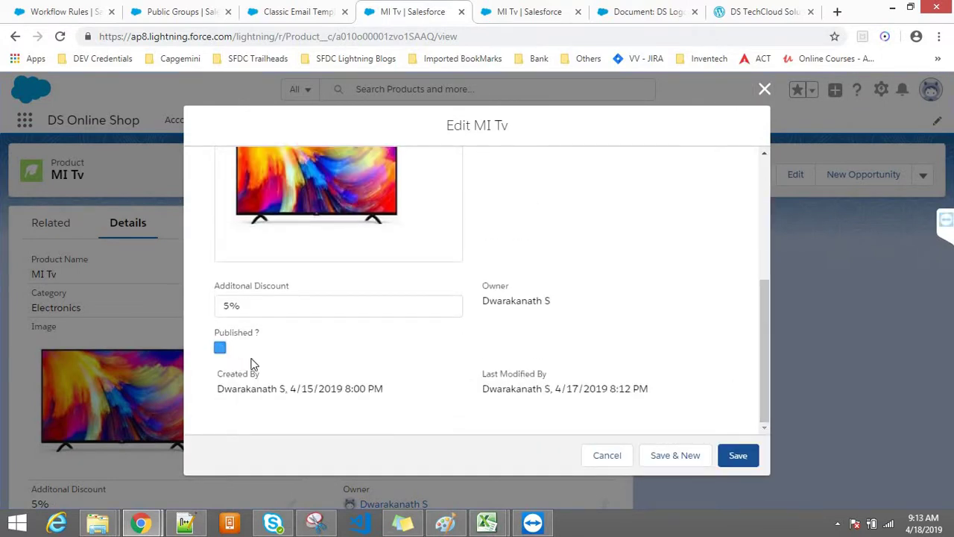
left_click(219, 347)
left_click(738, 457)
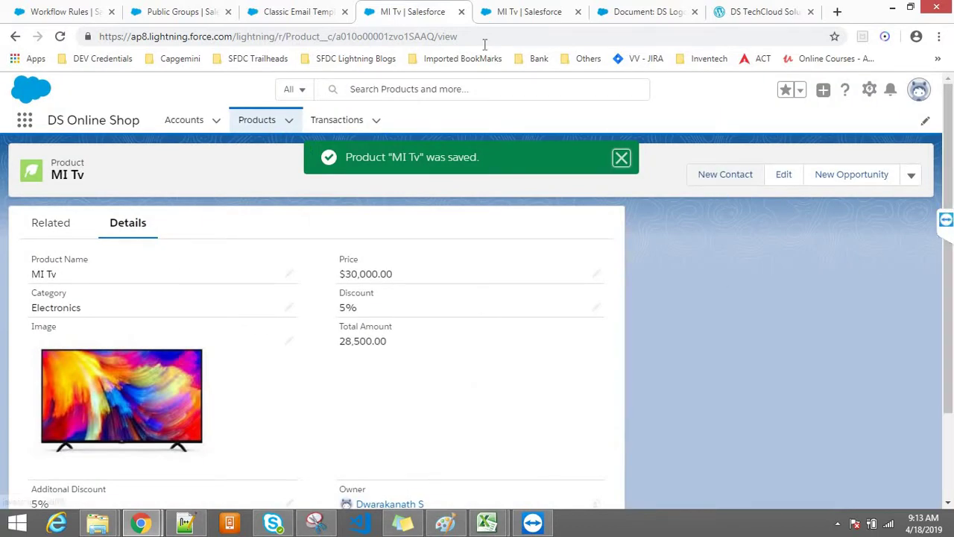
Close the duplicate MI Tv tab, reload the other, and open yopmail.com in a new tab
left_click(459, 10)
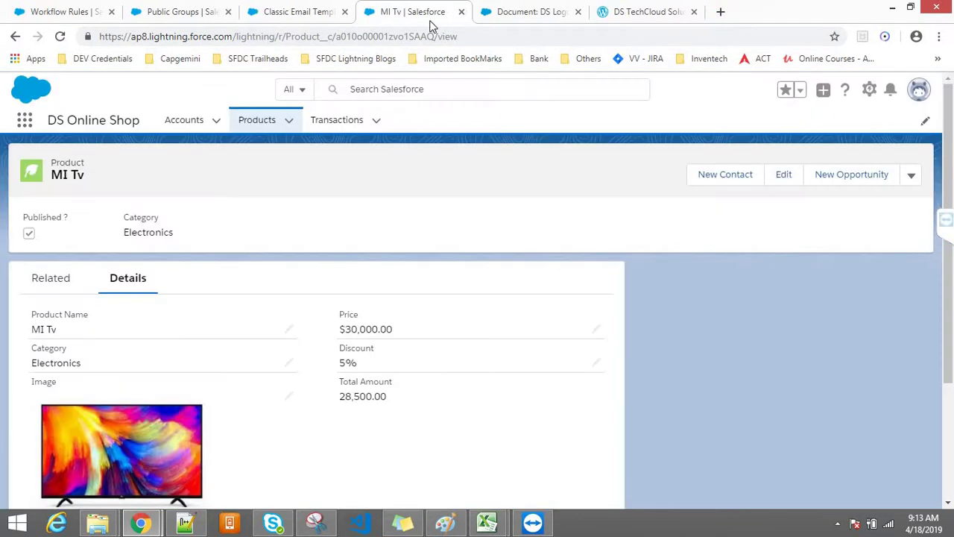
left_click(366, 41)
key("Return")
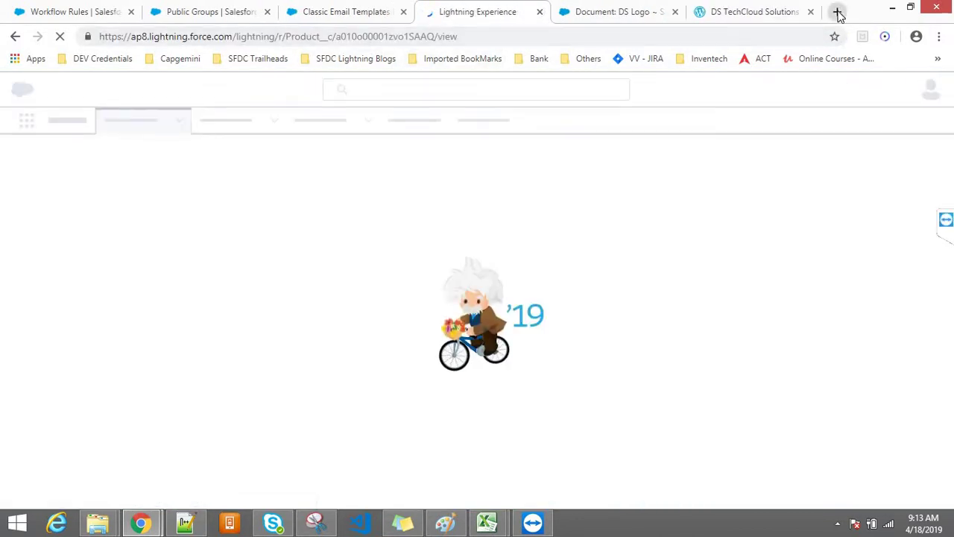
left_click(838, 13)
type("yopmail.com")
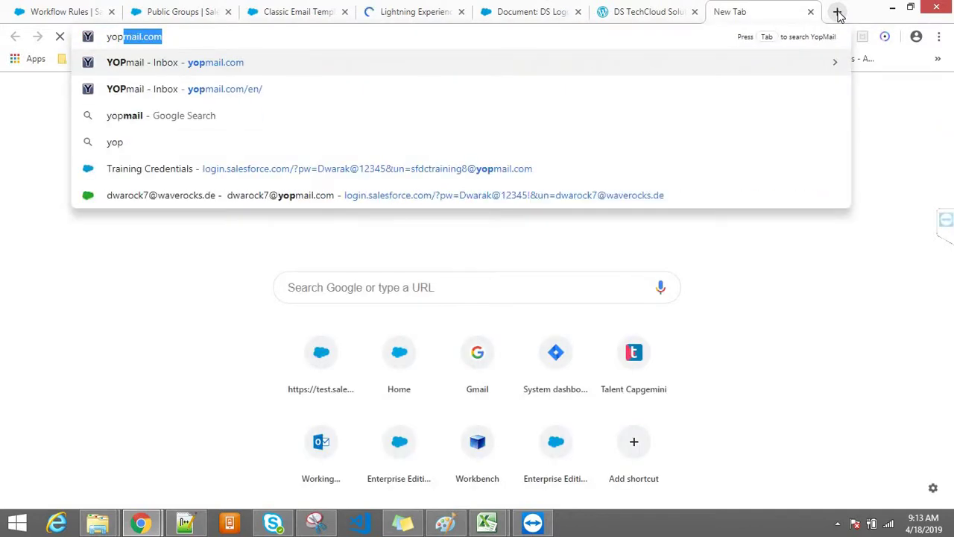
key("Return")
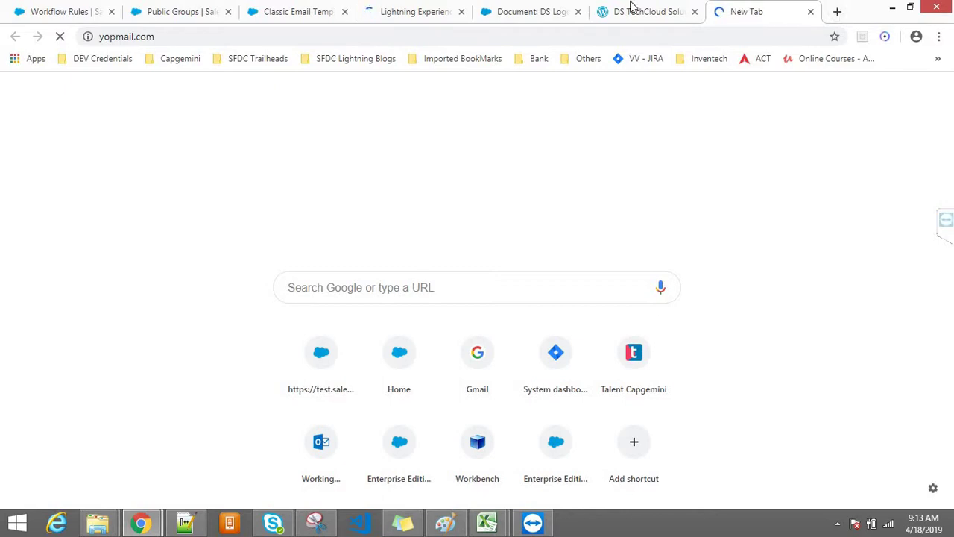
Close the DS TechCloud Solutions and Salesforce document tabs and bring up the YOPmail tab
left_click(682, 12)
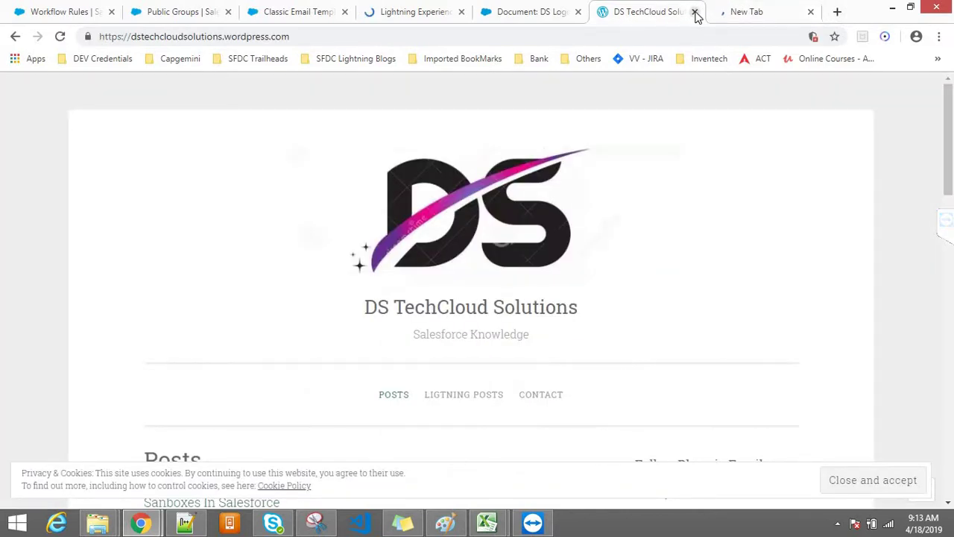
middle_click(625, 7)
left_click(513, 7)
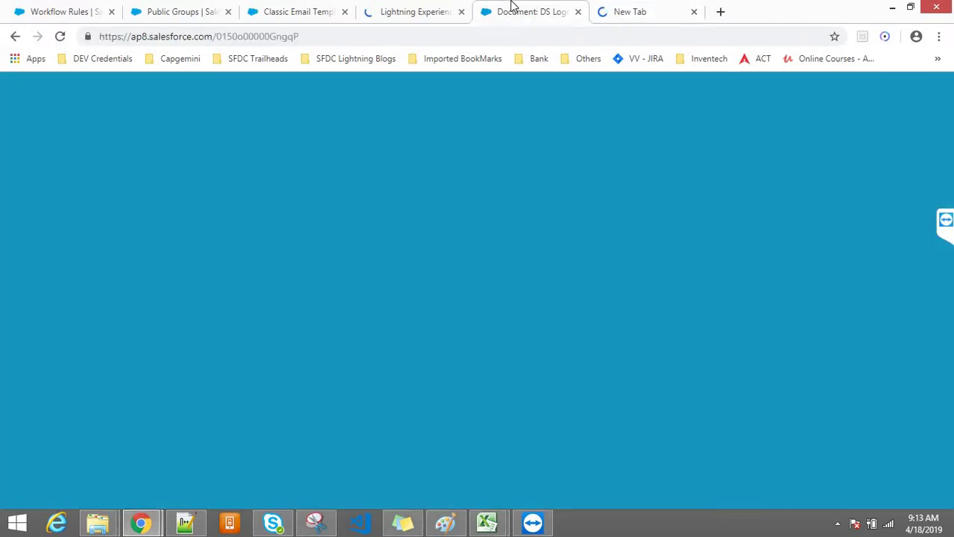
left_click(578, 12)
left_click(409, 7)
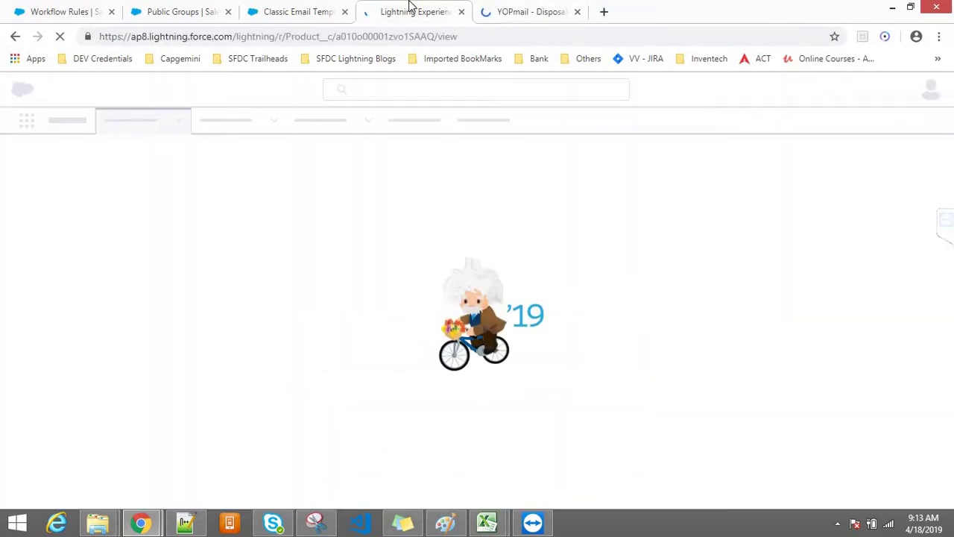
left_click(501, 6)
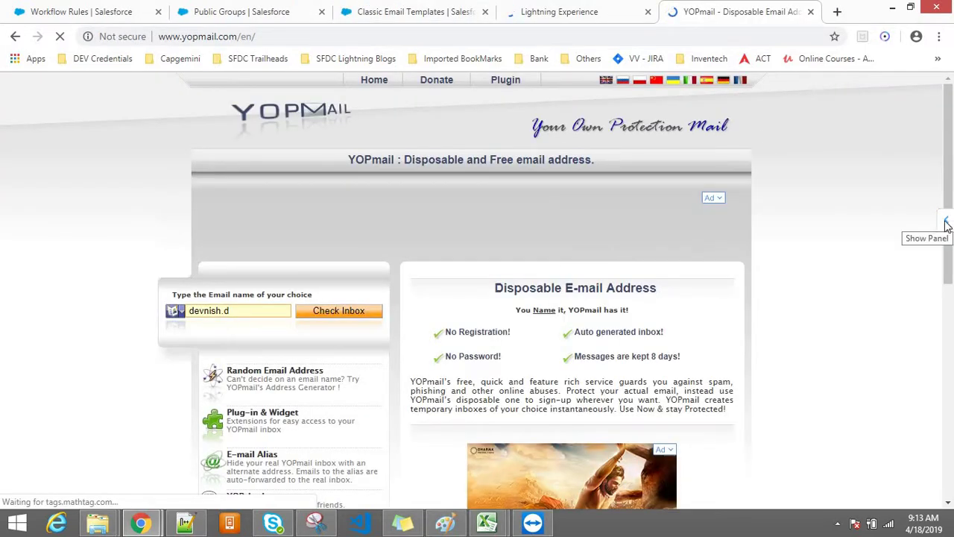
Open the inbox, load the pictures in the 'New Product has Arrived' email, and scroll through it
left_click(337, 311)
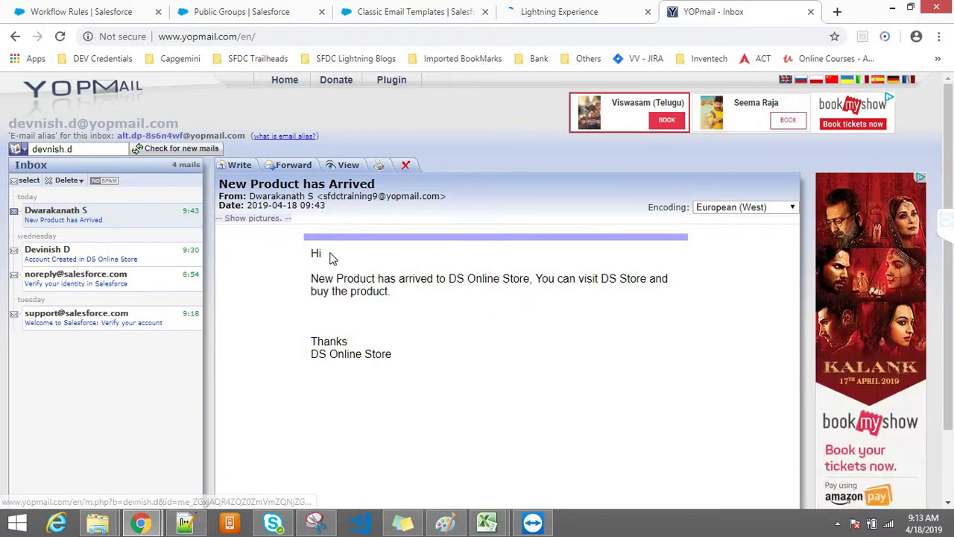
left_click_drag(314, 252, 344, 337)
left_click(432, 409)
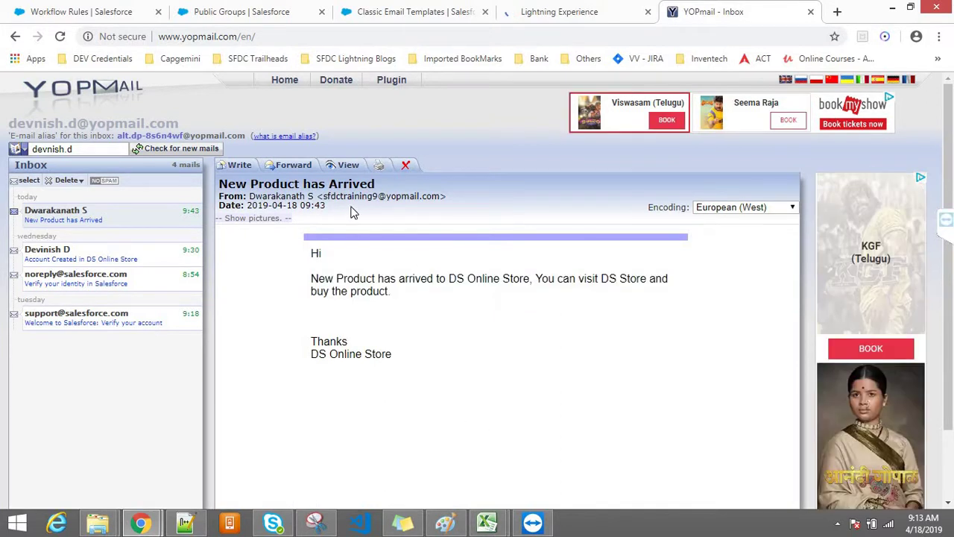
left_click(264, 219)
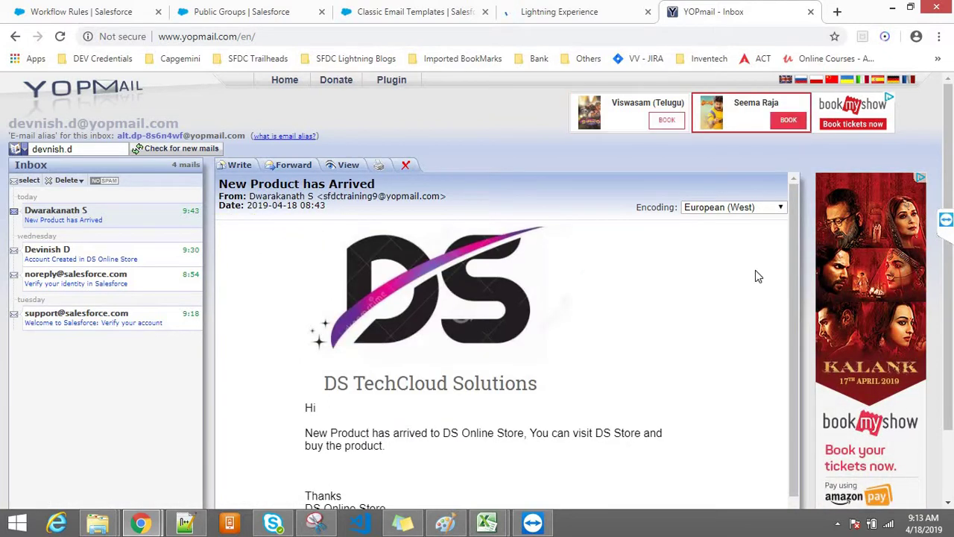
mouse_move(793, 257)
left_mouse_down()
mouse_move(794, 274)
mouse_move(794, 260)
left_mouse_up()
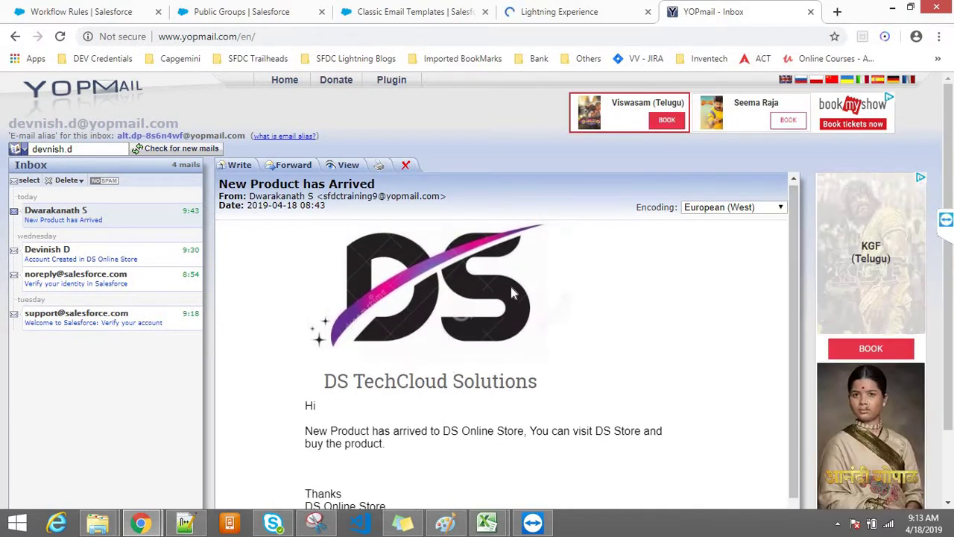
left_click_drag(793, 322, 791, 408)
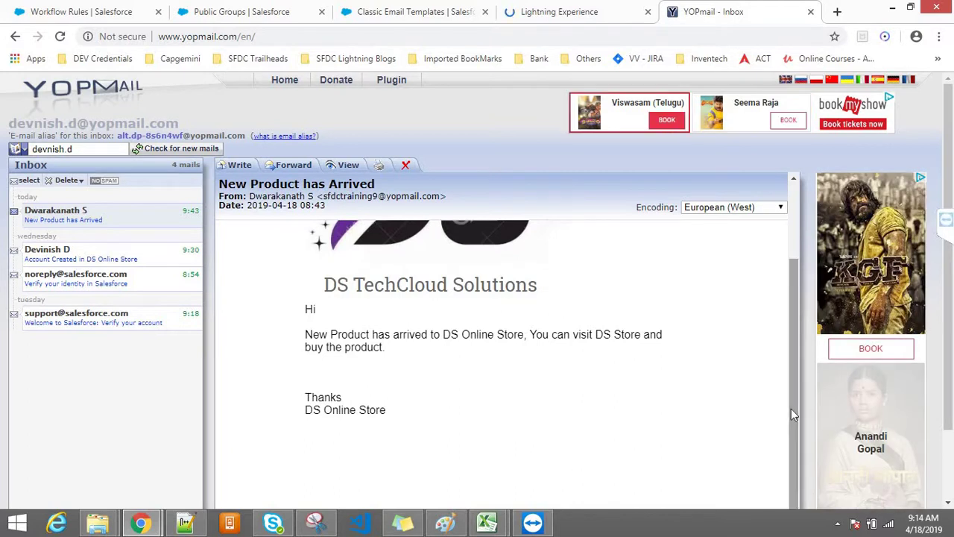
left_click_drag(796, 361, 780, 247)
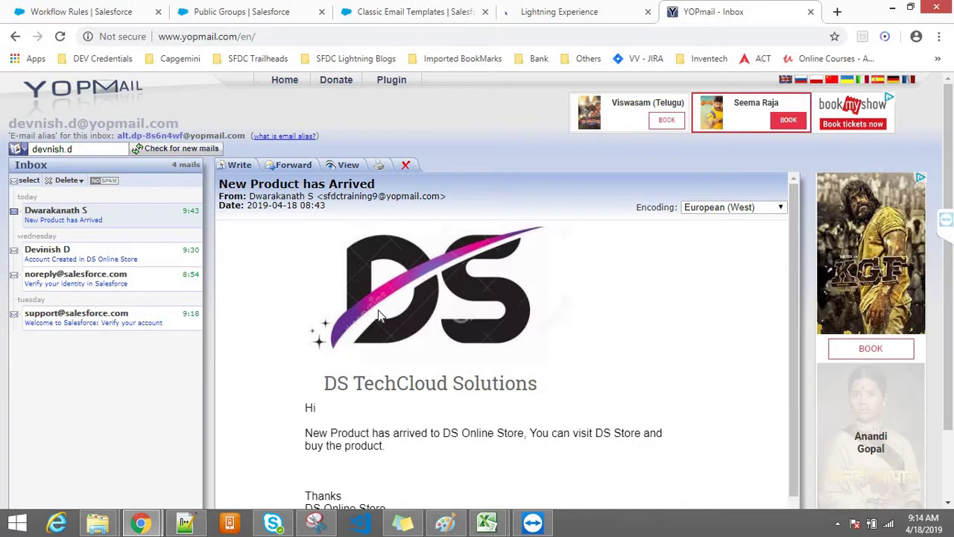
Switch to the second customer's inbox and load the email's pictures showing the DS TechCloud logo
double_click(85, 149)
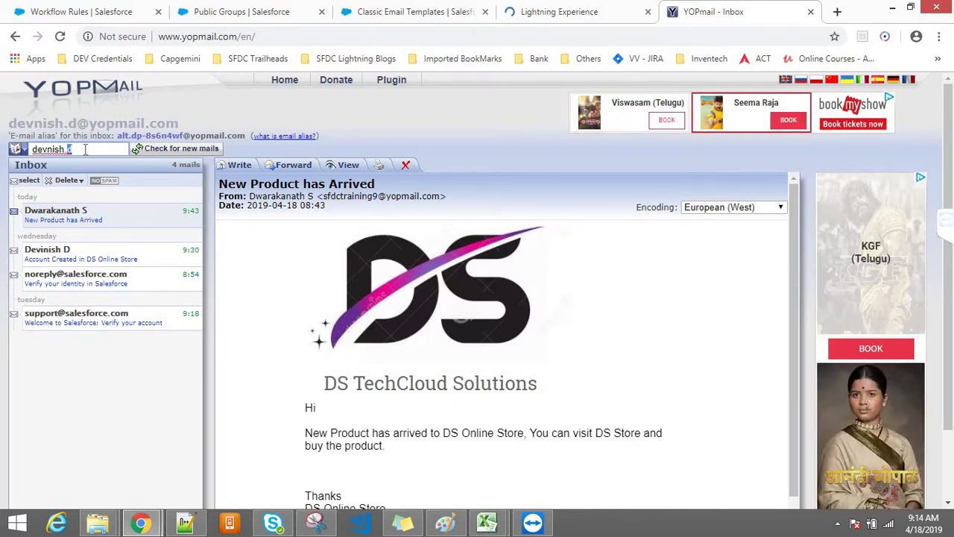
triple_click(85, 149)
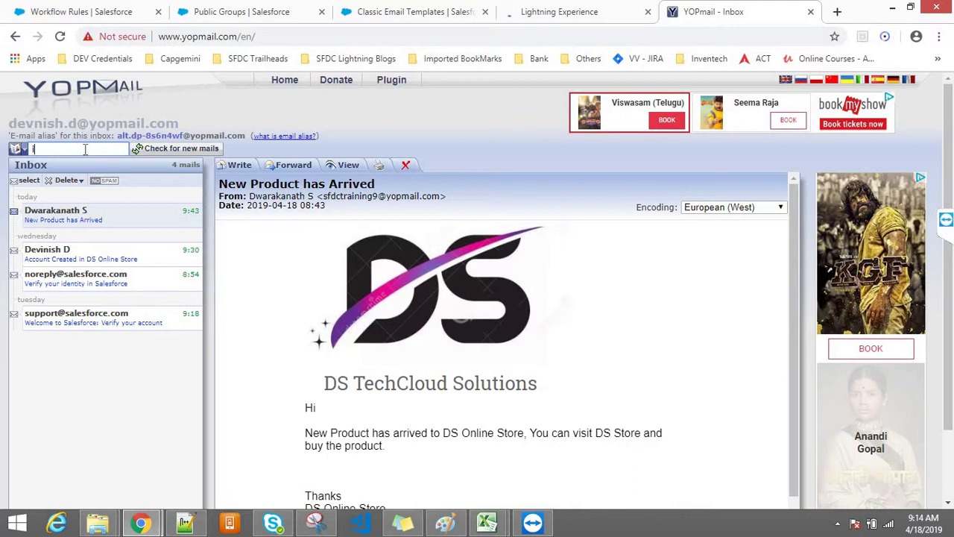
left_click(149, 154)
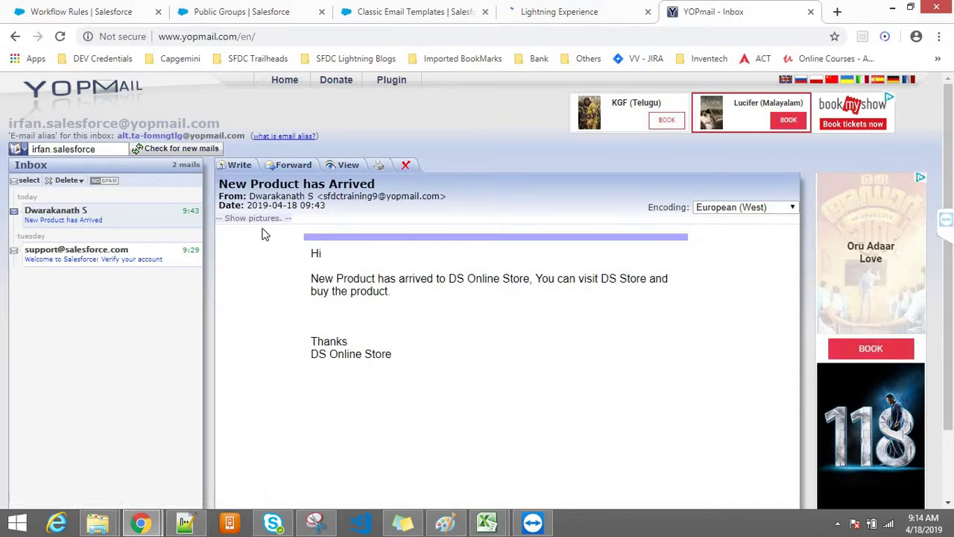
left_click(259, 220)
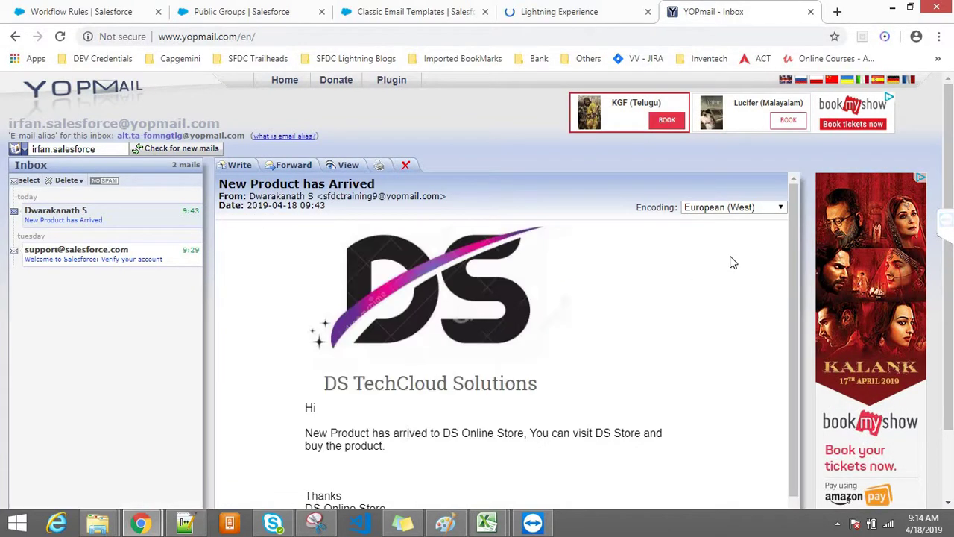
left_click_drag(790, 264, 788, 316)
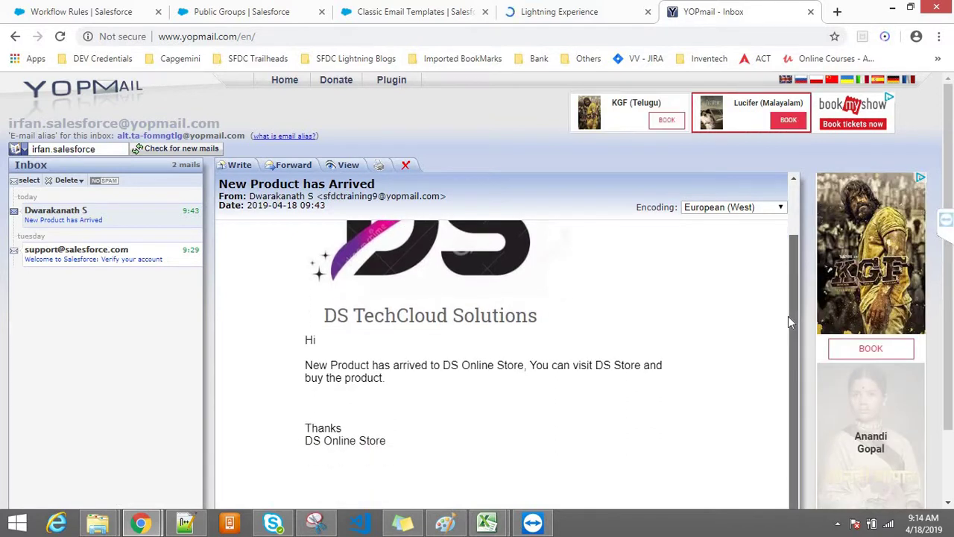
left_click_drag(786, 350, 786, 355)
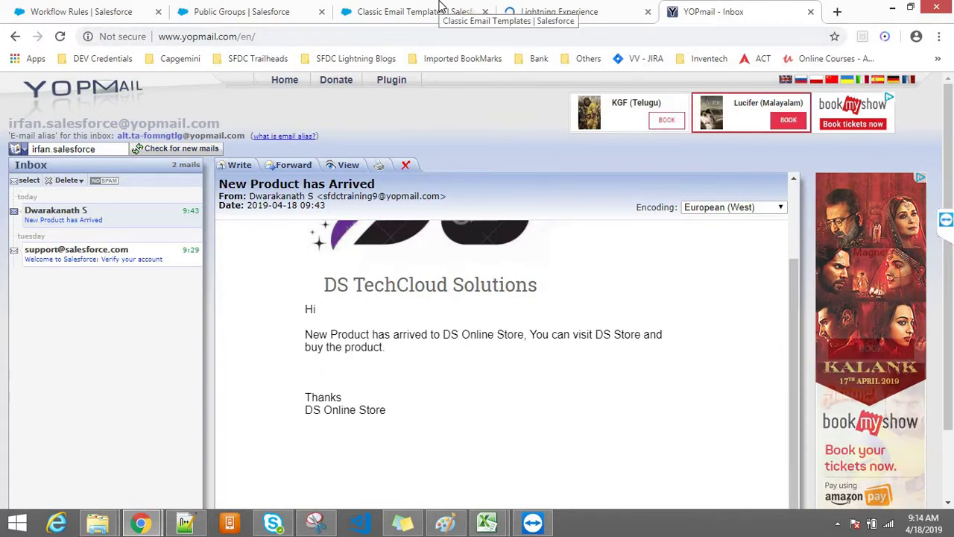
Search Quick Find for 'user' and open the Users list, closing the extra Lightning Experience tab
left_click(405, 11)
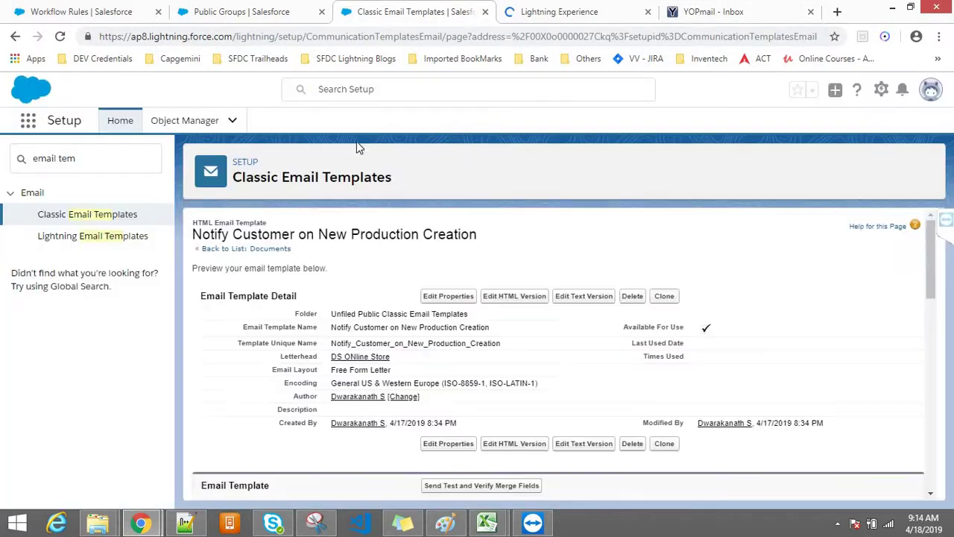
left_click(92, 154)
key("ctrl+a")
type("usdr")
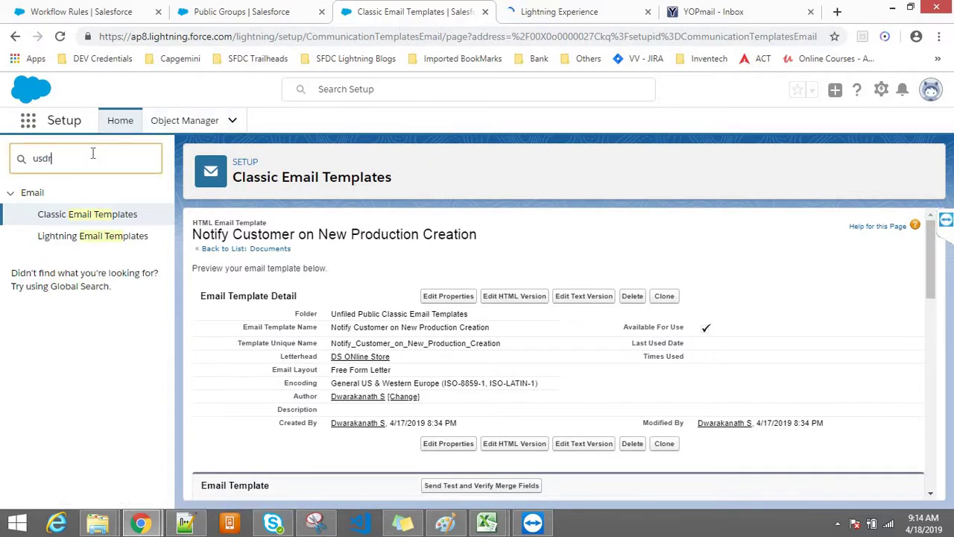
key("BackSpace")
key("BackSpace")
type("e")
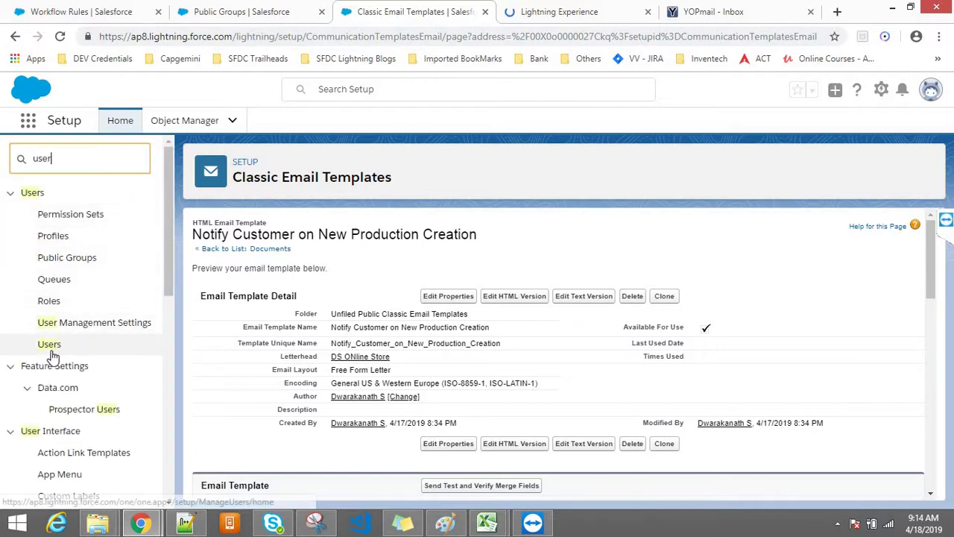
left_click(48, 343)
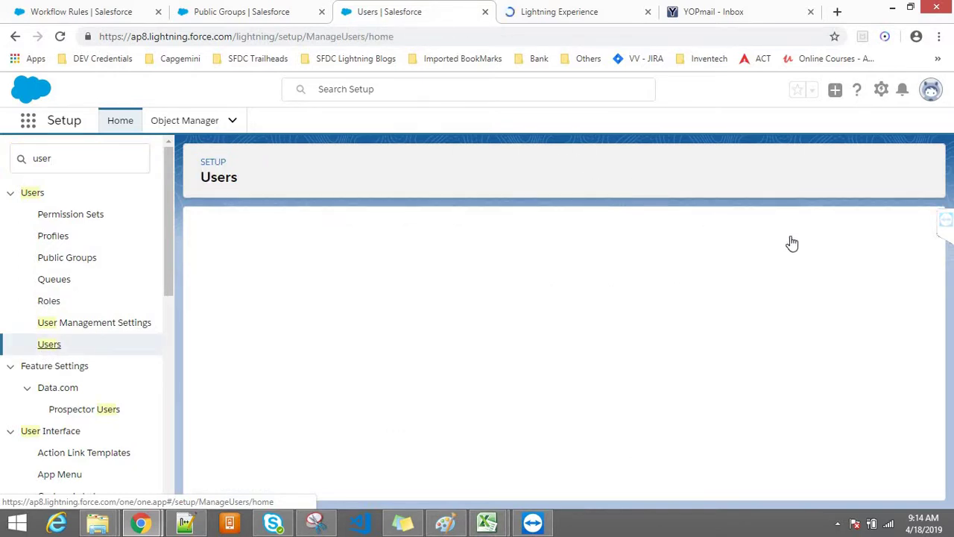
left_click(572, 12)
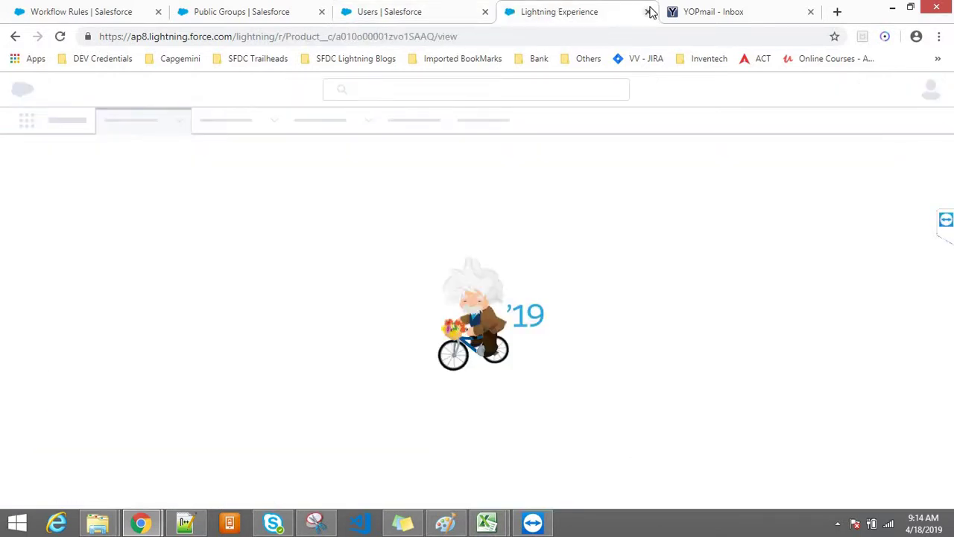
left_click(648, 13)
left_click(375, 8)
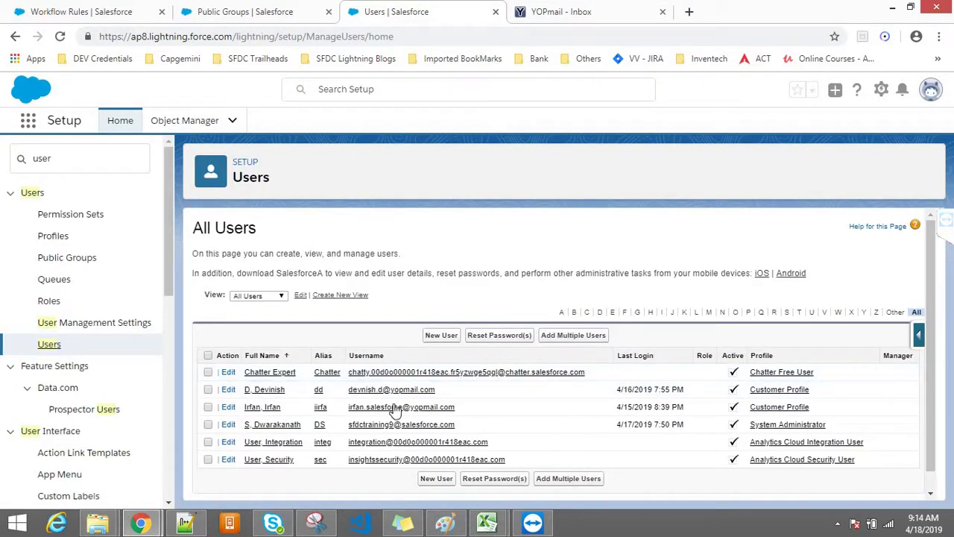
Open the customer user's record, reload it, and return to the workflow rule detail
left_click(269, 408)
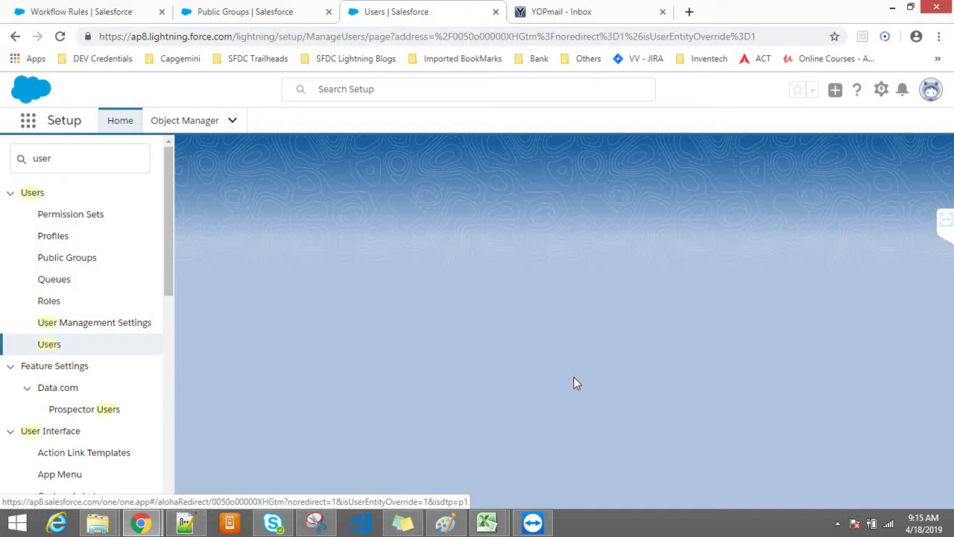
left_click(493, 37)
key("Return")
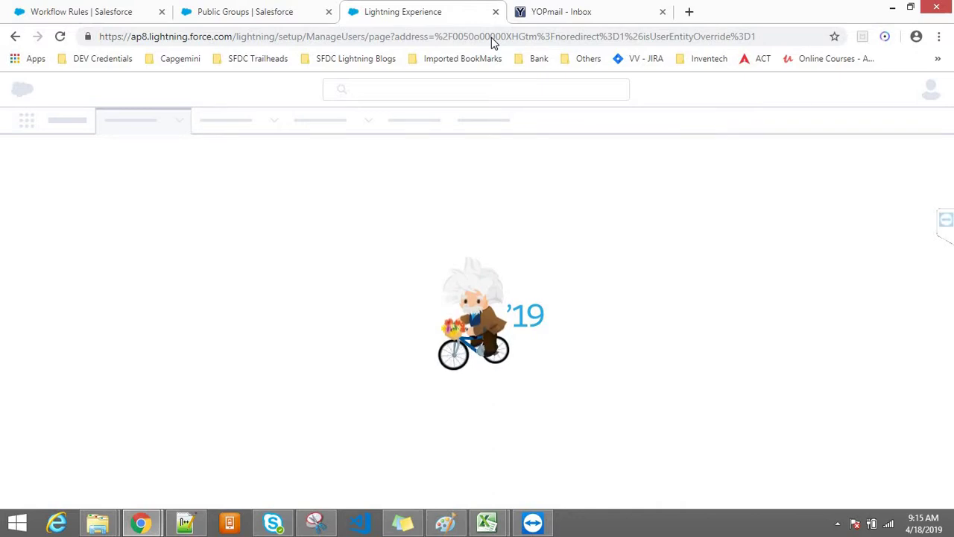
left_click(301, 6)
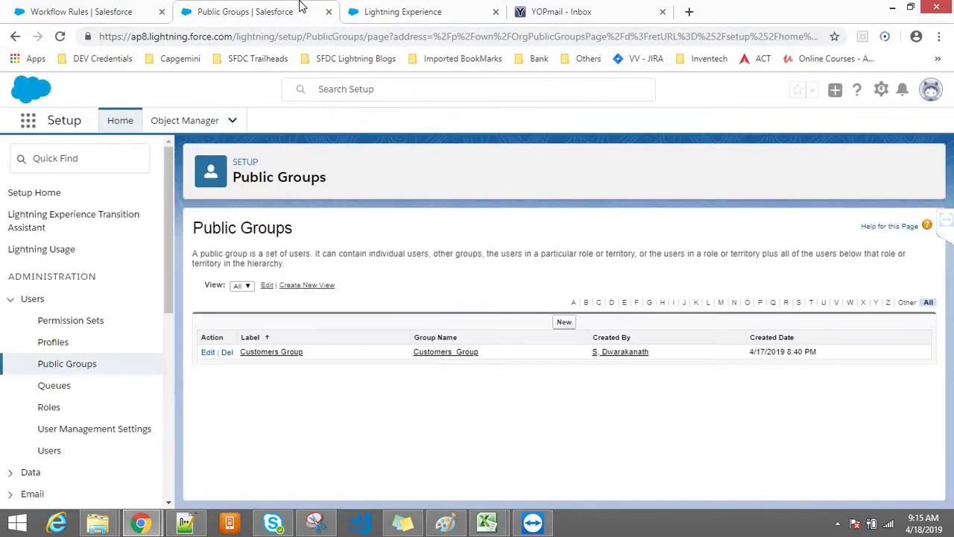
left_click(430, 7)
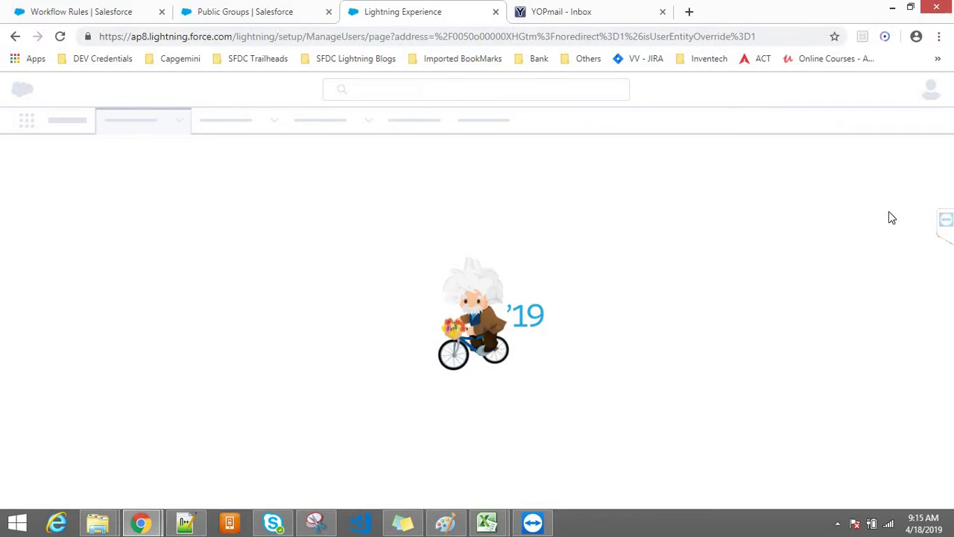
left_click(102, 8)
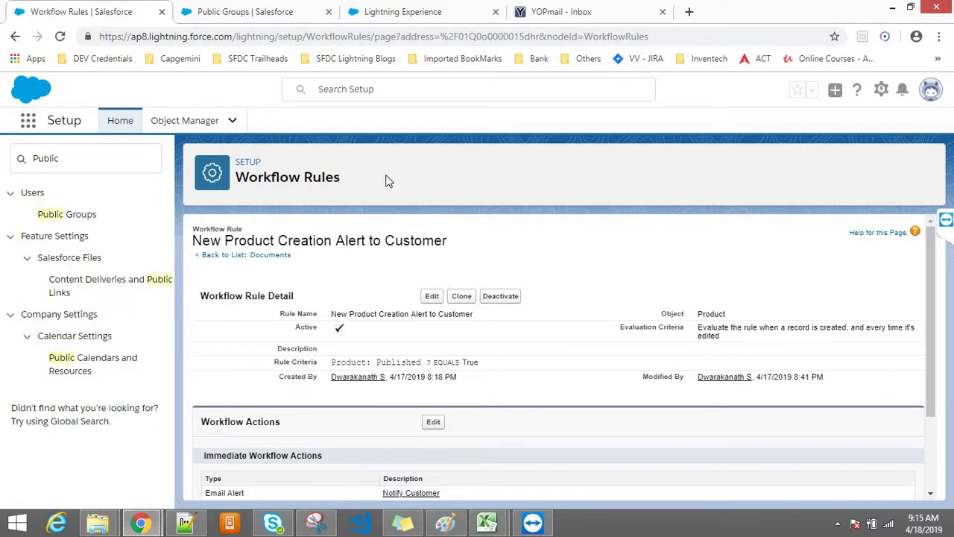
Point out the user's empty Role field, then review the workflow rule's Immediate Workflow Actions
left_click(402, 11)
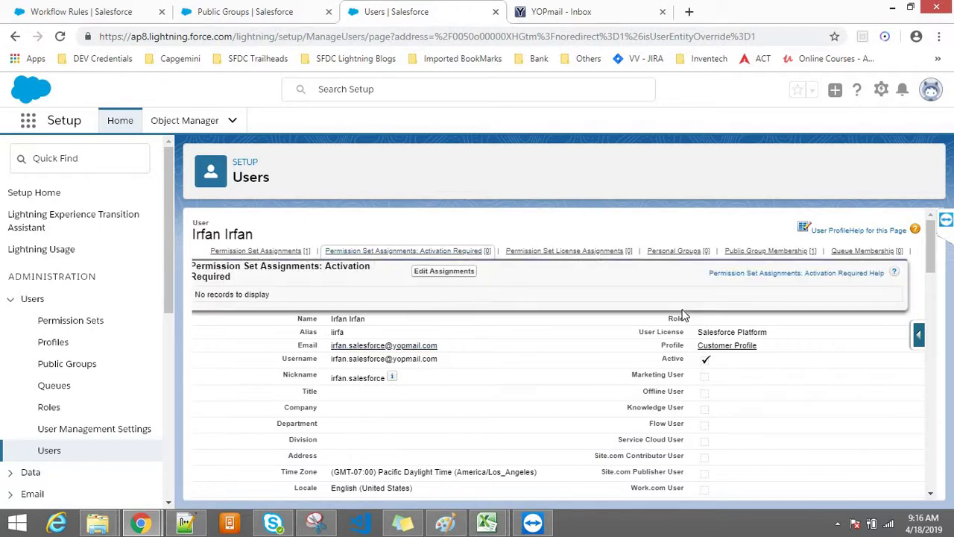
left_click_drag(683, 319, 669, 321)
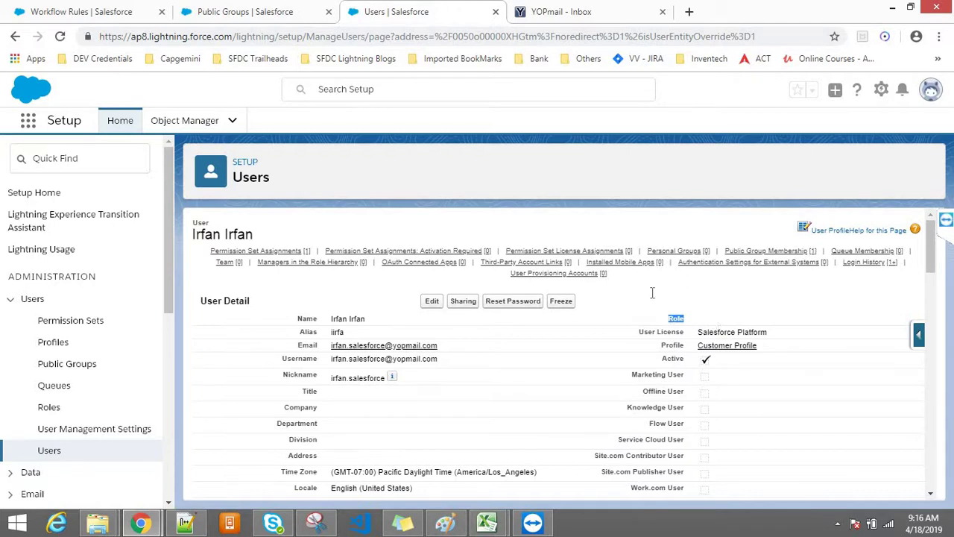
left_click(101, 9)
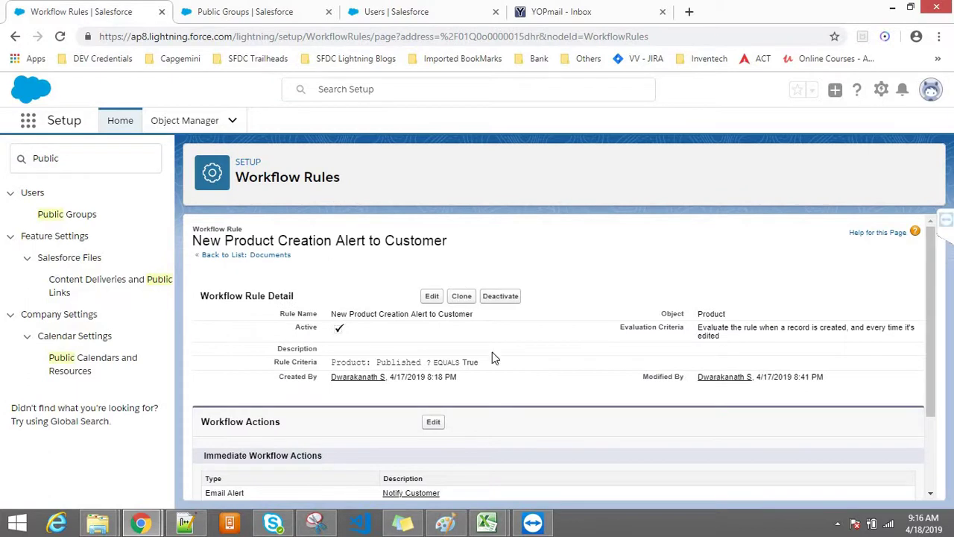
scroll(501, 382, "down", 3)
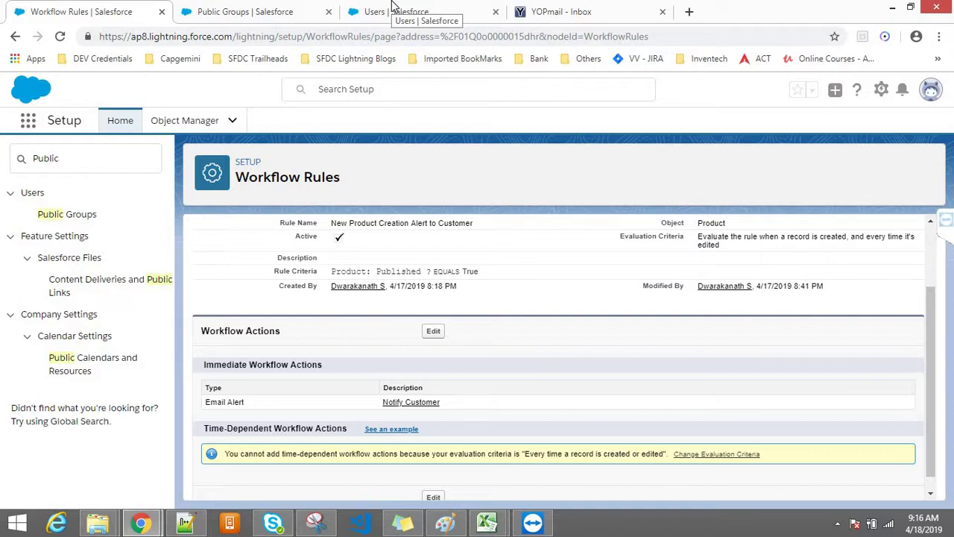
Return to the customer user's detail record and highlight its empty Role field again
left_click(393, 7)
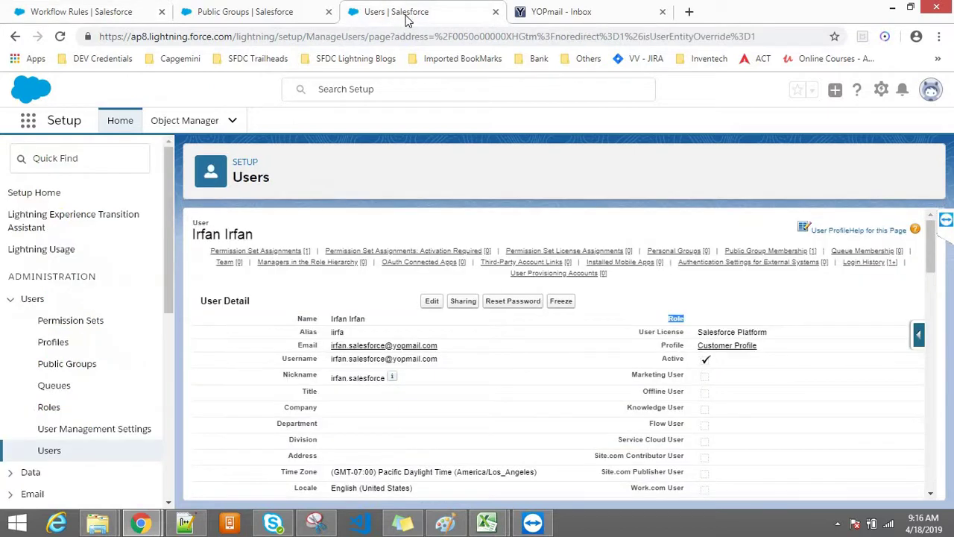
left_click(710, 313)
double_click(678, 316)
Open Accounts from the App Launcher's All Items and select Saving Test Account from Recently Viewed
left_click(27, 120)
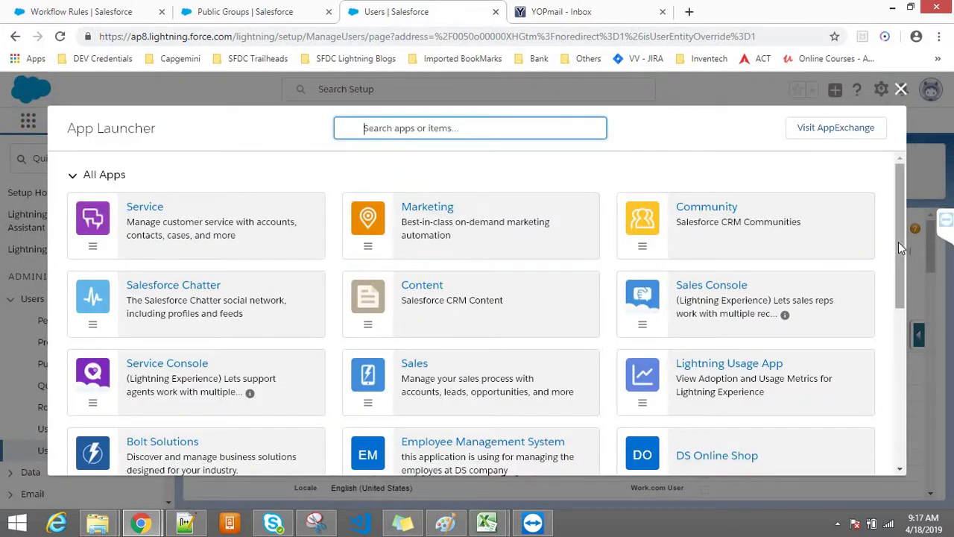
scroll(898, 241, "down", 1)
scroll(909, 328, "down", 4)
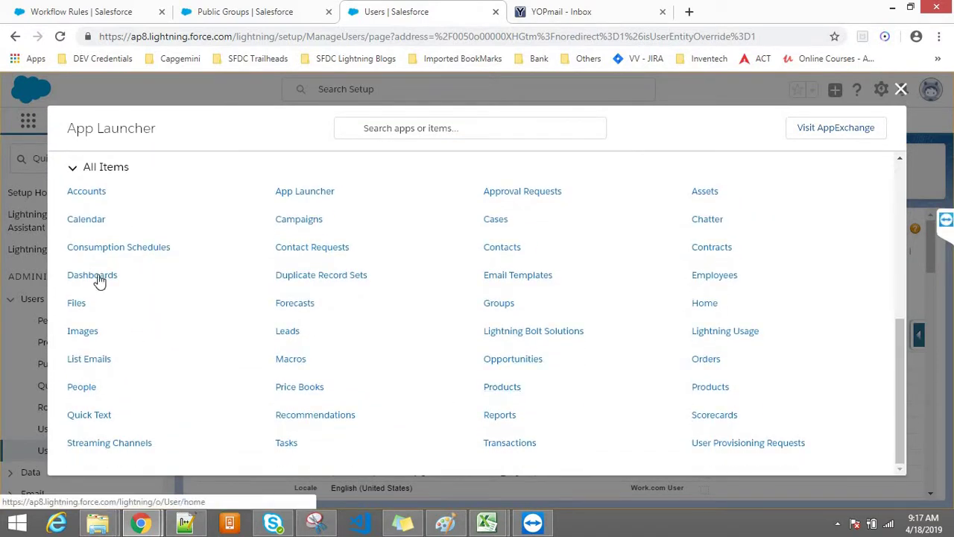
left_click(78, 192)
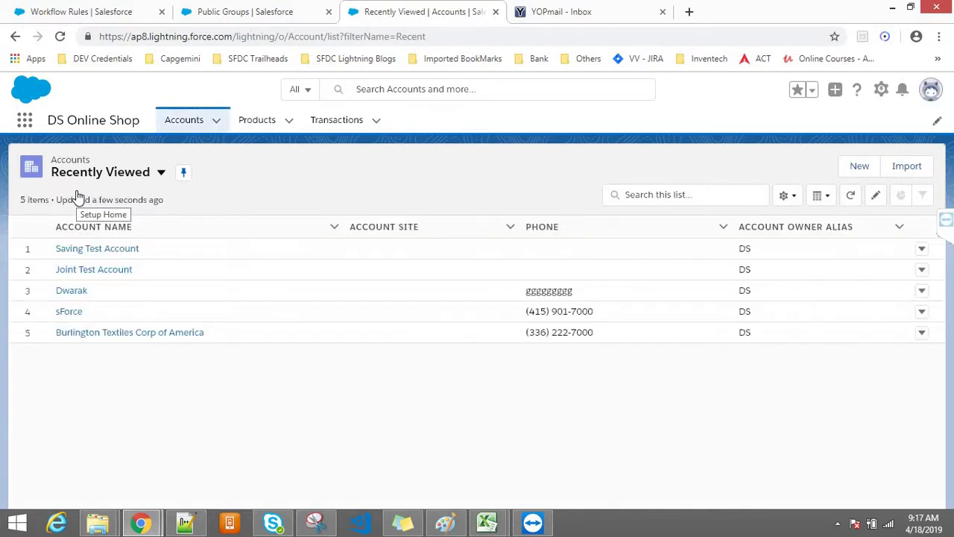
left_click(98, 251)
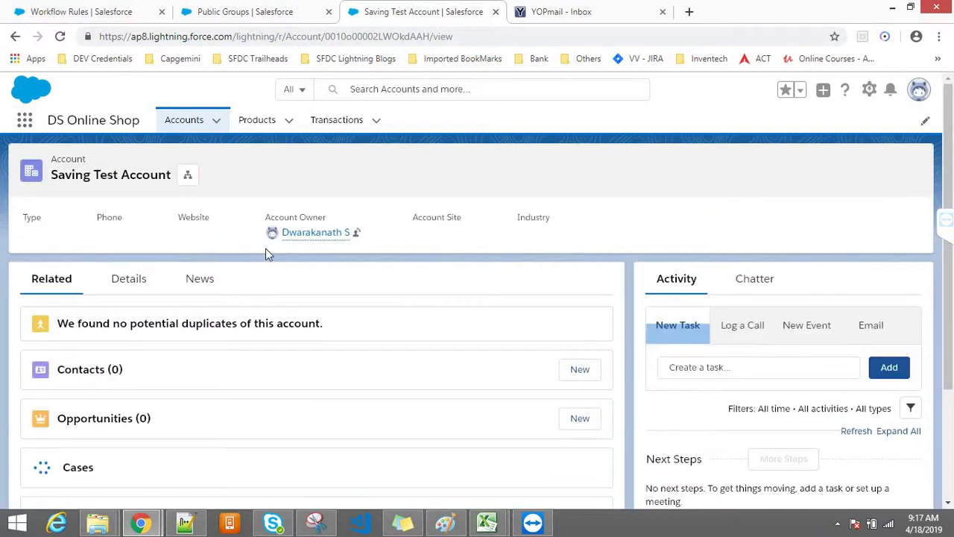
Show the Saving Test Account's Details tab and highlight its empty Phone field
left_click(125, 283)
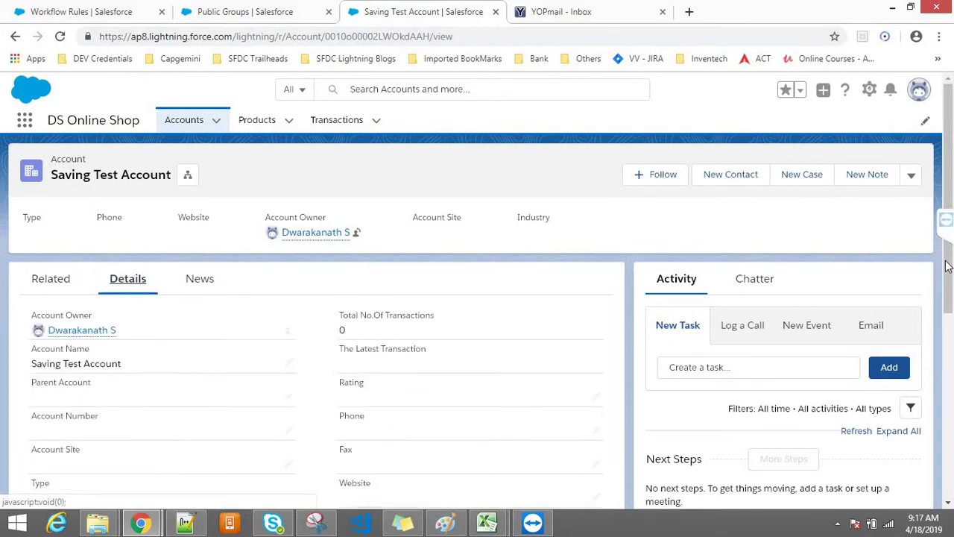
scroll(947, 267, "down", 2)
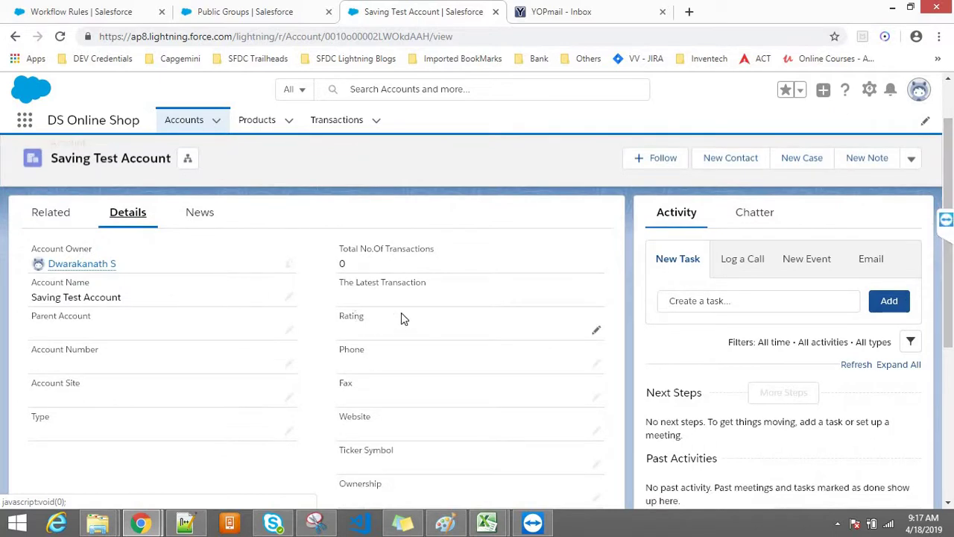
left_click_drag(363, 351, 342, 352)
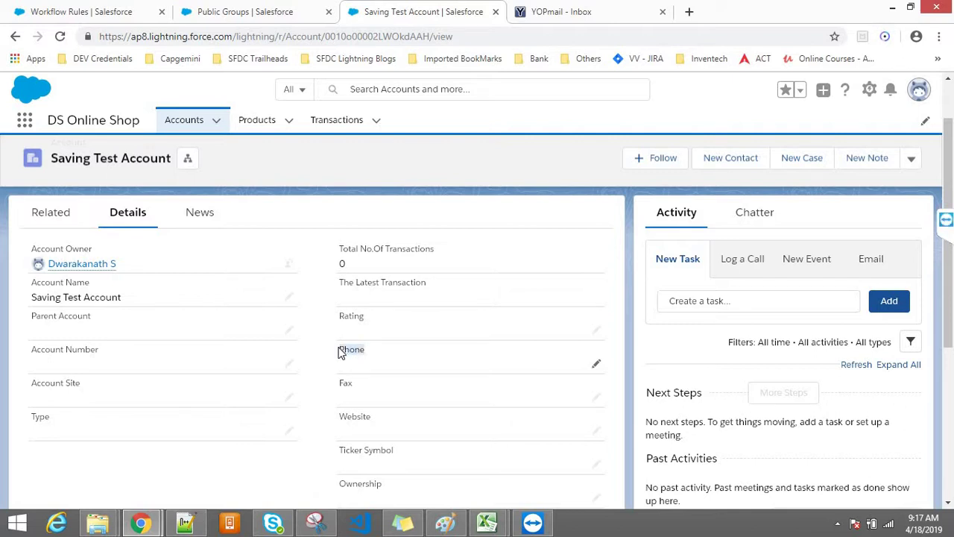
scroll(938, 213, "up", 1)
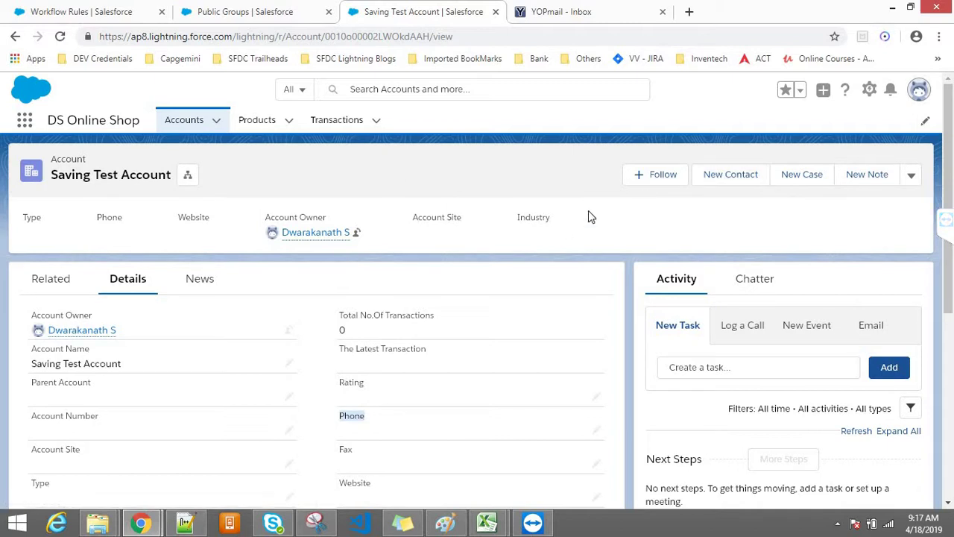
left_click(911, 179)
left_click(827, 297)
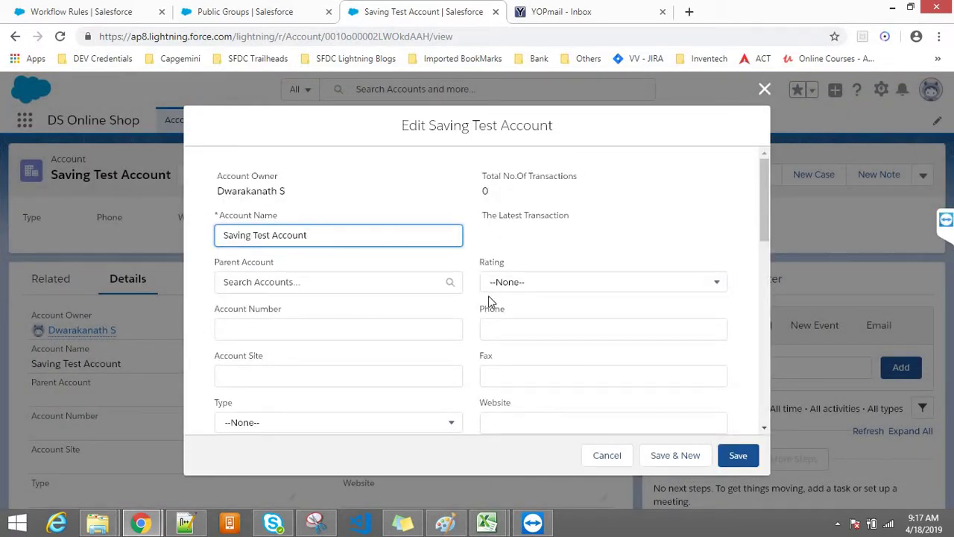
left_click(356, 202)
left_click(501, 322)
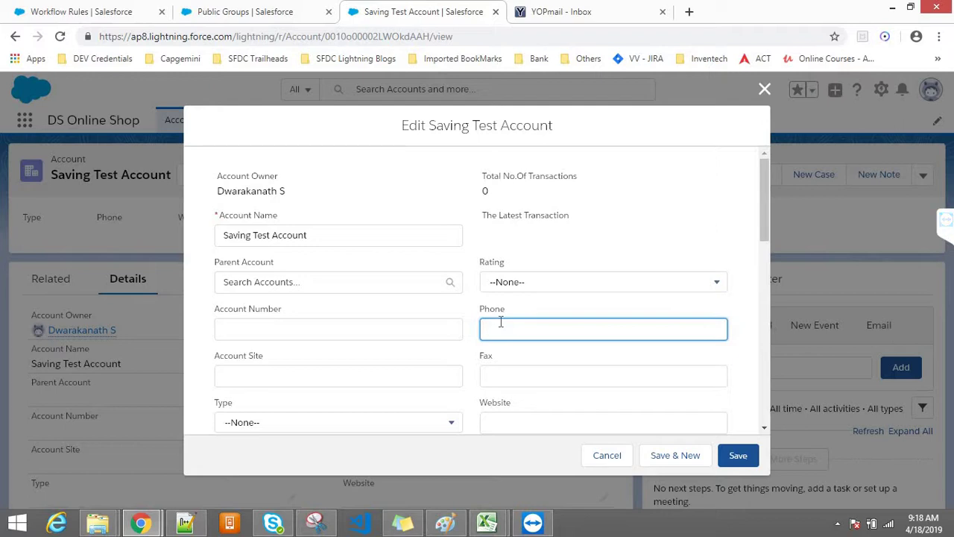
type("86666665222")
key("ctrl+a")
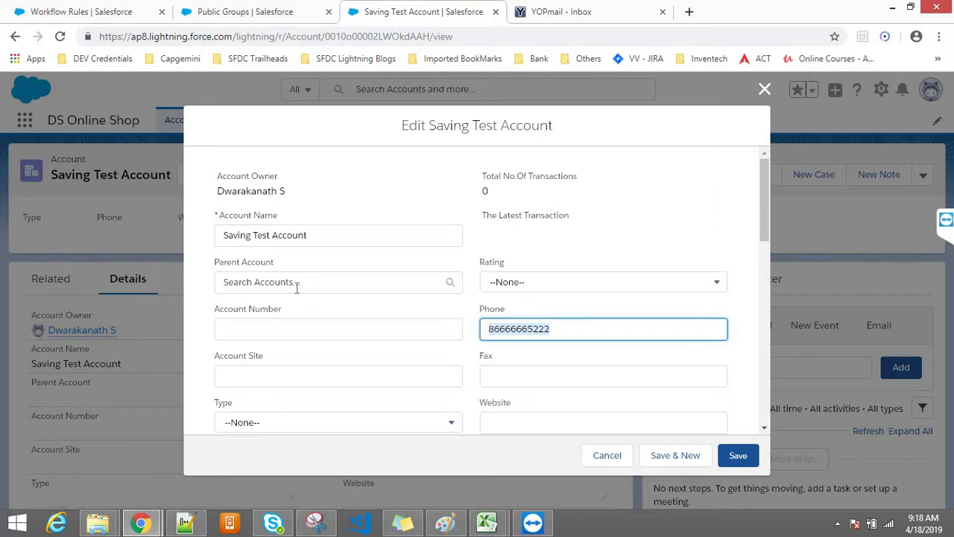
Set the account's Rating to Hot, then change it to Warm
left_click(518, 284)
left_click(506, 337)
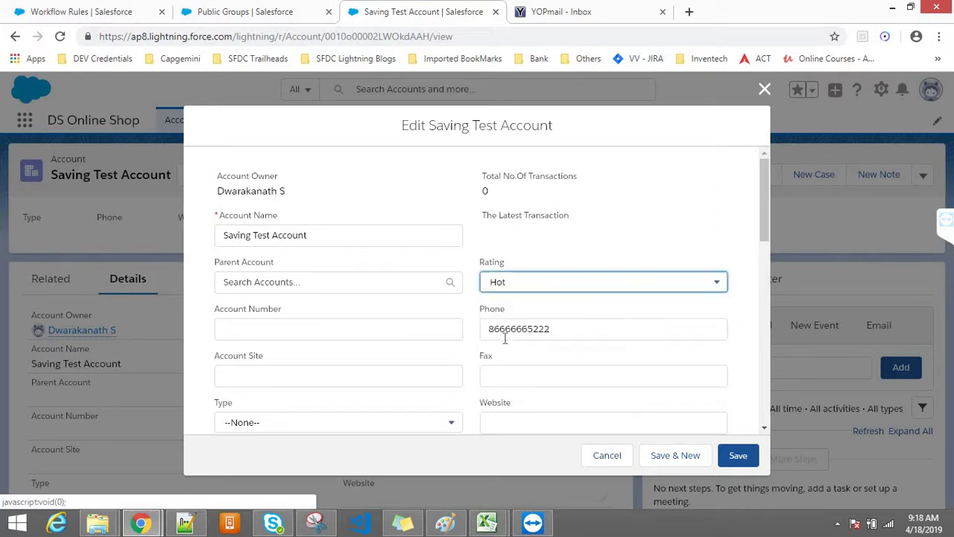
left_click(504, 332)
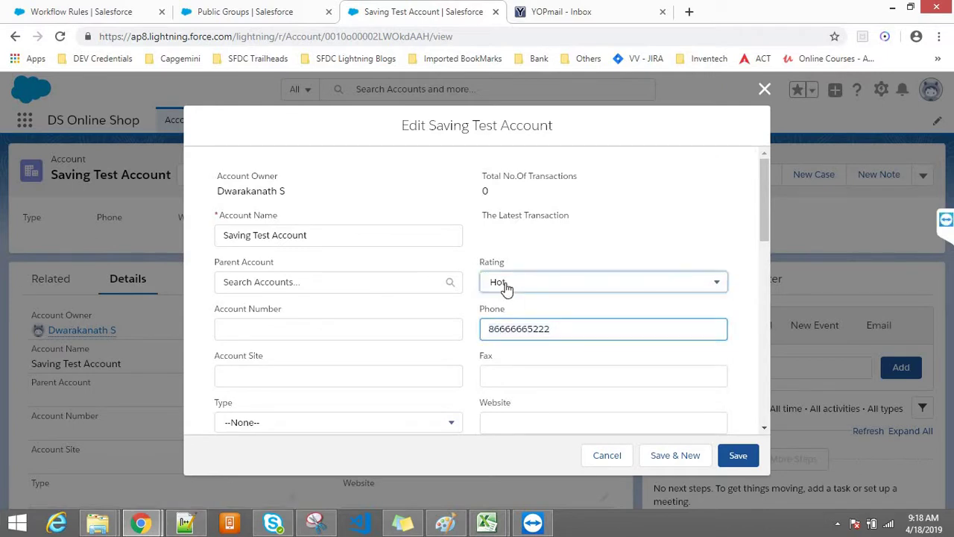
left_click(507, 288)
left_click(507, 360)
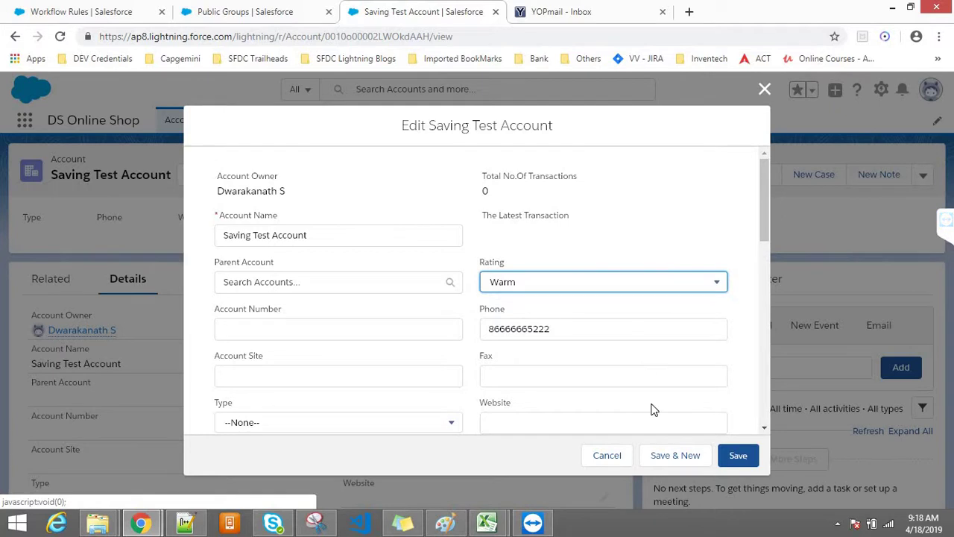
left_click_drag(507, 260, 477, 264)
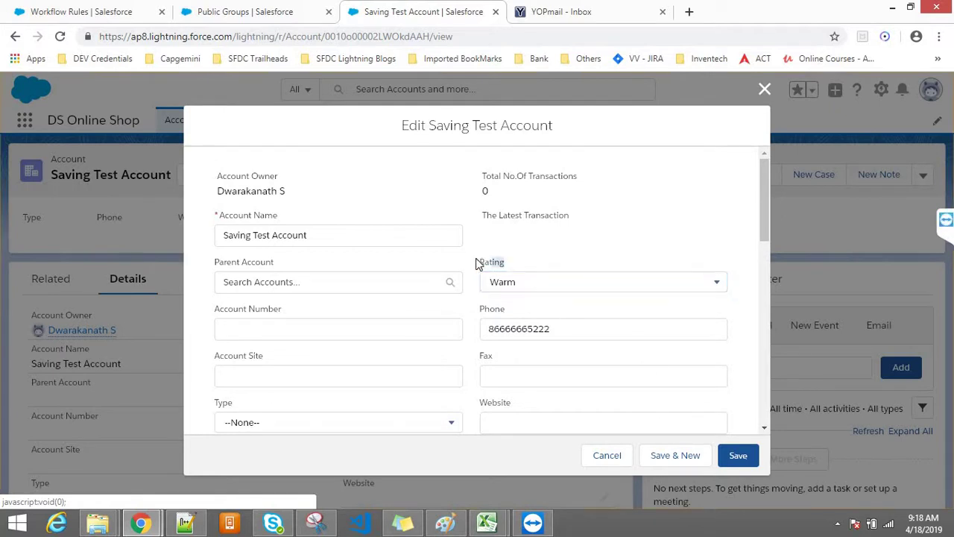
Clear the phone number so the Phone field is left blank
double_click(495, 310)
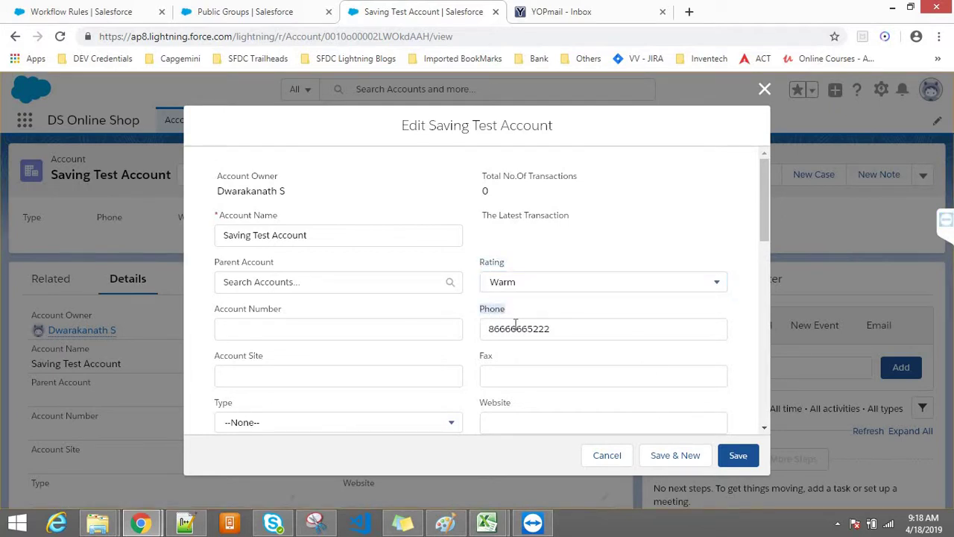
double_click(515, 328)
key("BackSpace")
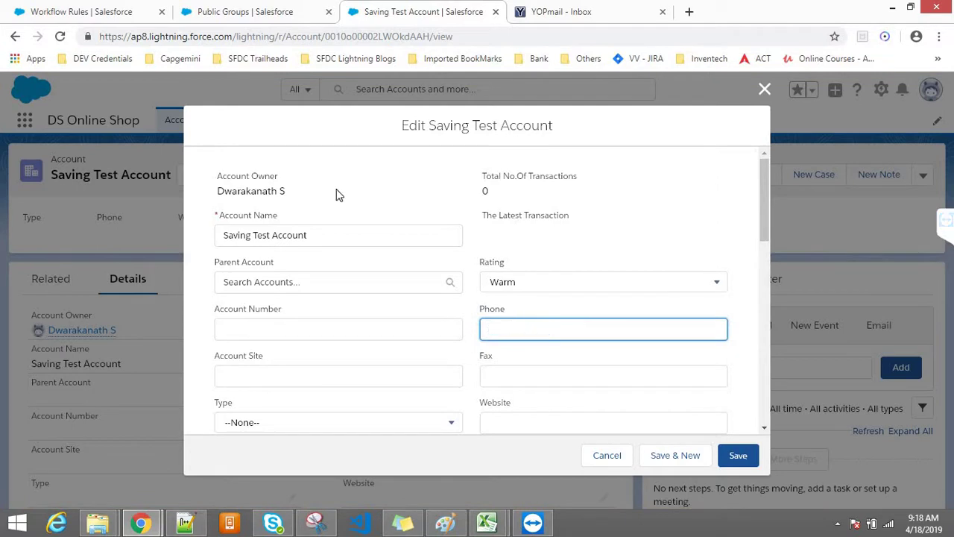
left_click(186, 521)
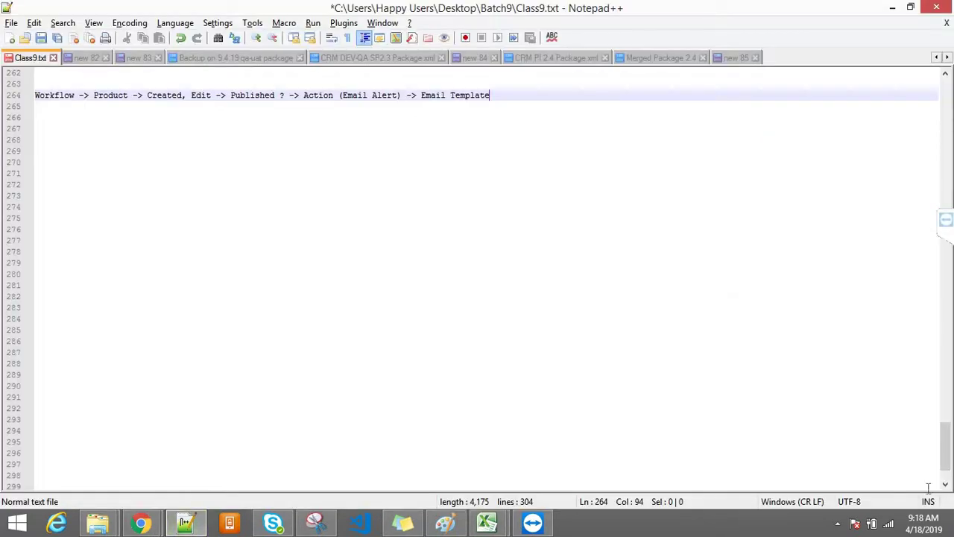
Mark the four workflow action types, Email Alert through Outbound Message, in Class9.txt
scroll(820, 417, "up", 5)
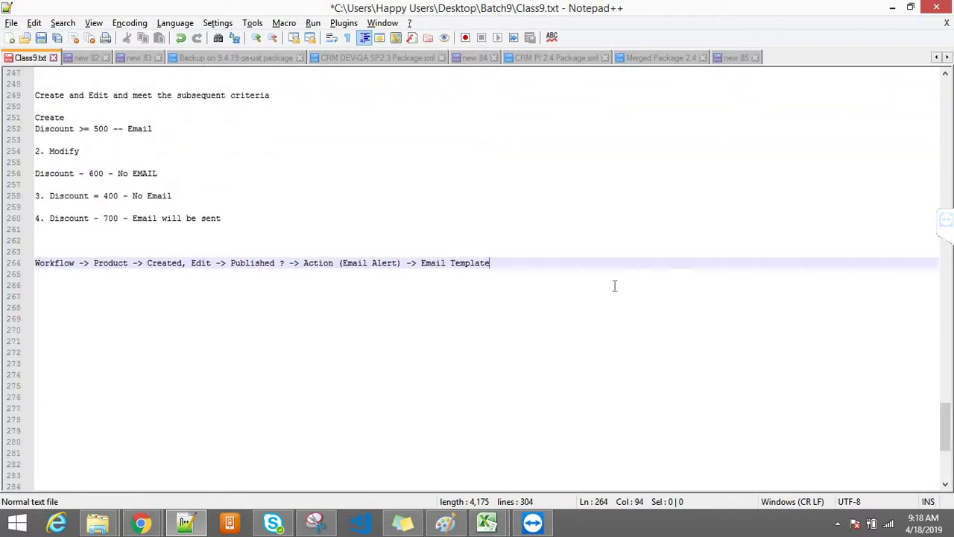
left_click_drag(947, 433, 945, 396)
left_click_drag(49, 173, 132, 203)
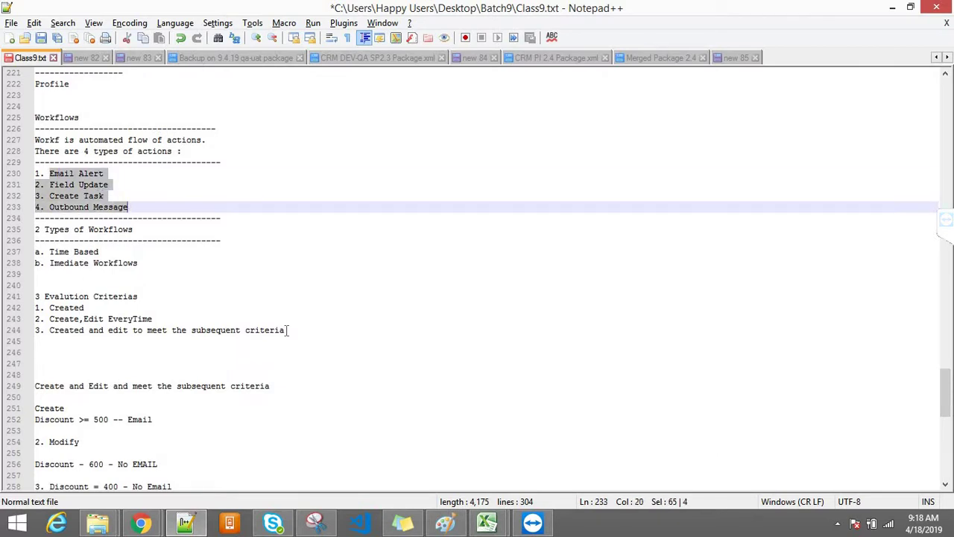
mouse_move(141, 524)
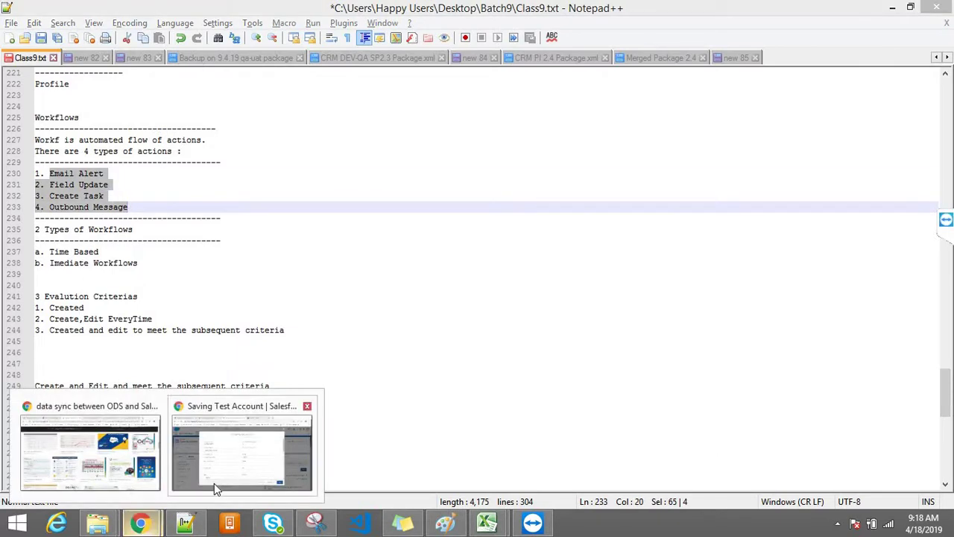
left_click(214, 483)
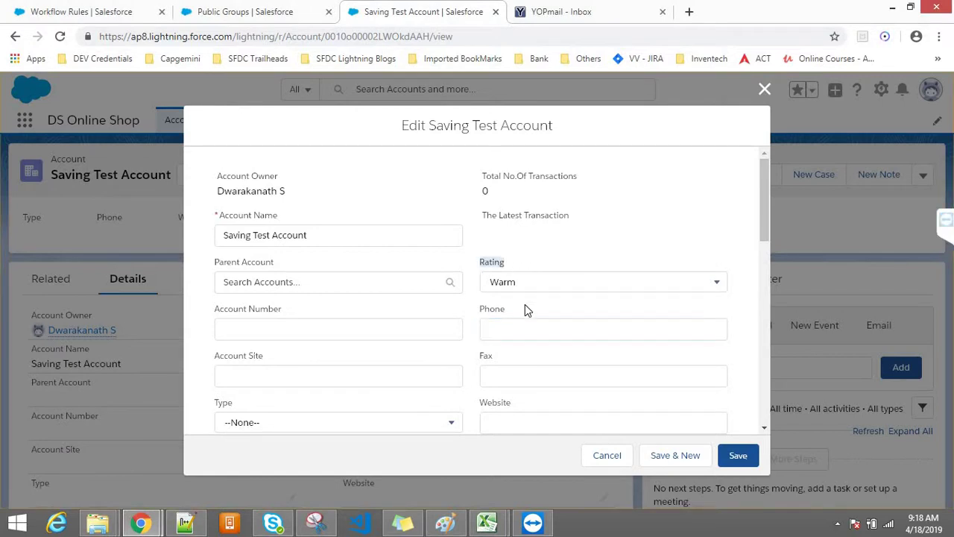
left_click(509, 328)
left_click_drag(478, 306, 514, 336)
left_click(514, 337)
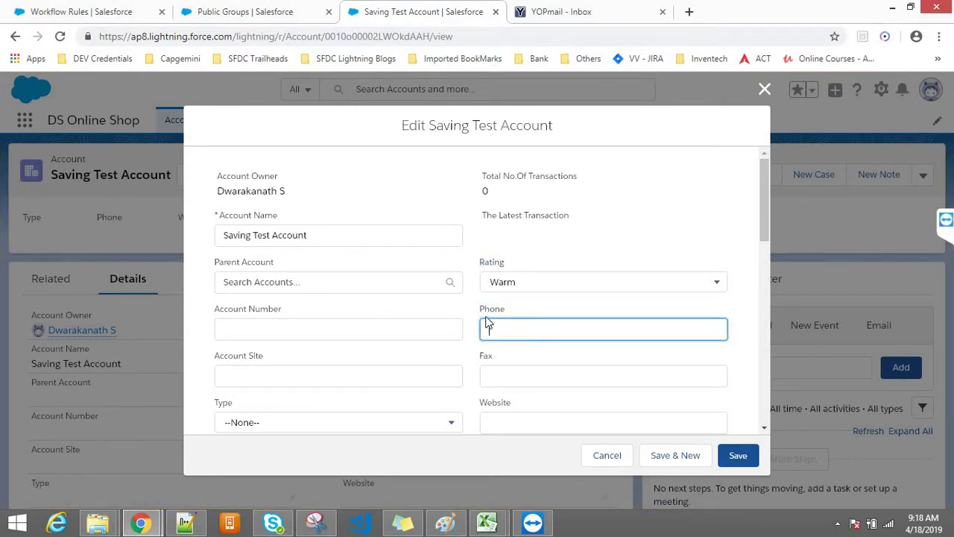
type("22258525")
left_click(764, 91)
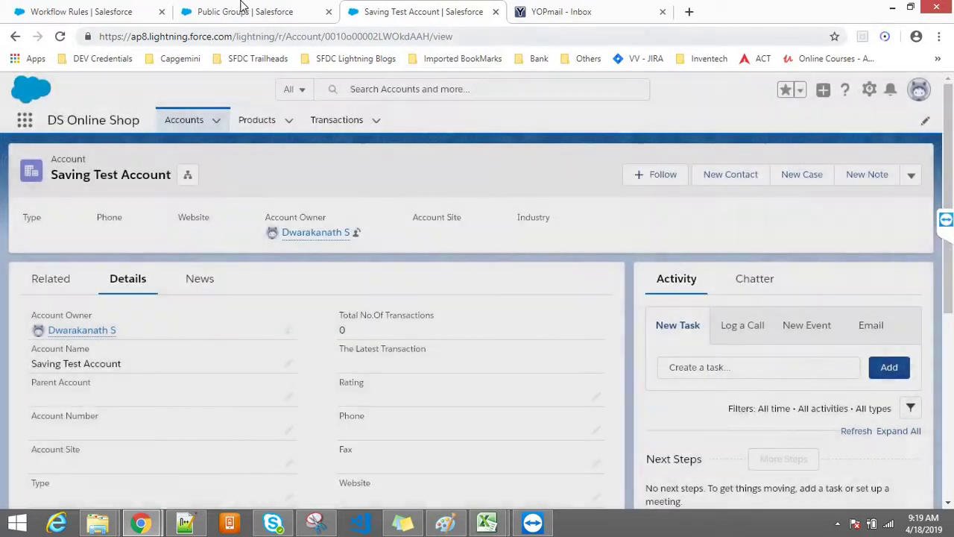
Return to the New Product Creation Alert to Customer workflow rule and scroll to the top
left_click(226, 9)
left_click(115, 9)
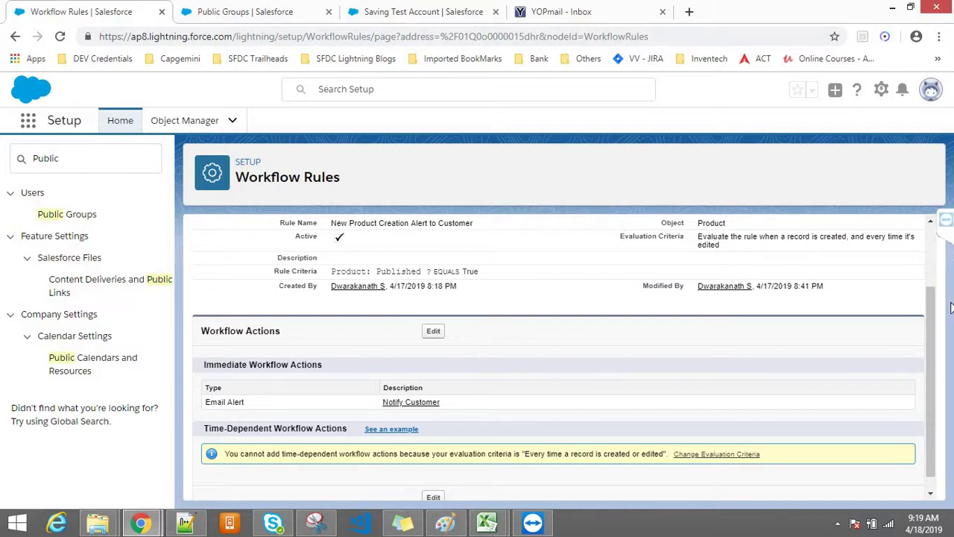
left_click_drag(936, 311, 940, 249)
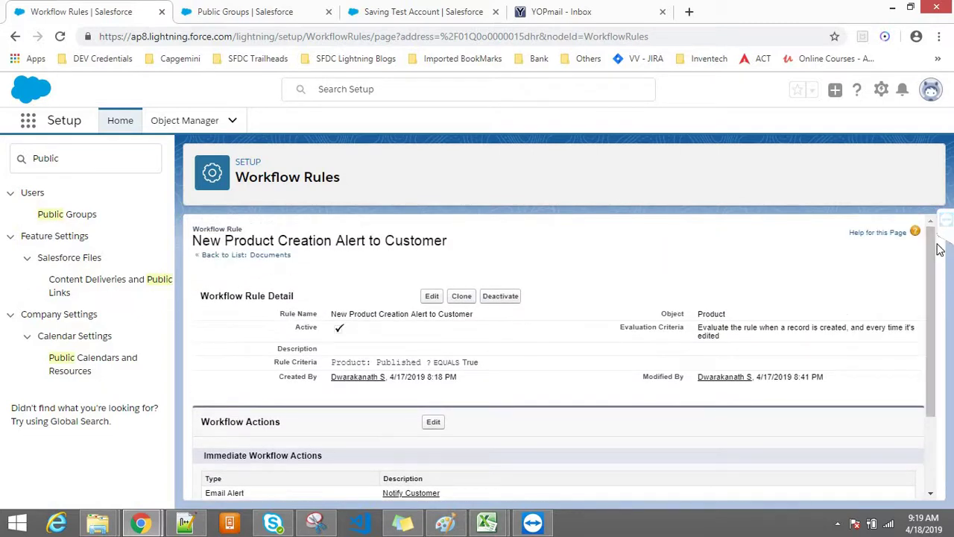